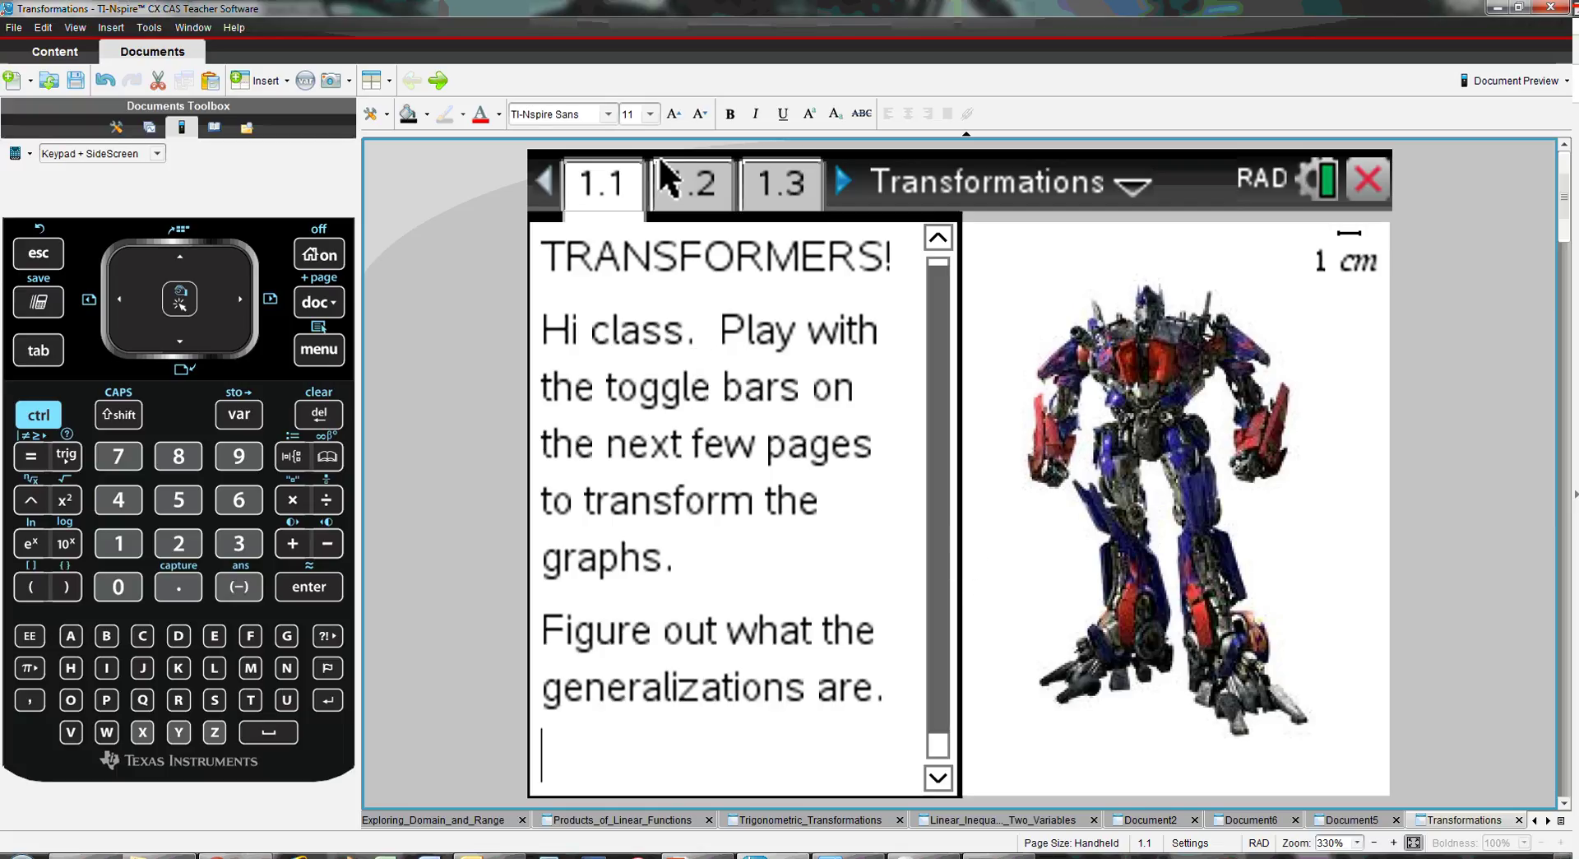
- Go to page 1.2 and raise the line's slope m stepwise to at least 6
key("ctrl+Tab")
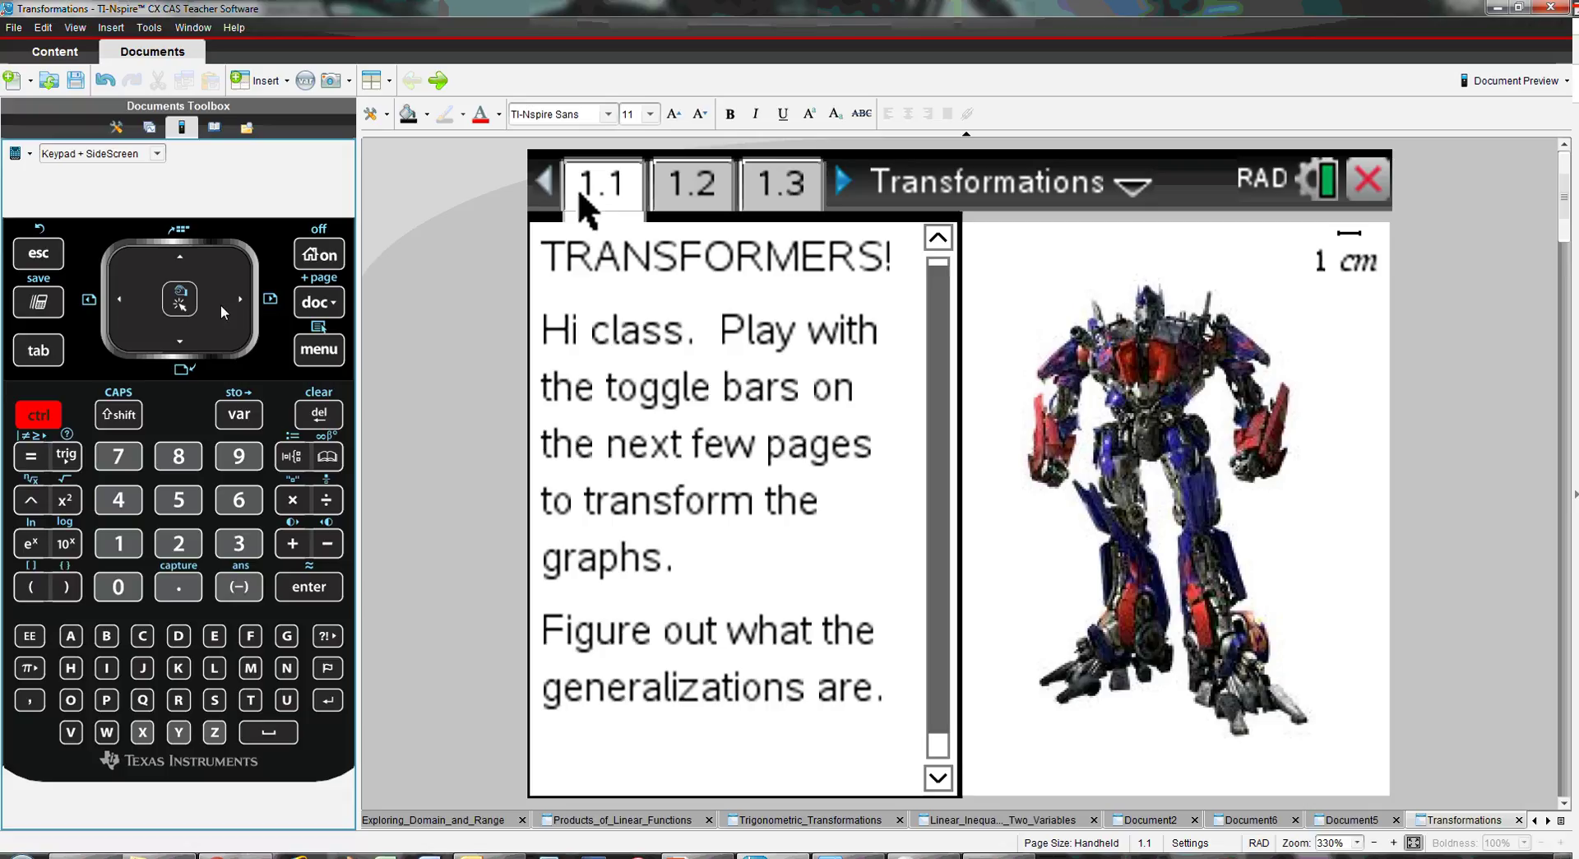
key("ctrl+Right")
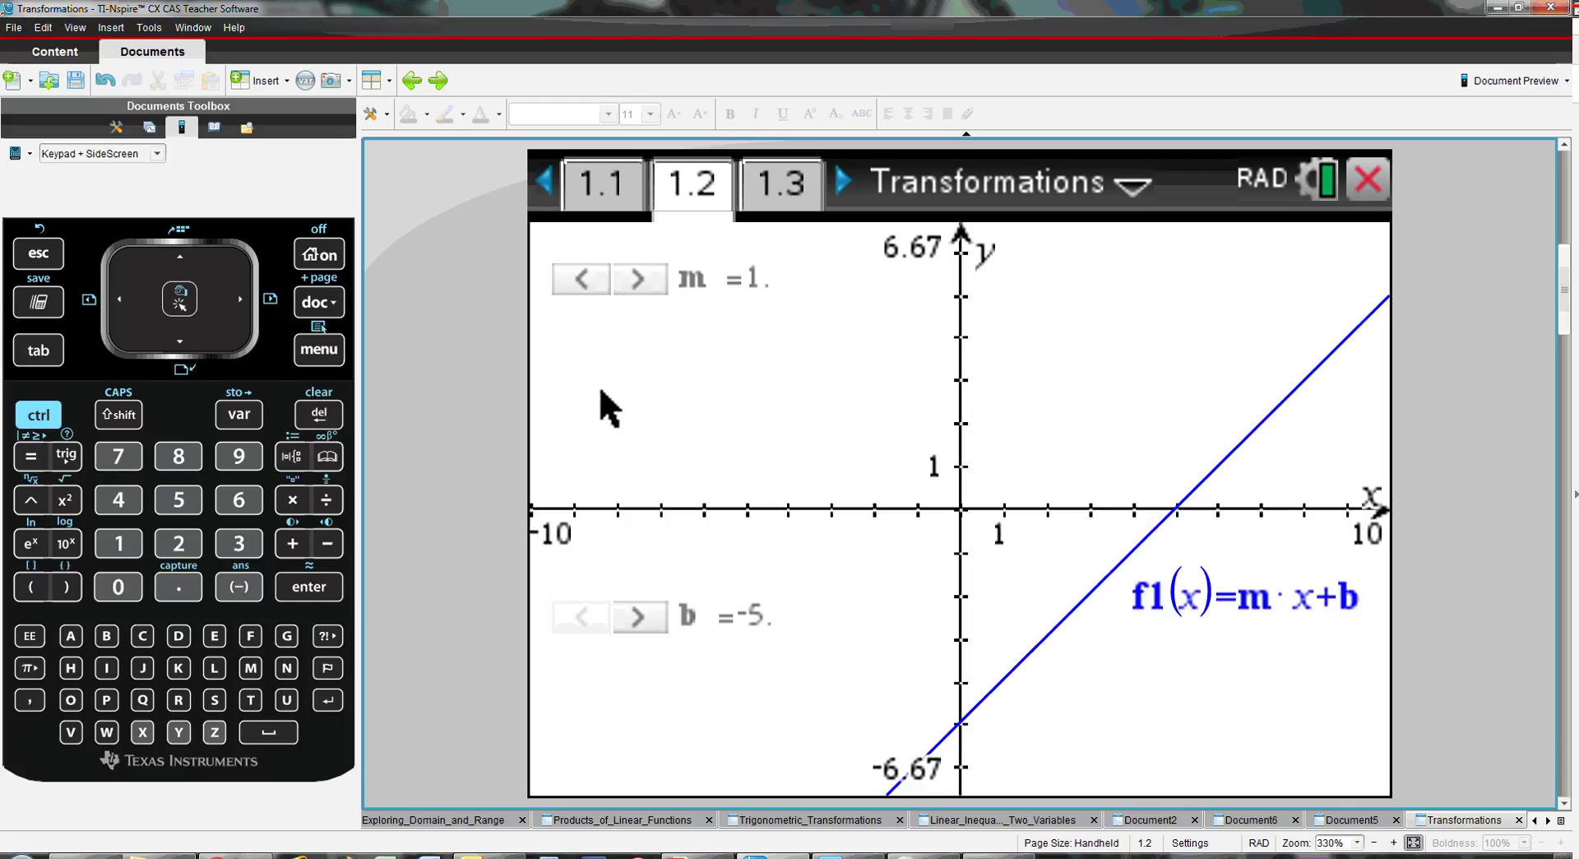
left_click(633, 276)
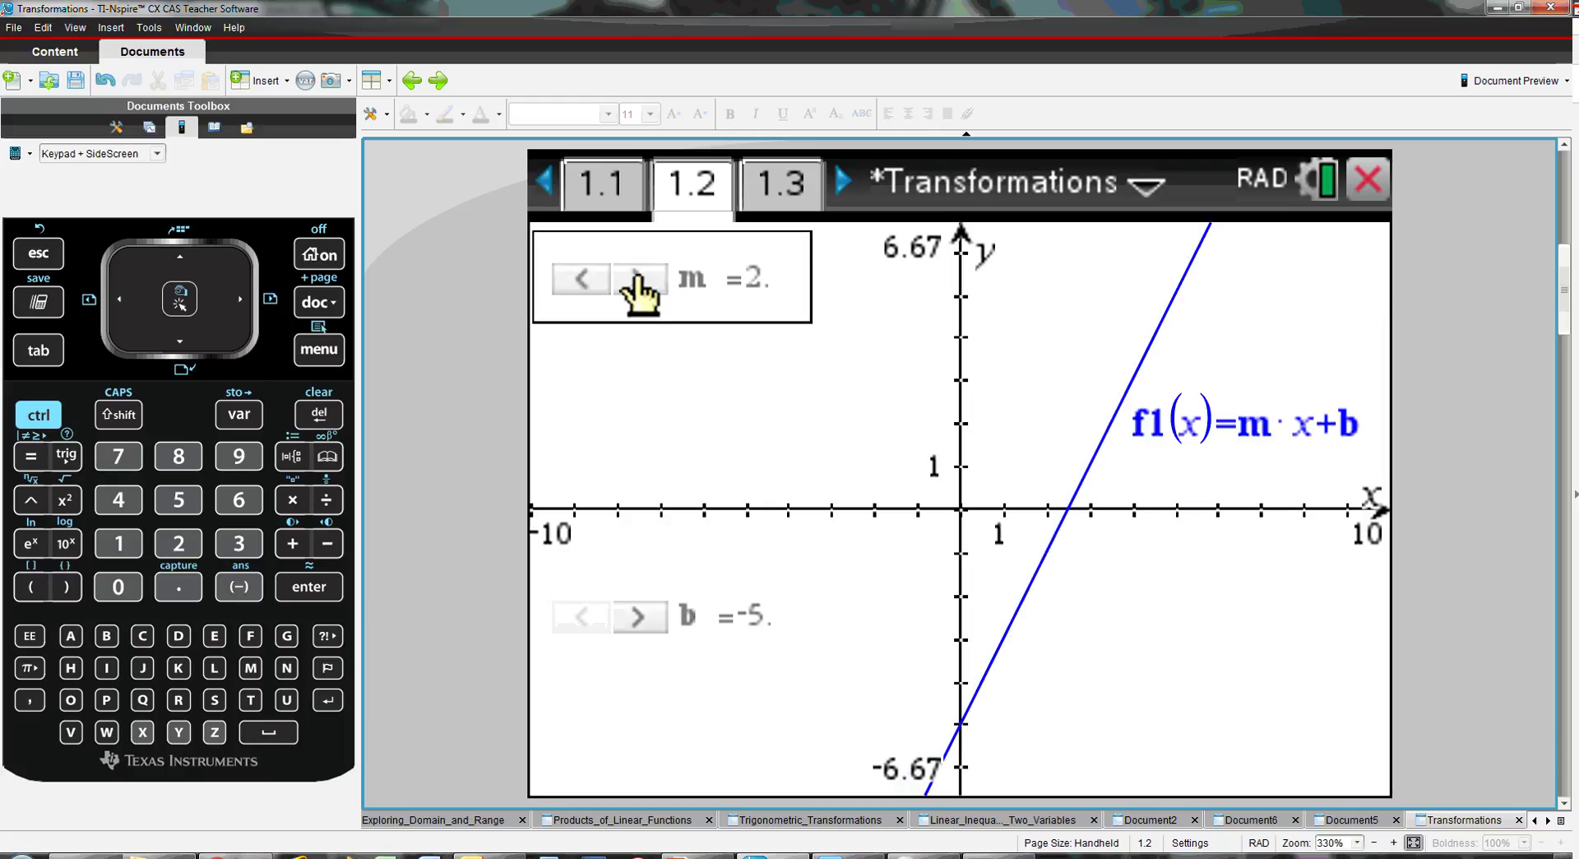
left_click(635, 278)
double_click(635, 278)
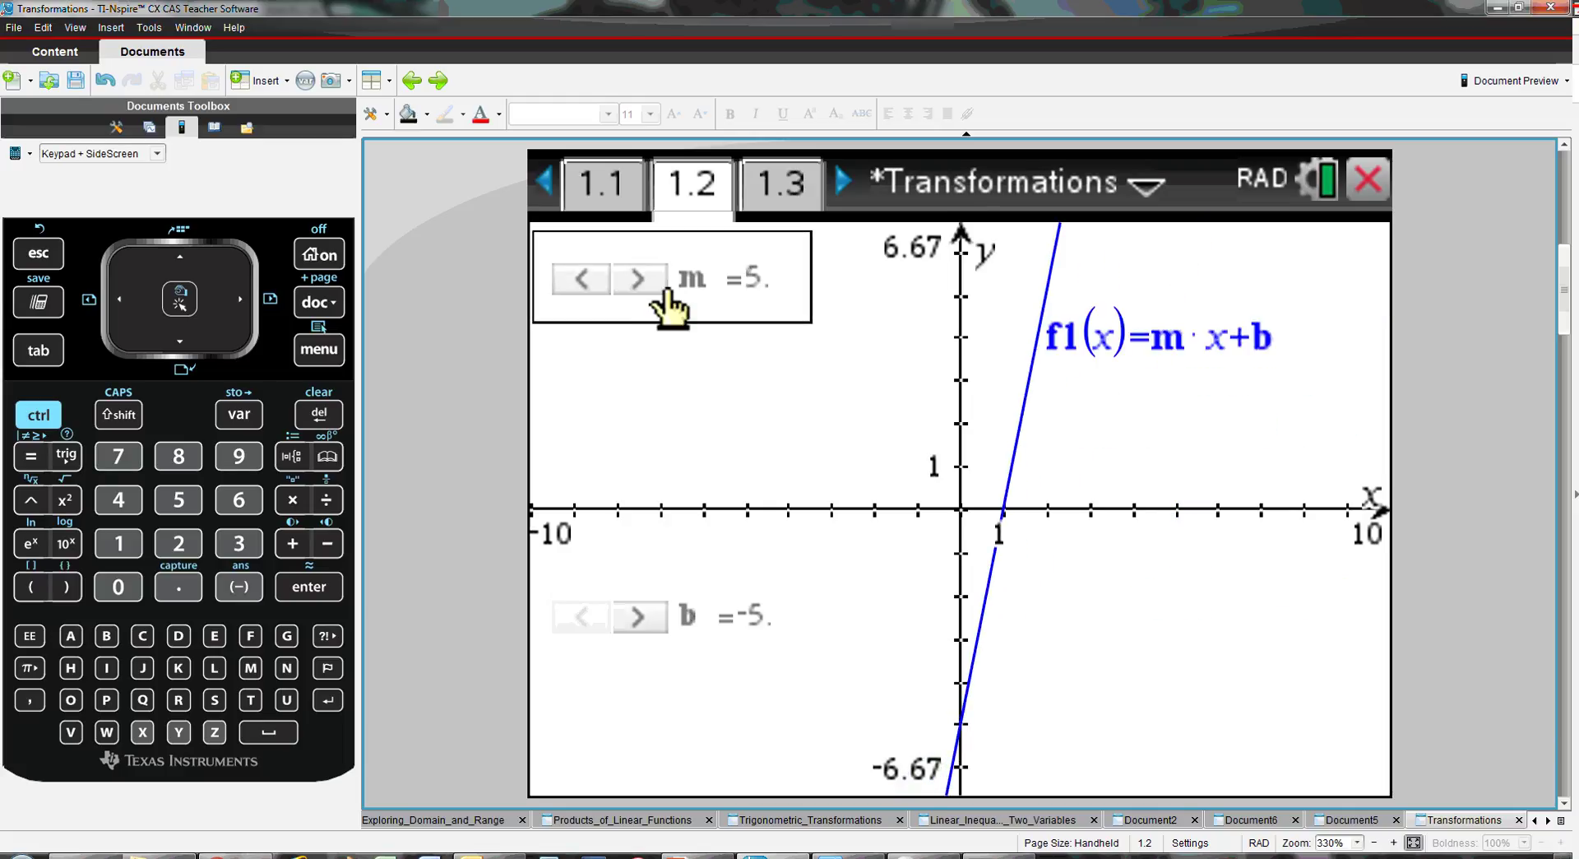
left_click(658, 276)
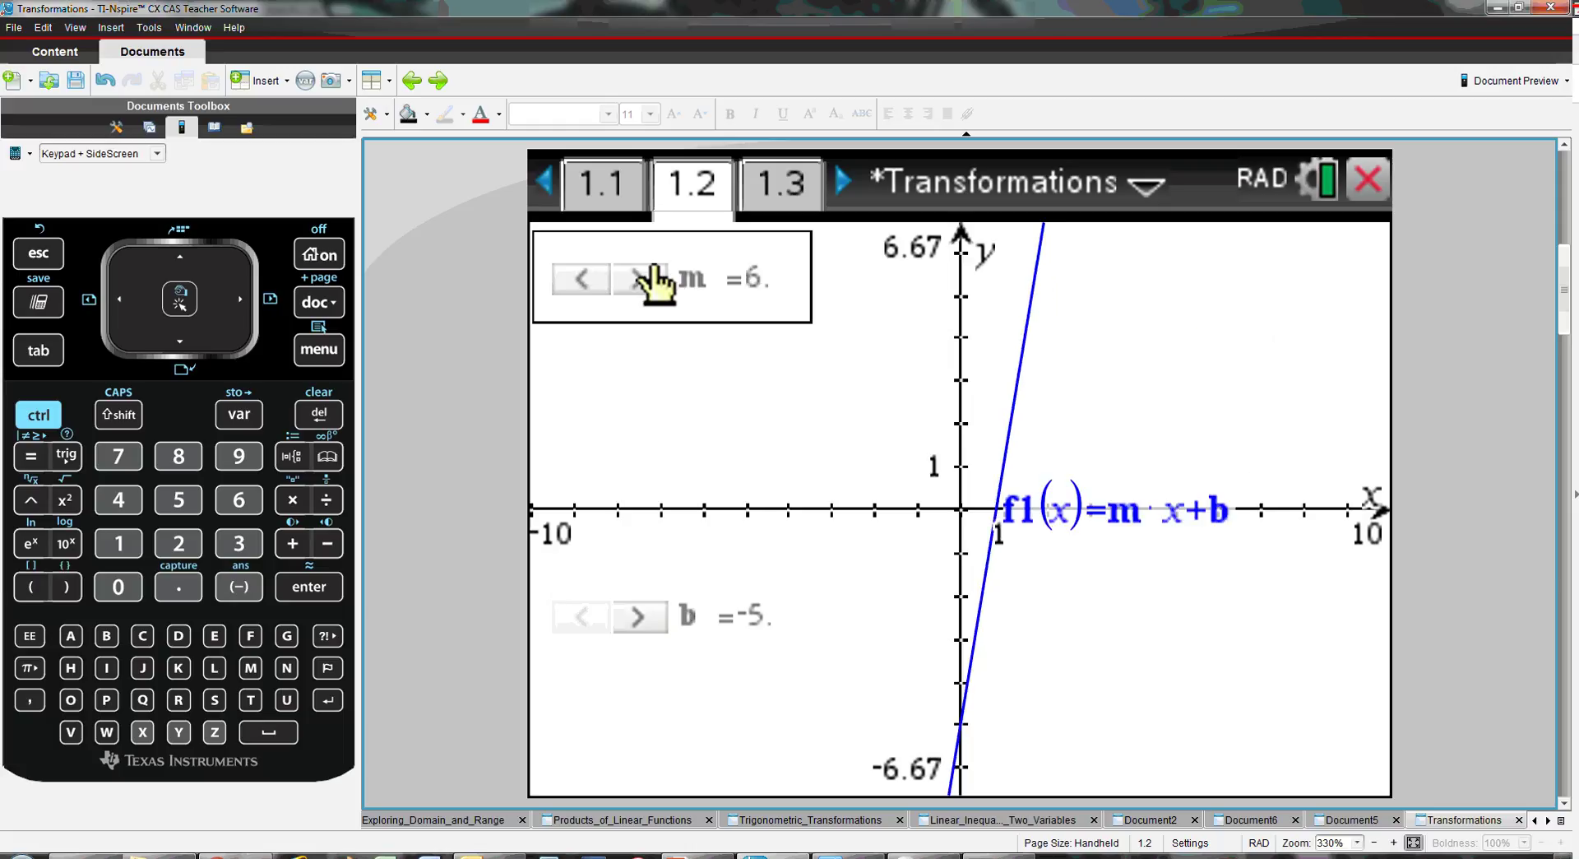
left_click(658, 275)
- Vary the line's slope m down and up several times, finishing with m at 3
double_click(583, 284)
double_click(583, 284)
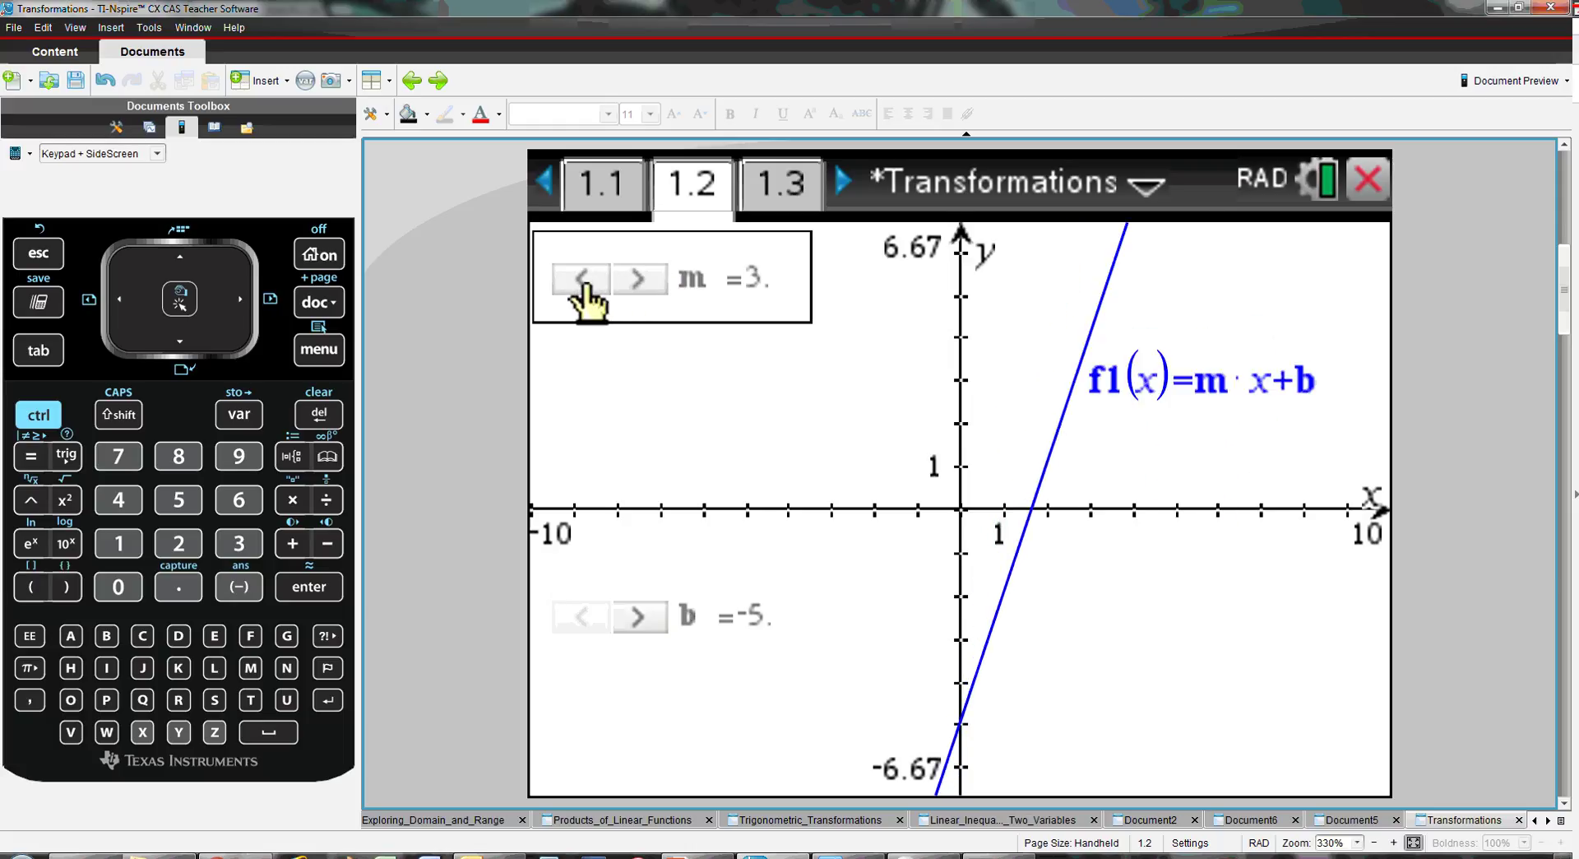
triple_click(583, 284)
double_click(643, 283)
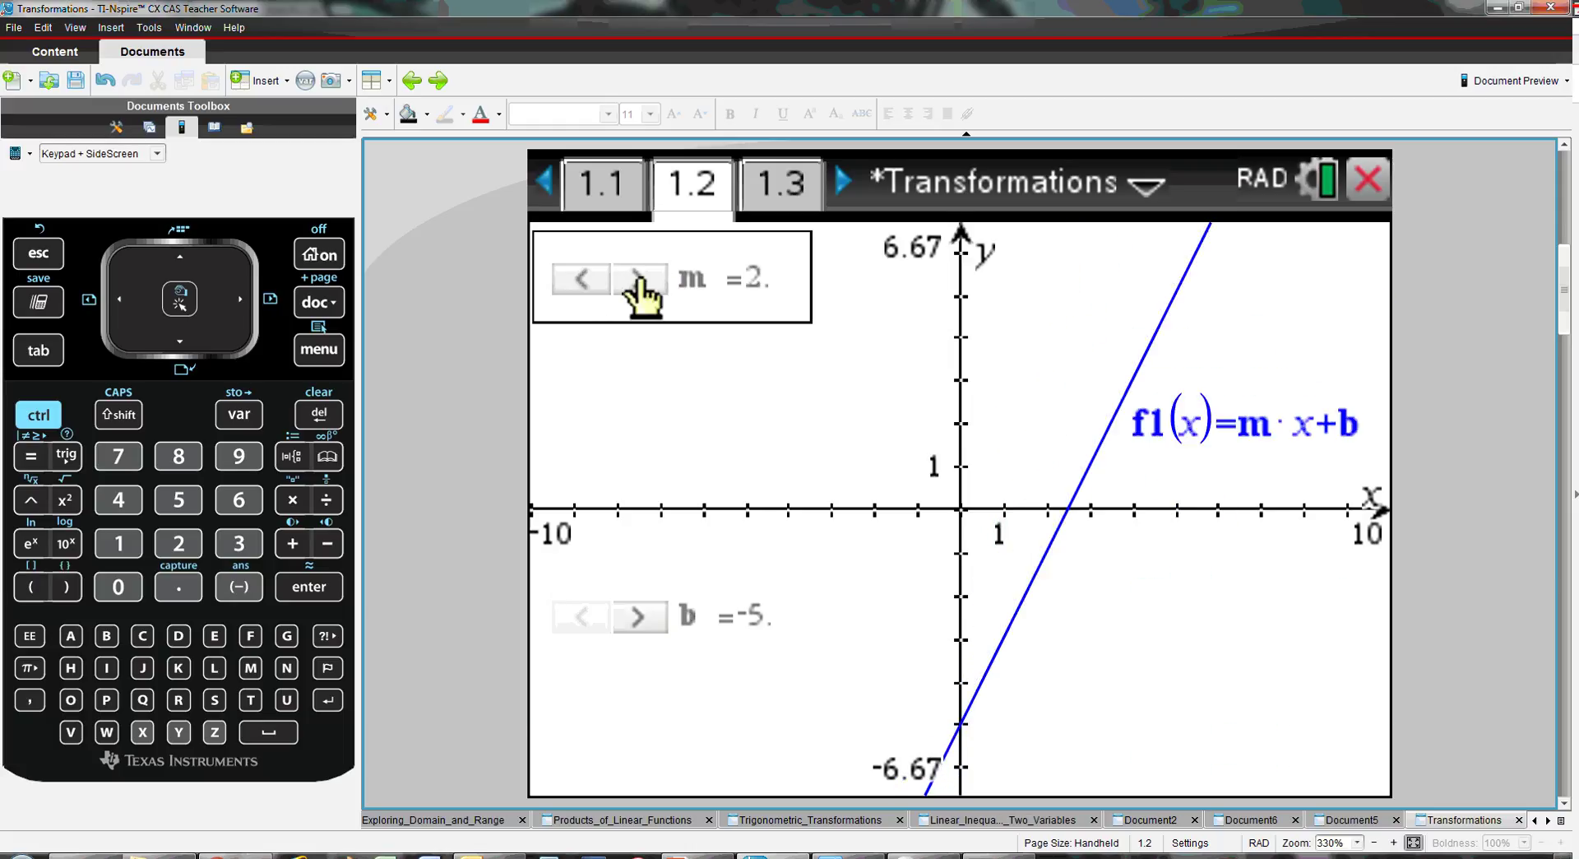
double_click(643, 284)
double_click(584, 281)
left_click(584, 281)
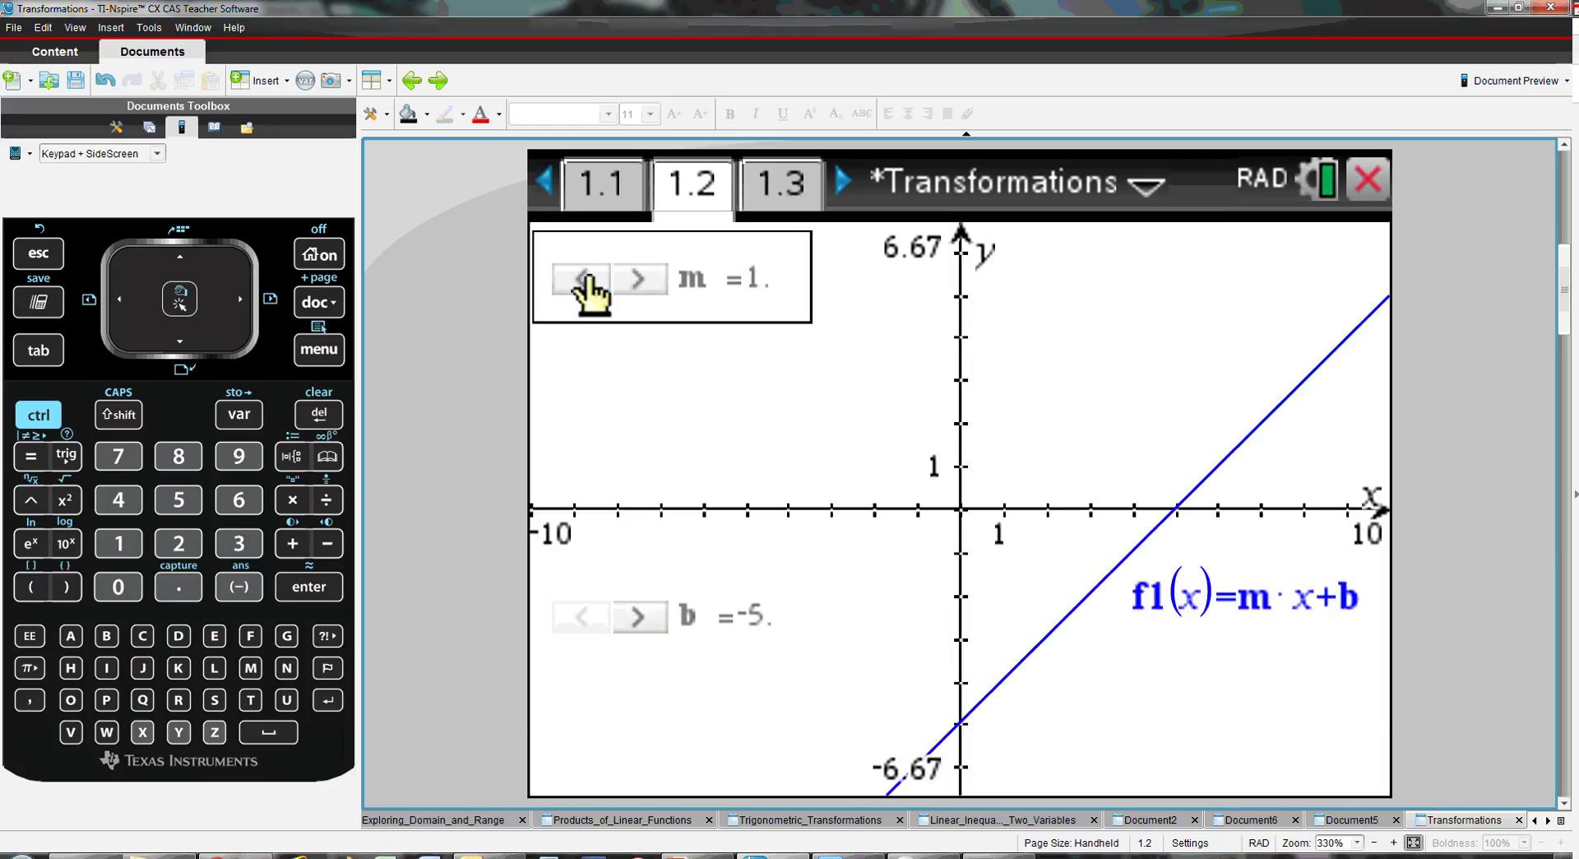
left_click(584, 281)
triple_click(638, 280)
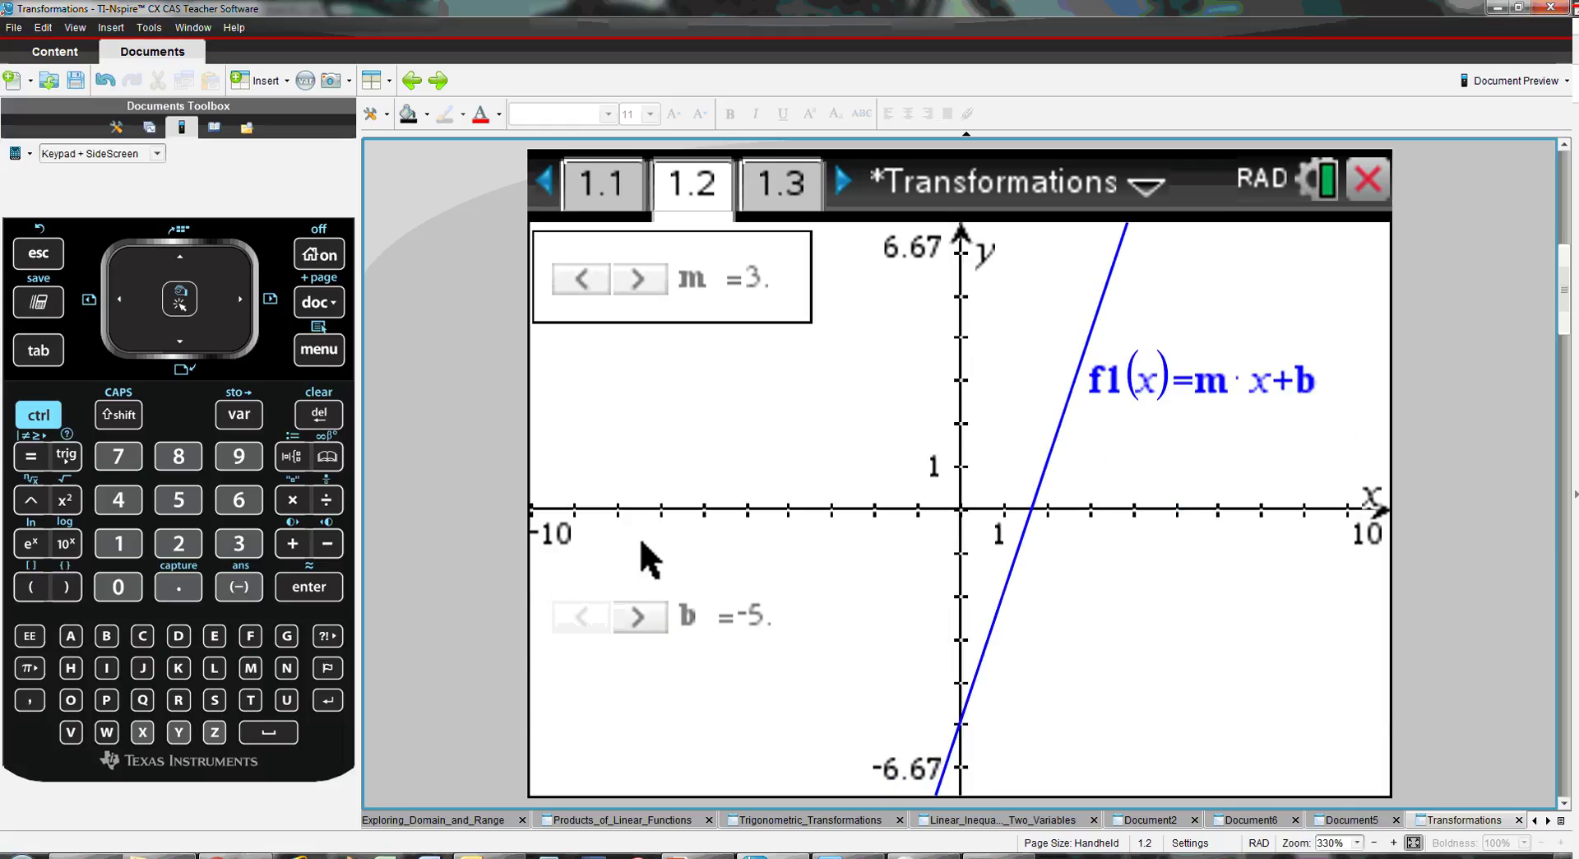
- Raise the line's intercept b to 3, lower it to 1, and finish with b at 4
left_click(635, 617)
triple_click(634, 617)
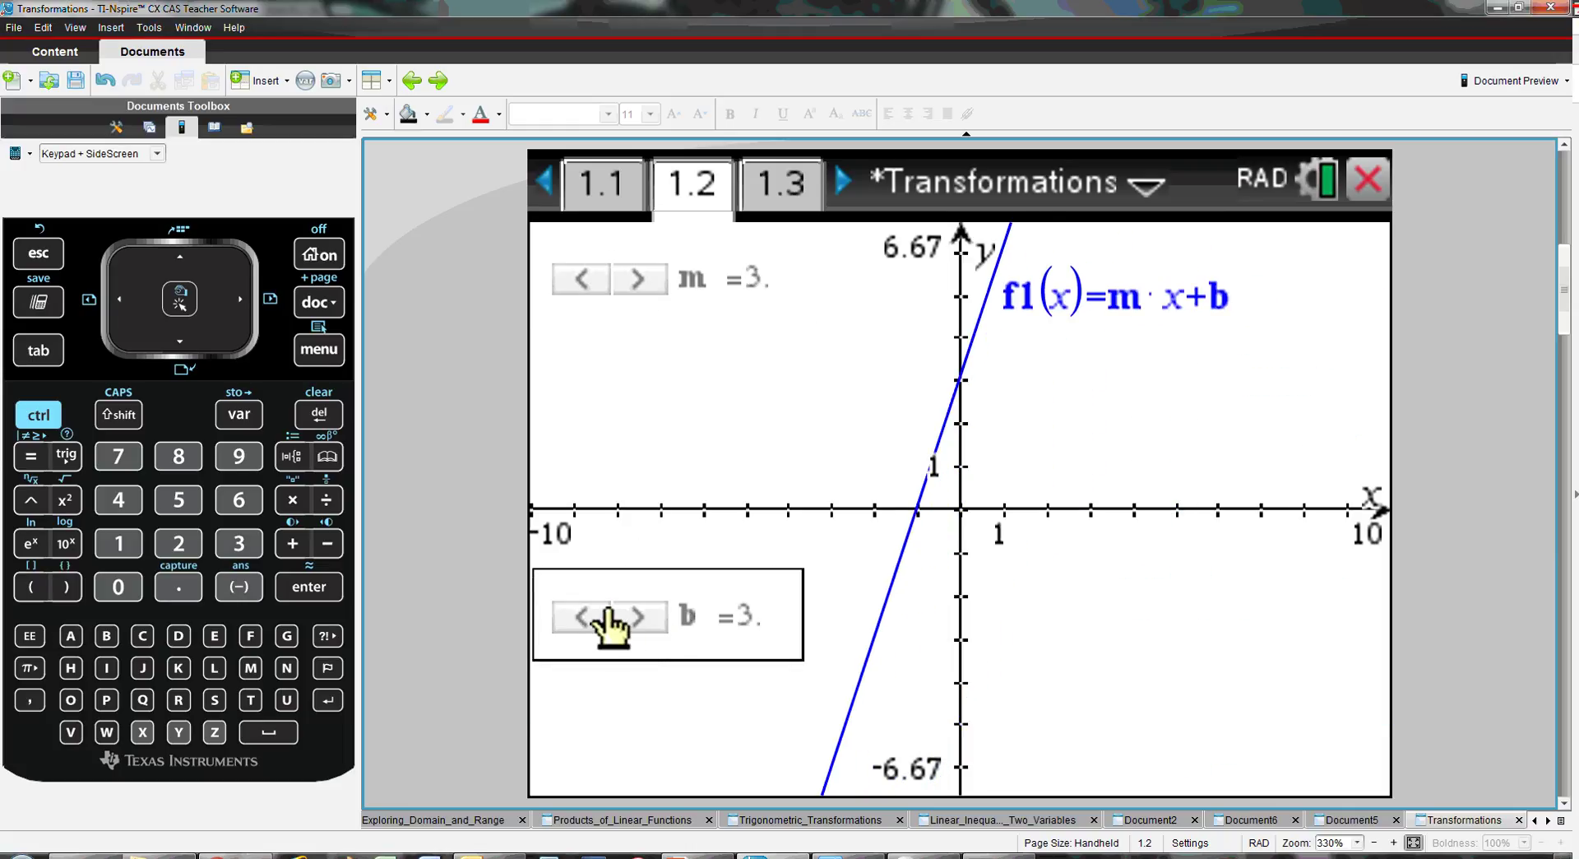
double_click(583, 616)
left_click(583, 615)
left_click(637, 617)
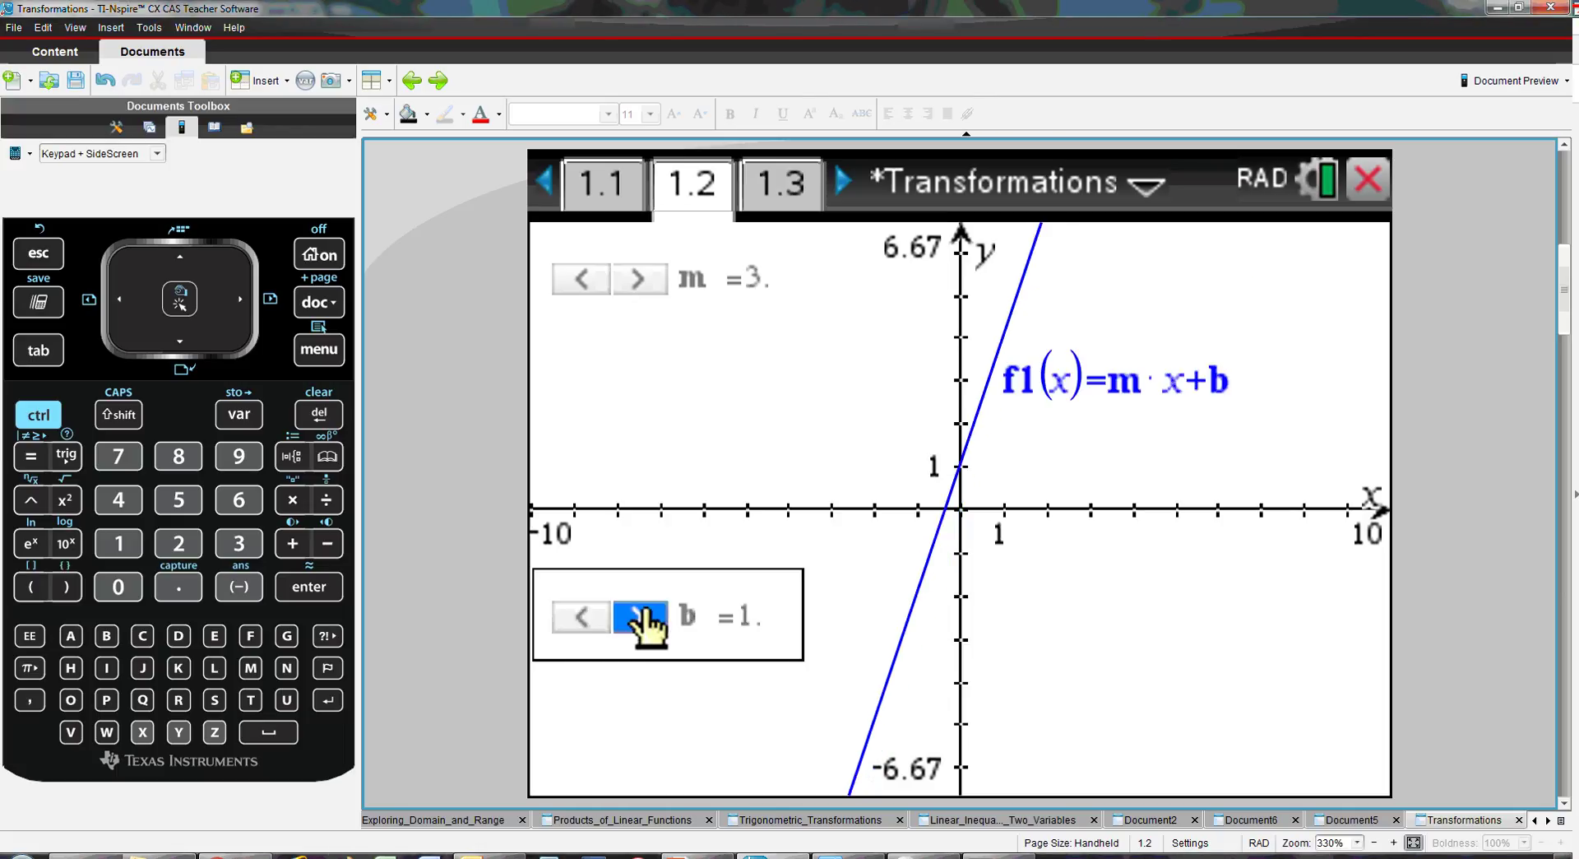
double_click(637, 616)
left_click(637, 617)
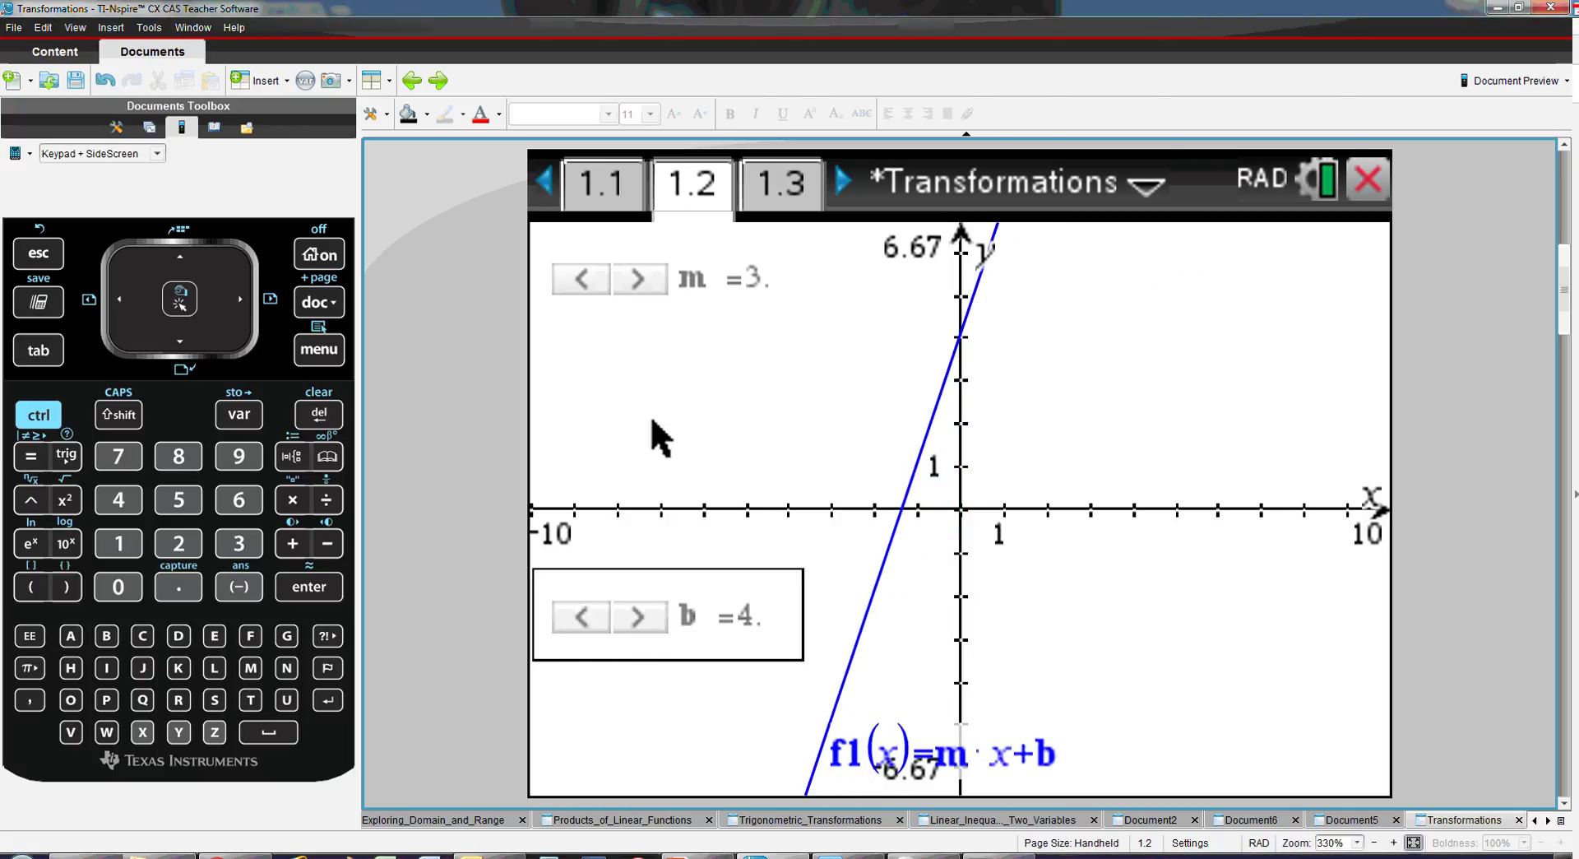
- Go to page 1.3 and raise b to at least 7 to shift the parabola horizontally
left_click(51, 422)
left_click(243, 304)
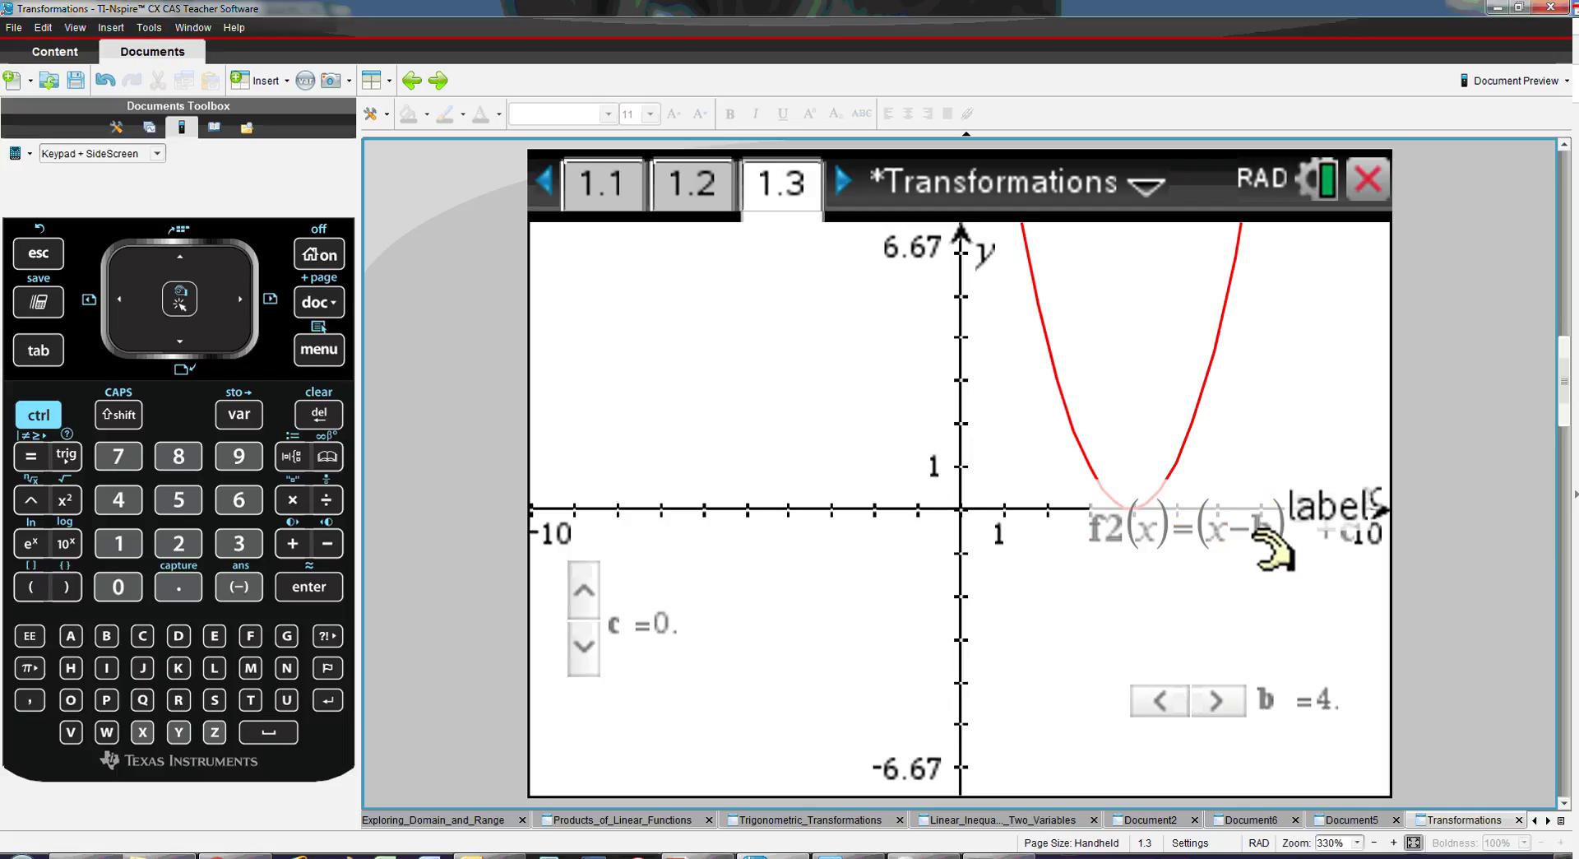
left_click(1216, 701)
left_click(1216, 701)
left_click(1215, 701)
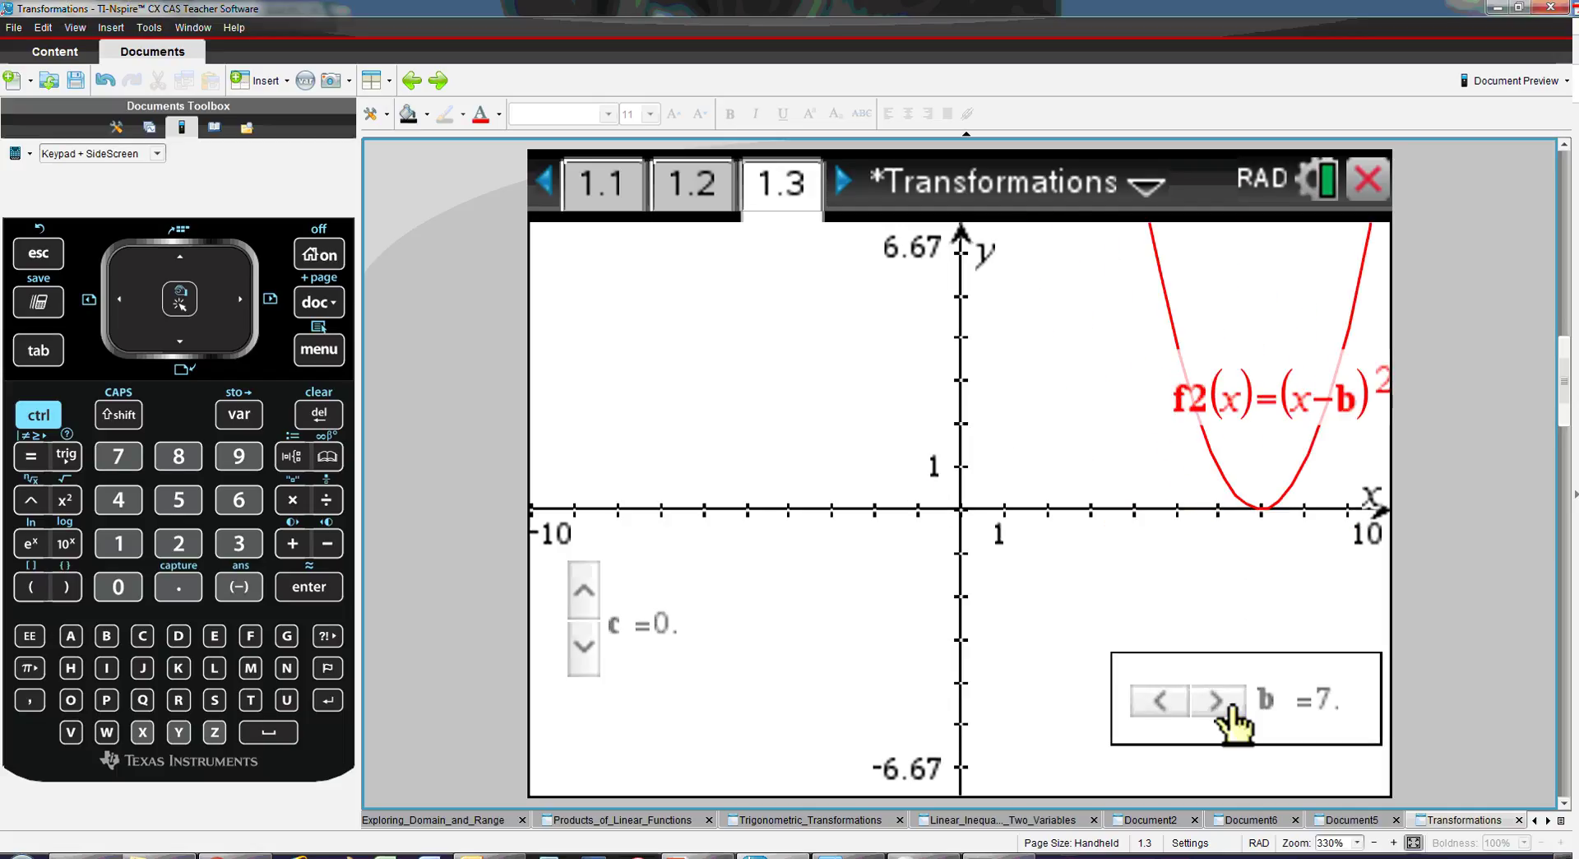
left_click(1215, 701)
- Lower b stepwise to 0 so the parabola is centred on the y-axis
left_click(1158, 701)
left_click(1158, 700)
left_click(1159, 701)
left_click(1158, 700)
left_click(1158, 701)
left_click(1158, 701)
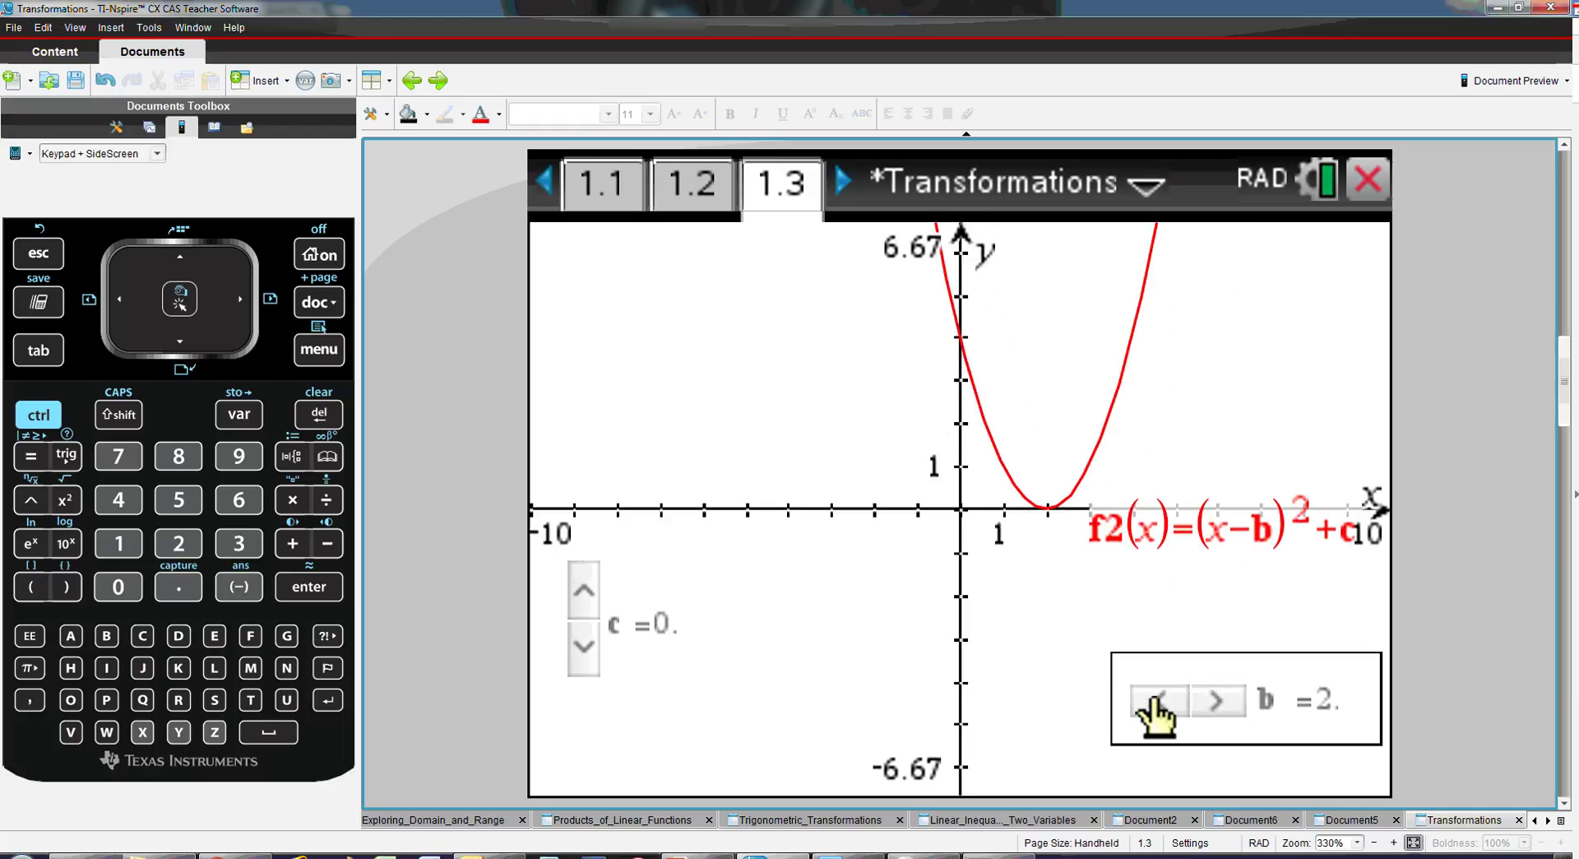
left_click(1158, 701)
left_click(1158, 701)
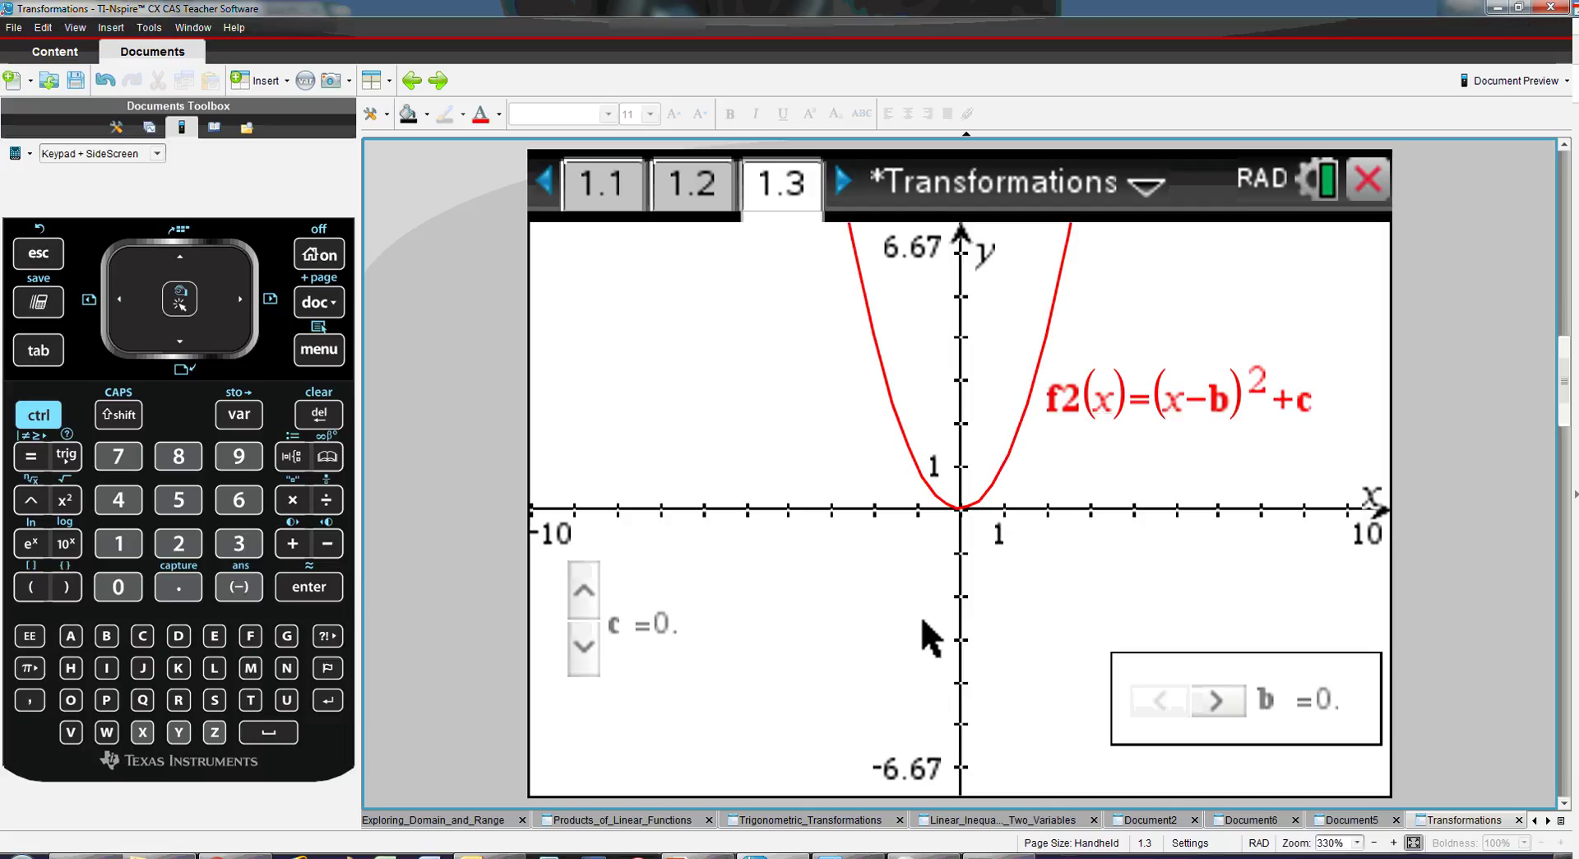
- Shift the parabola vertically by varying c between 4 and -4, finishing with c at -2
left_click(584, 591)
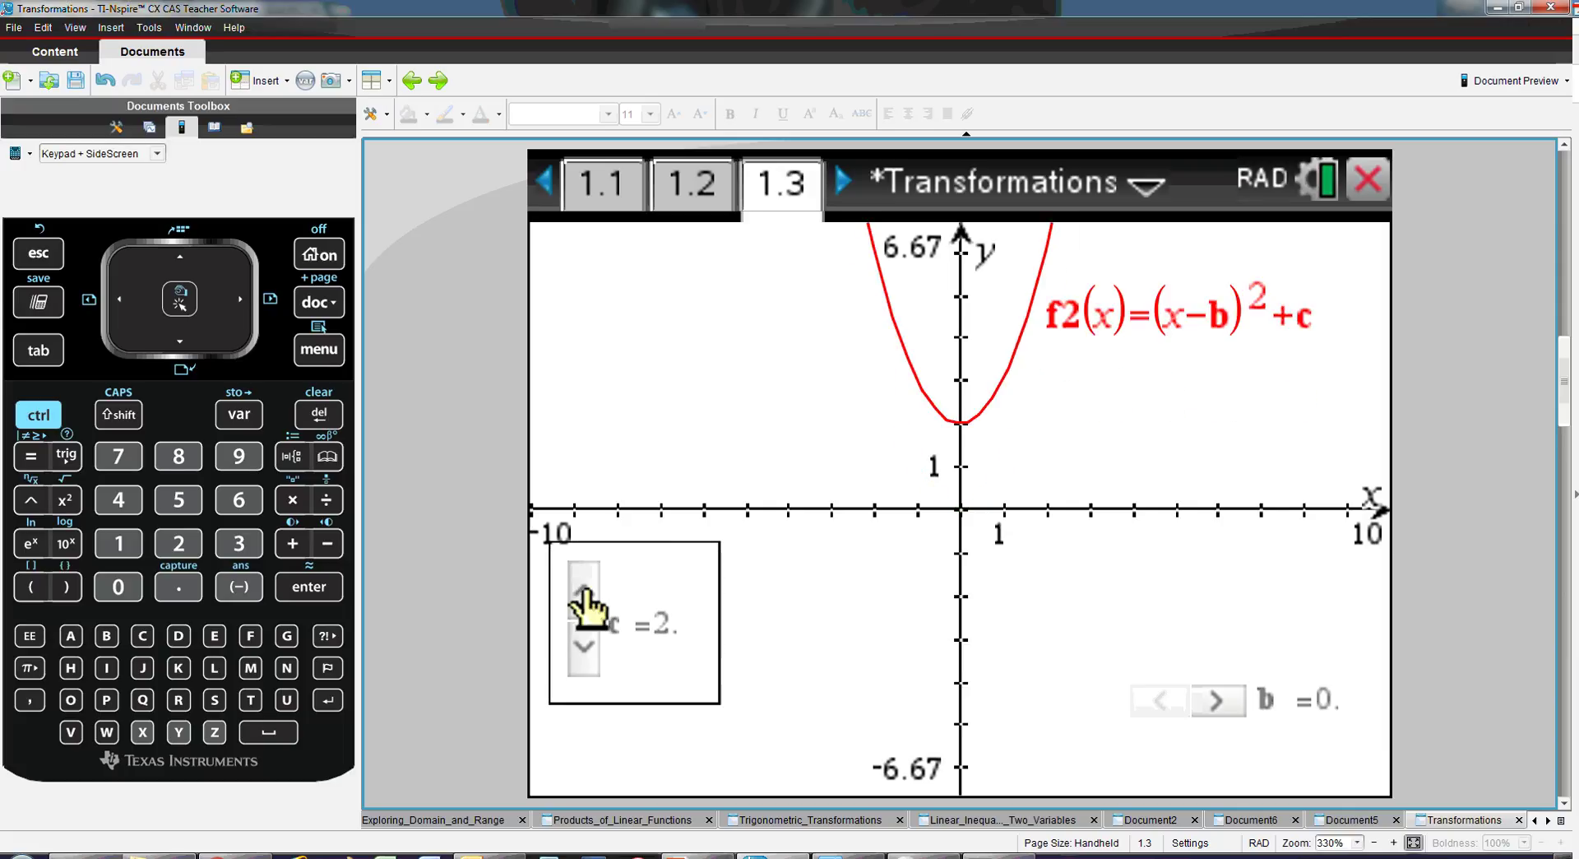
left_click(584, 591)
left_click(584, 645)
left_click(584, 645)
left_click(584, 646)
left_click(584, 645)
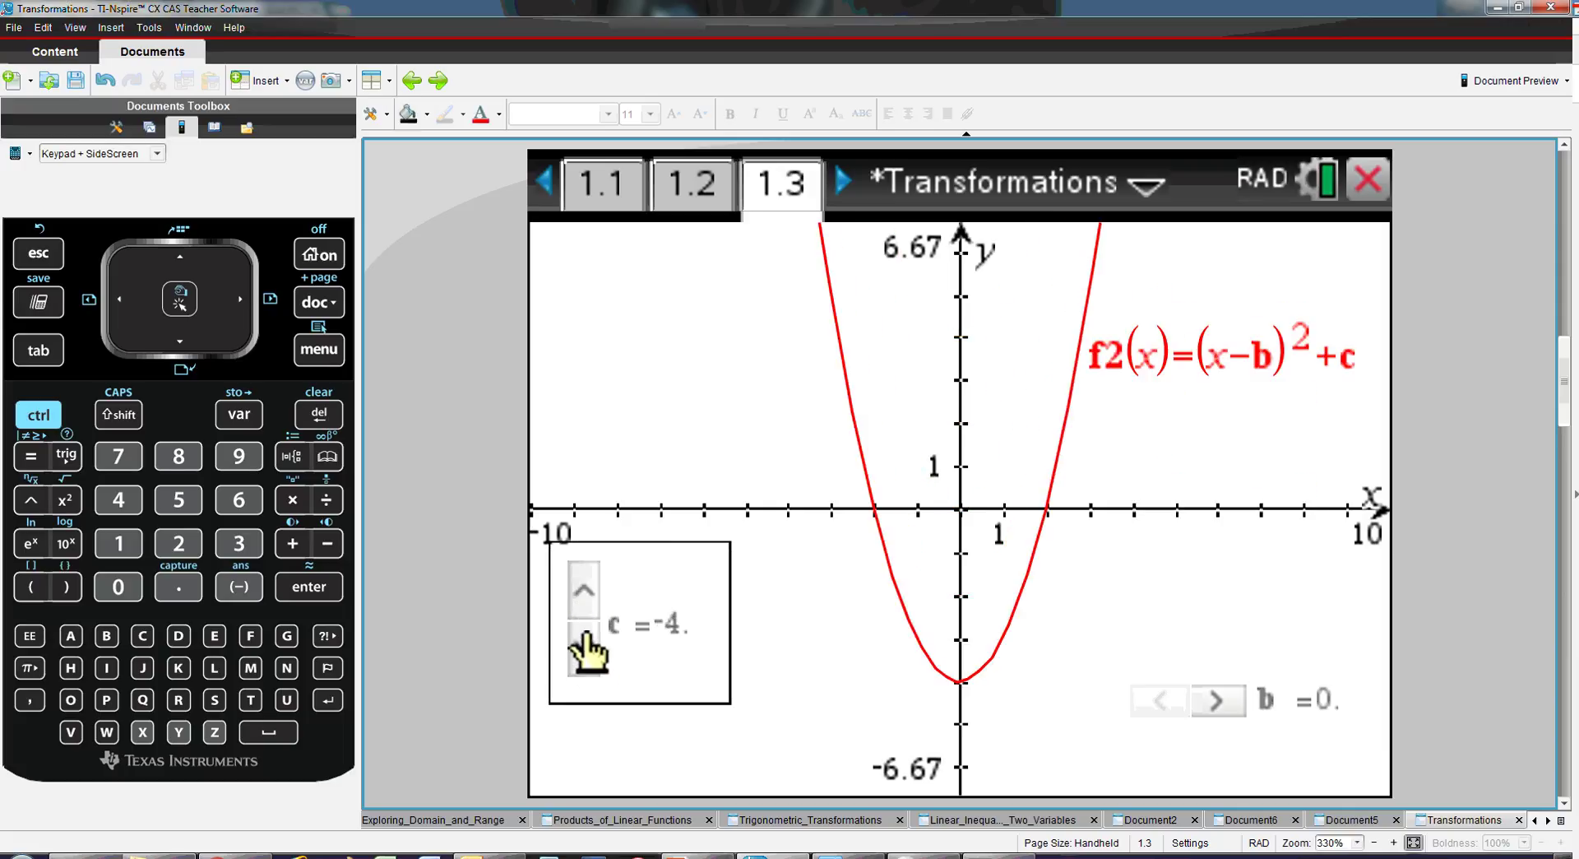
left_click(584, 592)
left_click(584, 592)
left_click(584, 592)
left_click(584, 592)
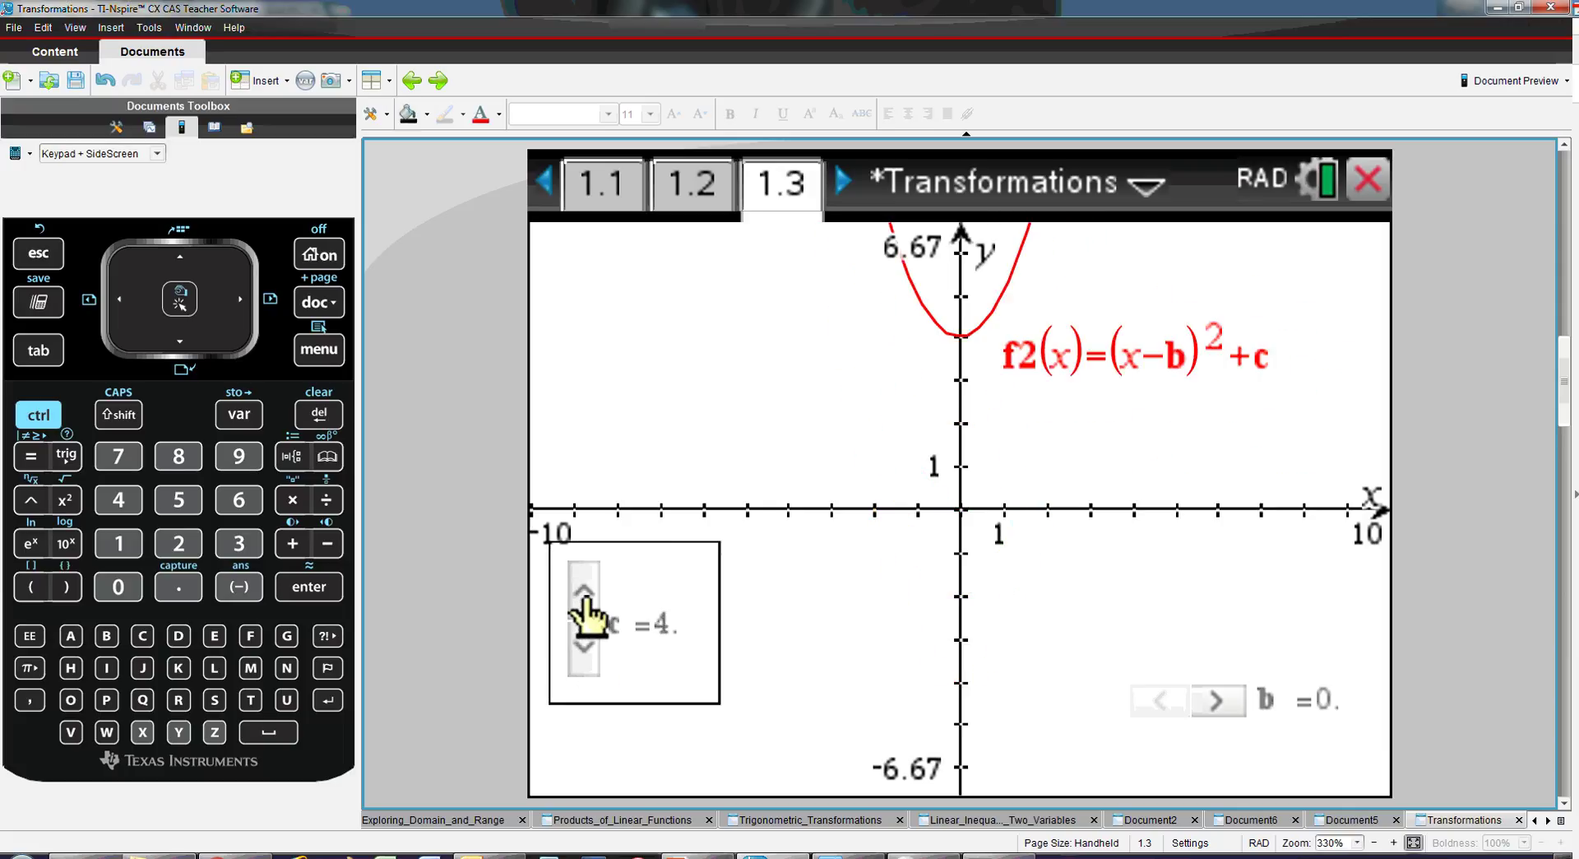
left_click(584, 646)
left_click(584, 646)
left_click(584, 646)
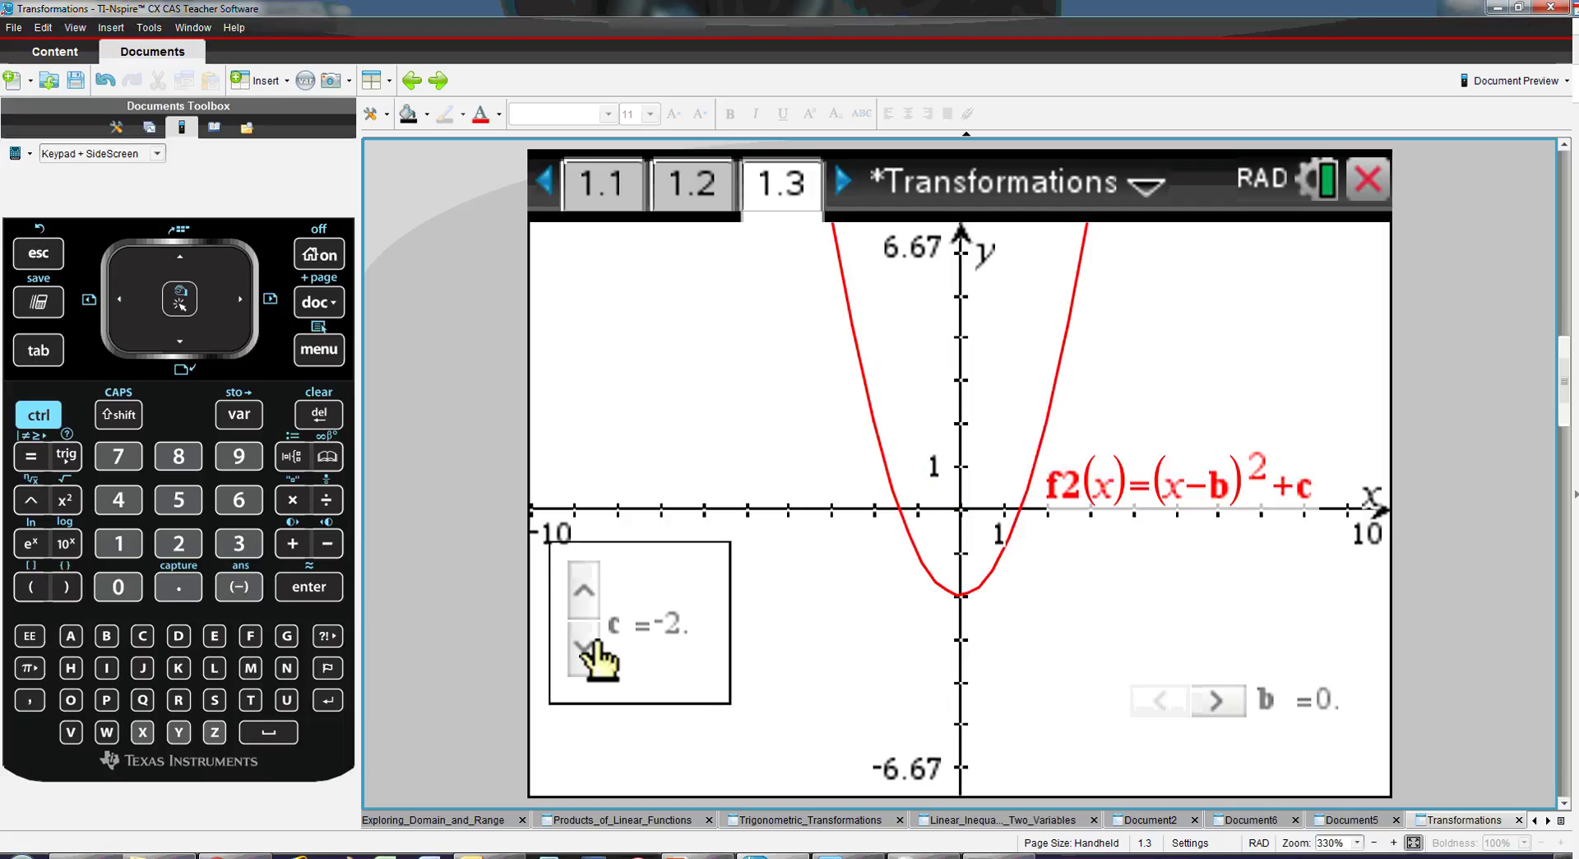
- Go to page 1.4 and raise the absolute-value function's coefficient a to at least 2
left_click(40, 415)
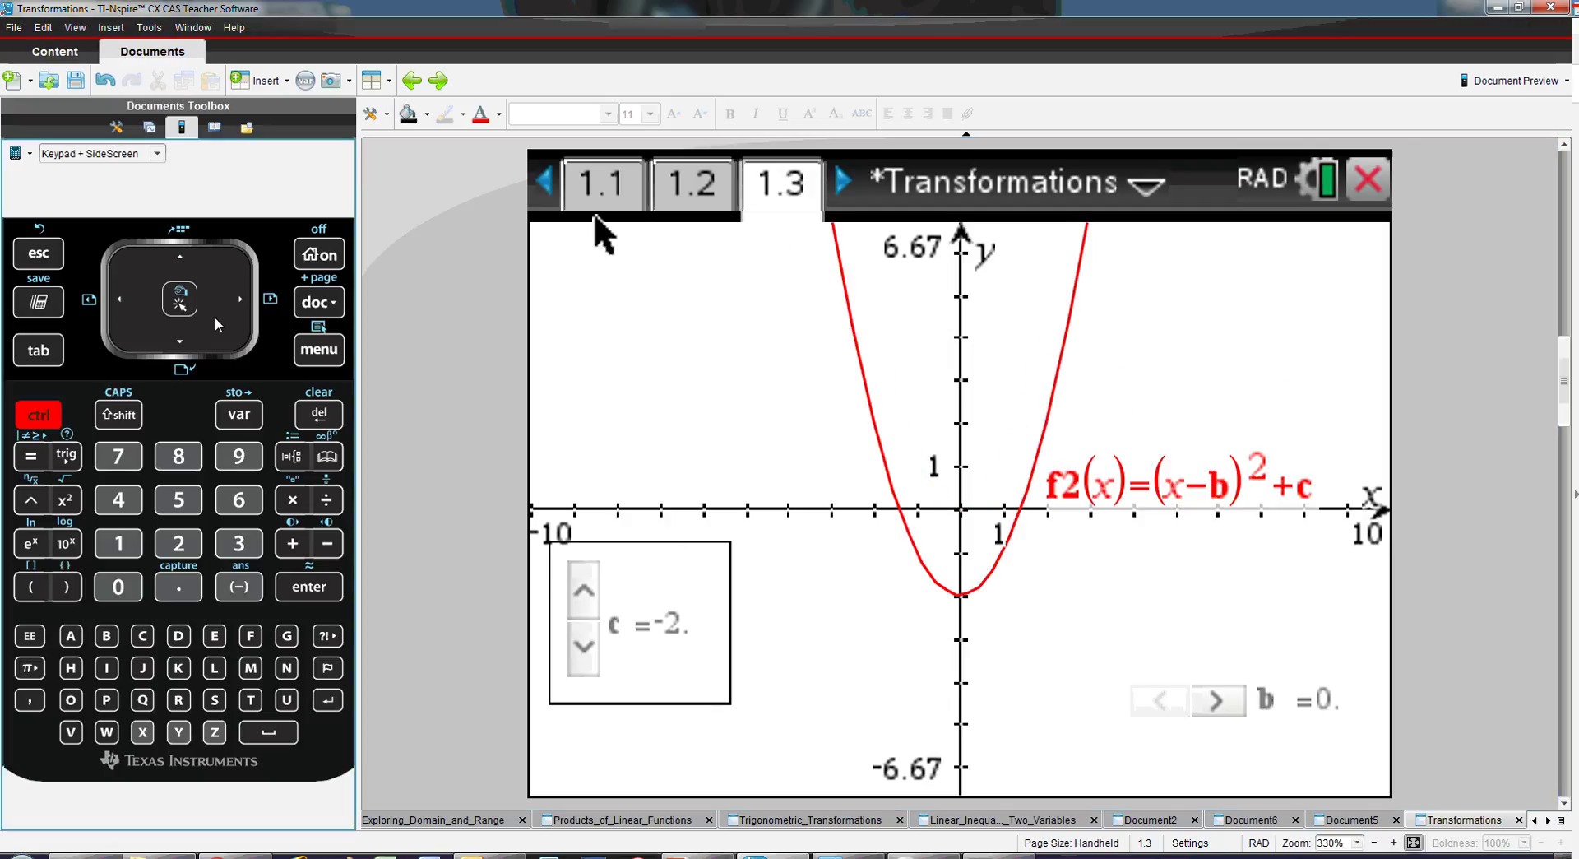
left_click(239, 303)
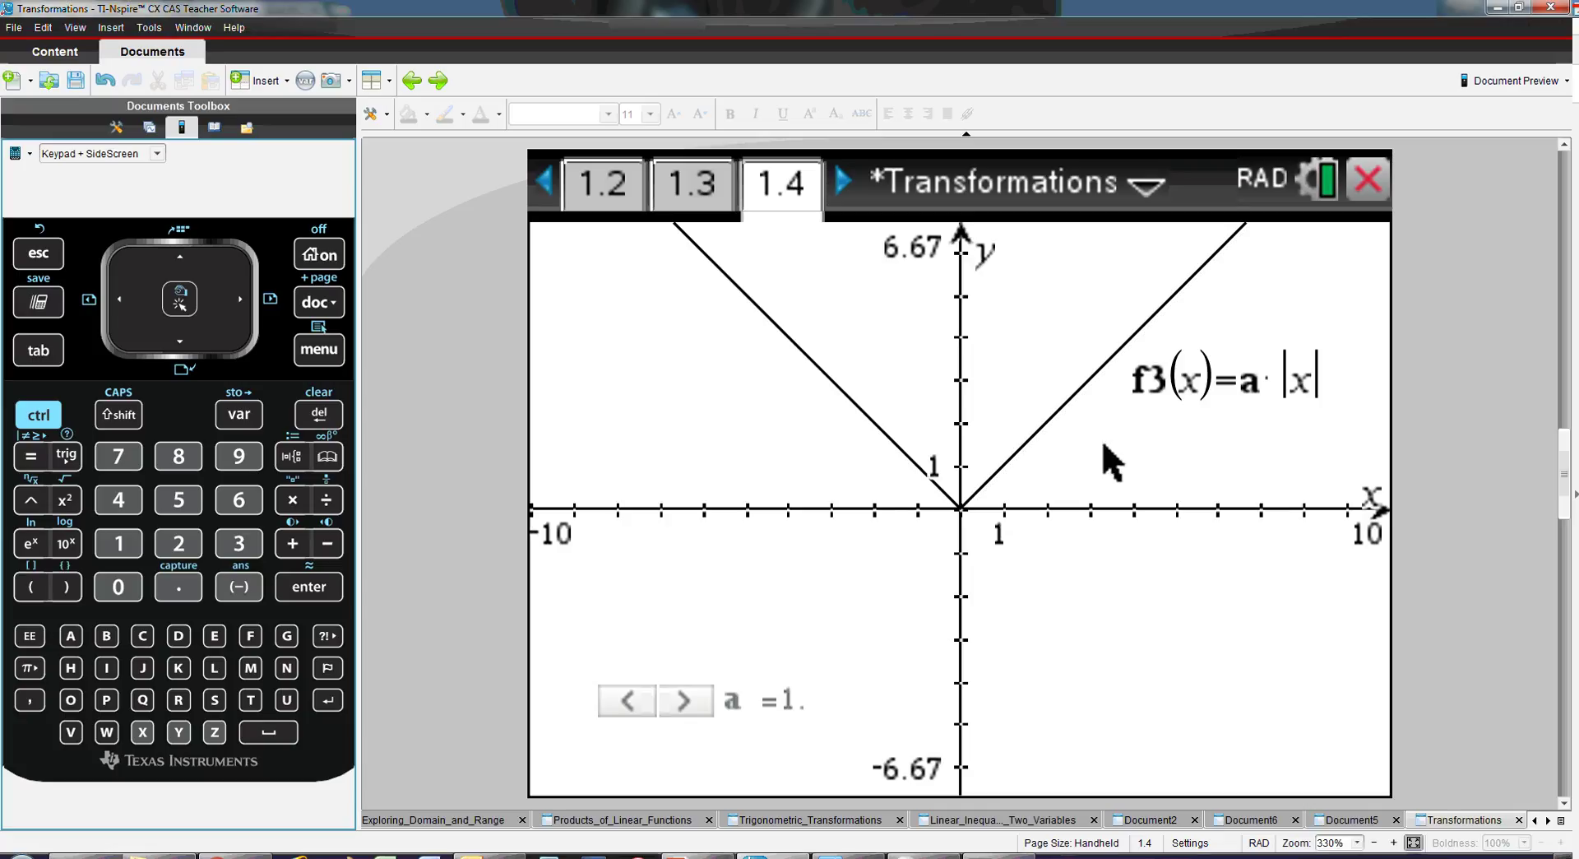
left_click(683, 701)
left_click(683, 701)
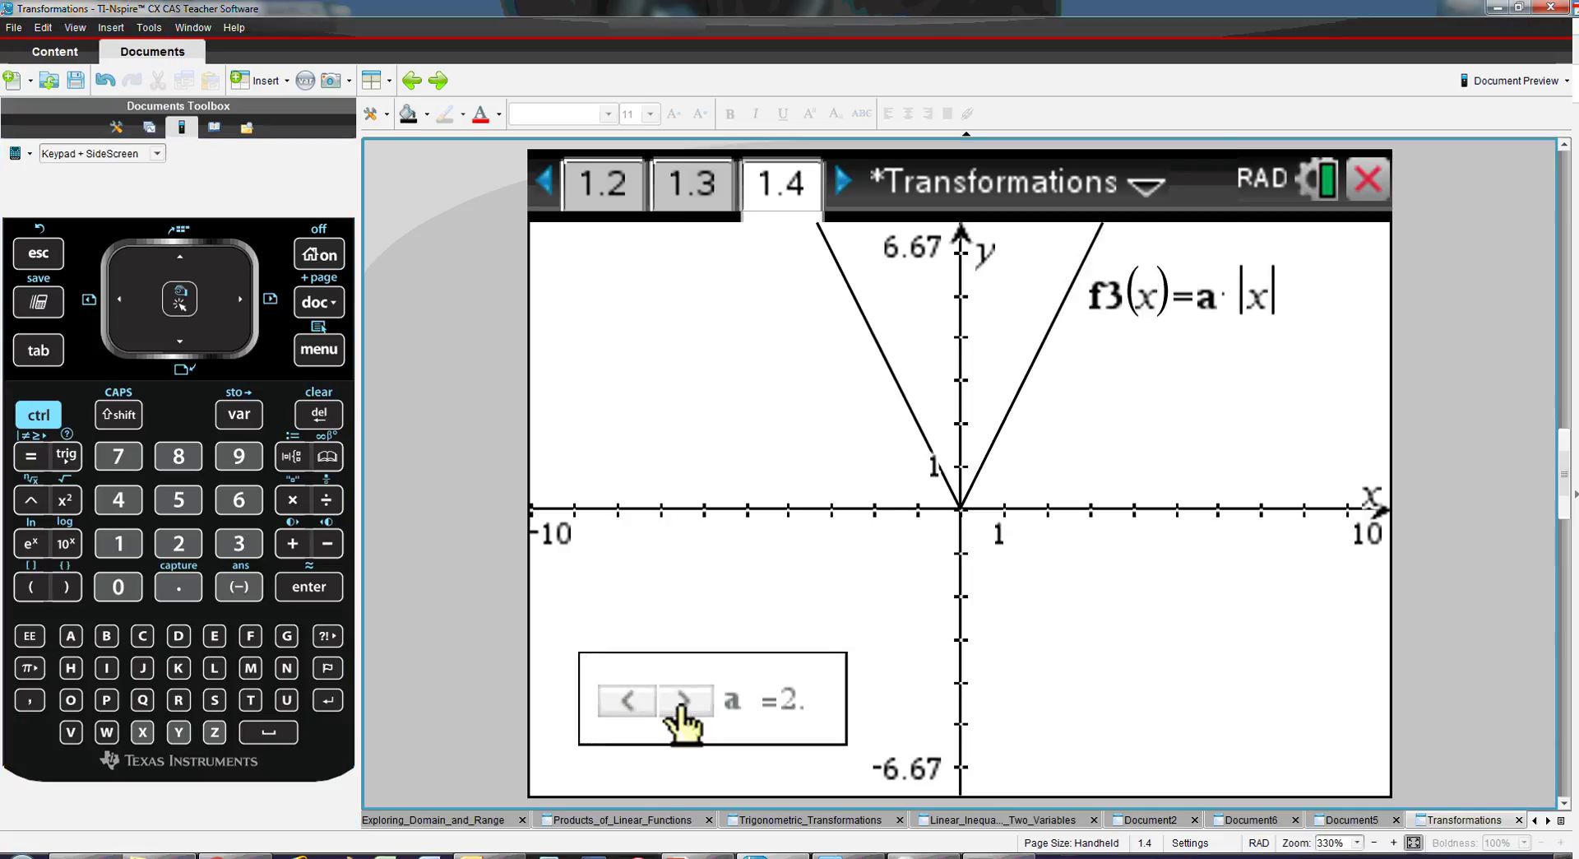
left_click(684, 701)
left_click(683, 700)
- Lower coefficient a stepwise to -2 to flip the absolute-value graph
left_click(629, 701)
left_click(629, 700)
left_click(629, 700)
left_click(630, 700)
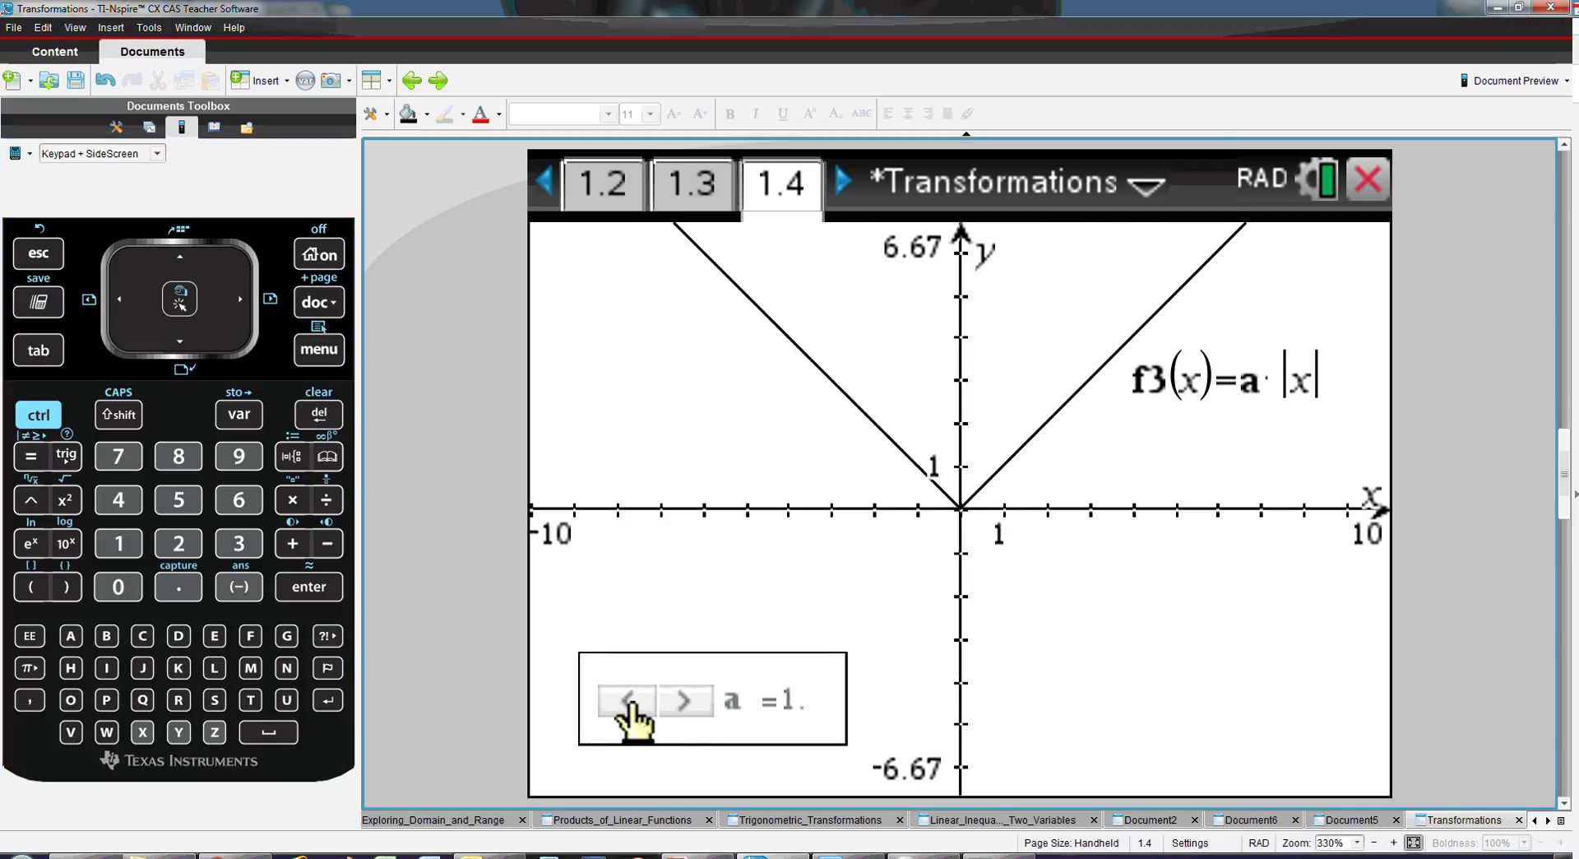
left_click(630, 701)
left_click(629, 700)
left_click(629, 701)
left_click(629, 700)
left_click(629, 700)
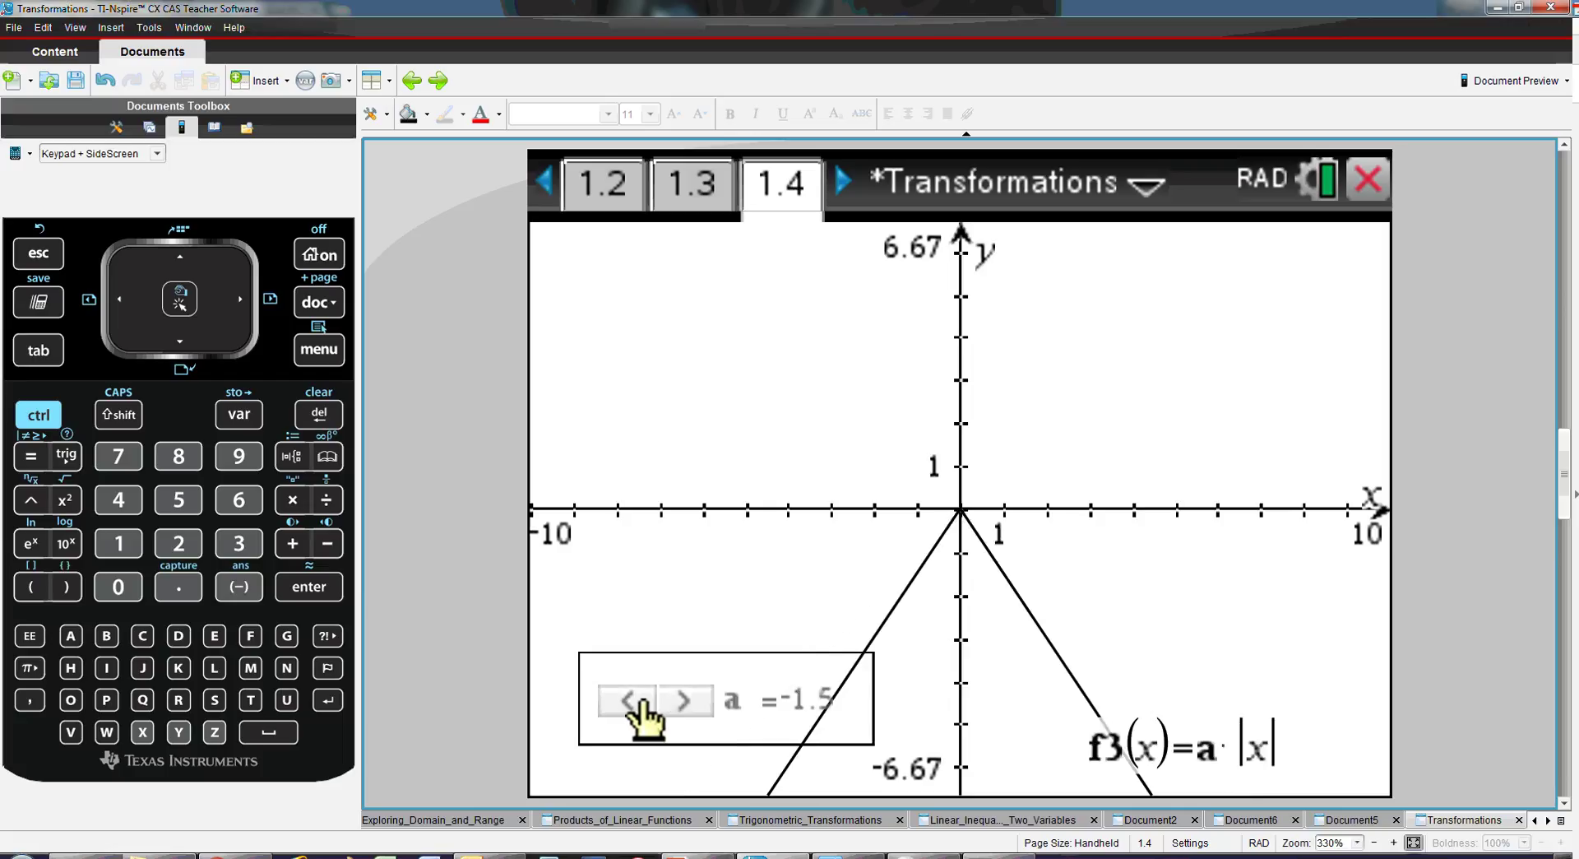
left_click(632, 702)
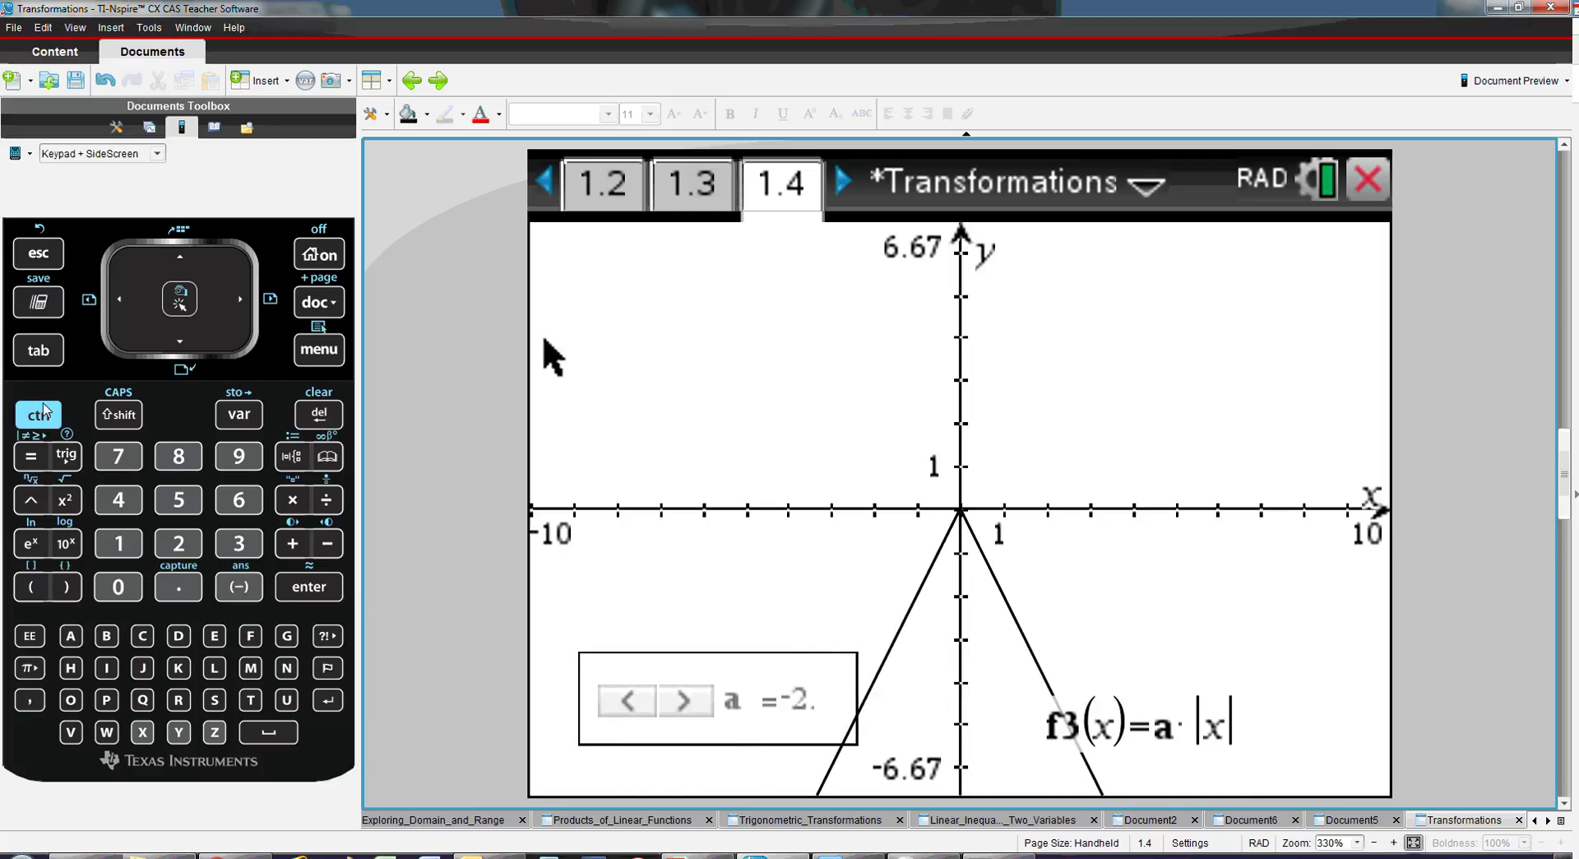
- Go to page 1.5 and lower the cubic function's coefficient a to -3.5
left_click(43, 409)
left_click(239, 312)
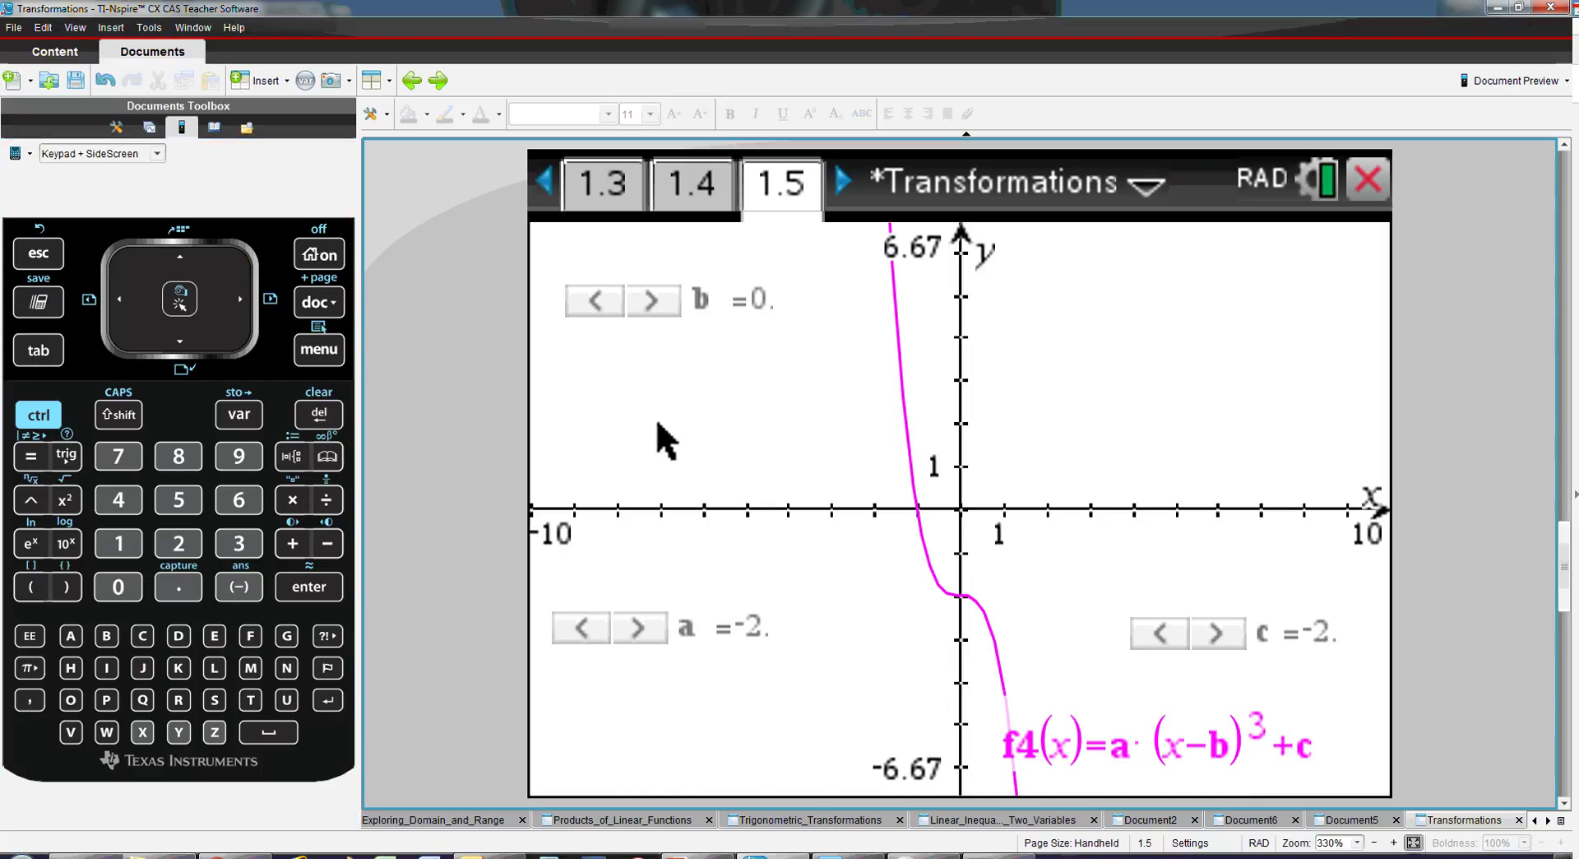
left_click(578, 629)
left_click(578, 629)
left_click(578, 629)
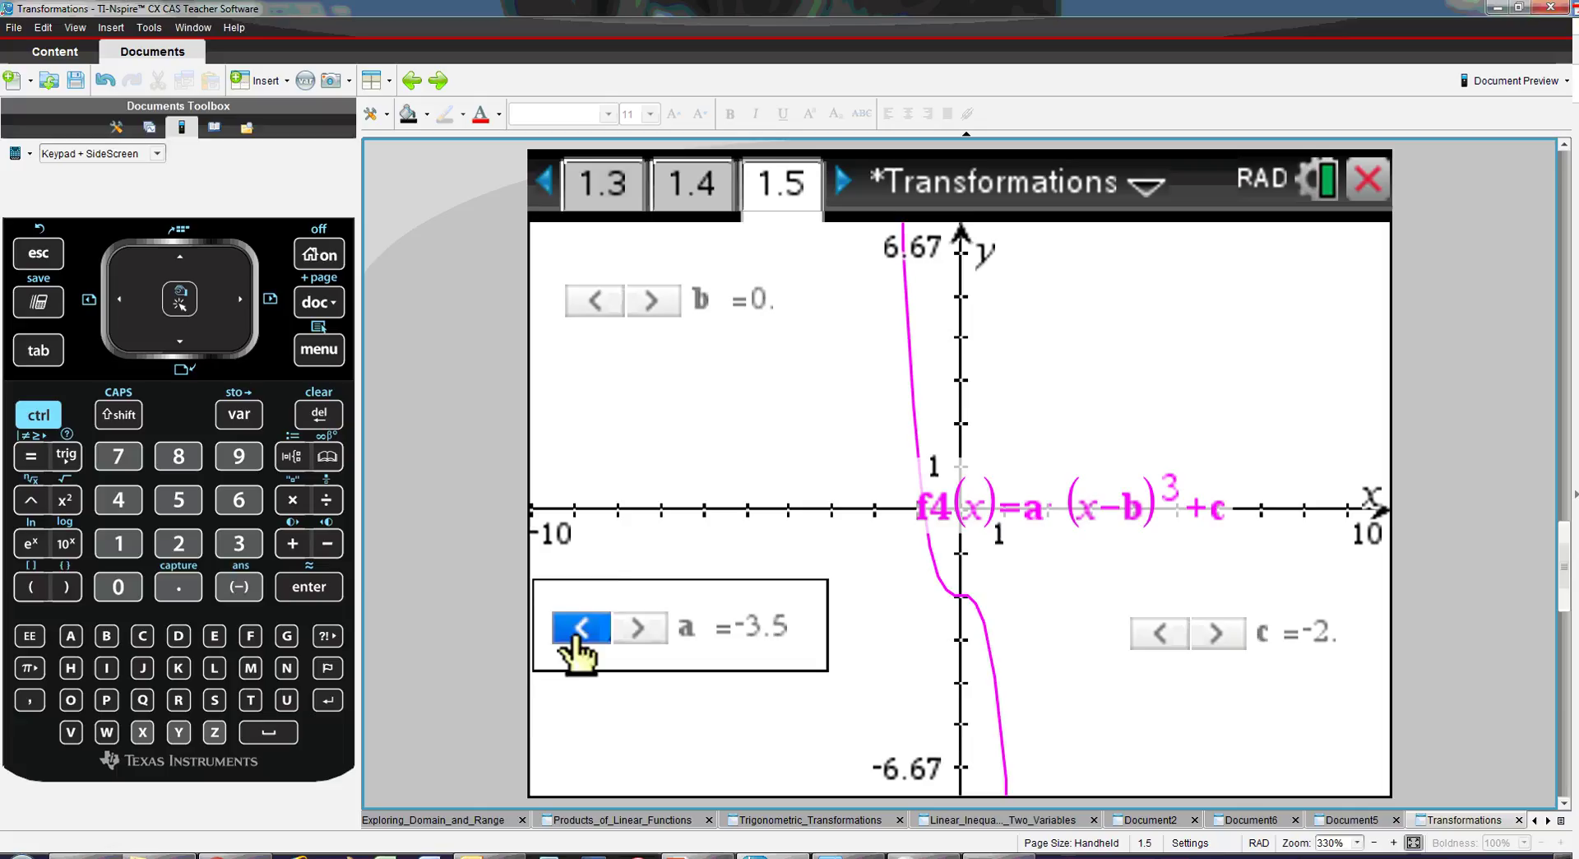
- Raise the cubic function's coefficient a stepwise to 1.5
left_click(640, 628)
left_click(639, 627)
left_click(639, 628)
left_click(639, 628)
left_click(639, 628)
left_click(639, 628)
left_click(640, 627)
left_click(642, 627)
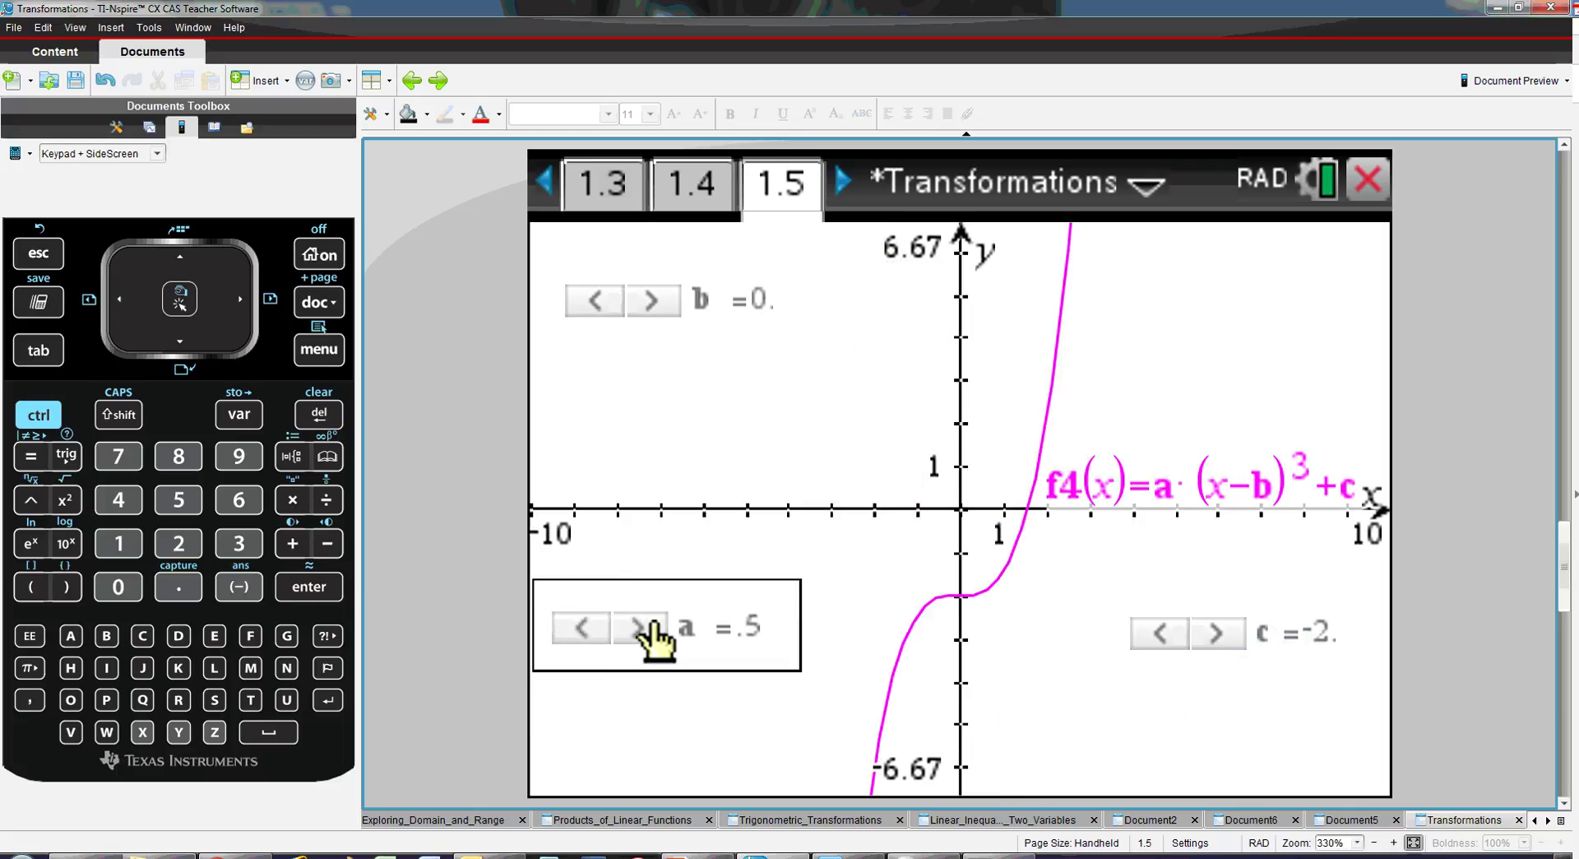
left_click(642, 627)
left_click(642, 628)
- Raise b to 6 to shift the cubic graph horizontally
left_click(654, 301)
left_click(654, 301)
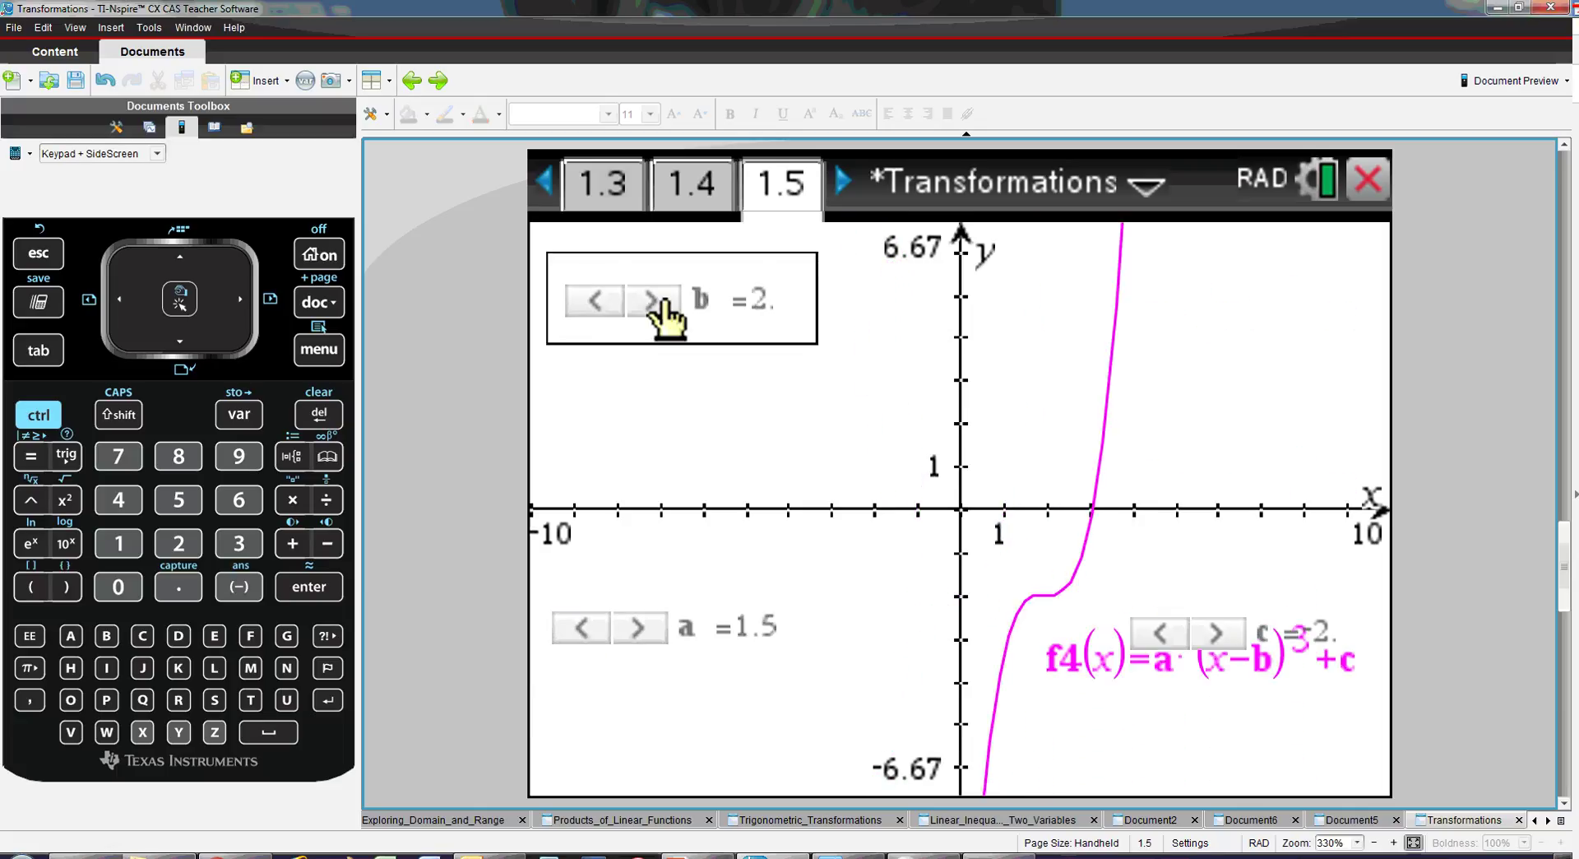
double_click(654, 301)
double_click(653, 301)
- Shift the cubic graph vertically by lowering c to -8 and raising it to 2
double_click(1161, 634)
double_click(1161, 634)
double_click(1161, 634)
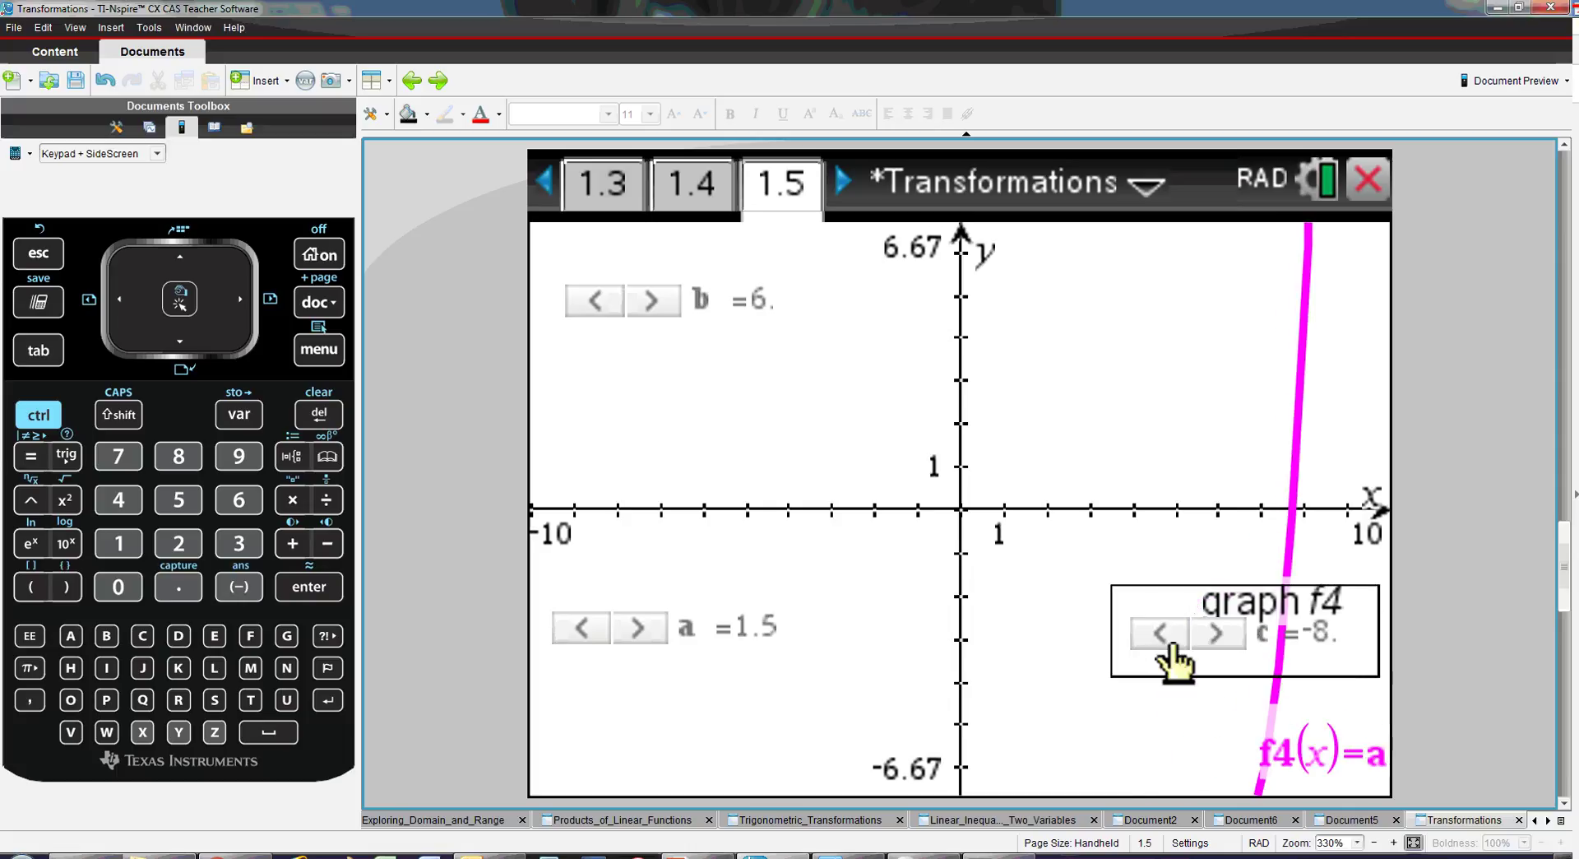
double_click(1217, 633)
double_click(1217, 634)
double_click(1218, 633)
double_click(1217, 633)
double_click(1217, 634)
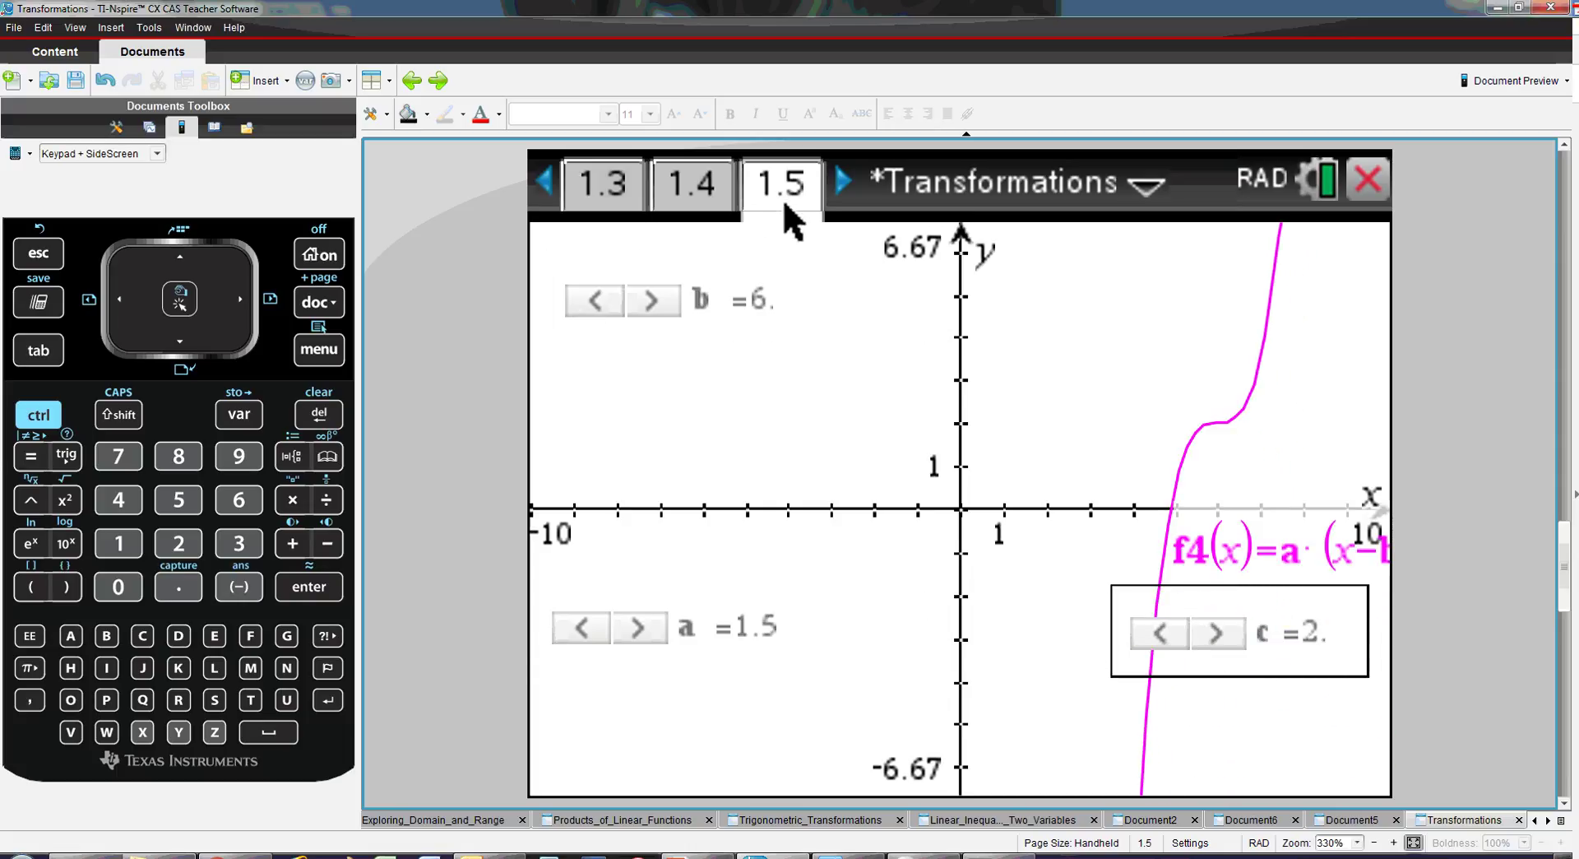
- Move past page 1.6 to page 1.7 and lower the square-root function's coefficient a to 0
left_click(845, 183)
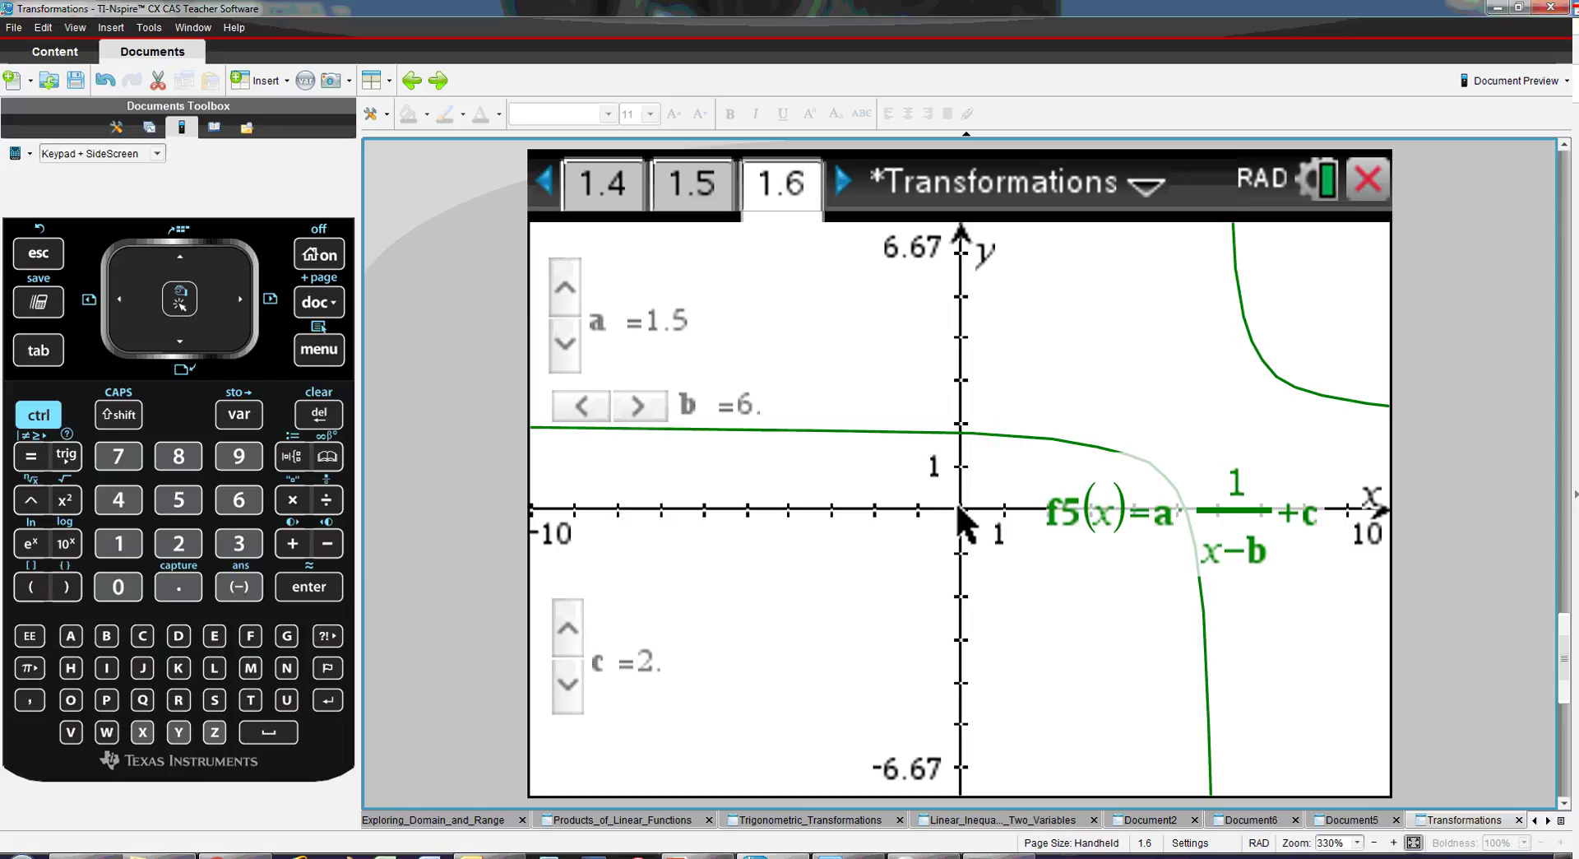
key("ctrl+Page_Down")
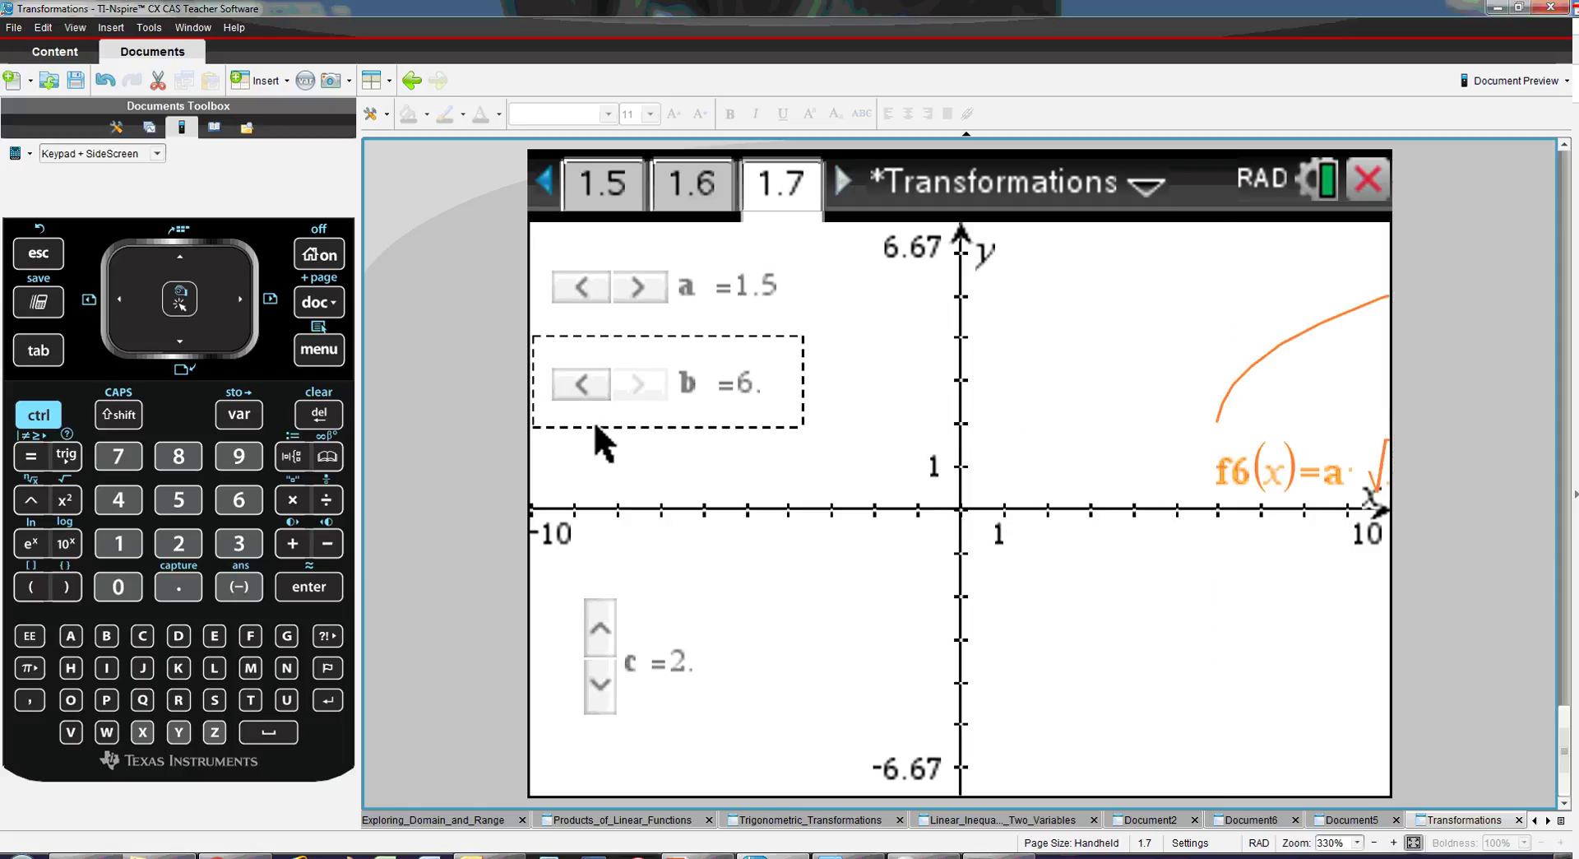
left_click(605, 288)
left_click(605, 288)
left_click(605, 287)
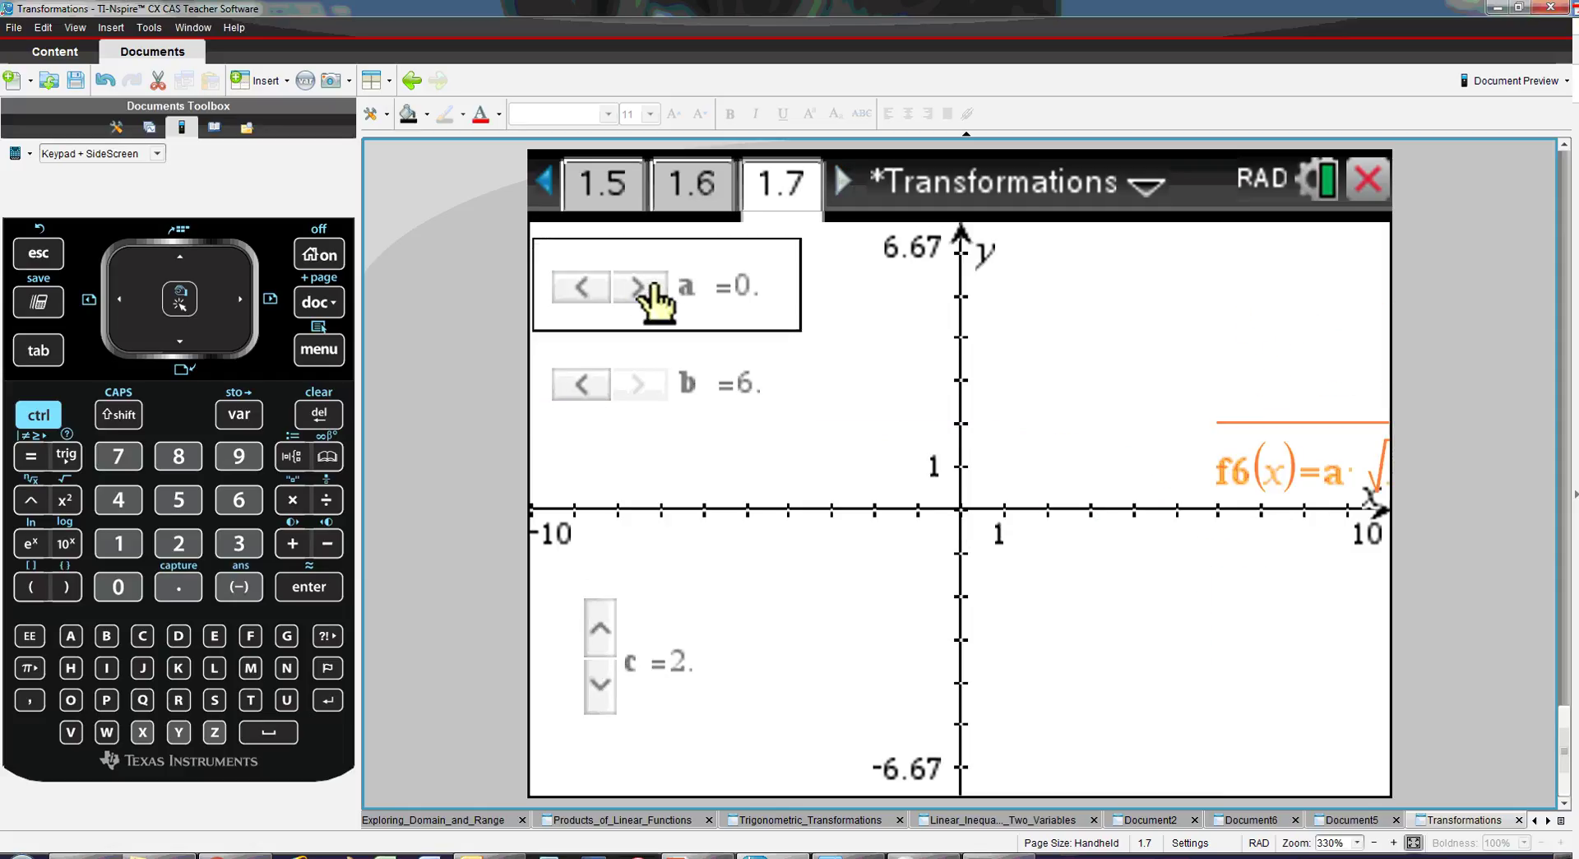
- Raise the square-root function's coefficient a to 1.5
left_click(643, 287)
left_click(643, 288)
left_click(643, 287)
- Lower b to 0 to shift the square-root graph horizontally
left_click(581, 383)
left_click(581, 384)
left_click(582, 384)
left_click(581, 383)
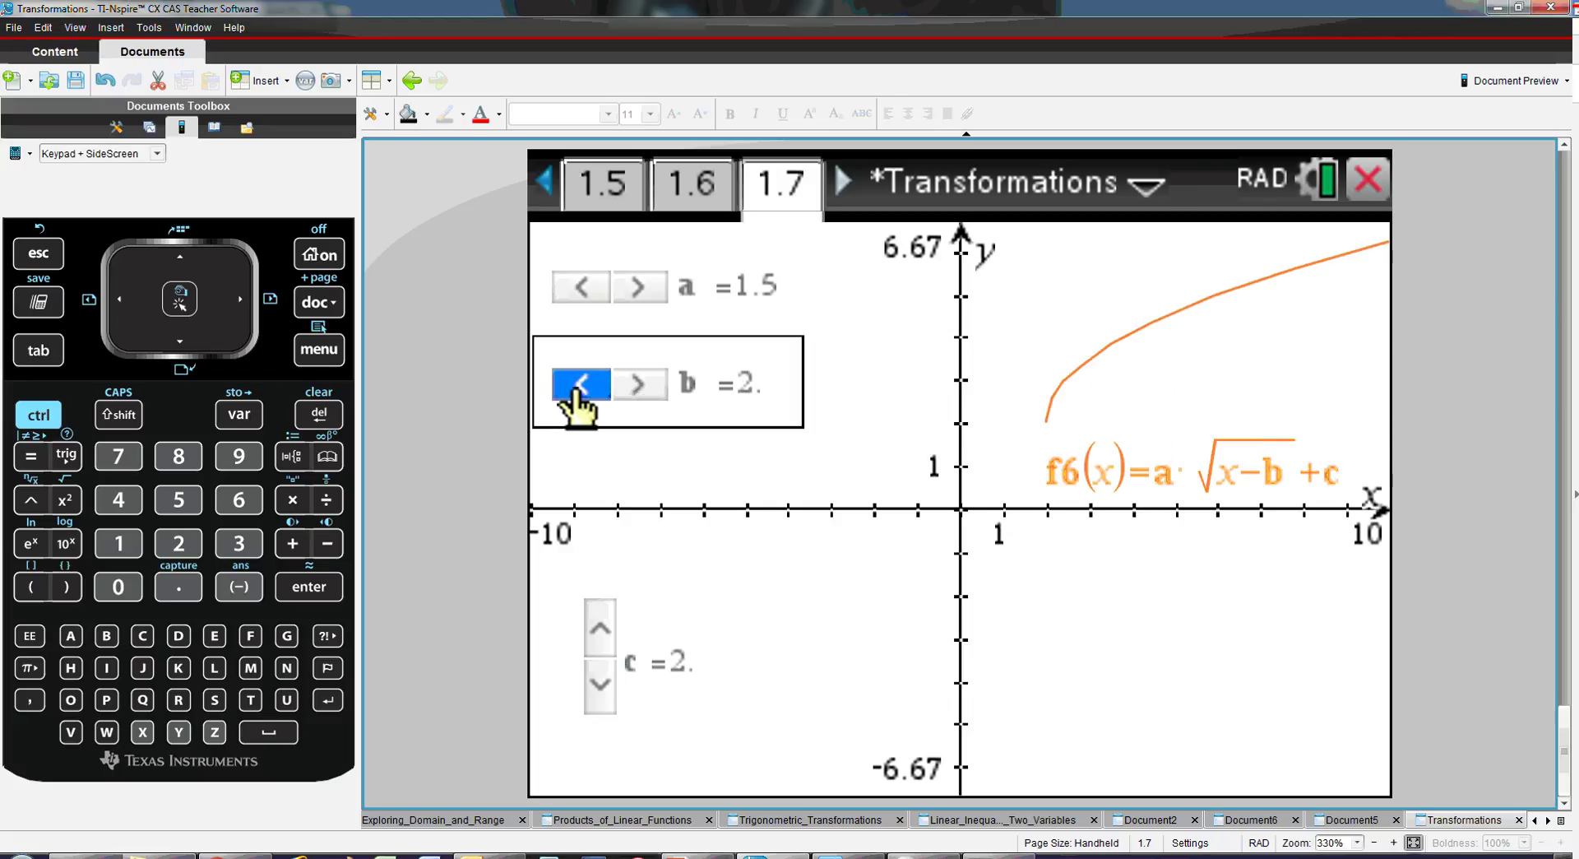
left_click(582, 383)
left_click(582, 384)
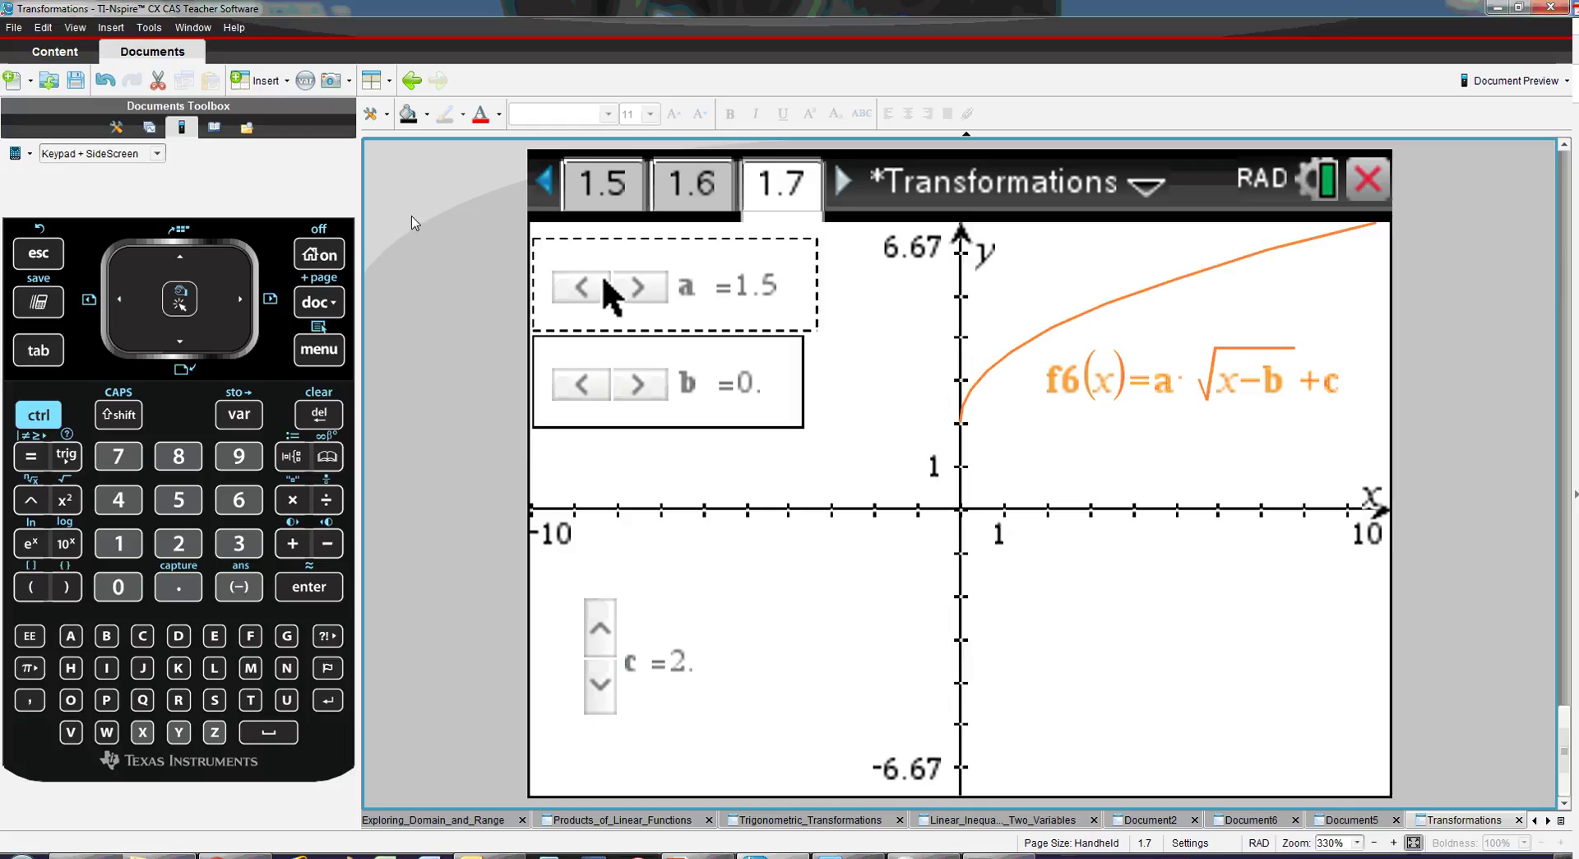
- Create a new document with a Graphs page
left_click(321, 254)
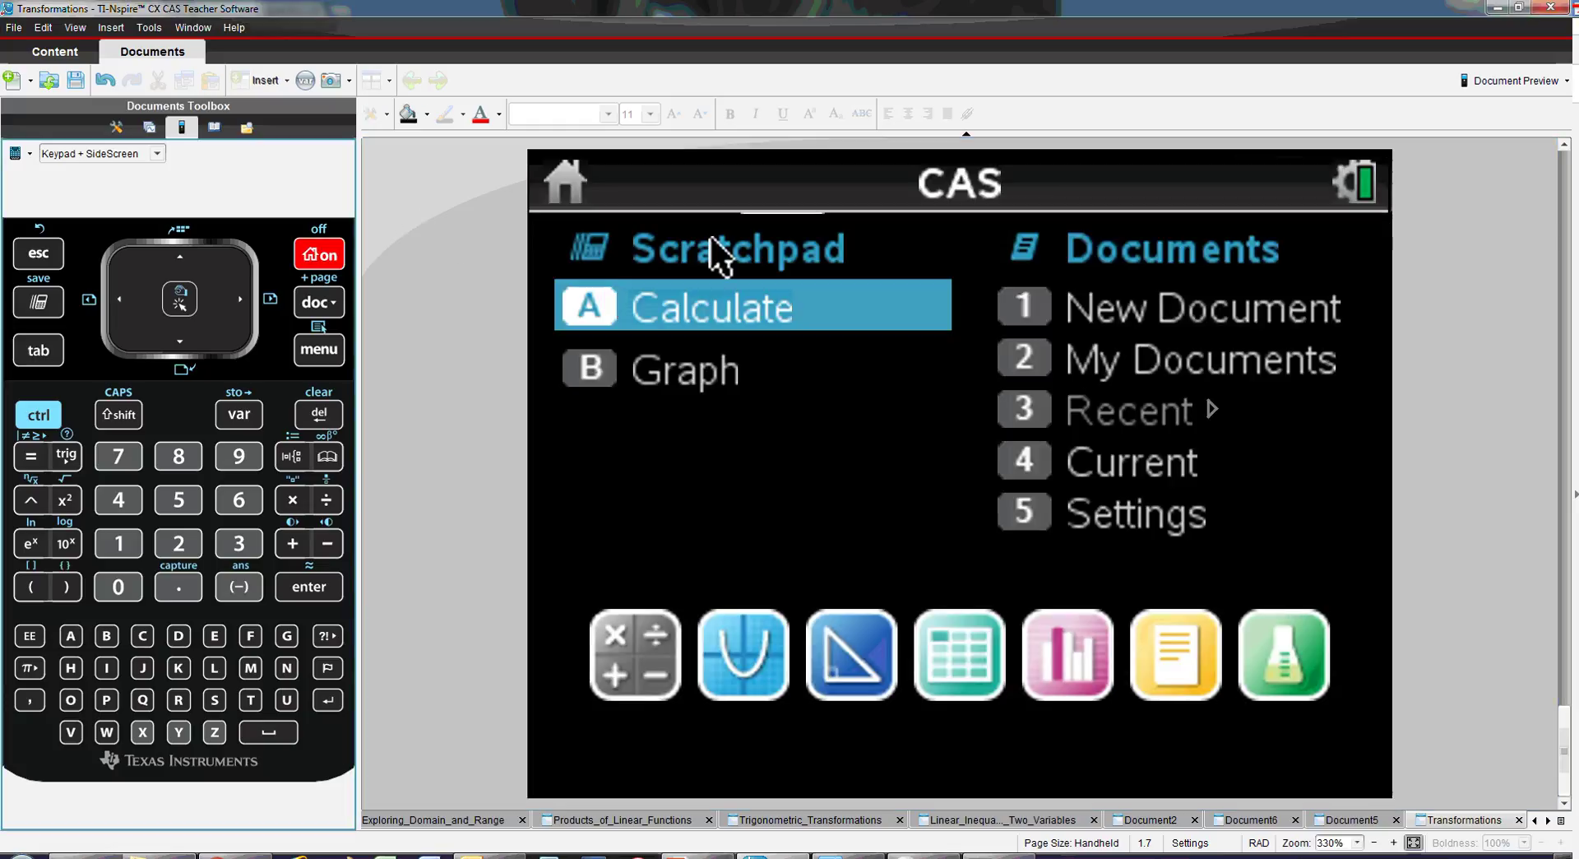
left_click(1199, 309)
left_click(918, 571)
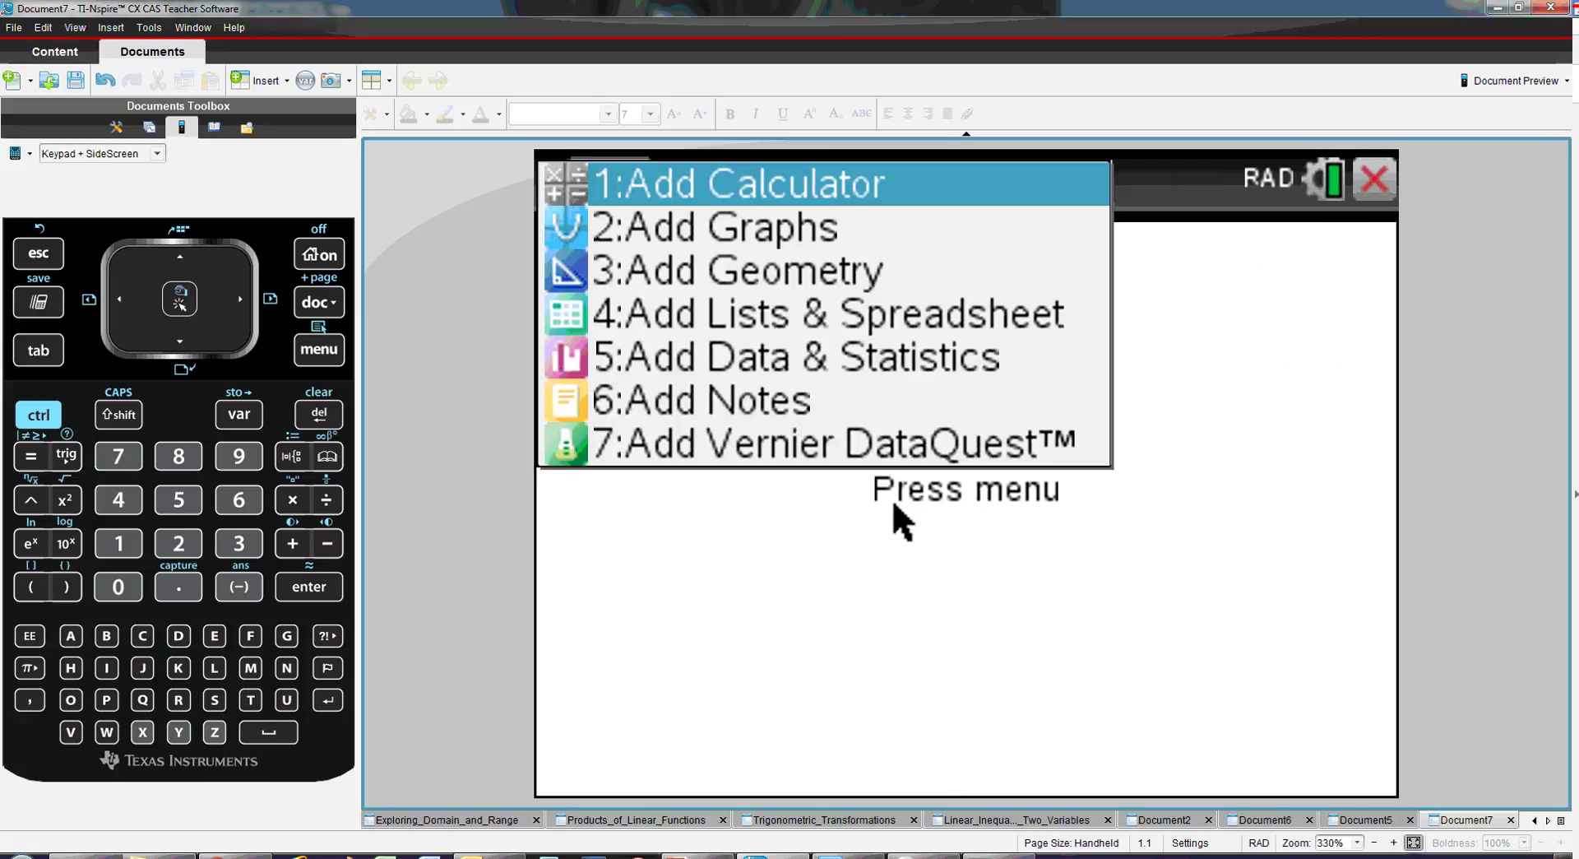
left_click(822, 232)
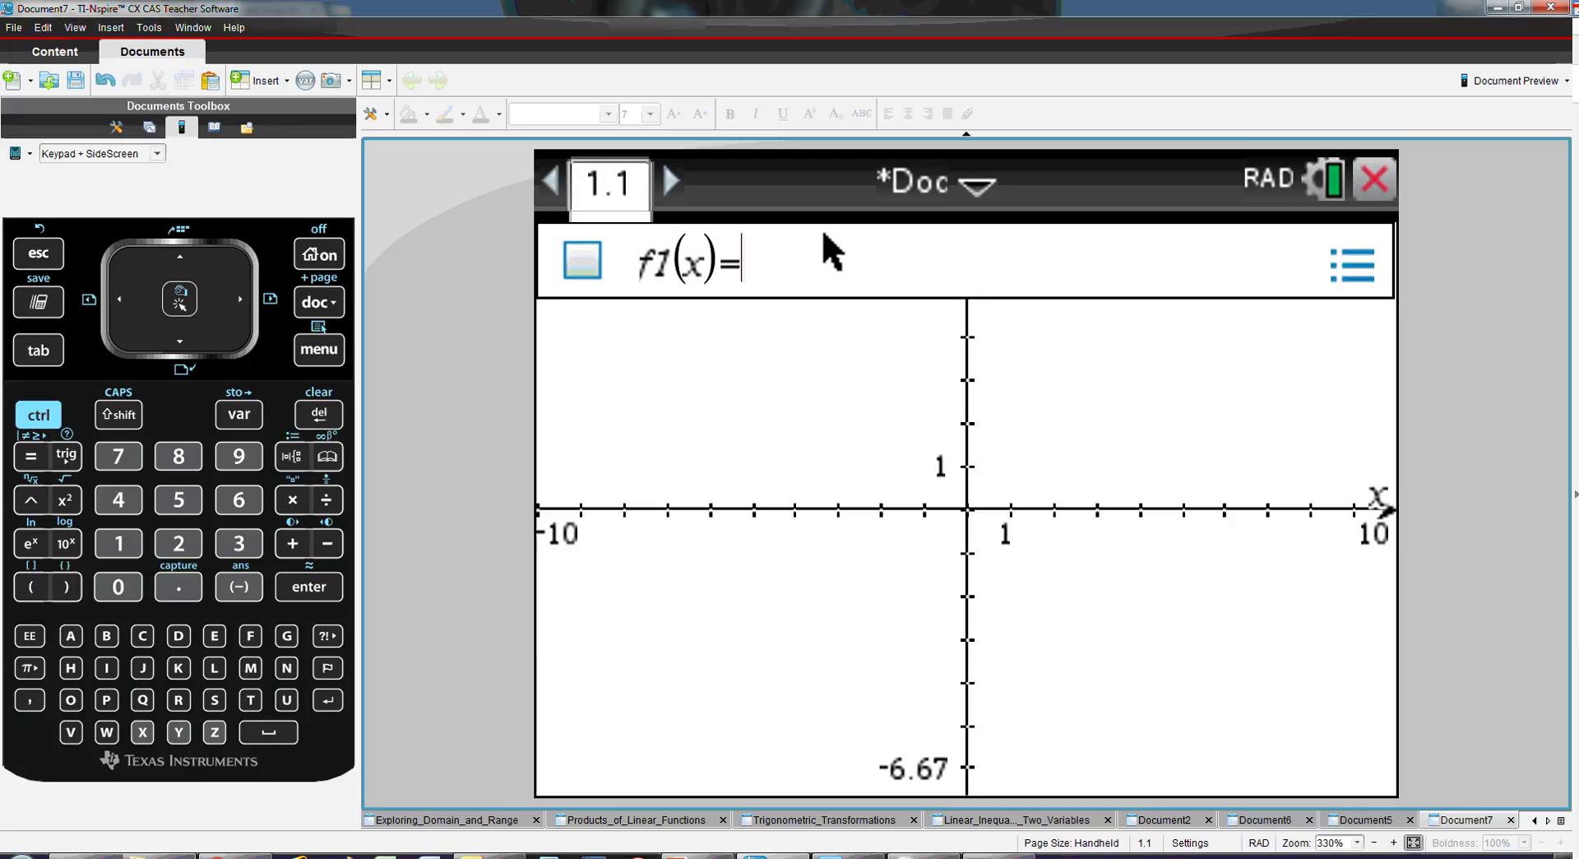
- Define f1(x) as m·x+b on the graph page, with an explicit multiplication sign between m and x
type("mx+b")
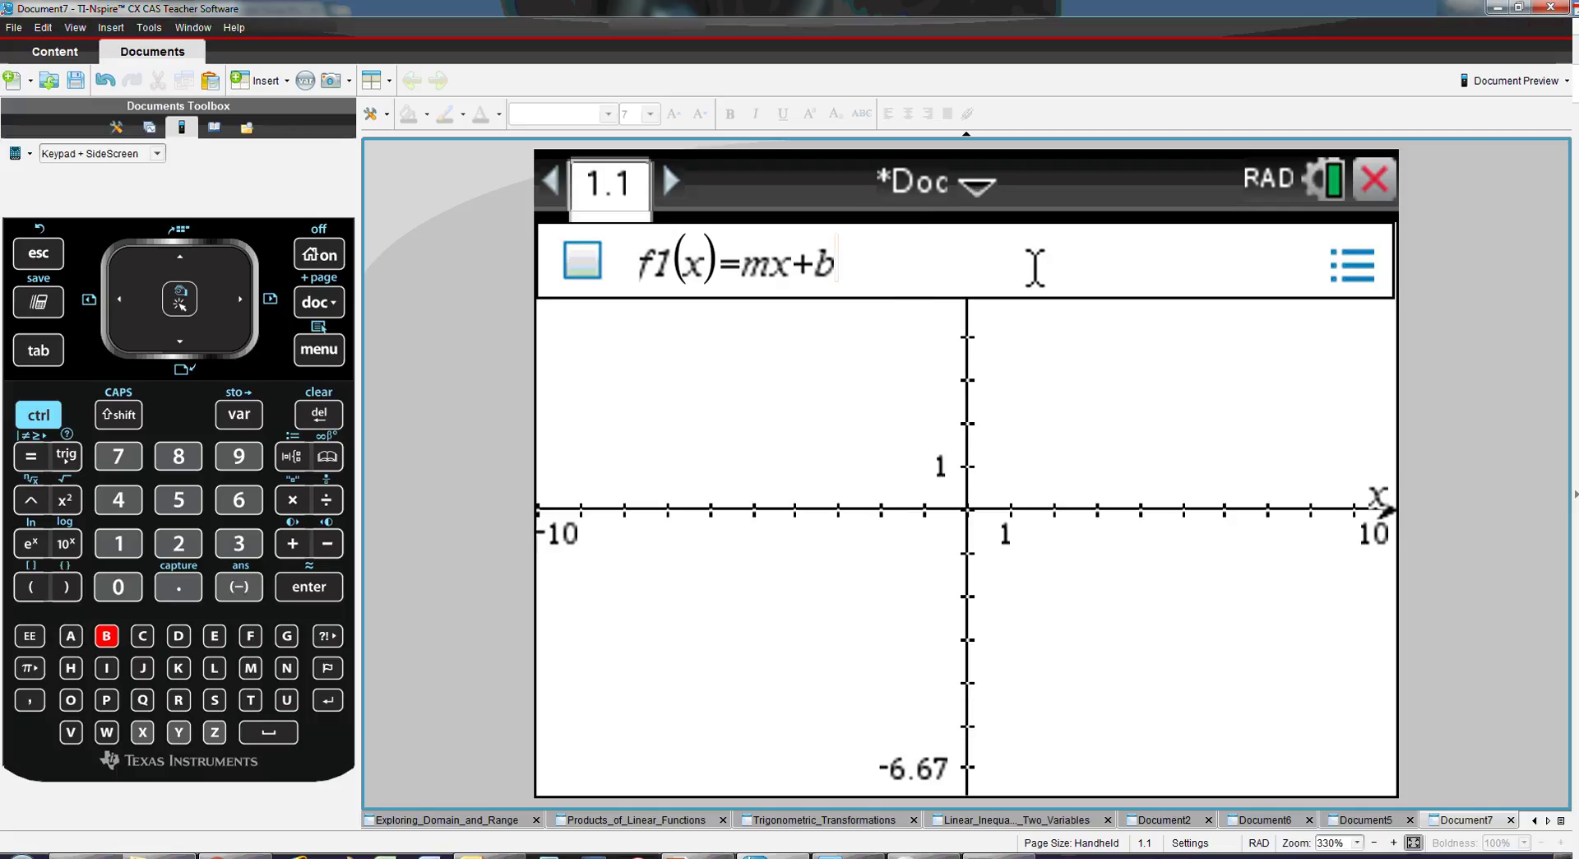
key("BackSpace")
key("BackSpace")
key("BackSpace")
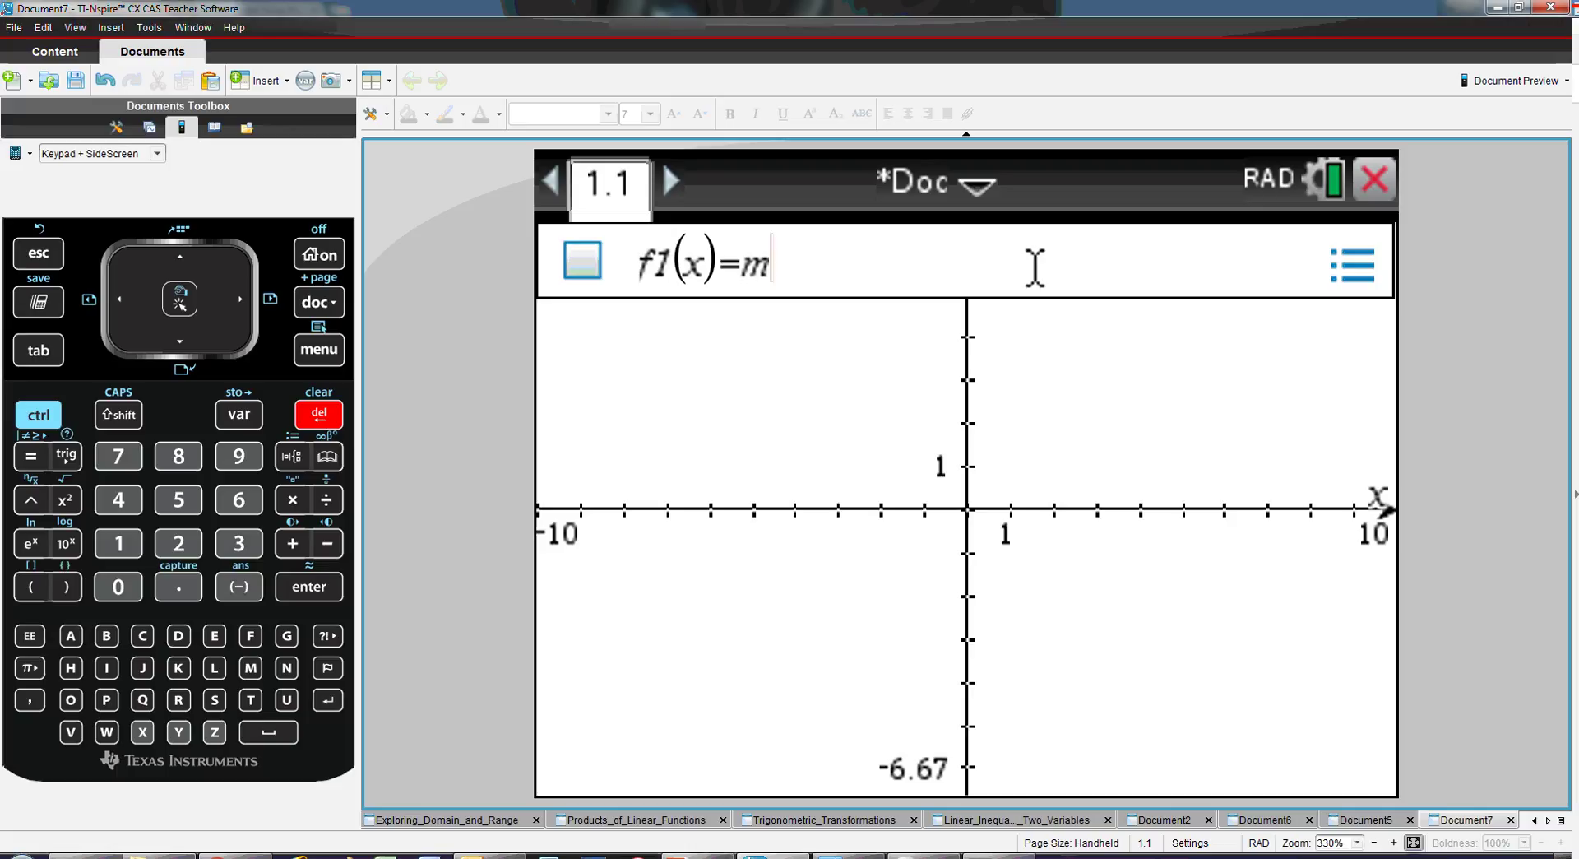
left_click(292, 499)
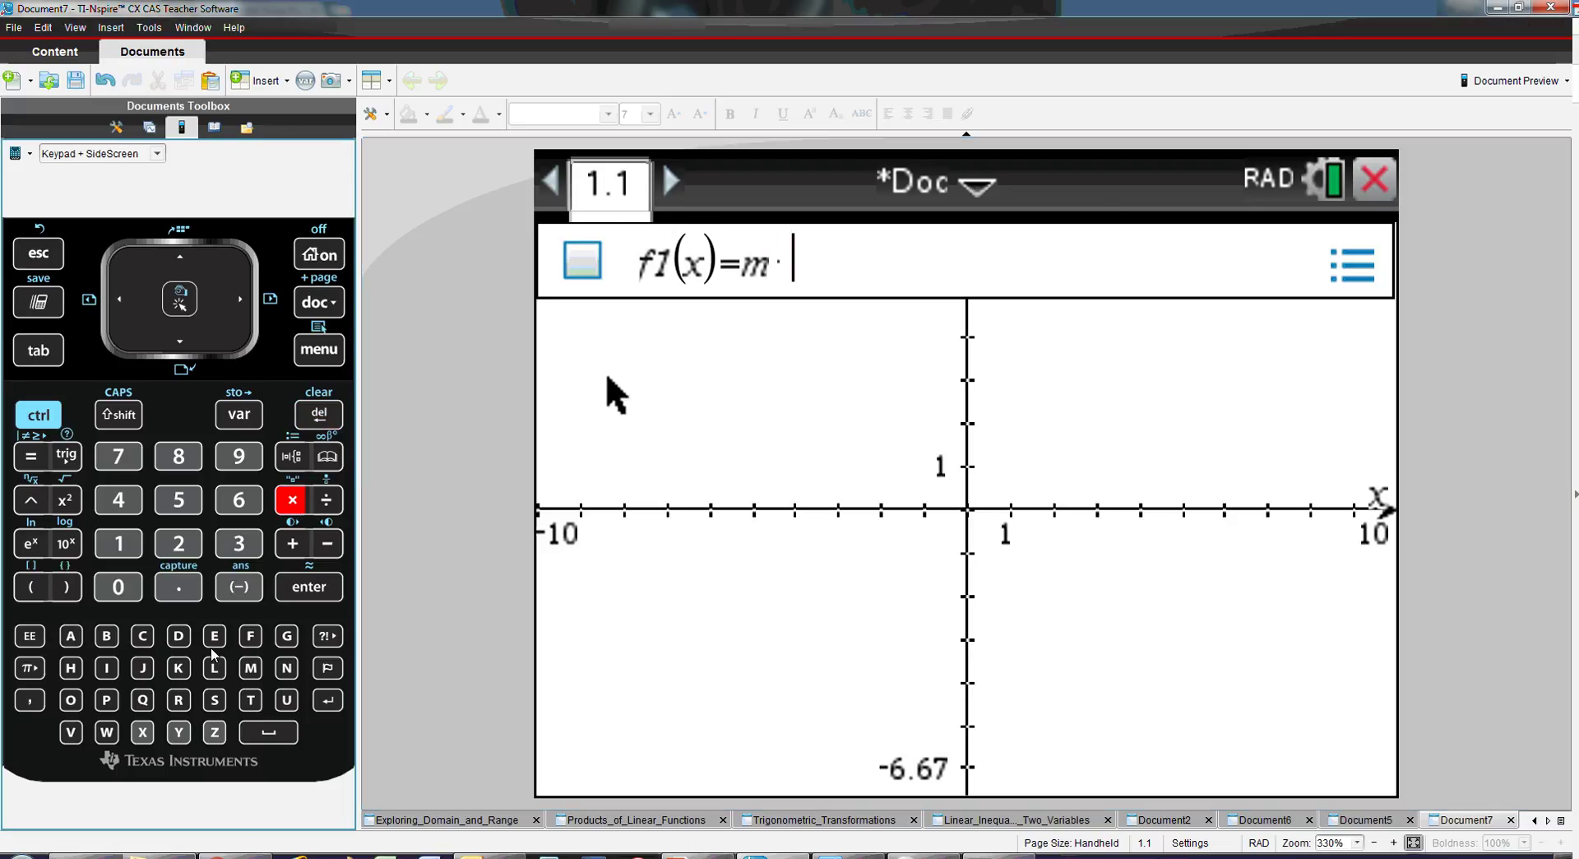
left_click(143, 732)
left_click(284, 551)
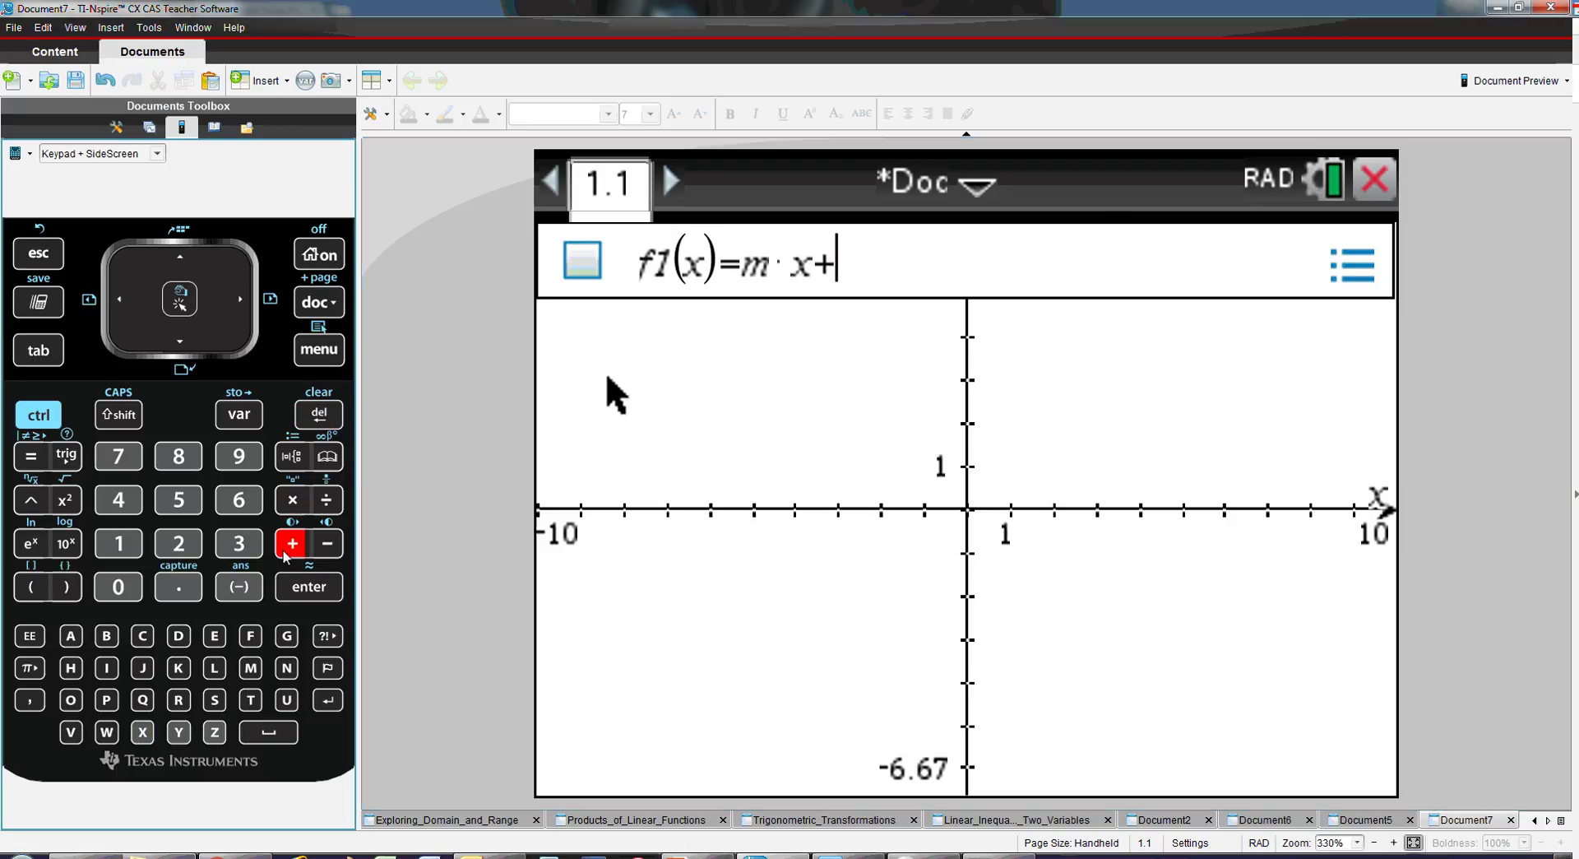
left_click(106, 635)
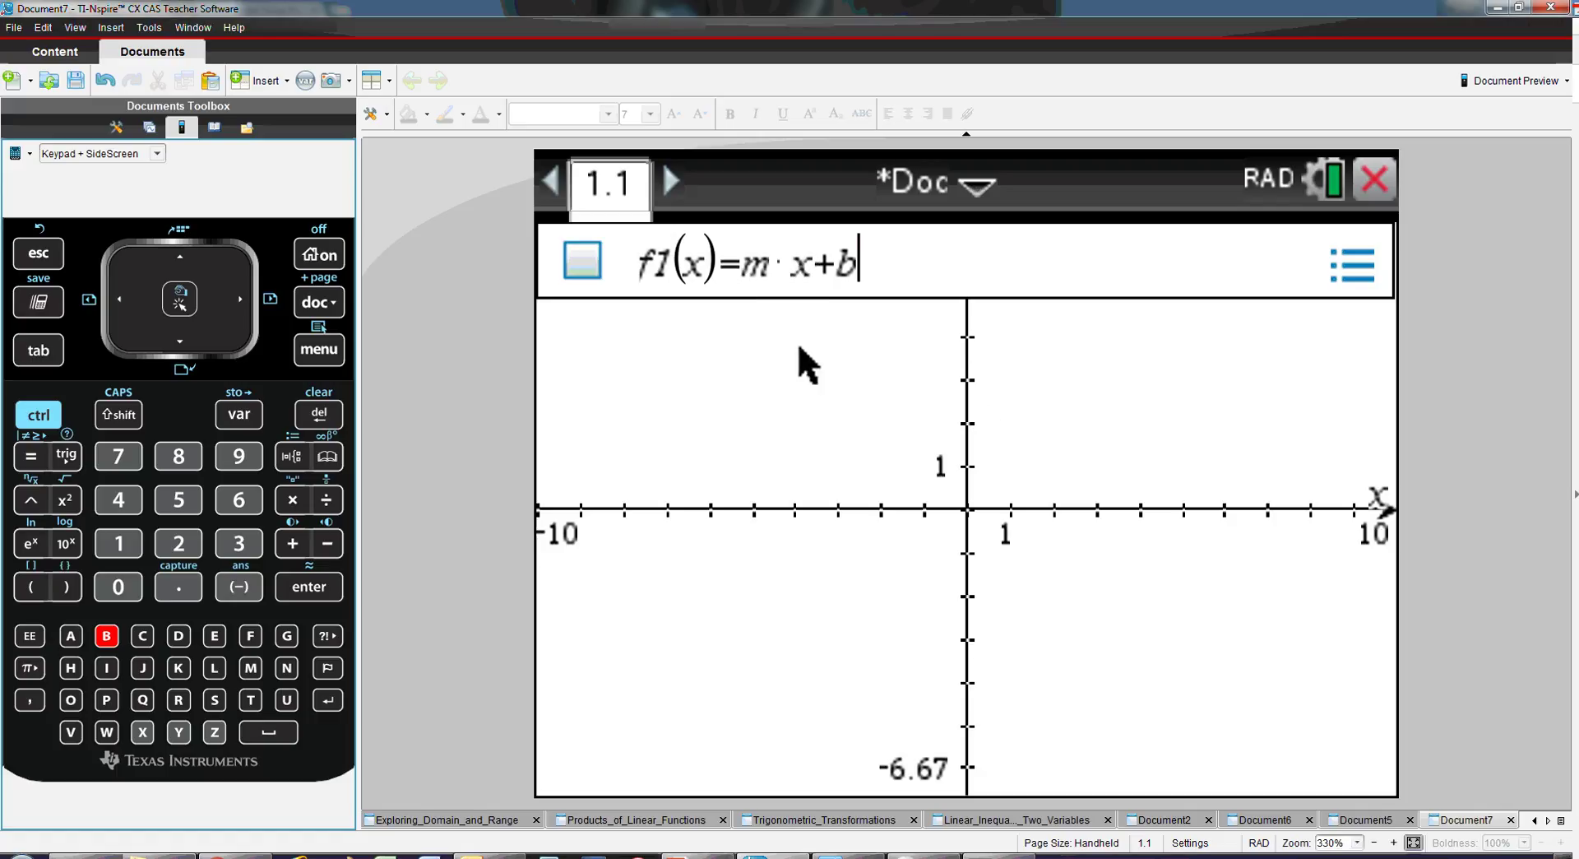
left_click(311, 582)
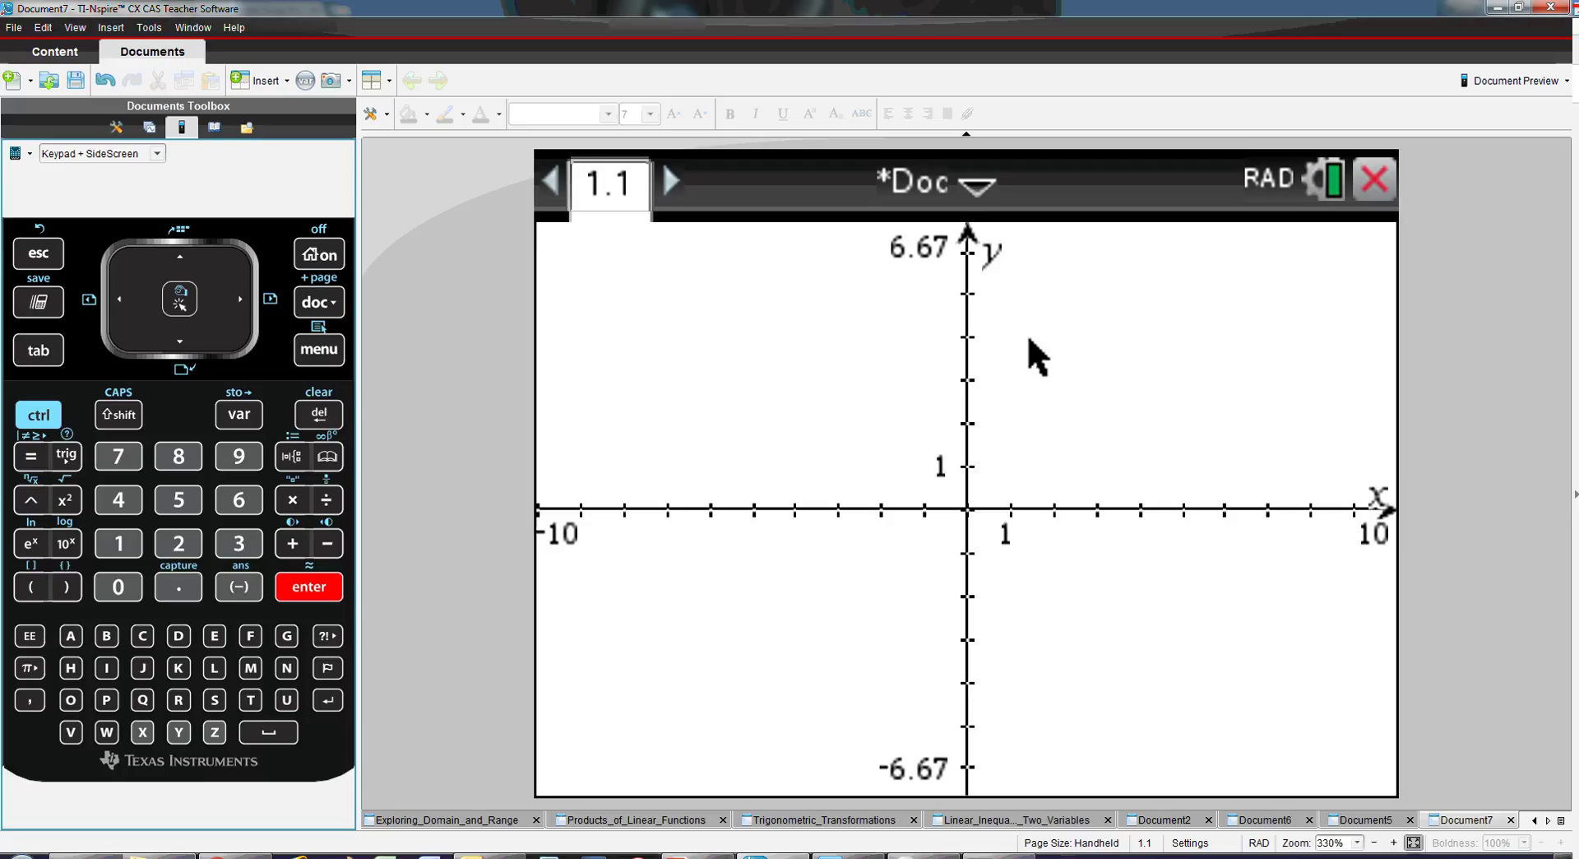
- Insert a slider on the graph page and assign it to the variable m
left_click(333, 355)
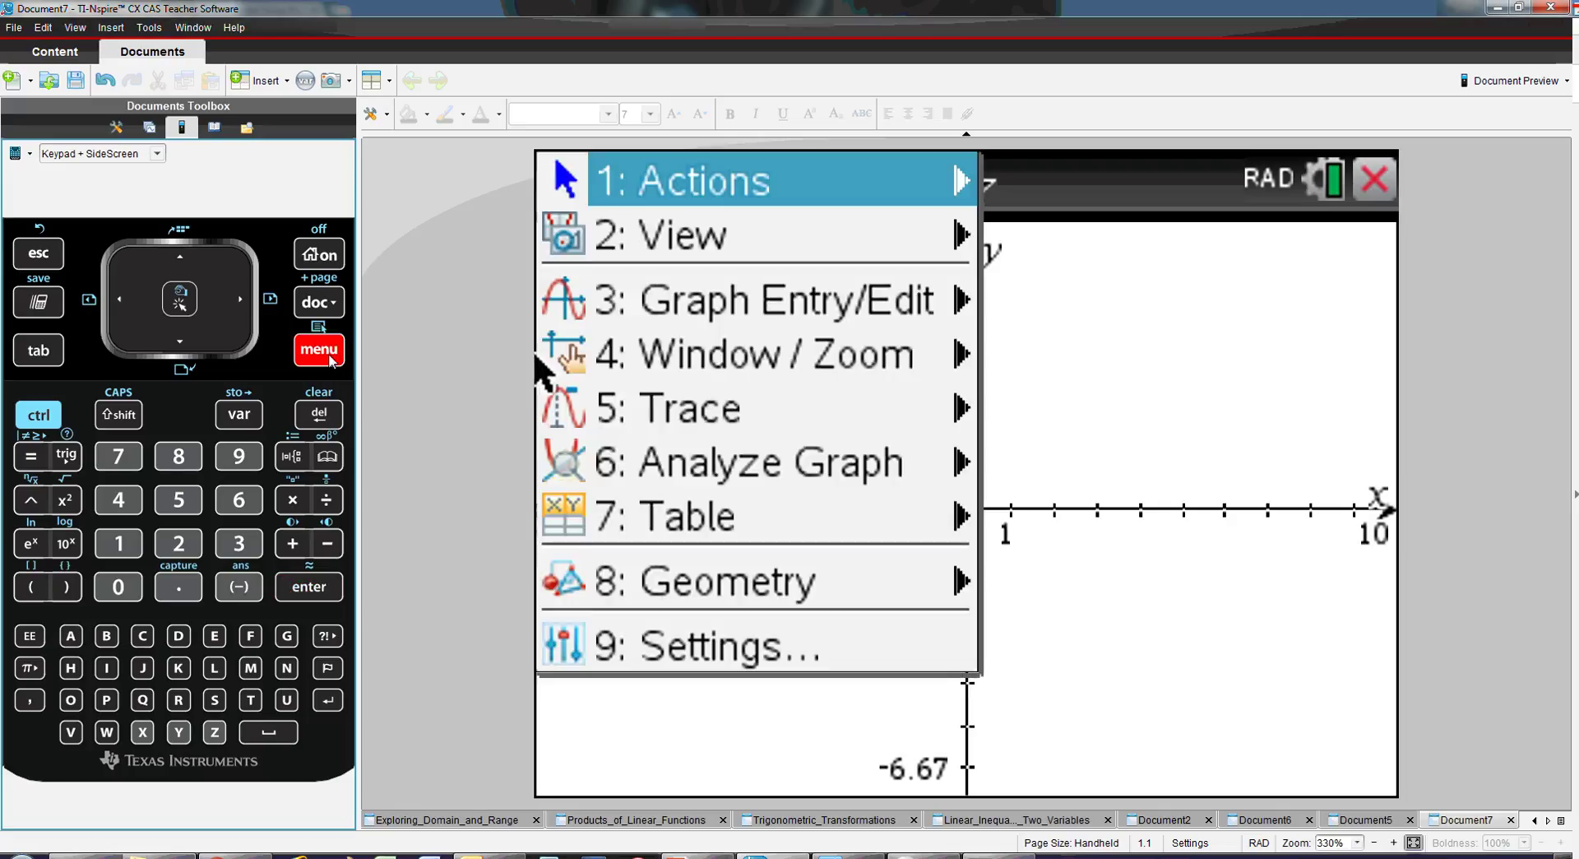
mouse_move(710, 187)
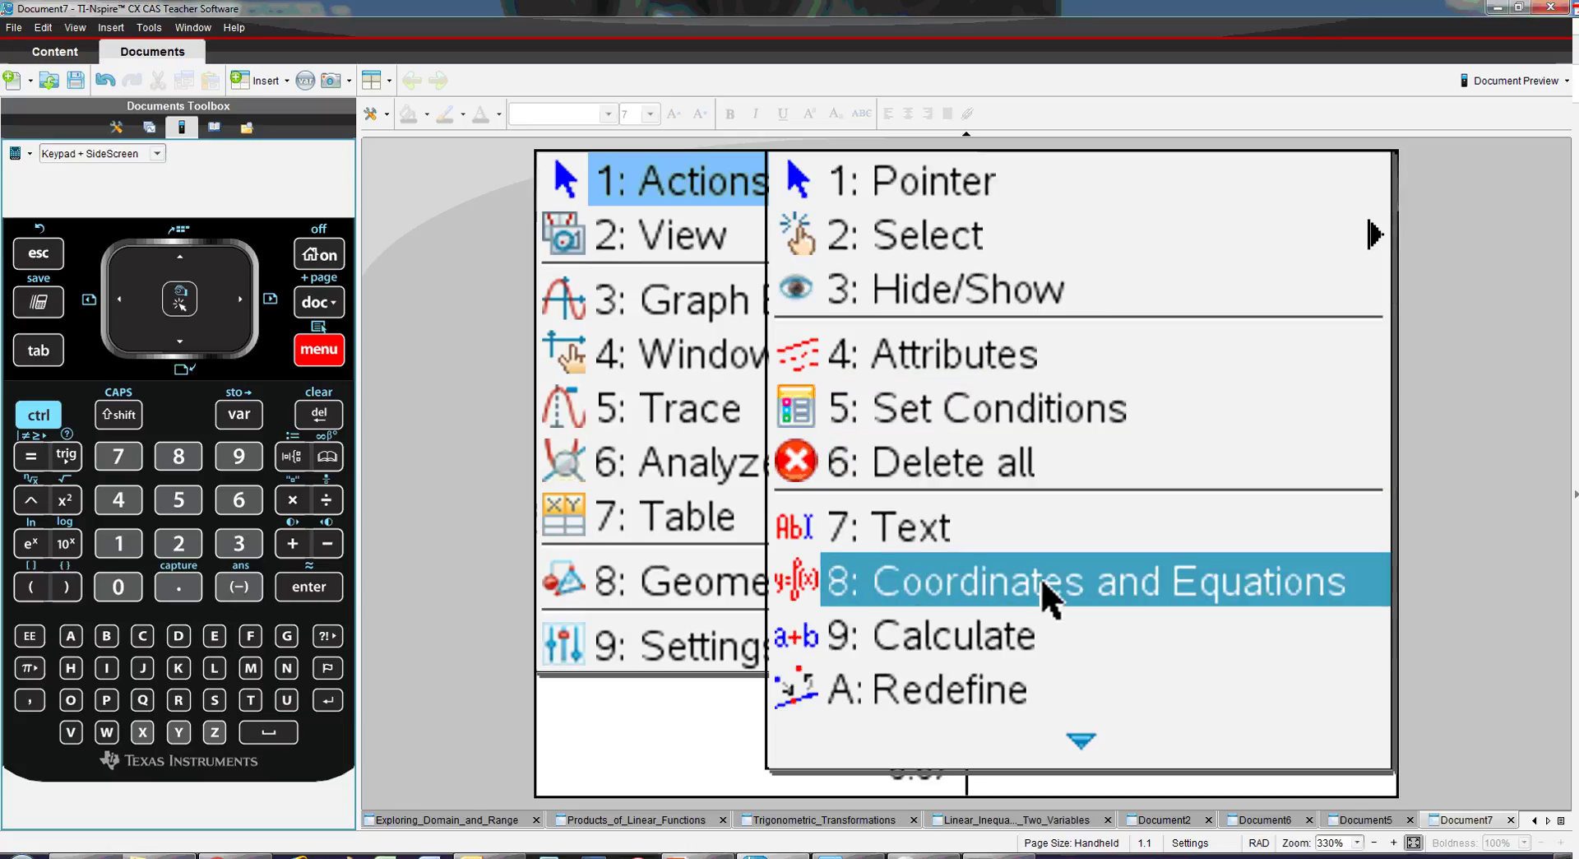
mouse_move(1069, 738)
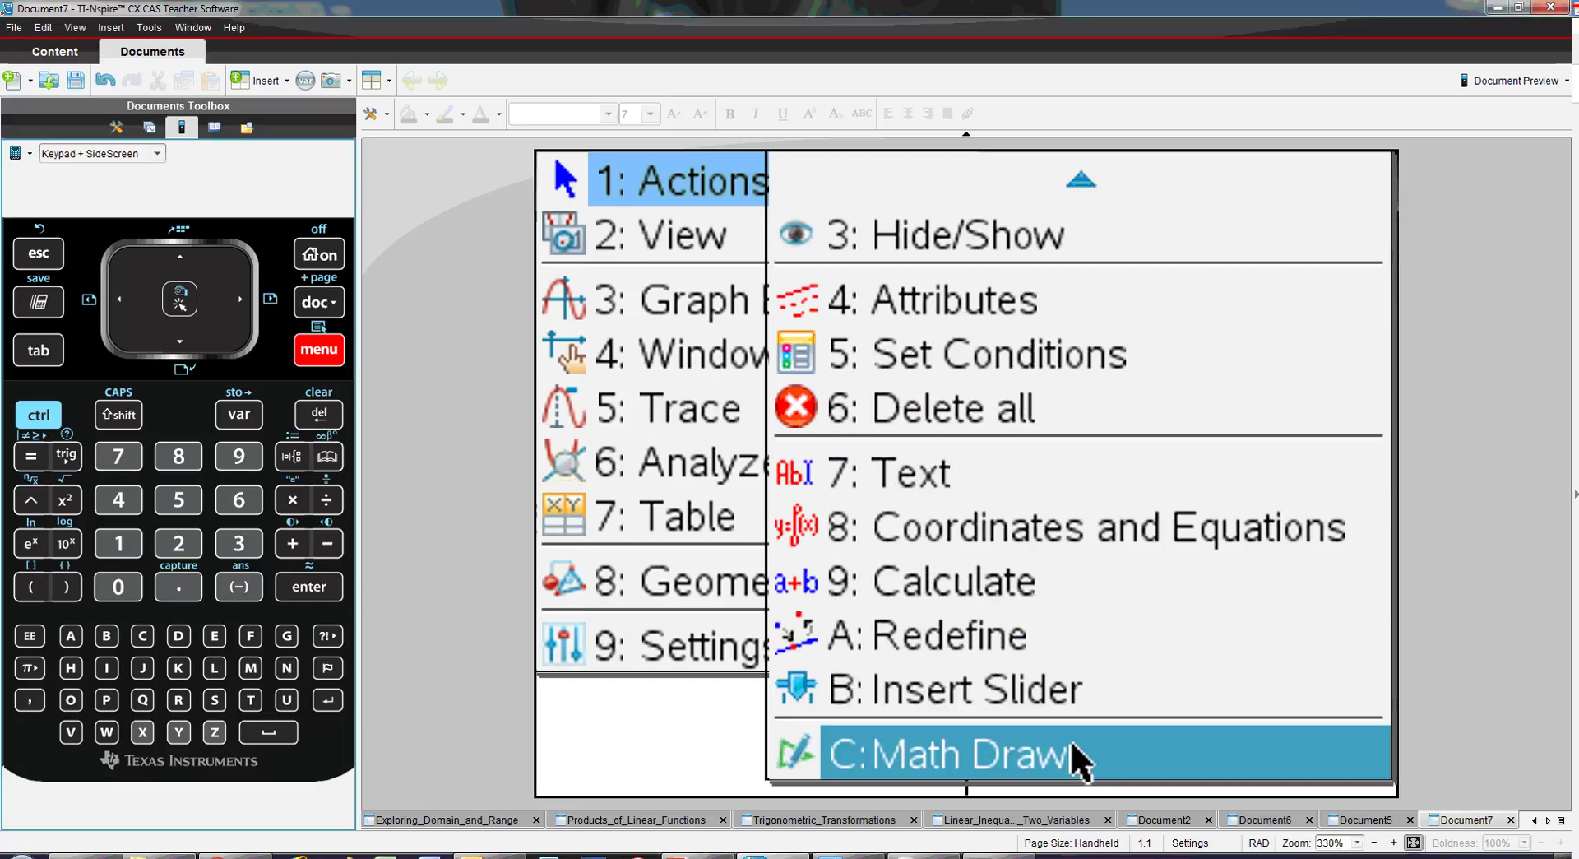
left_click(1080, 687)
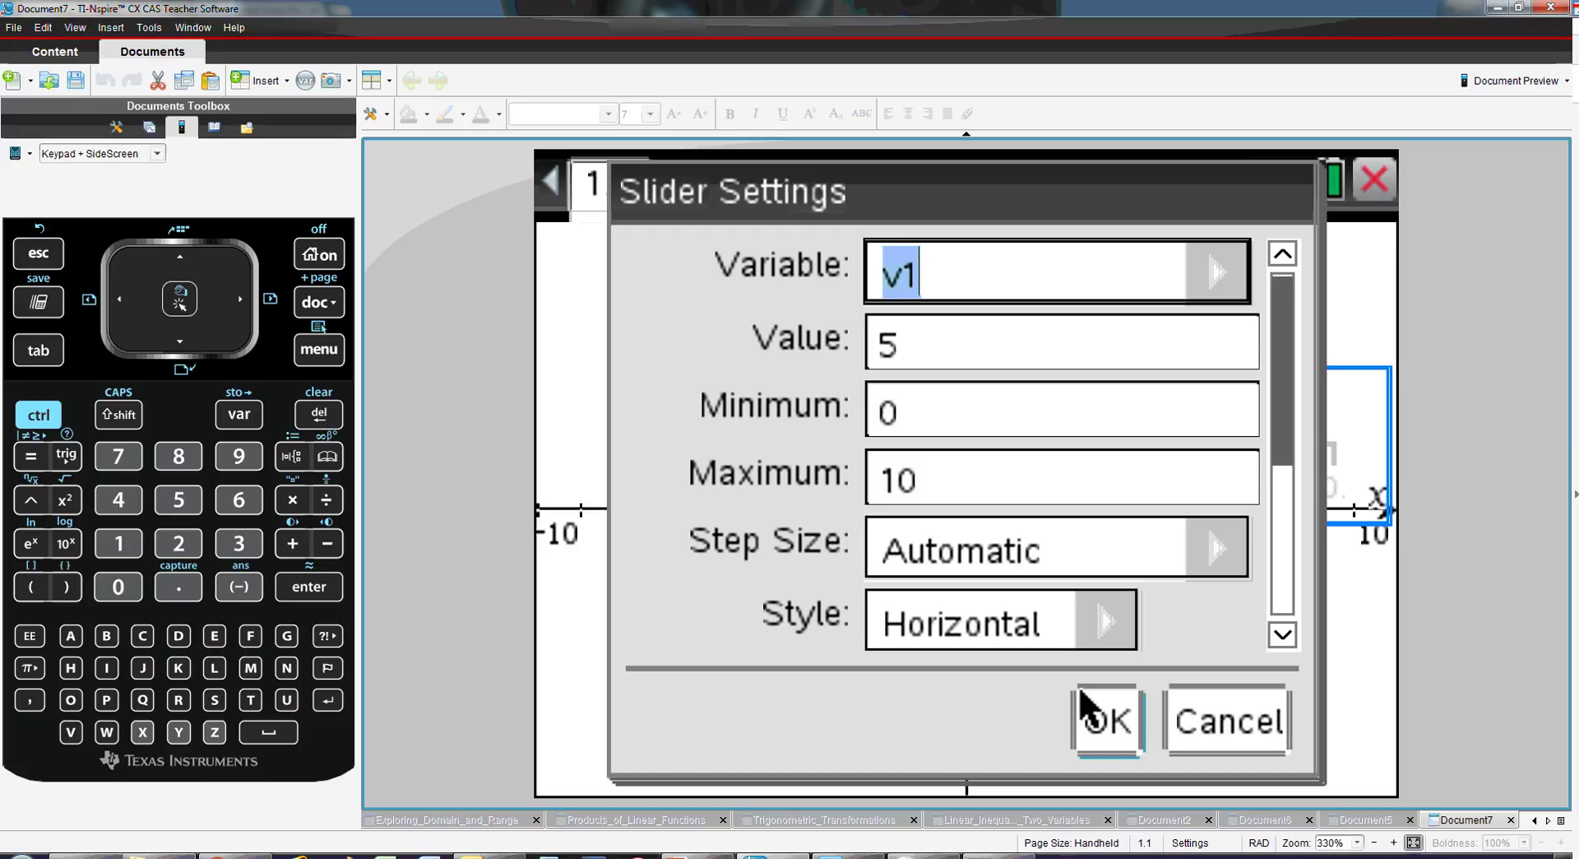
left_click(251, 669)
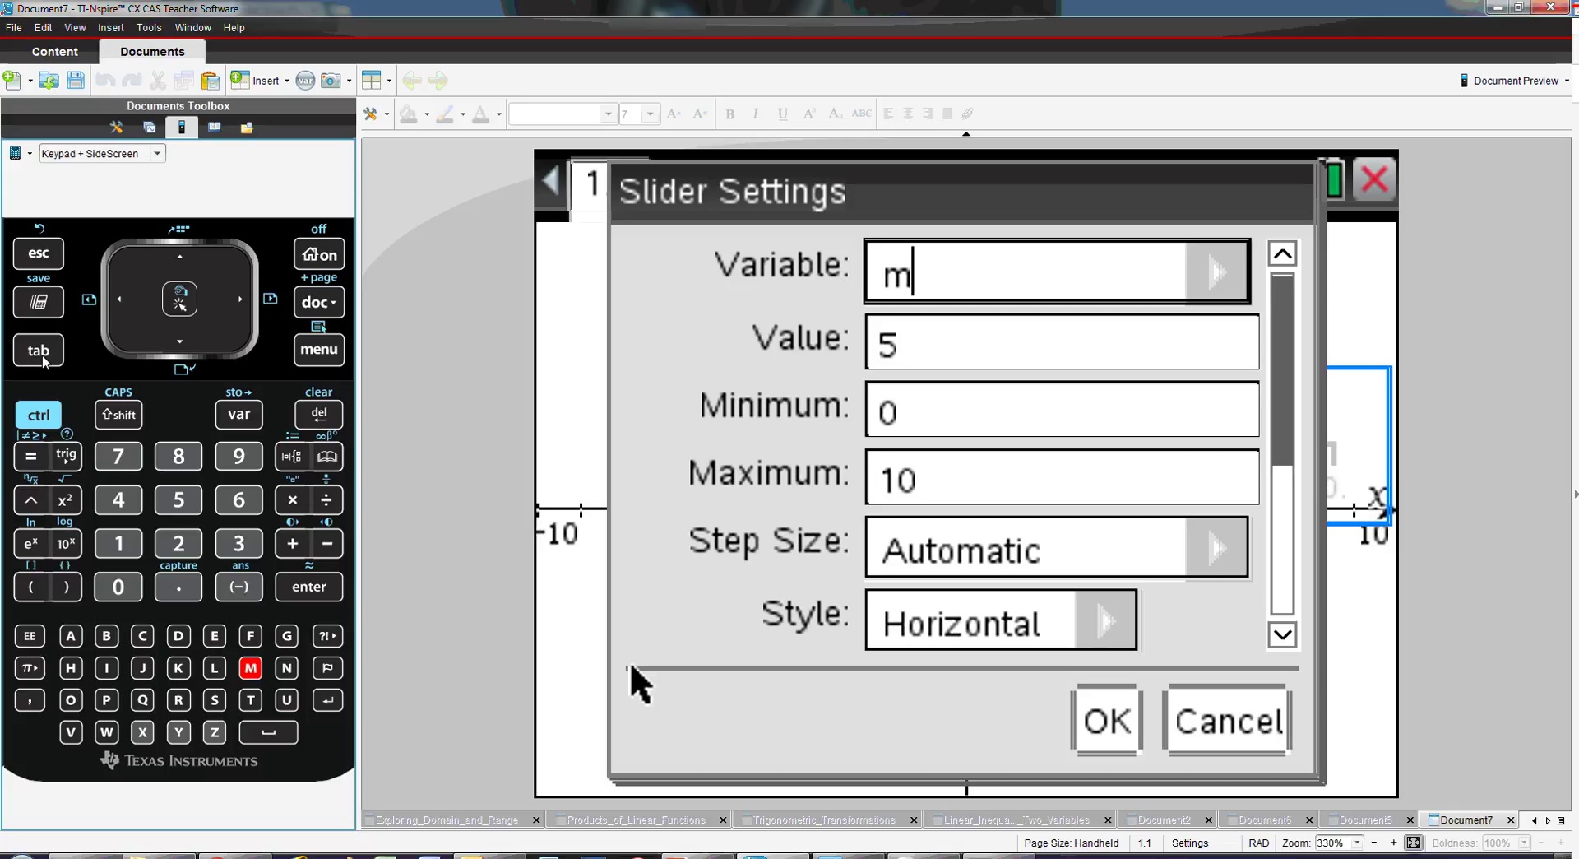
- Set the m slider's minimum to -5 and its value to 10
left_click(39, 350)
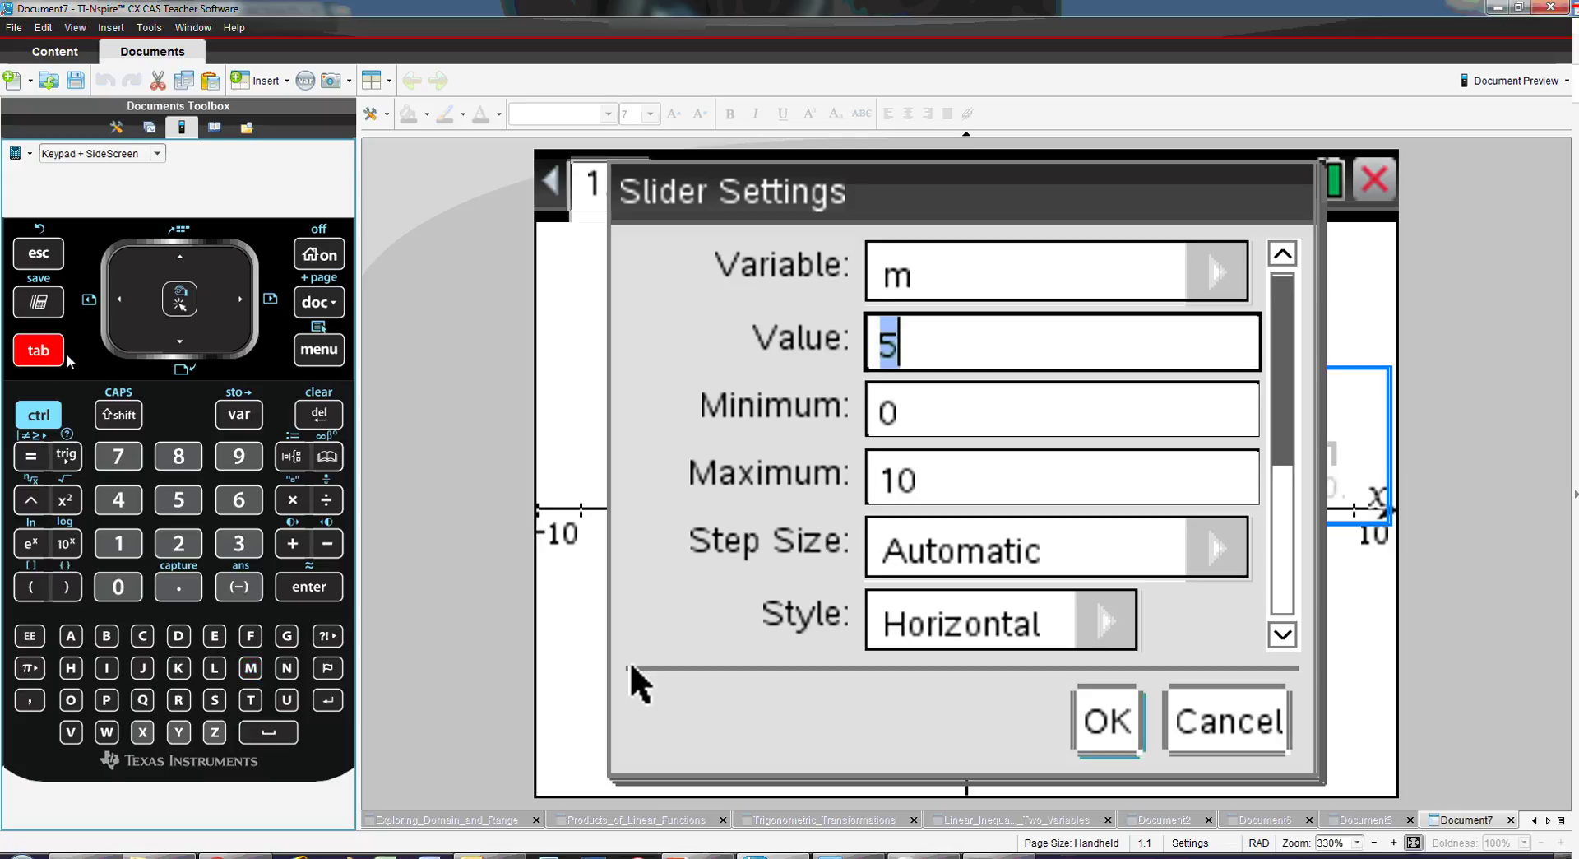
left_click(53, 355)
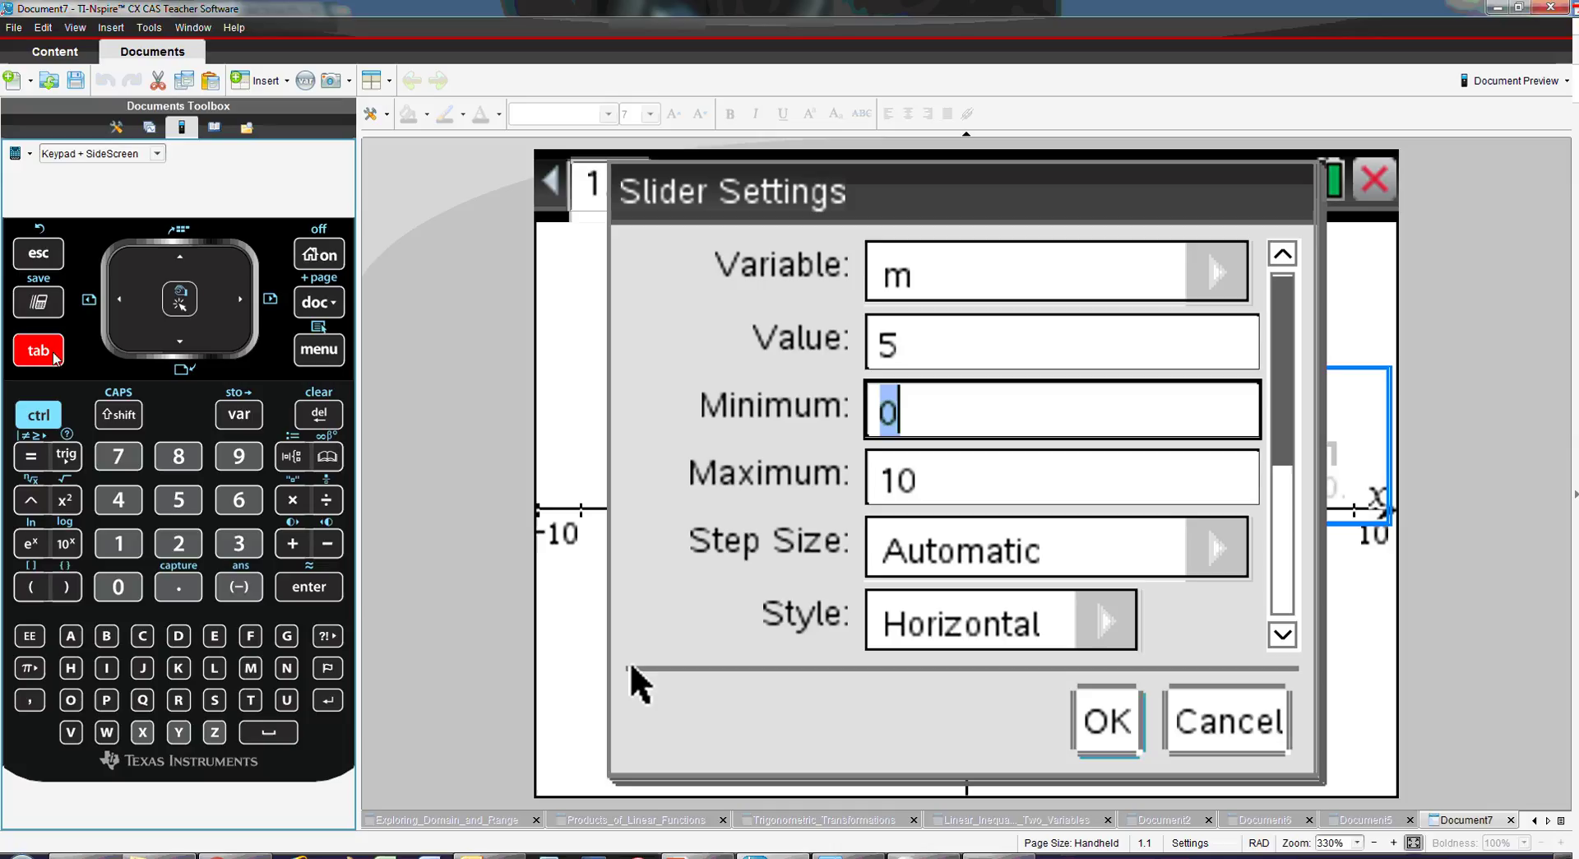
left_click(250, 596)
left_click(192, 507)
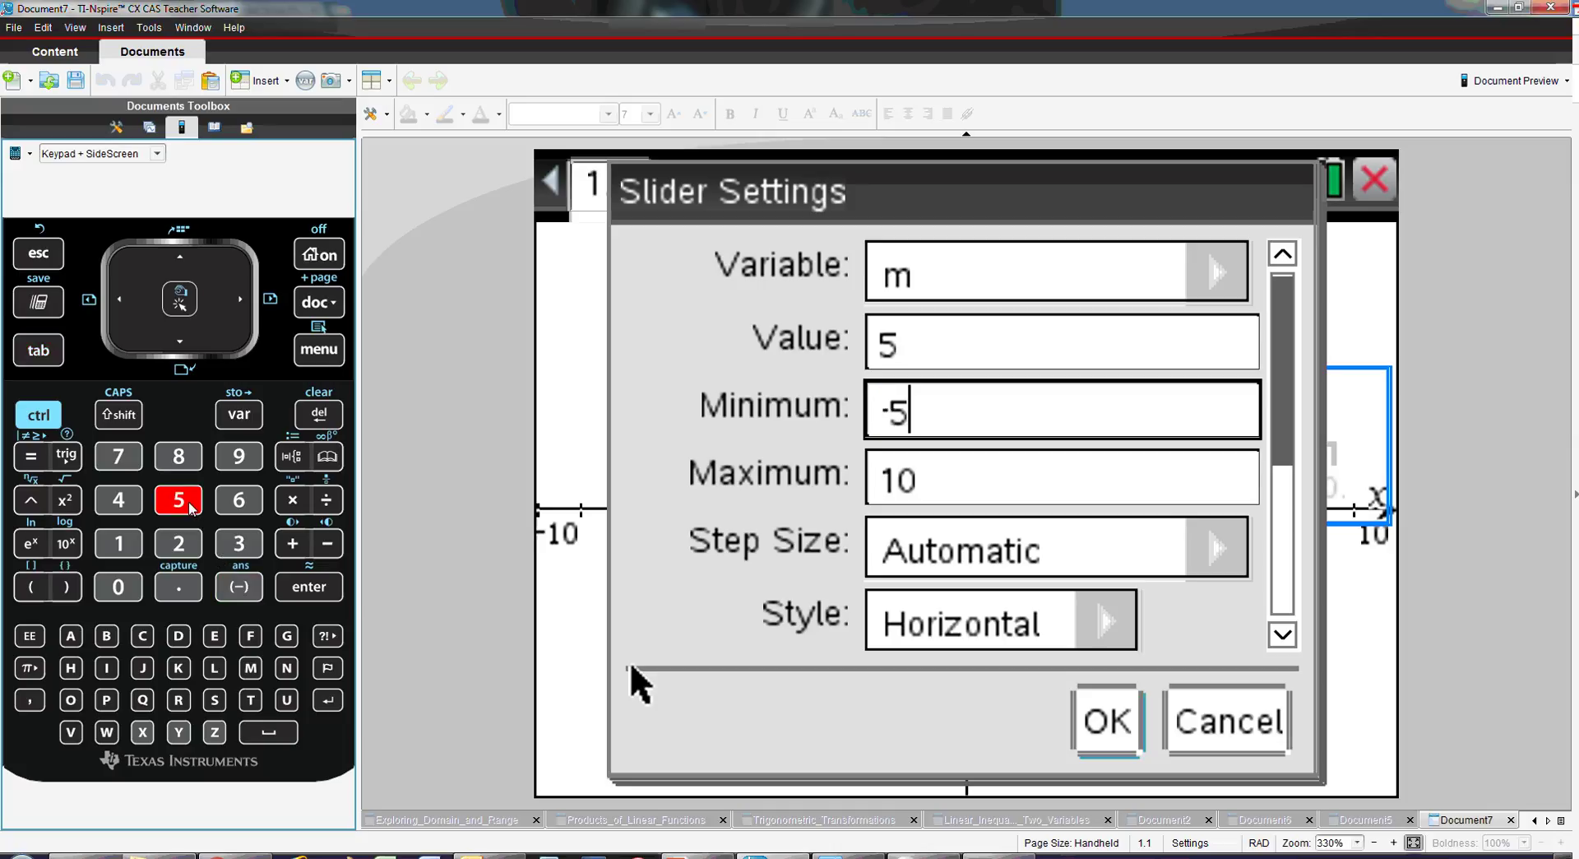
left_click(927, 343)
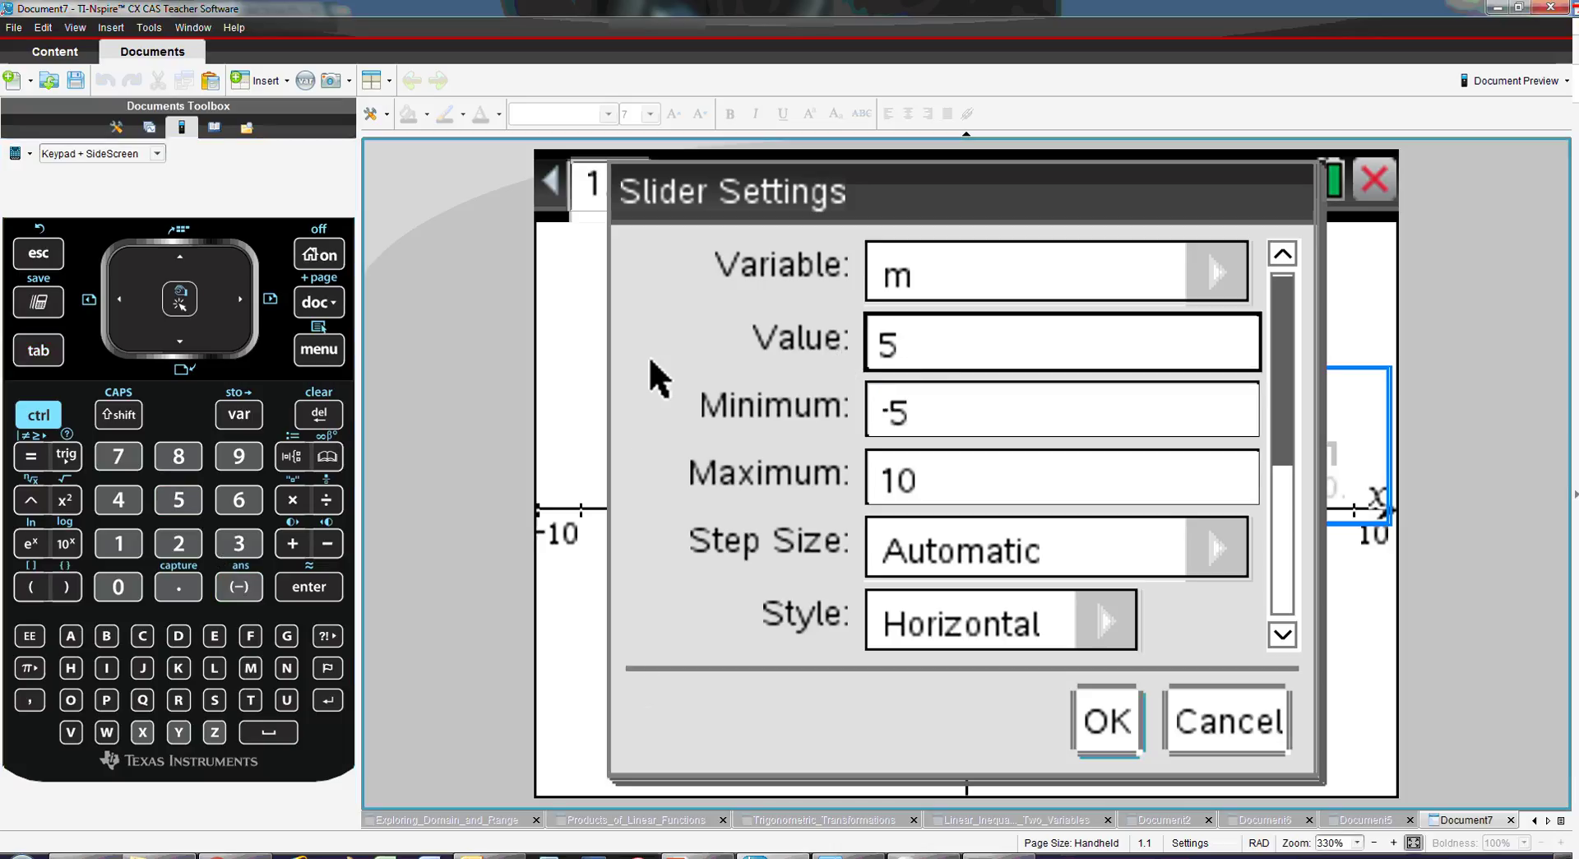
left_click(319, 415)
left_click(118, 543)
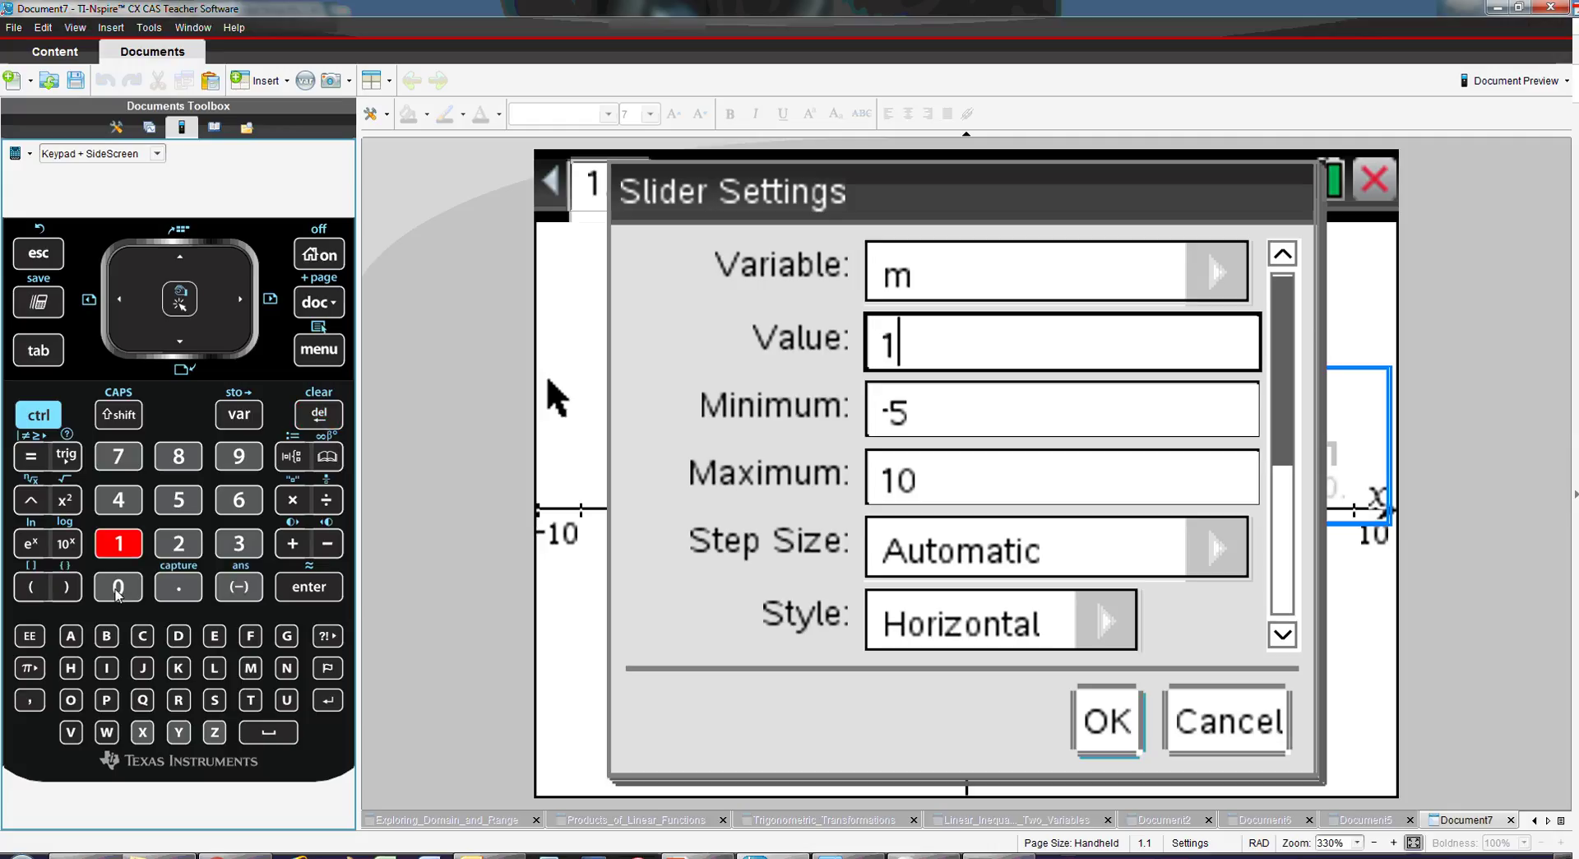
left_click(118, 587)
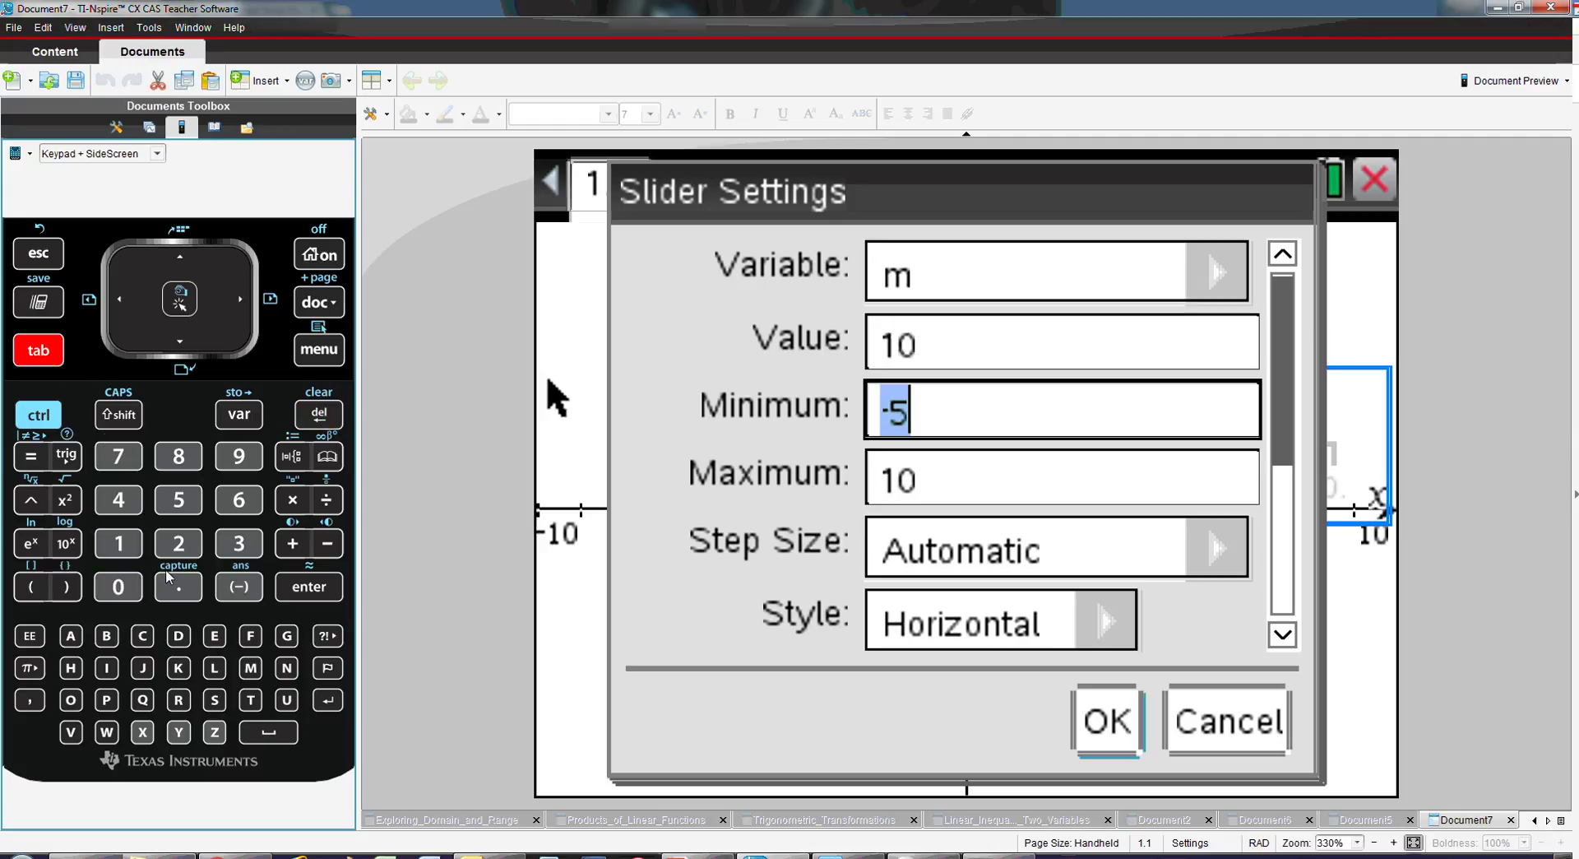
- Set the m slider's minimum to -10 and its value to 1
left_click(235, 594)
left_click(130, 551)
left_click(126, 589)
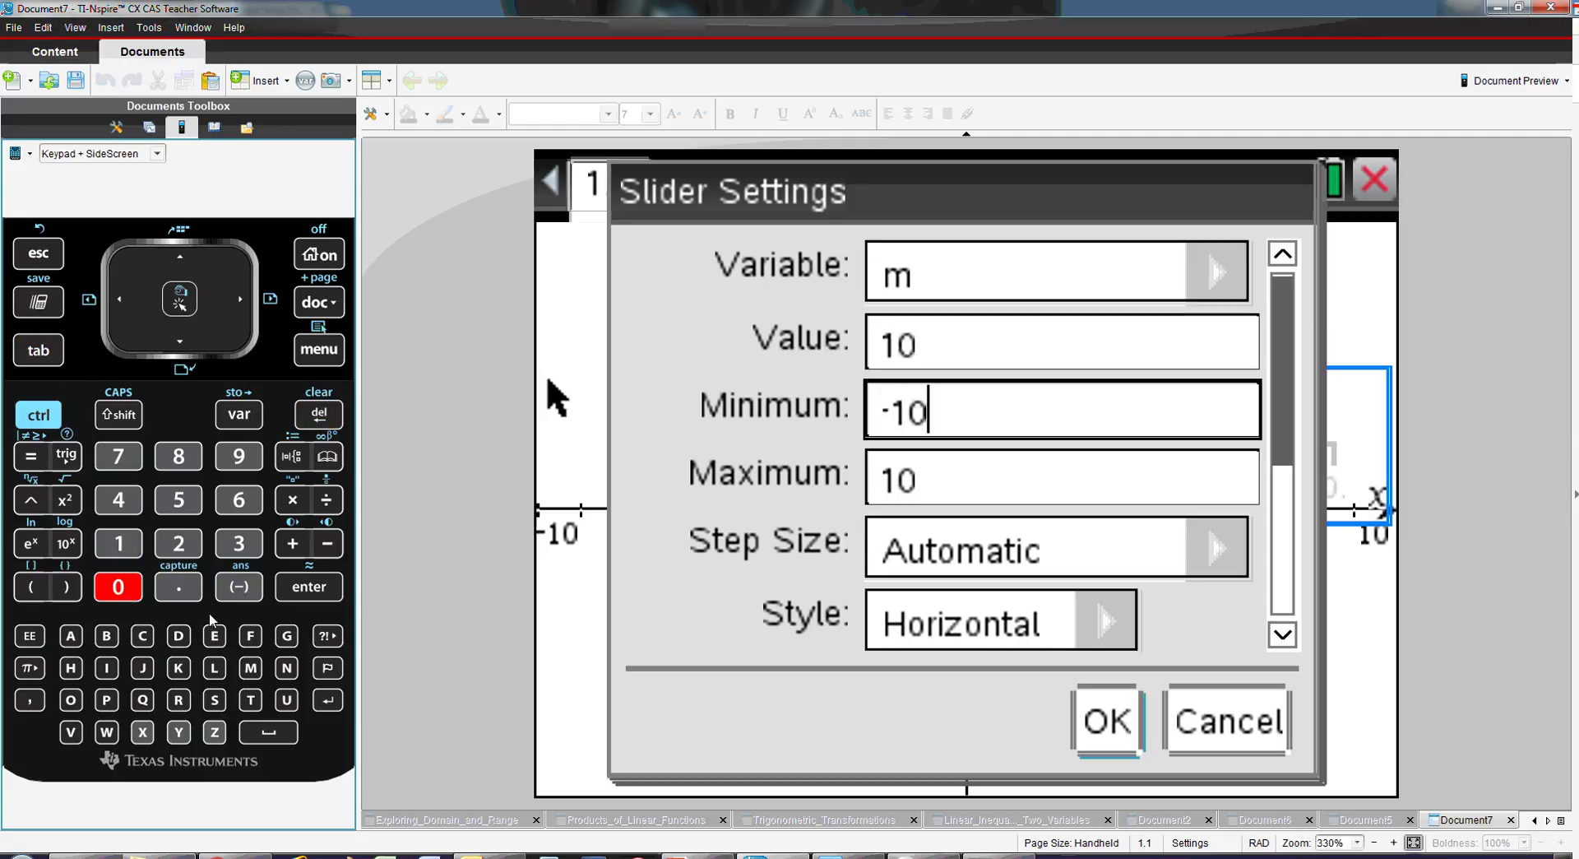
left_click(39, 351)
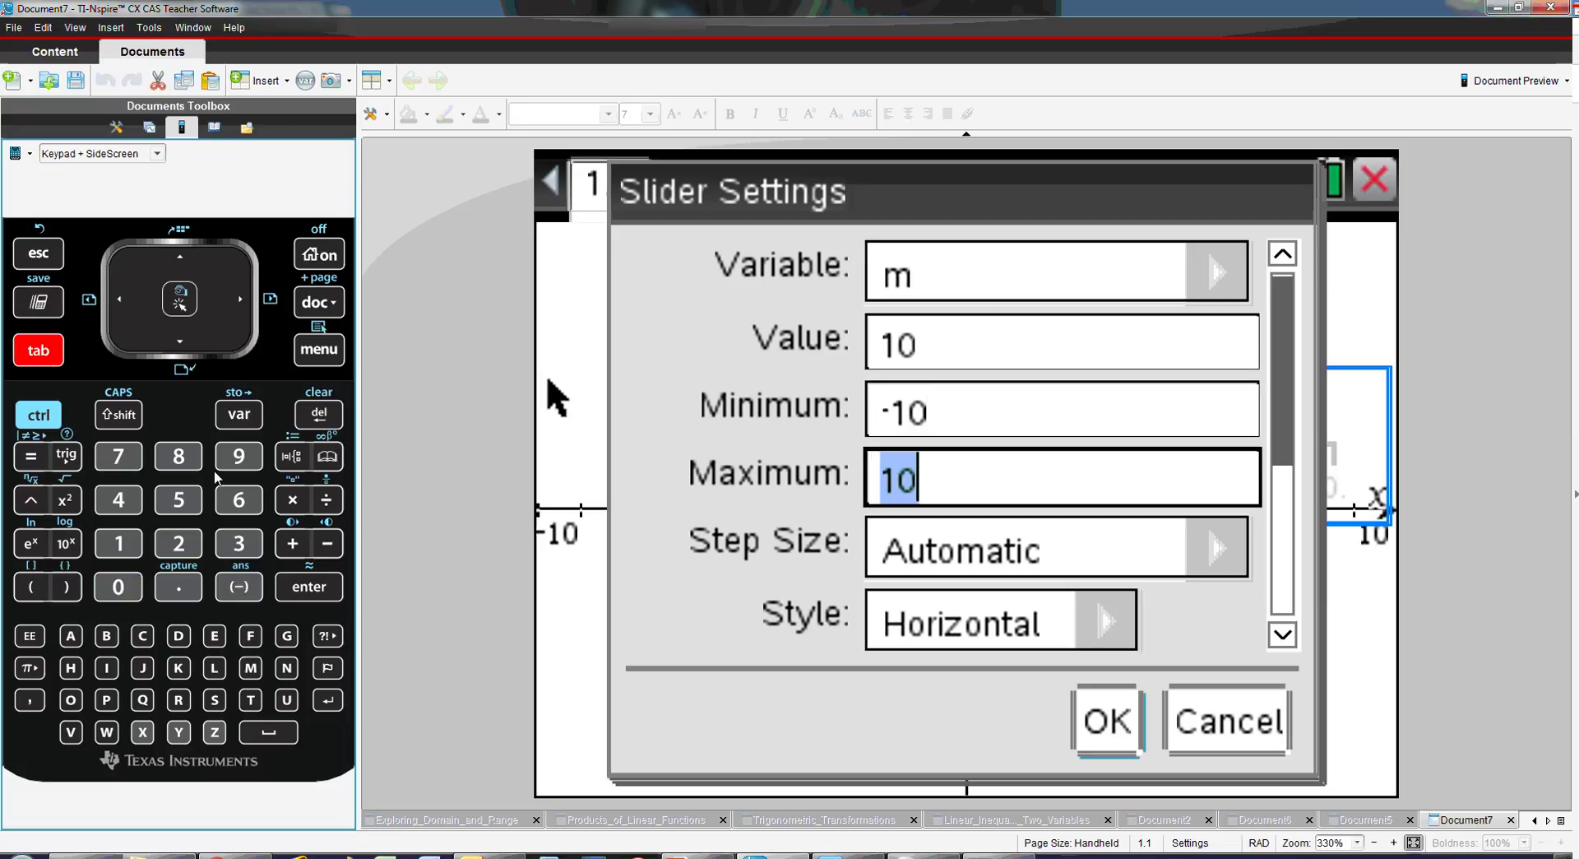
left_click(942, 366)
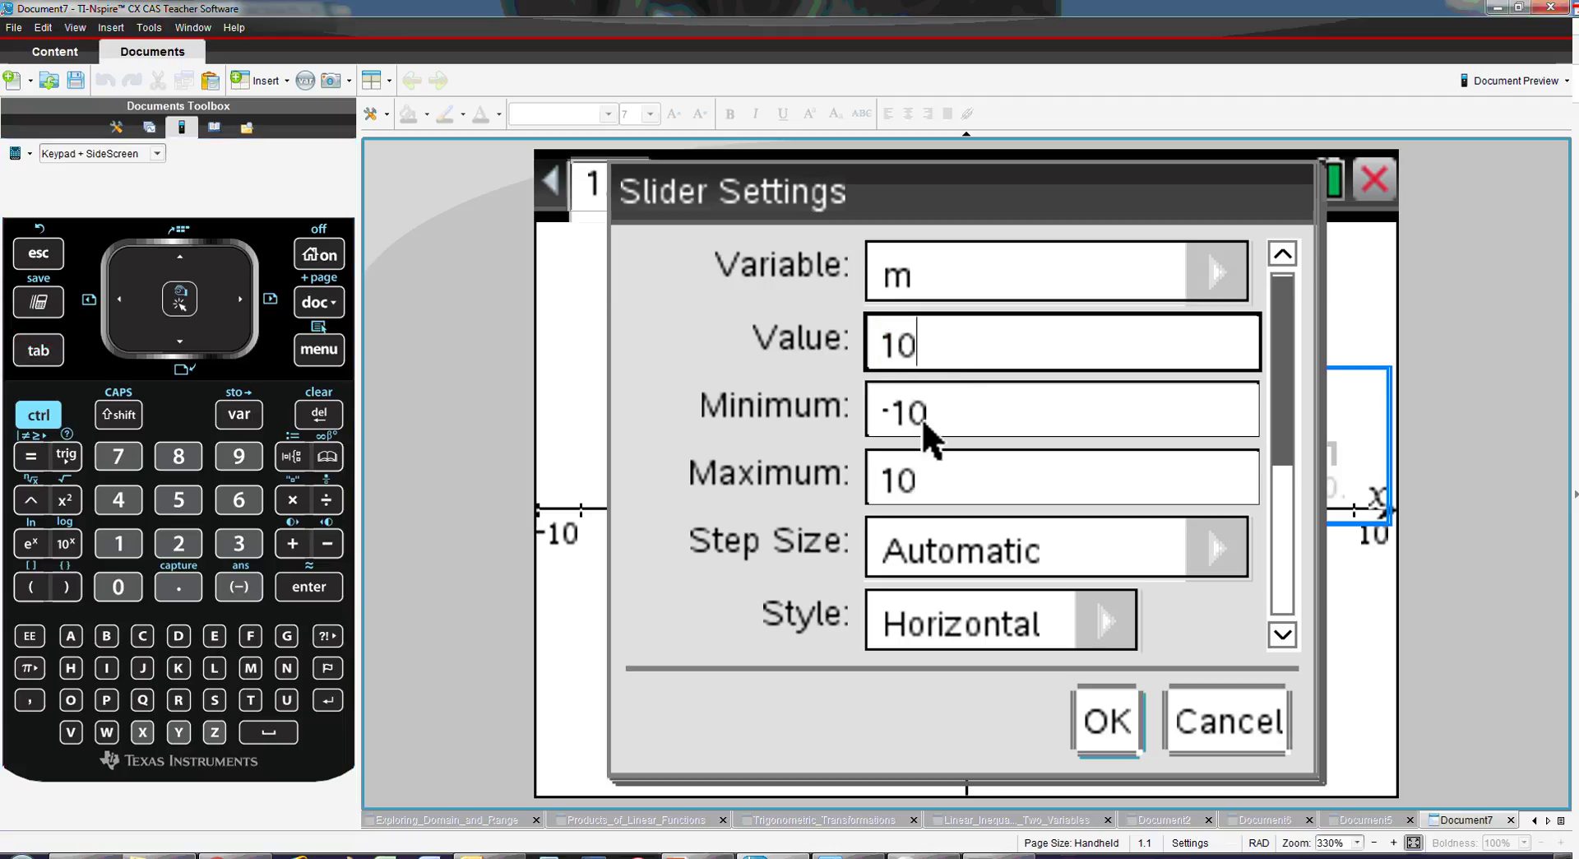
key("BackSpace")
key("BackSpace")
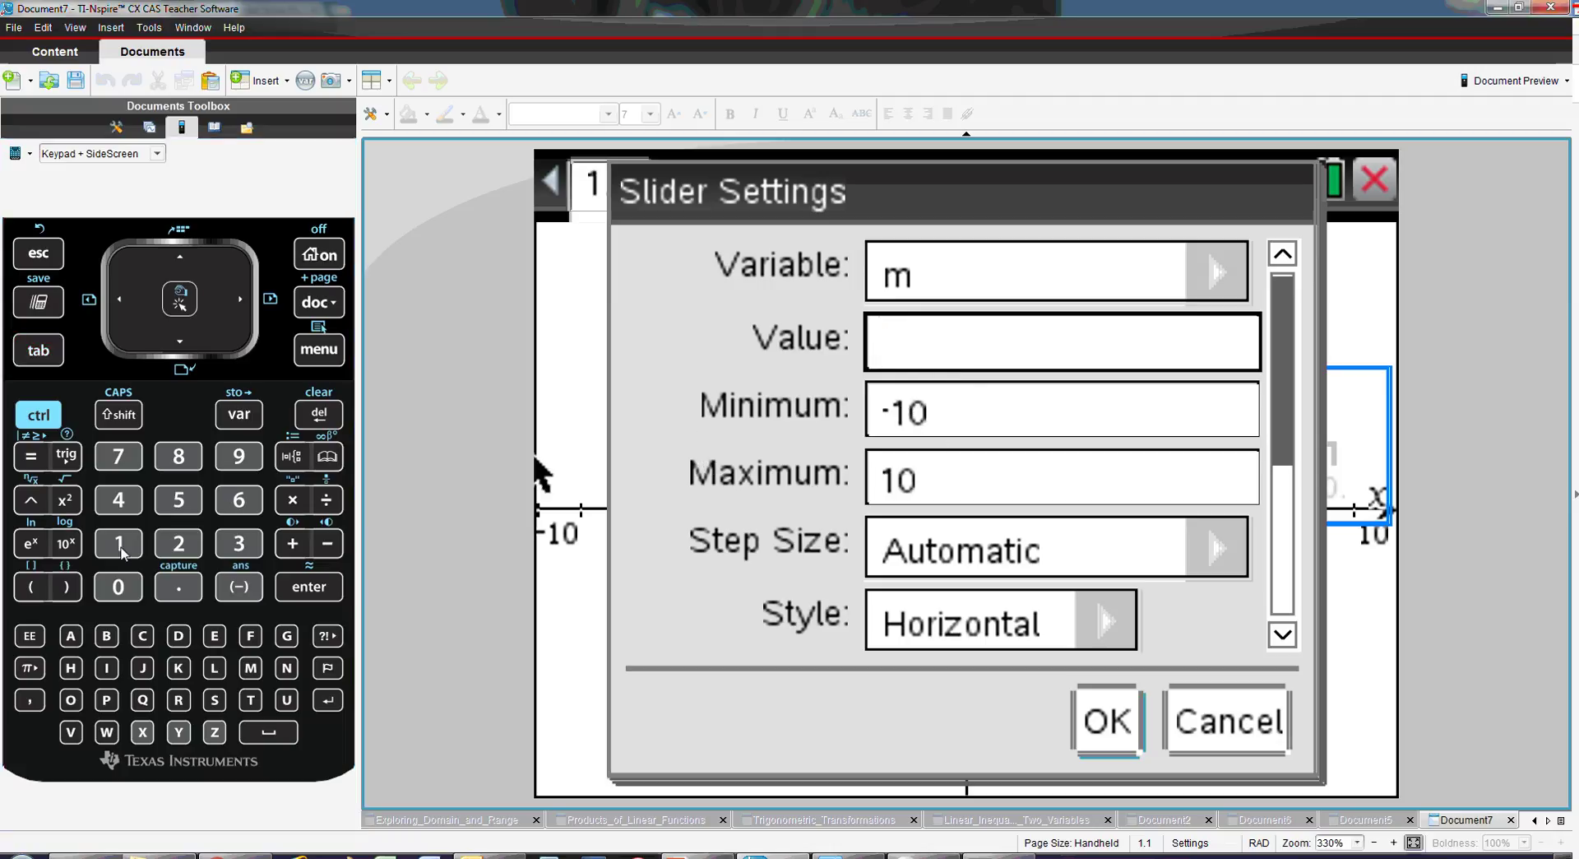
left_click(120, 548)
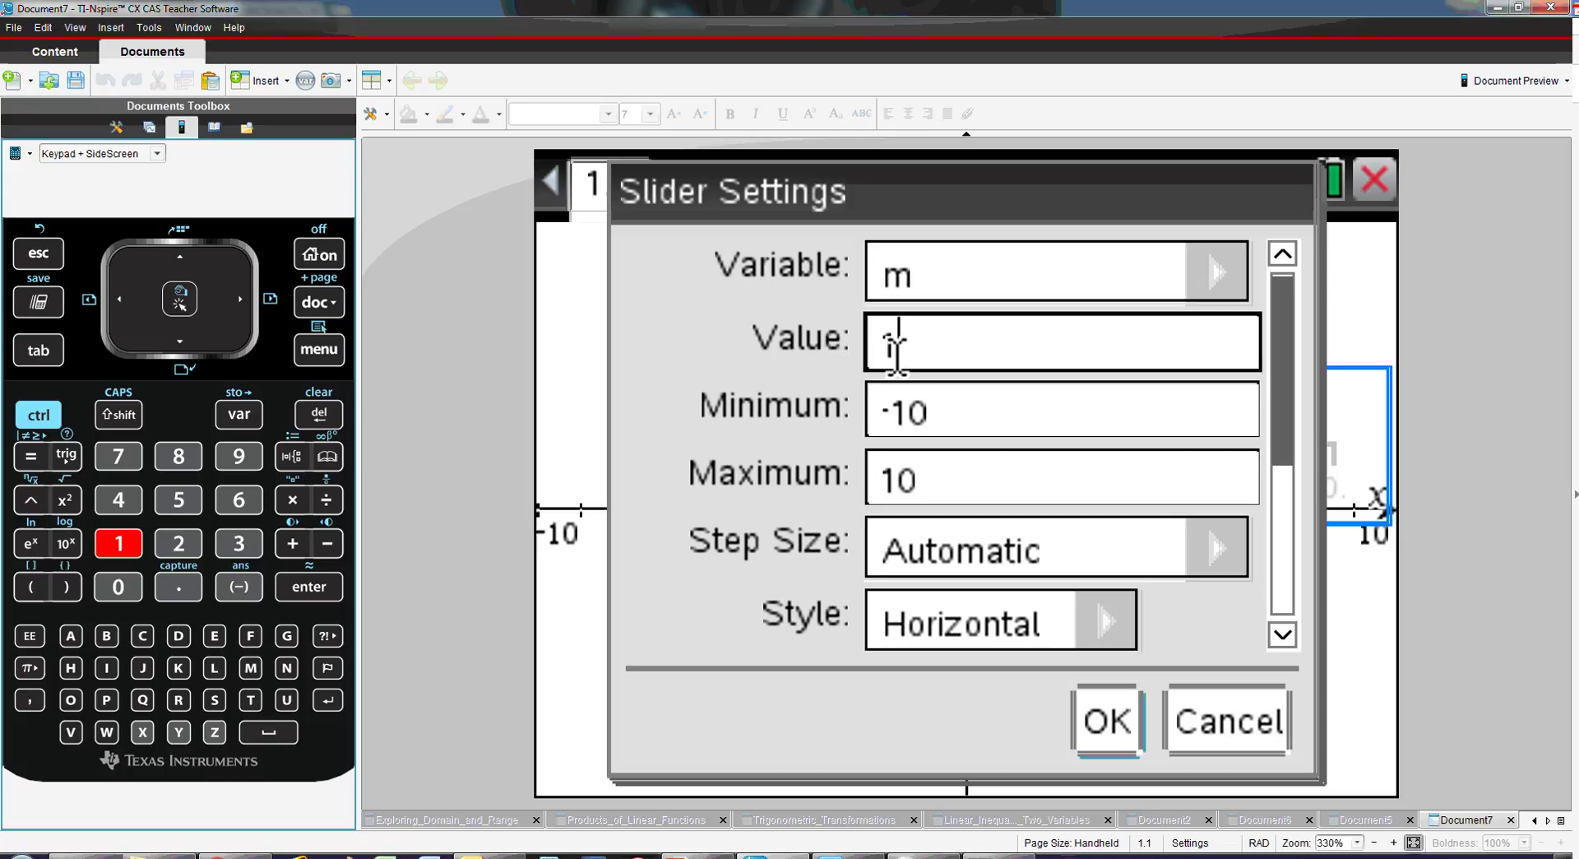
- Replace the m slider's automatic step size with 1 and accept the slider settings
left_click(931, 411)
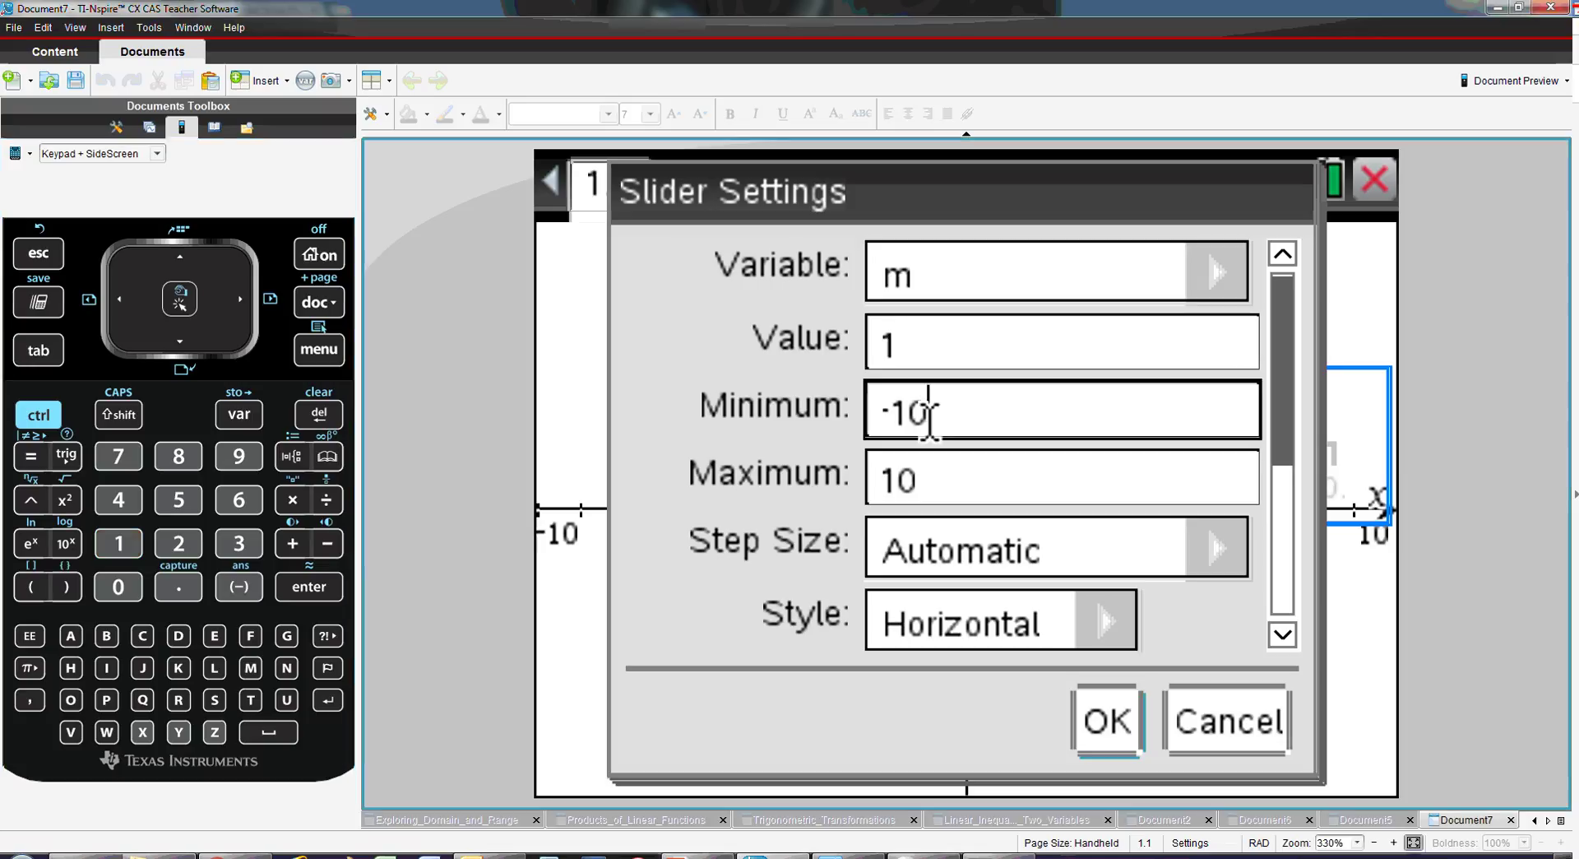
left_click(927, 479)
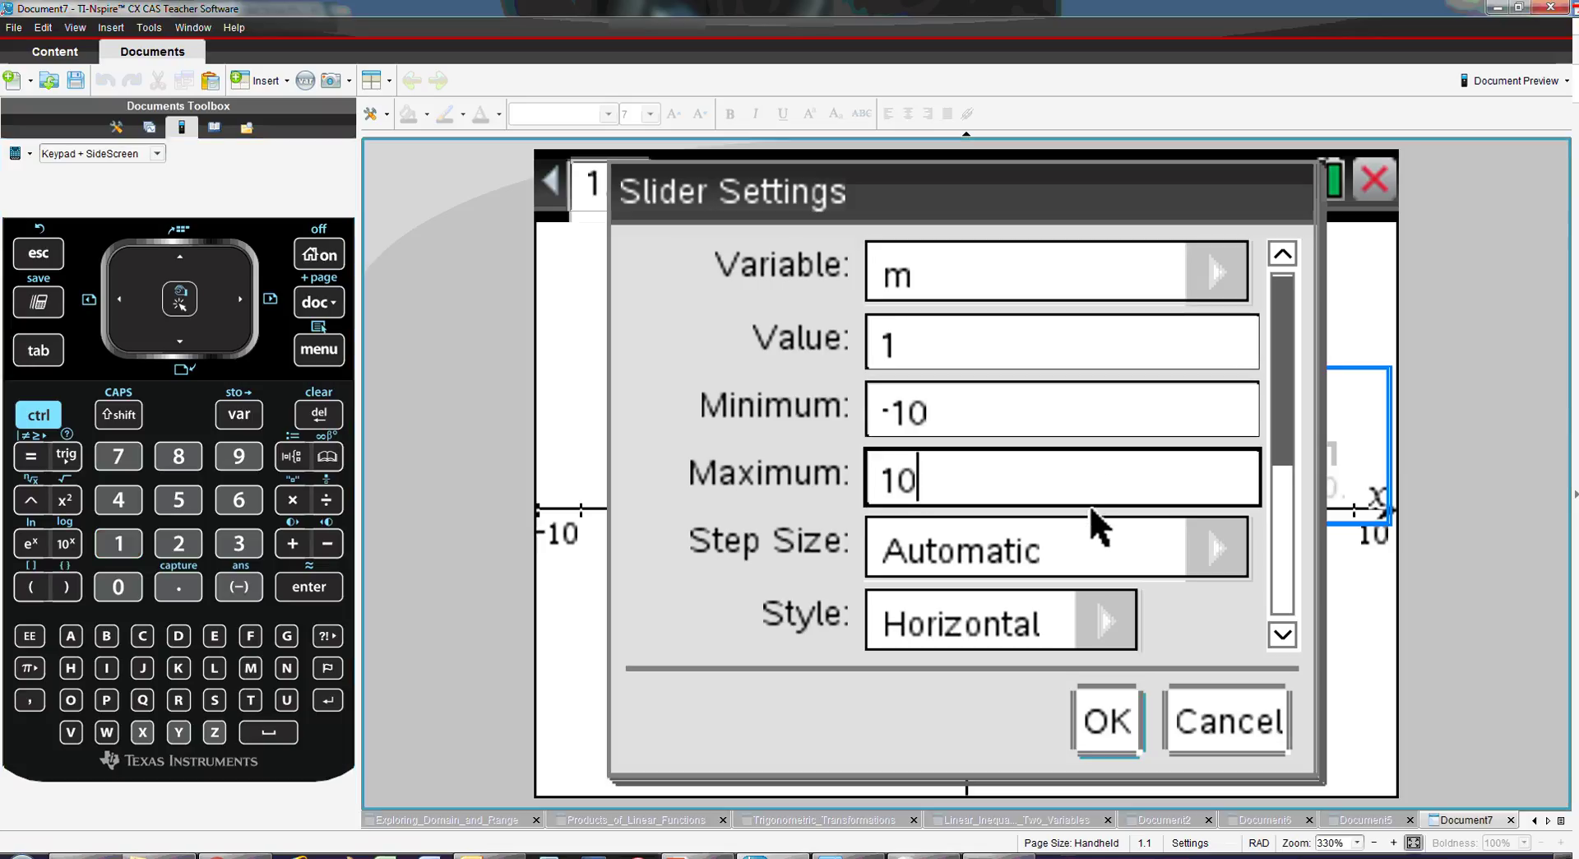
left_click(1083, 556)
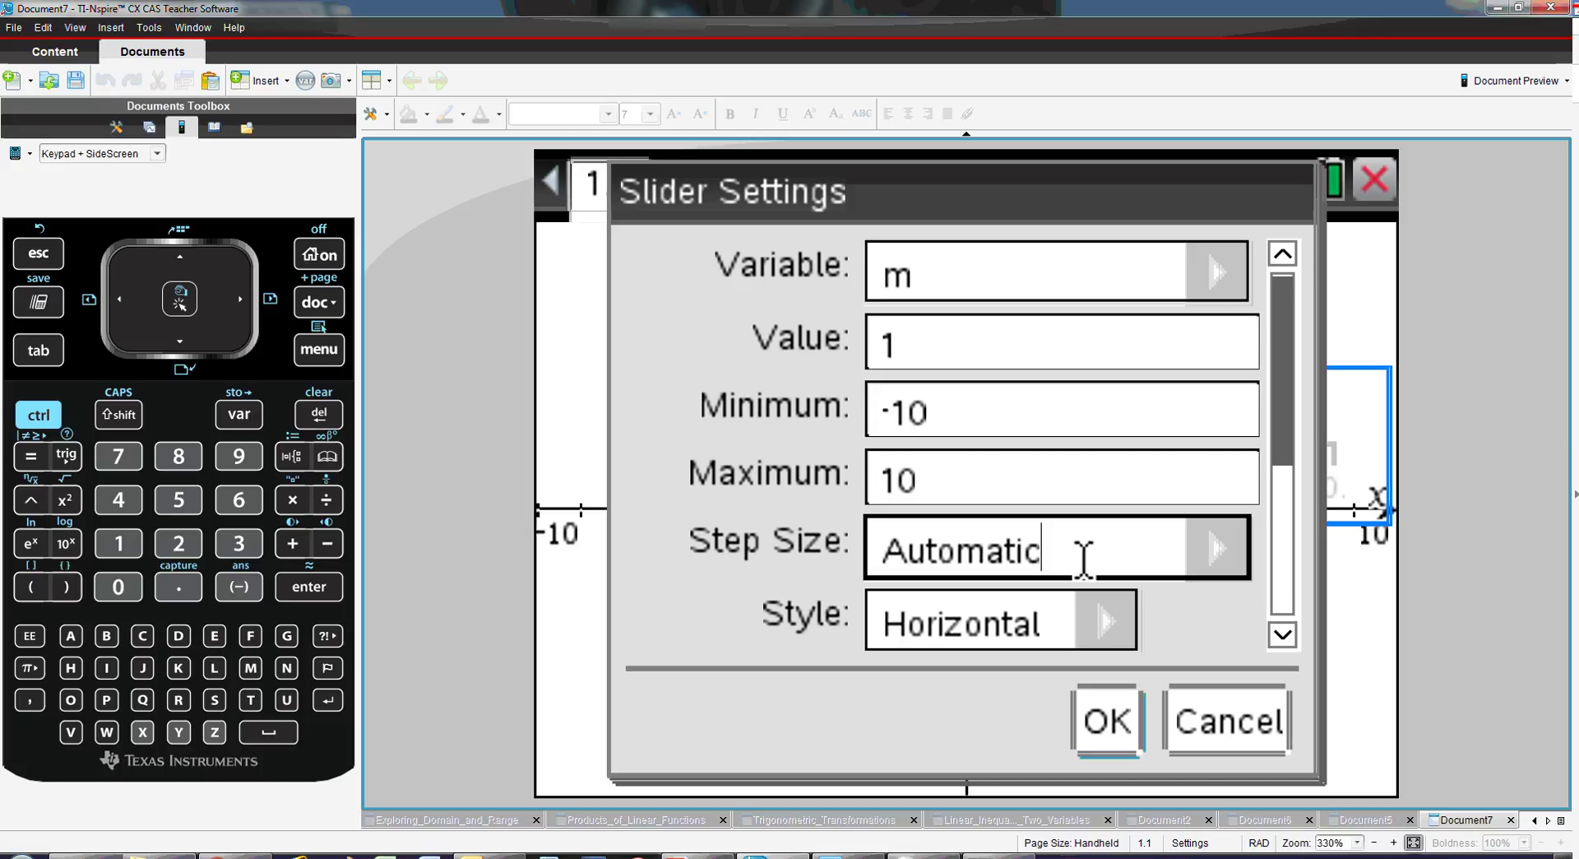
left_click(324, 421)
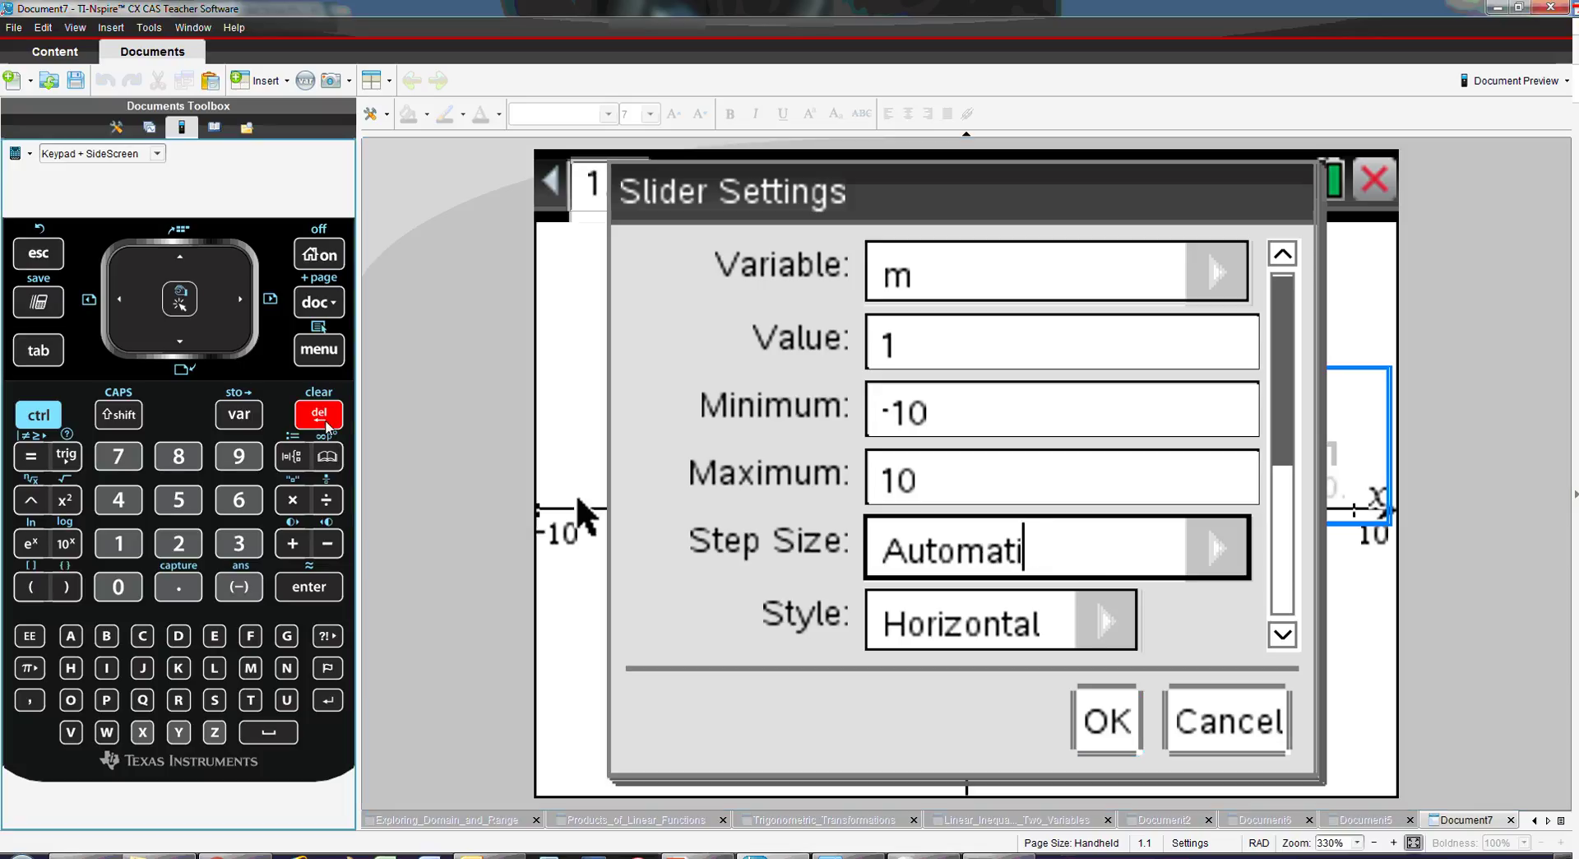
left_click(325, 421)
left_click(325, 421)
left_click(325, 421)
left_click(325, 421)
left_click(325, 422)
left_click(325, 421)
left_click(325, 421)
left_click(325, 421)
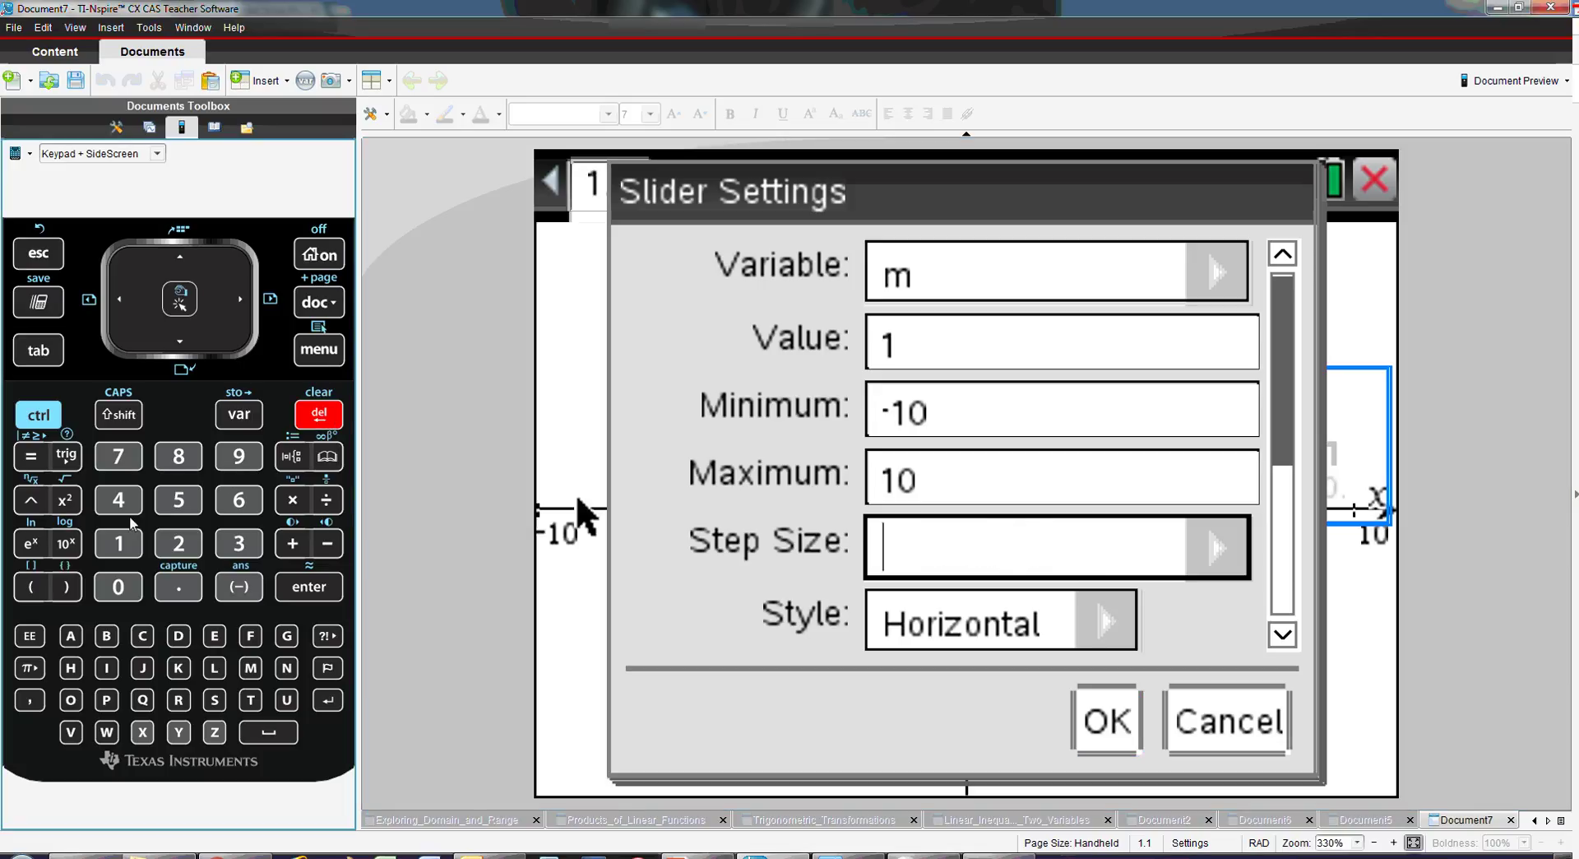
left_click(120, 544)
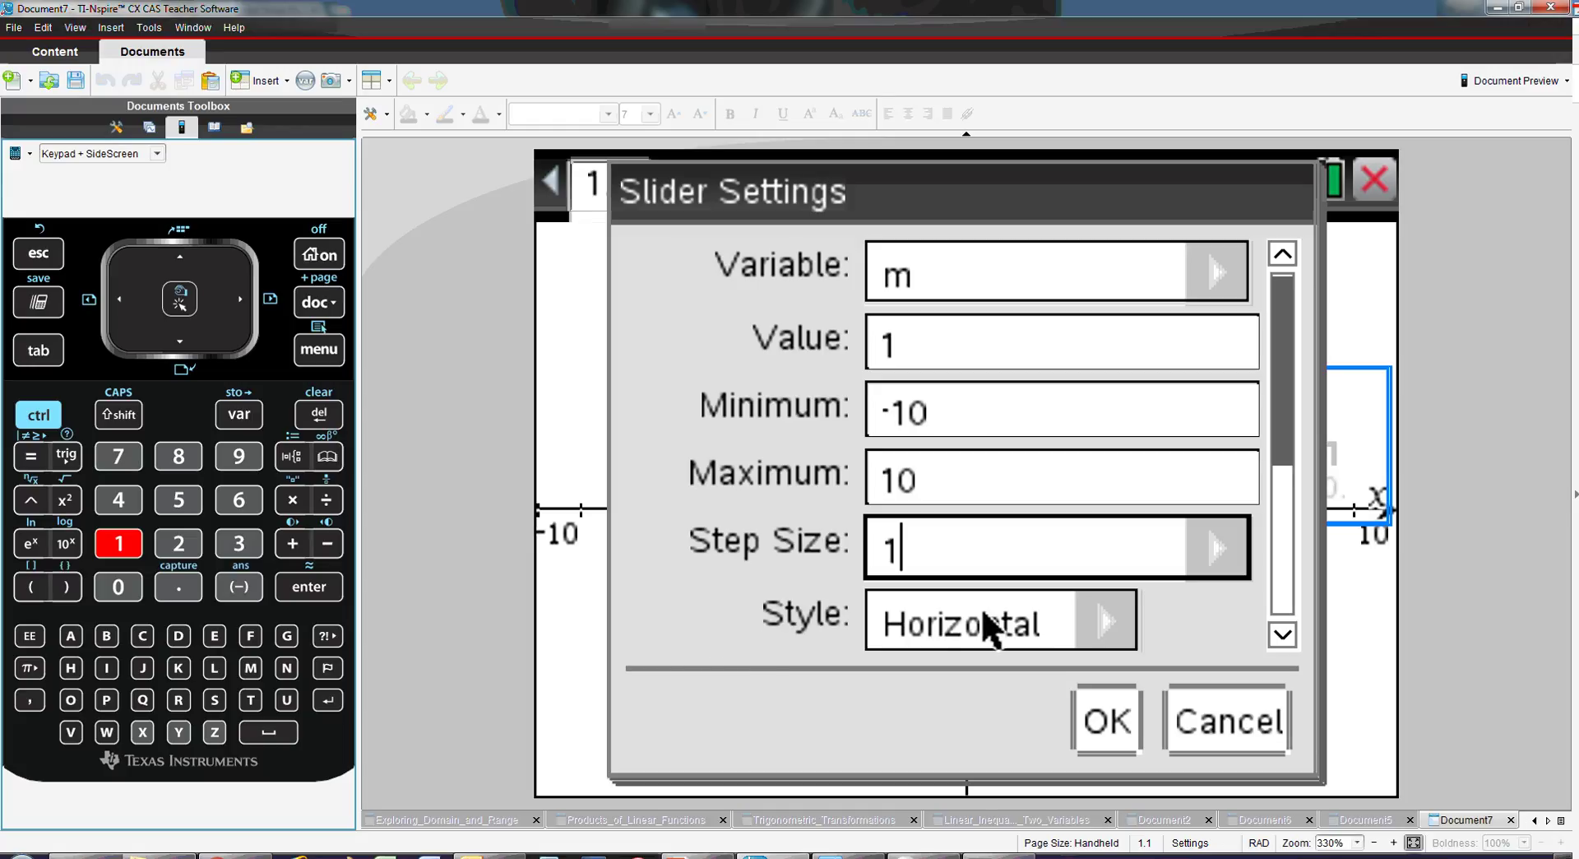
left_click(1300, 452)
left_click_drag(1300, 453, 1297, 610)
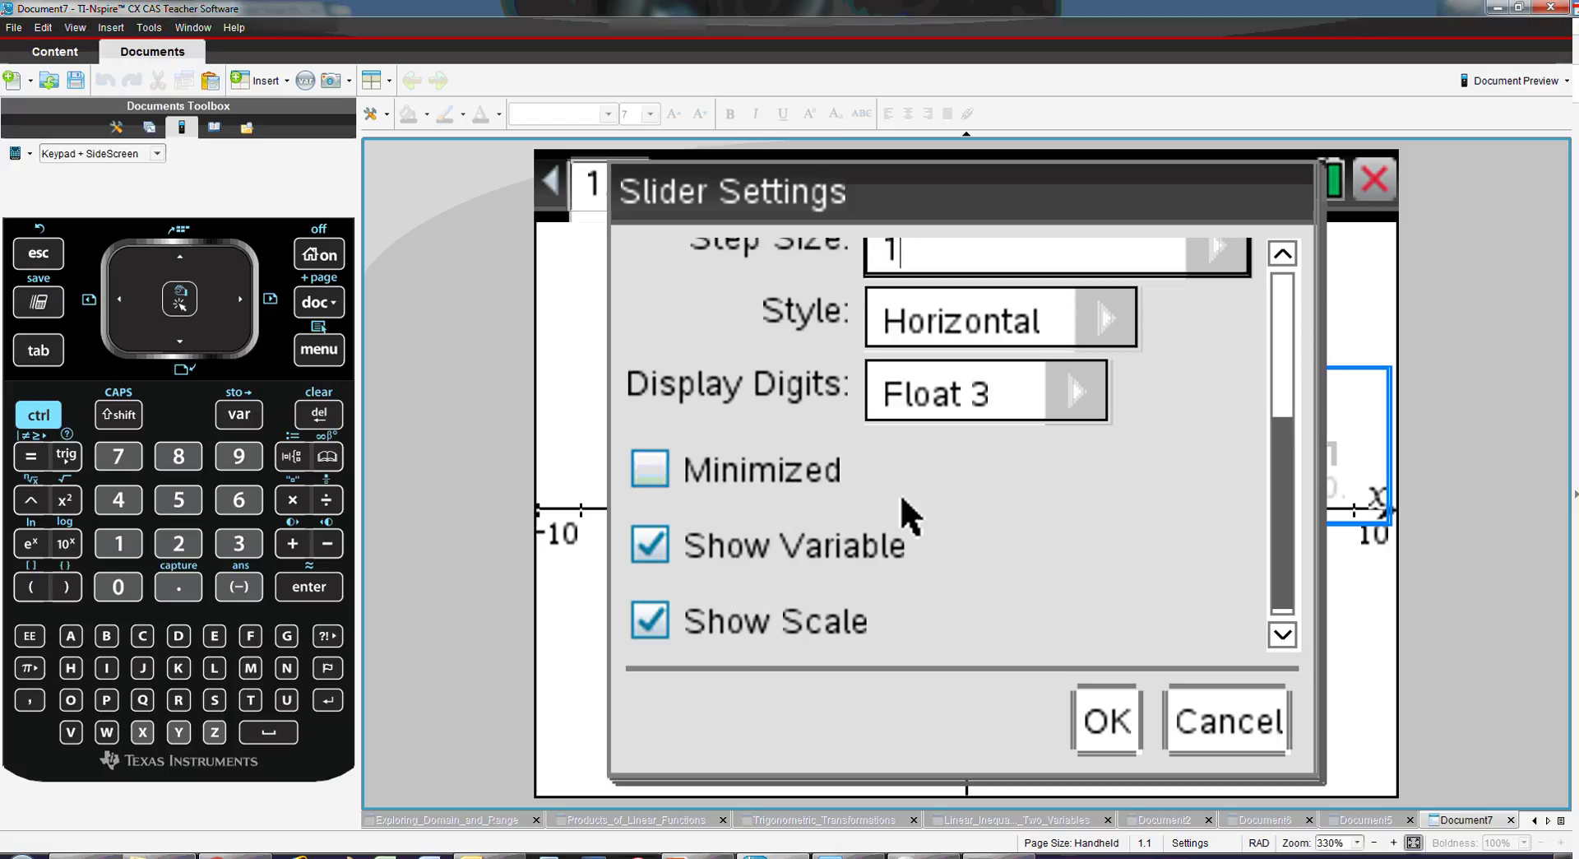
left_click(1110, 711)
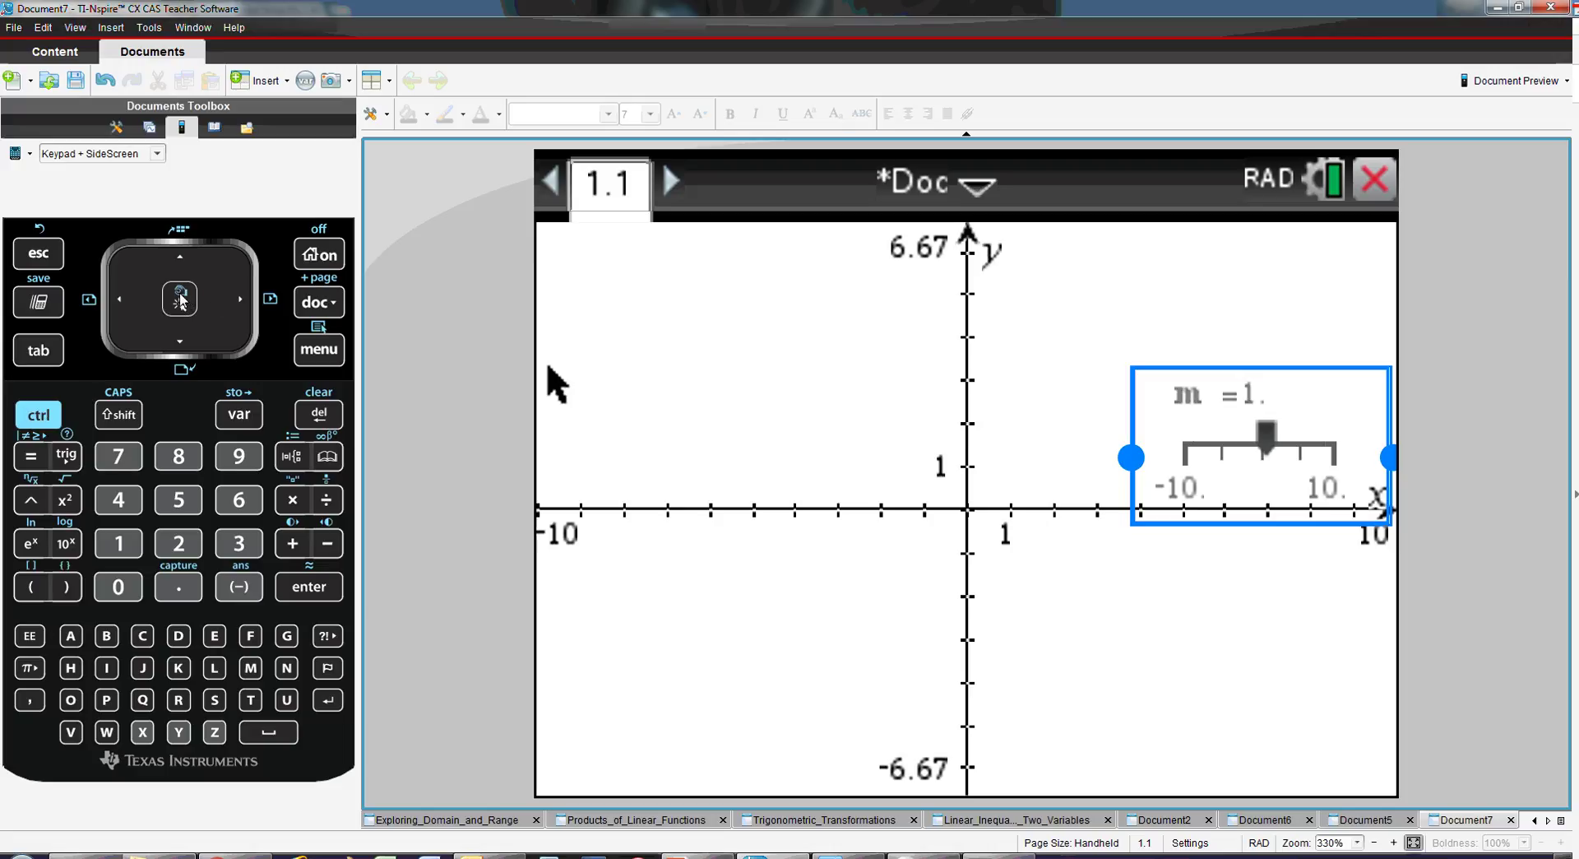
- Place the m slider in the third quadrant of the graph, below the negative x-axis
left_click_drag(1245, 448, 641, 693)
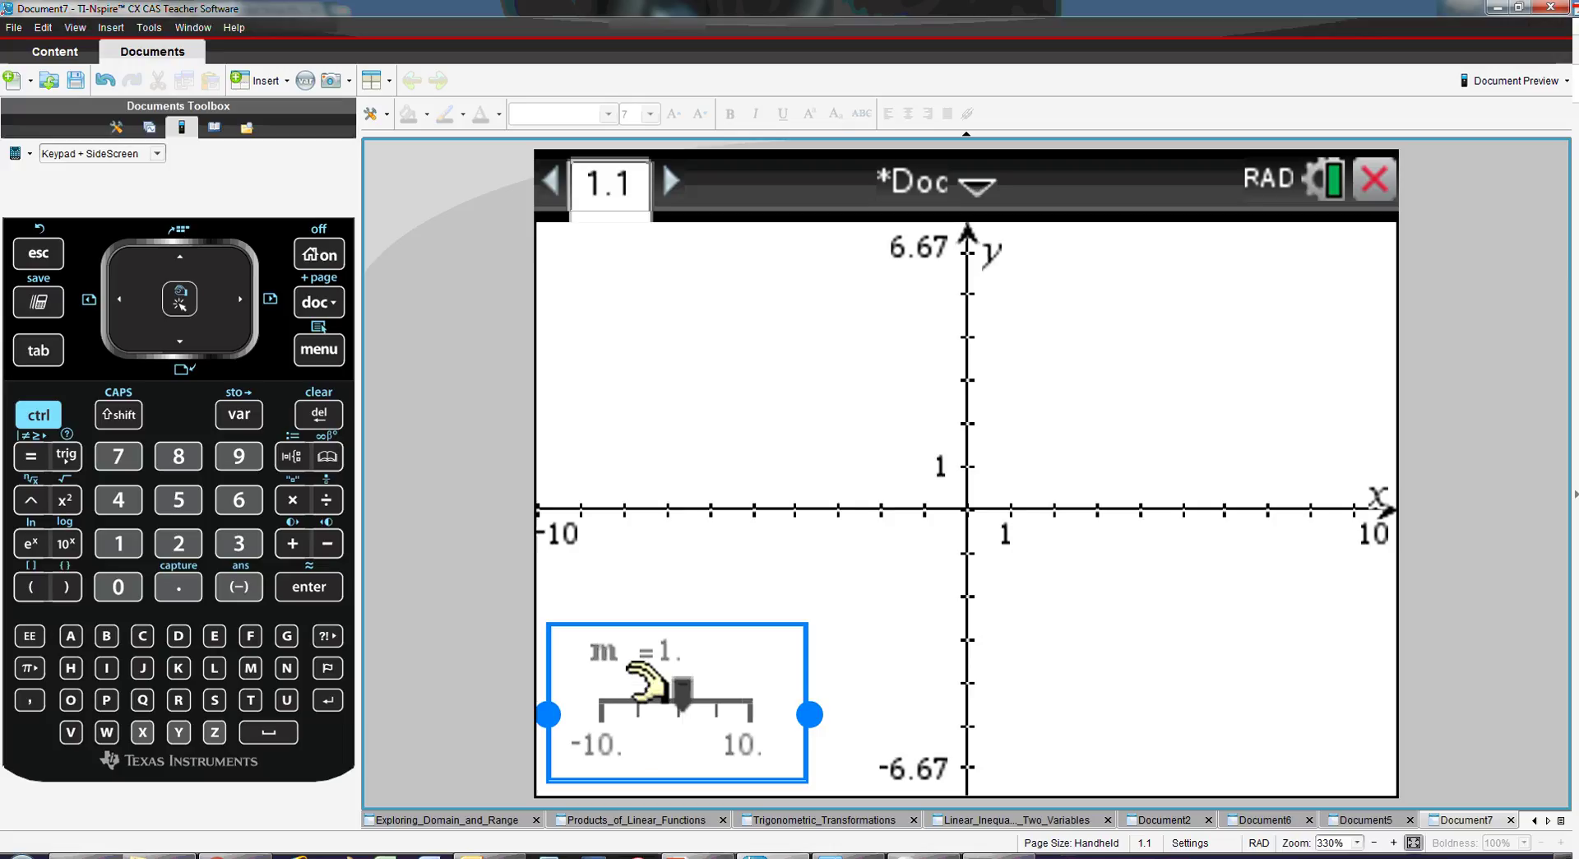
left_click(866, 606)
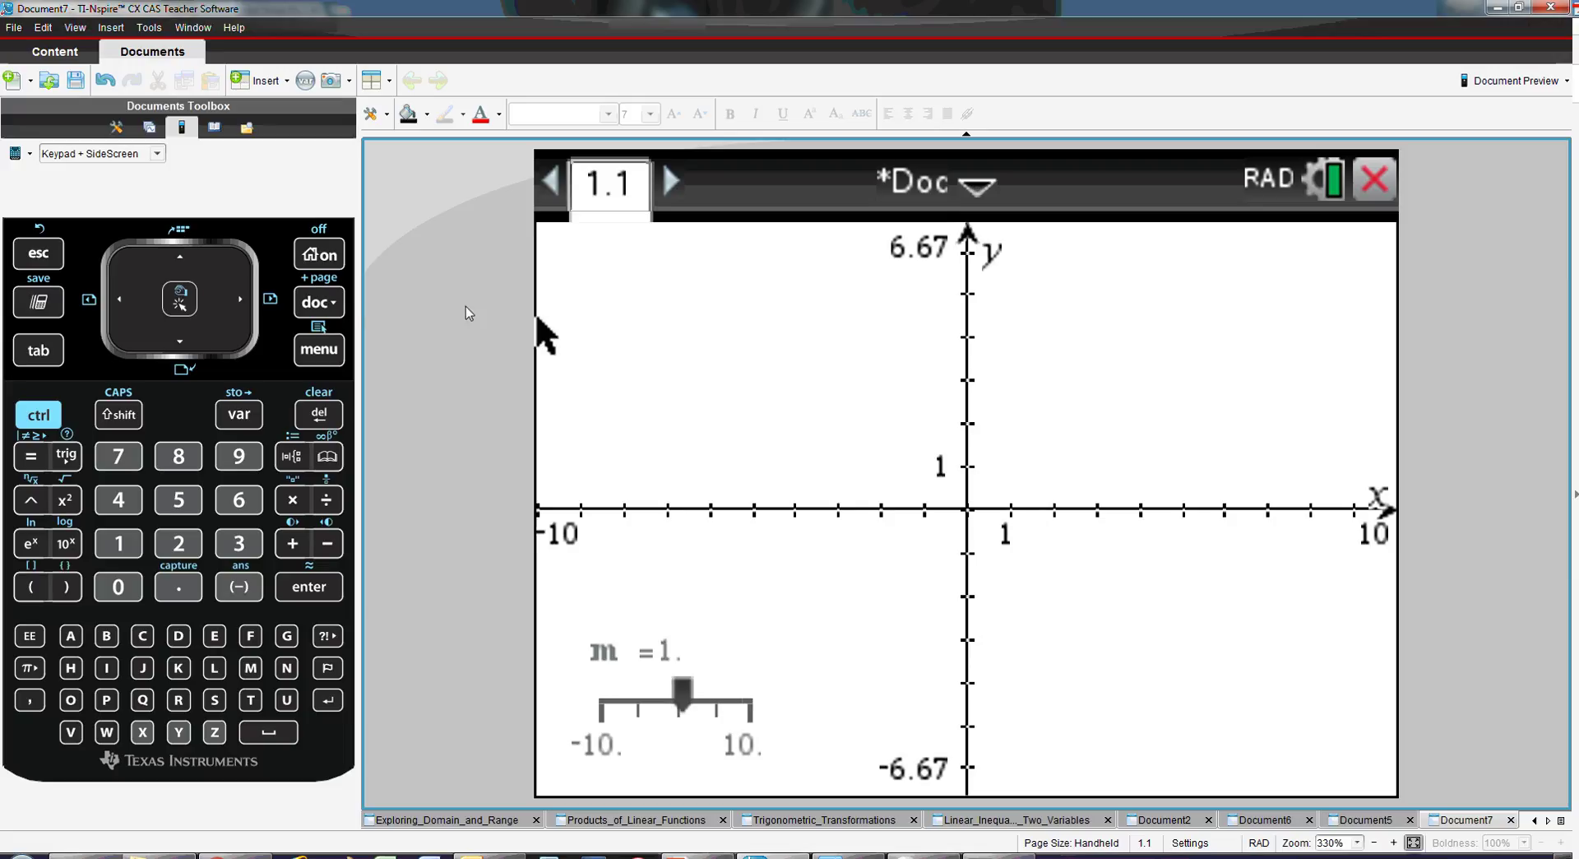
- Insert a second slider on the graph page and assign it to the variable b
left_click(339, 353)
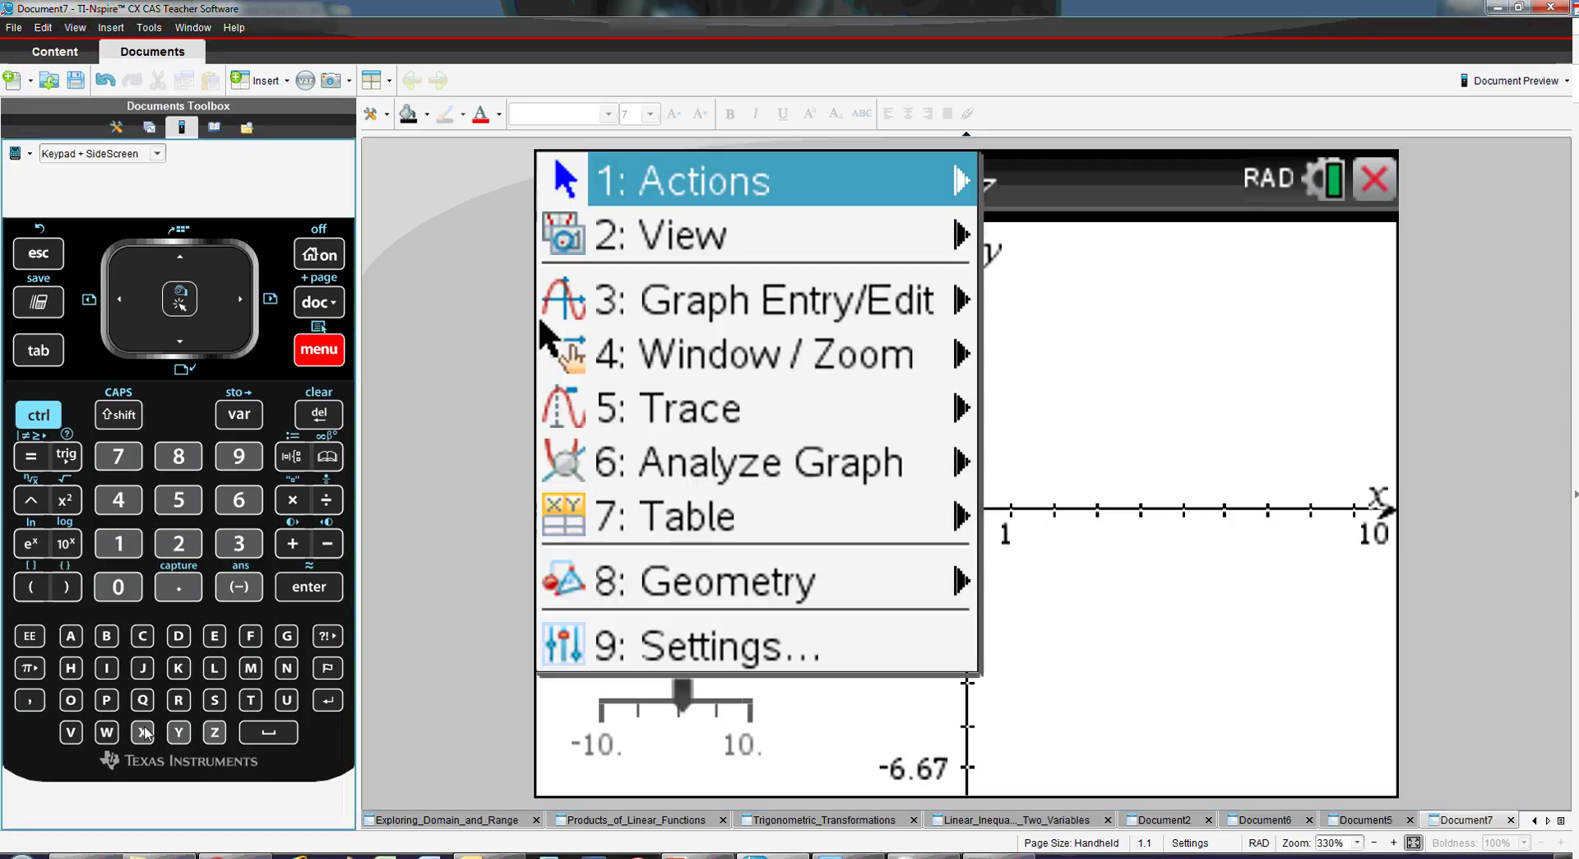
left_click(118, 544)
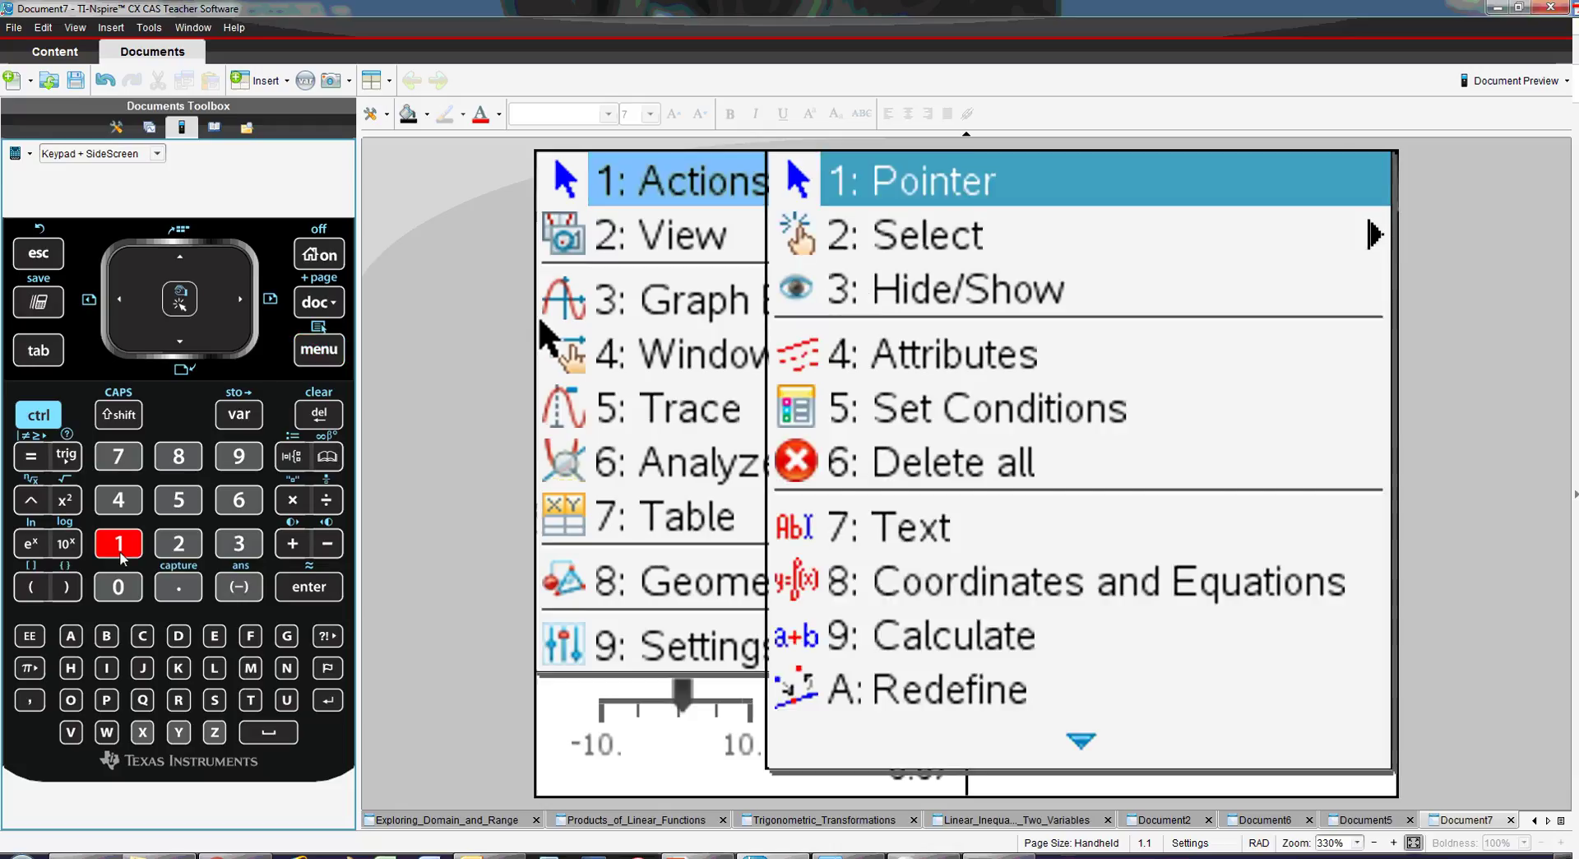
left_click(108, 637)
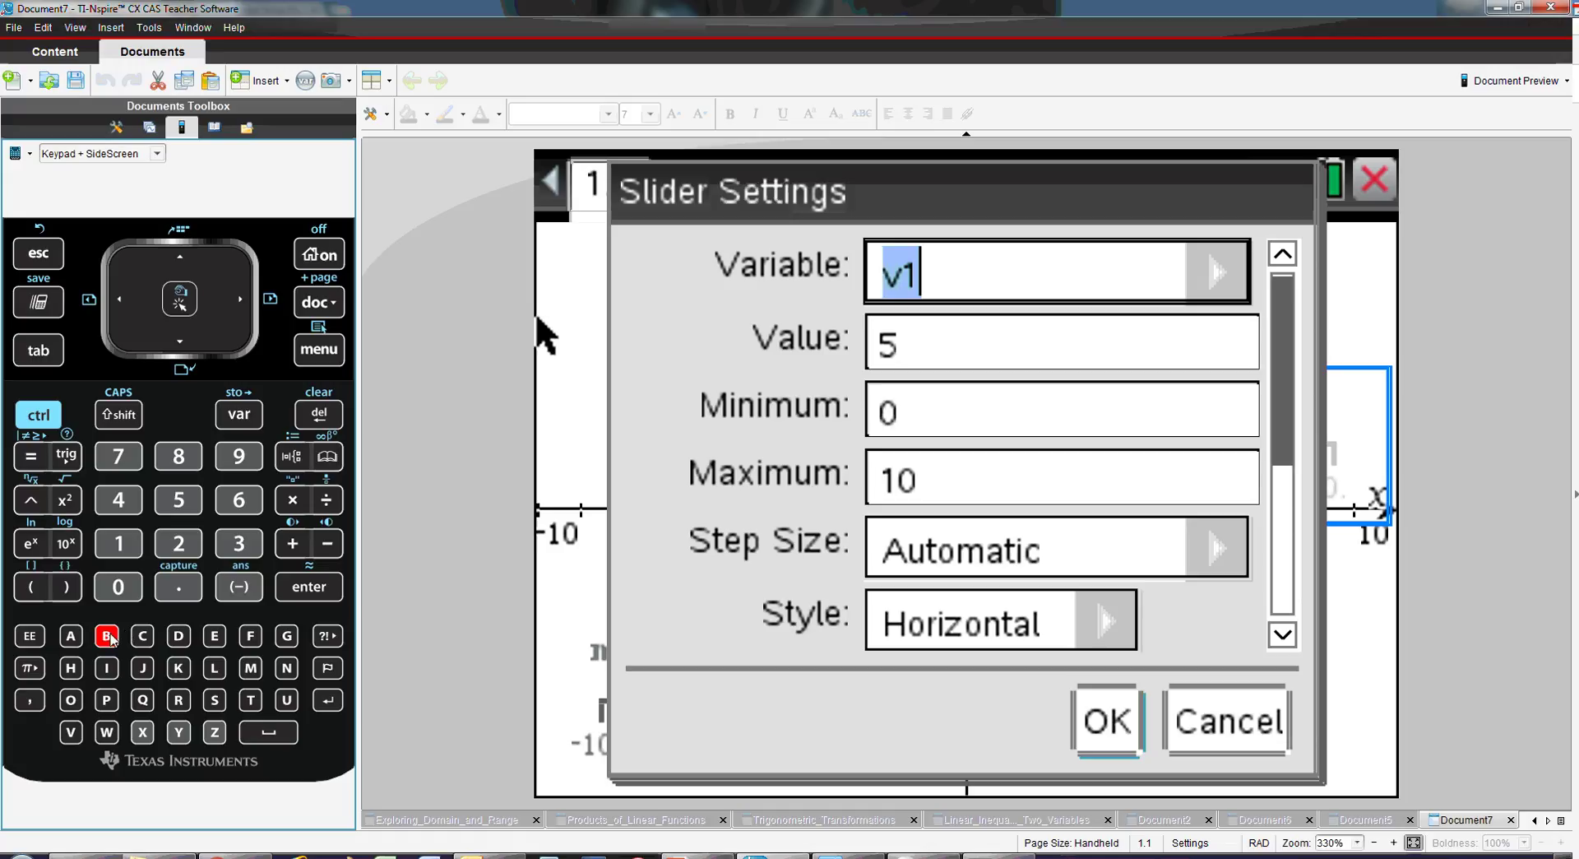
left_click(111, 639)
- Set the b slider's value to 0 and its minimum to -10
left_click(31, 352)
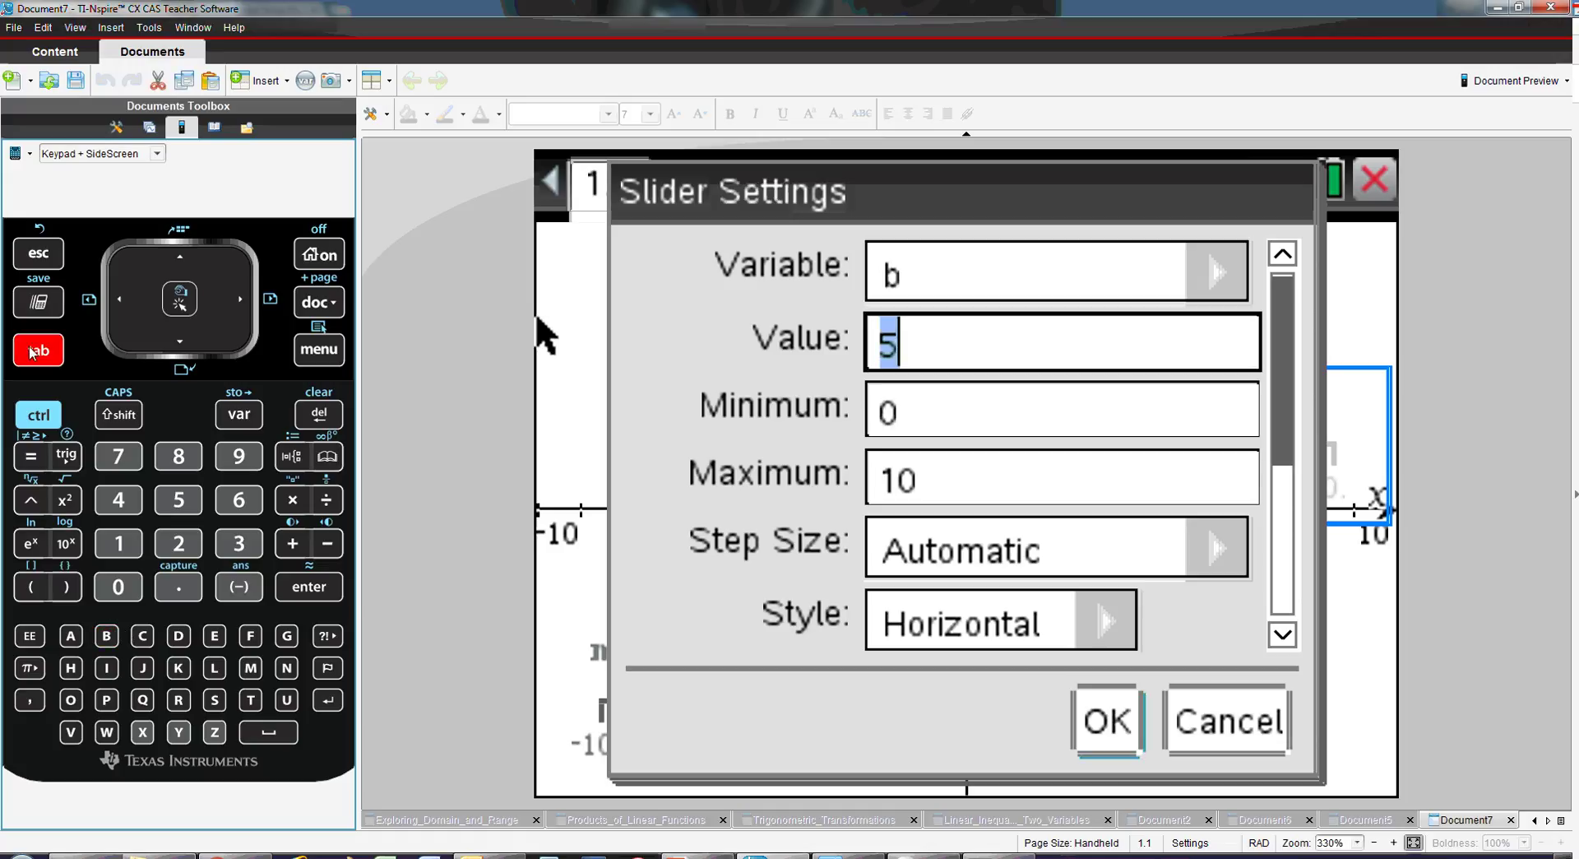
left_click(119, 589)
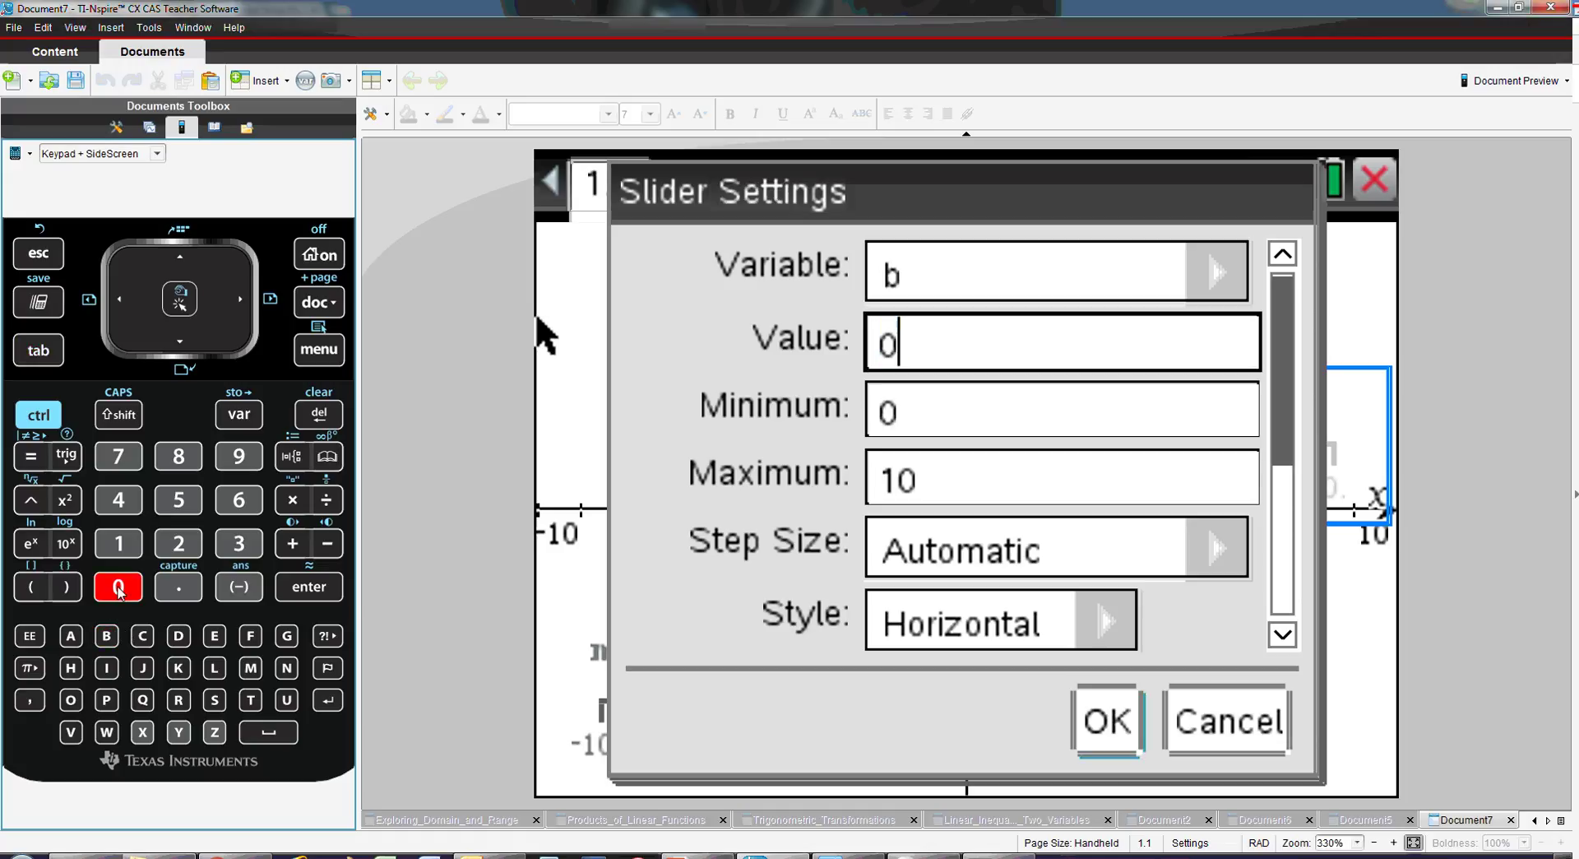
left_click(43, 354)
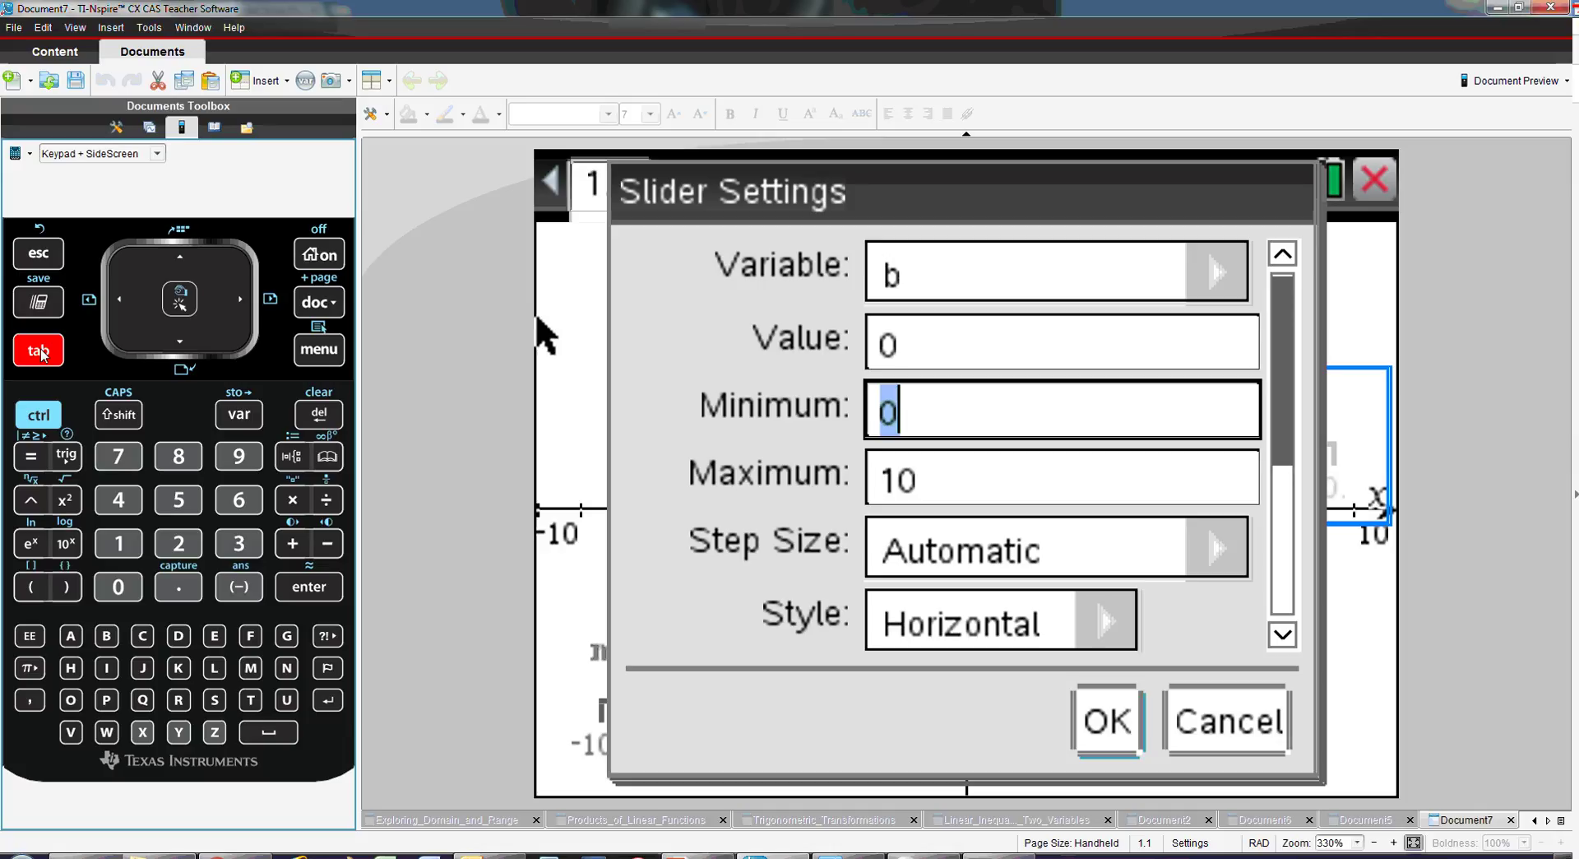
left_click(240, 598)
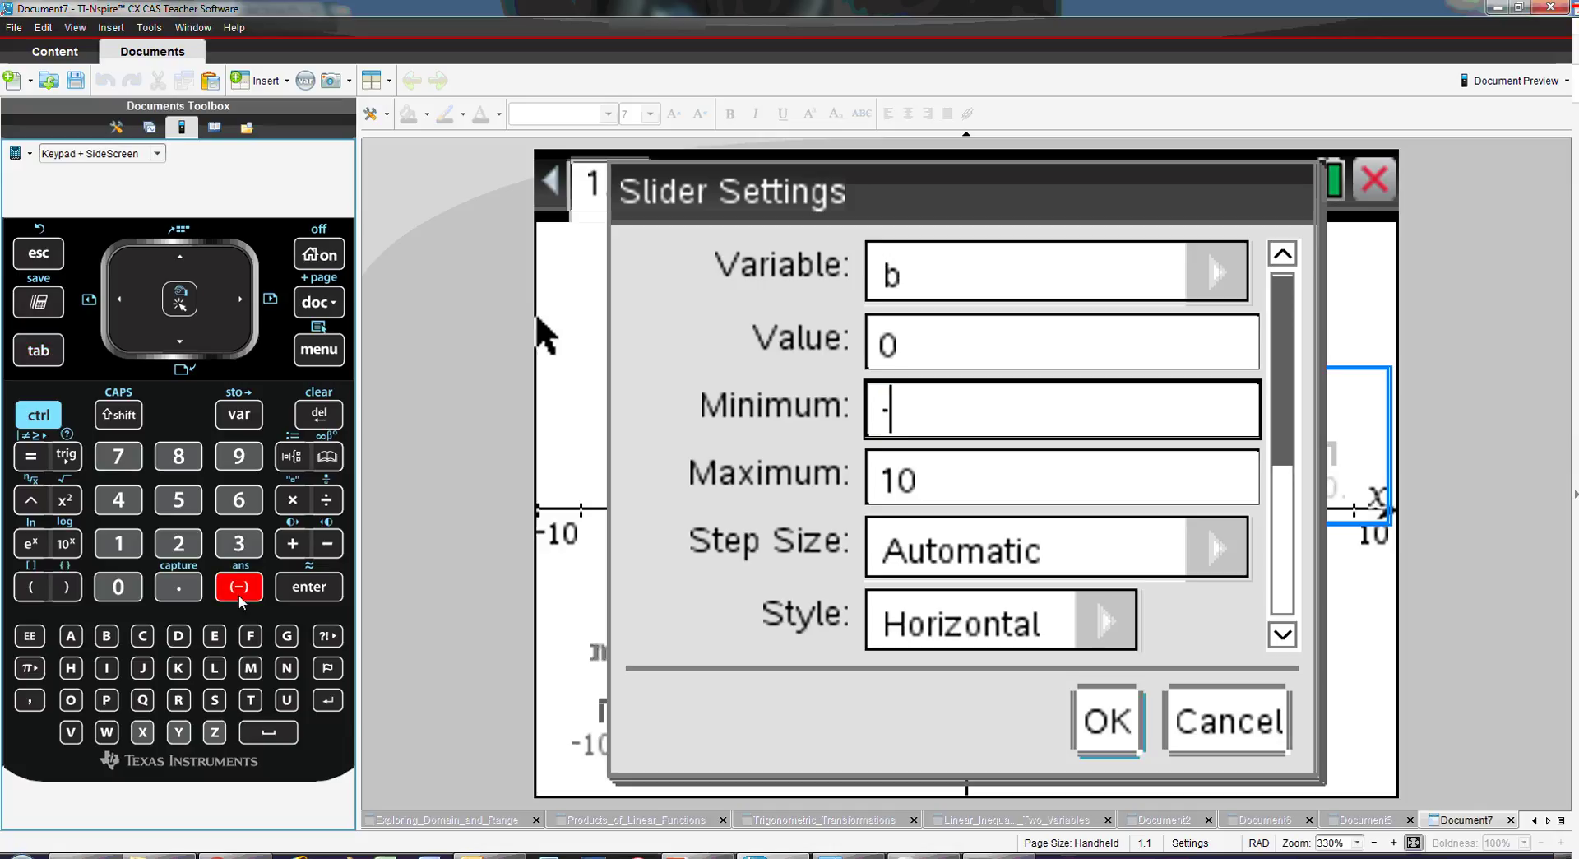
left_click(120, 550)
left_click(112, 590)
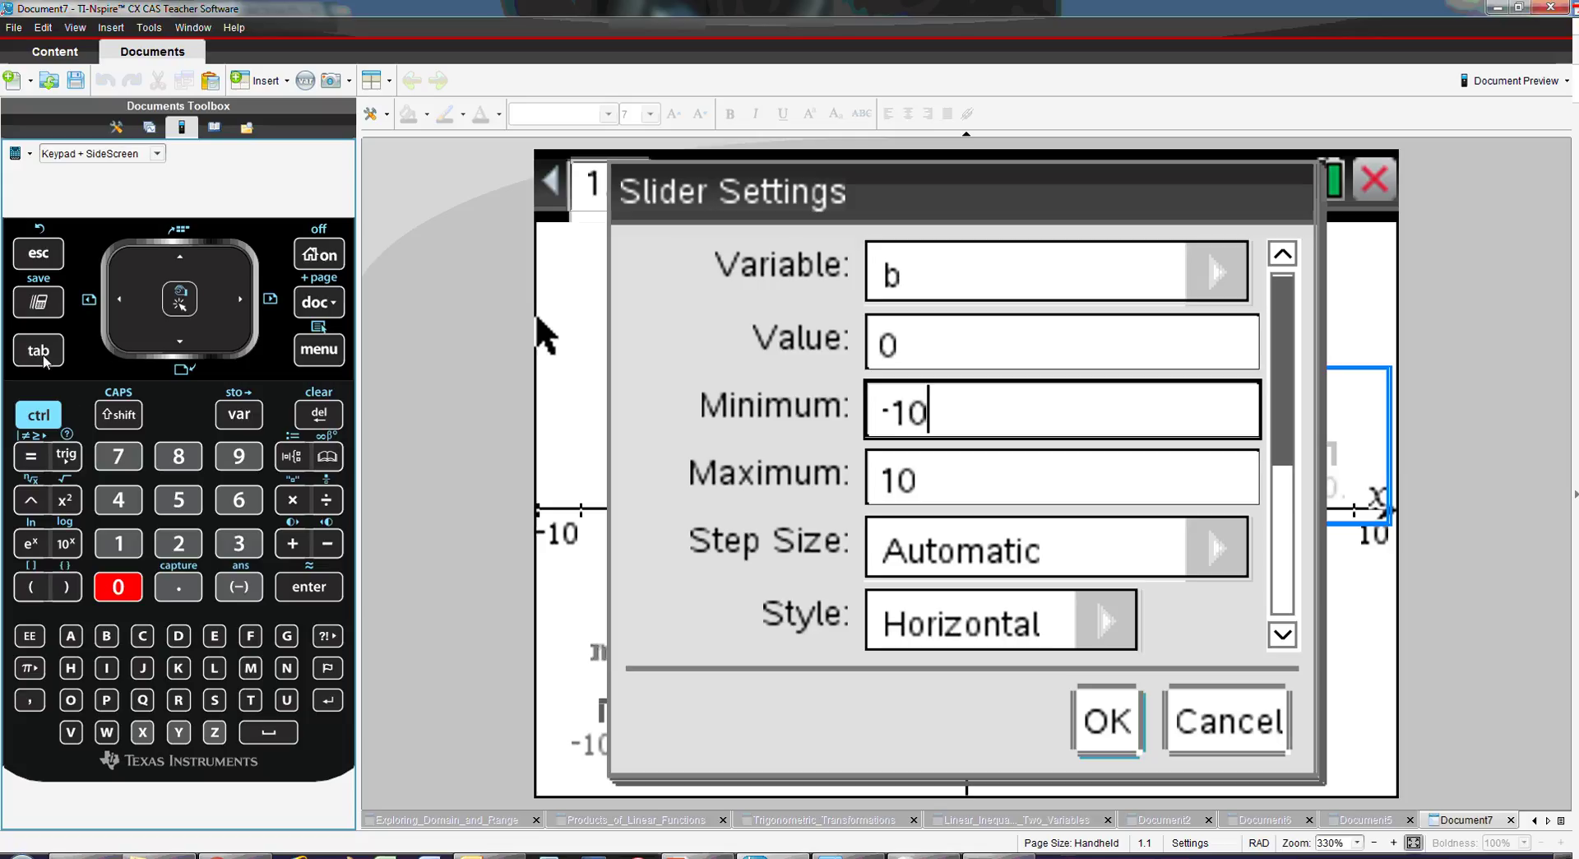
- Set the b slider's step size to 1 and its style to Vertical
left_click(43, 356)
left_click(43, 355)
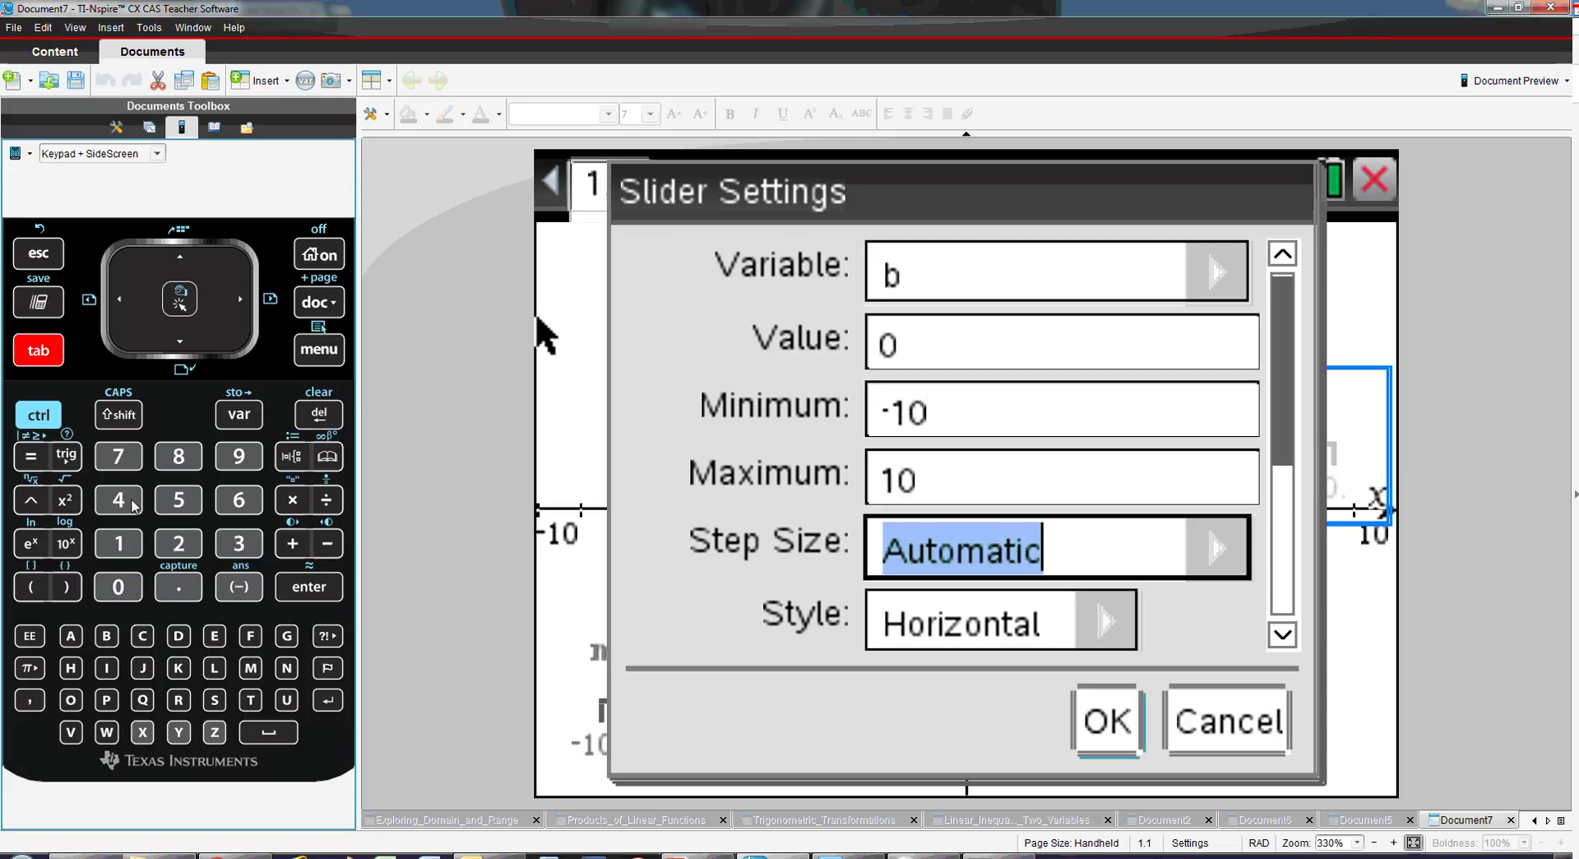
left_click(136, 547)
left_click(51, 356)
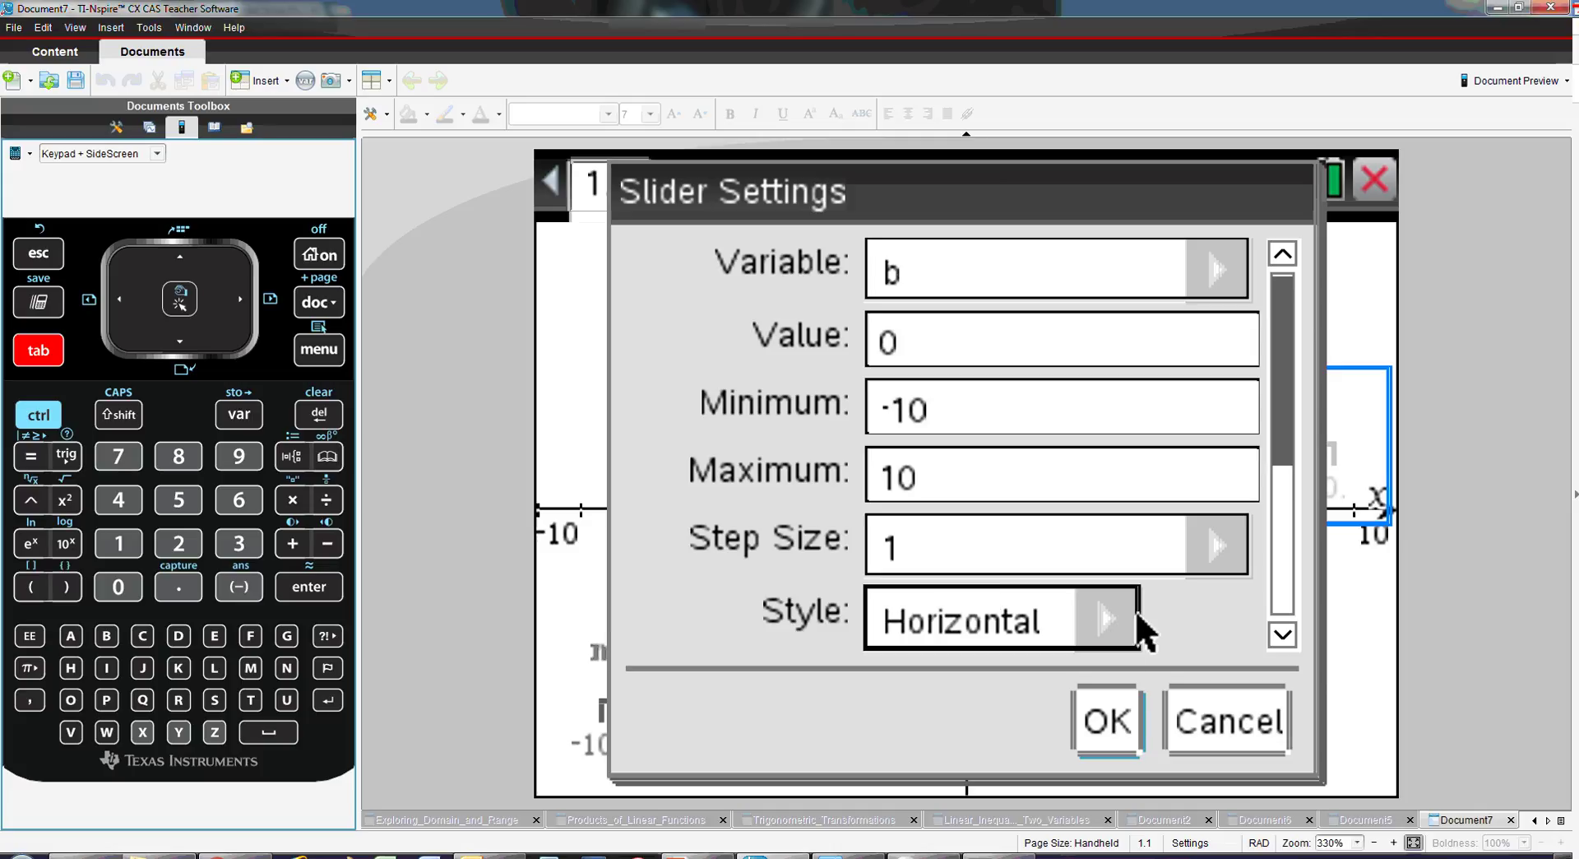
left_click(1112, 627)
left_click(1030, 727)
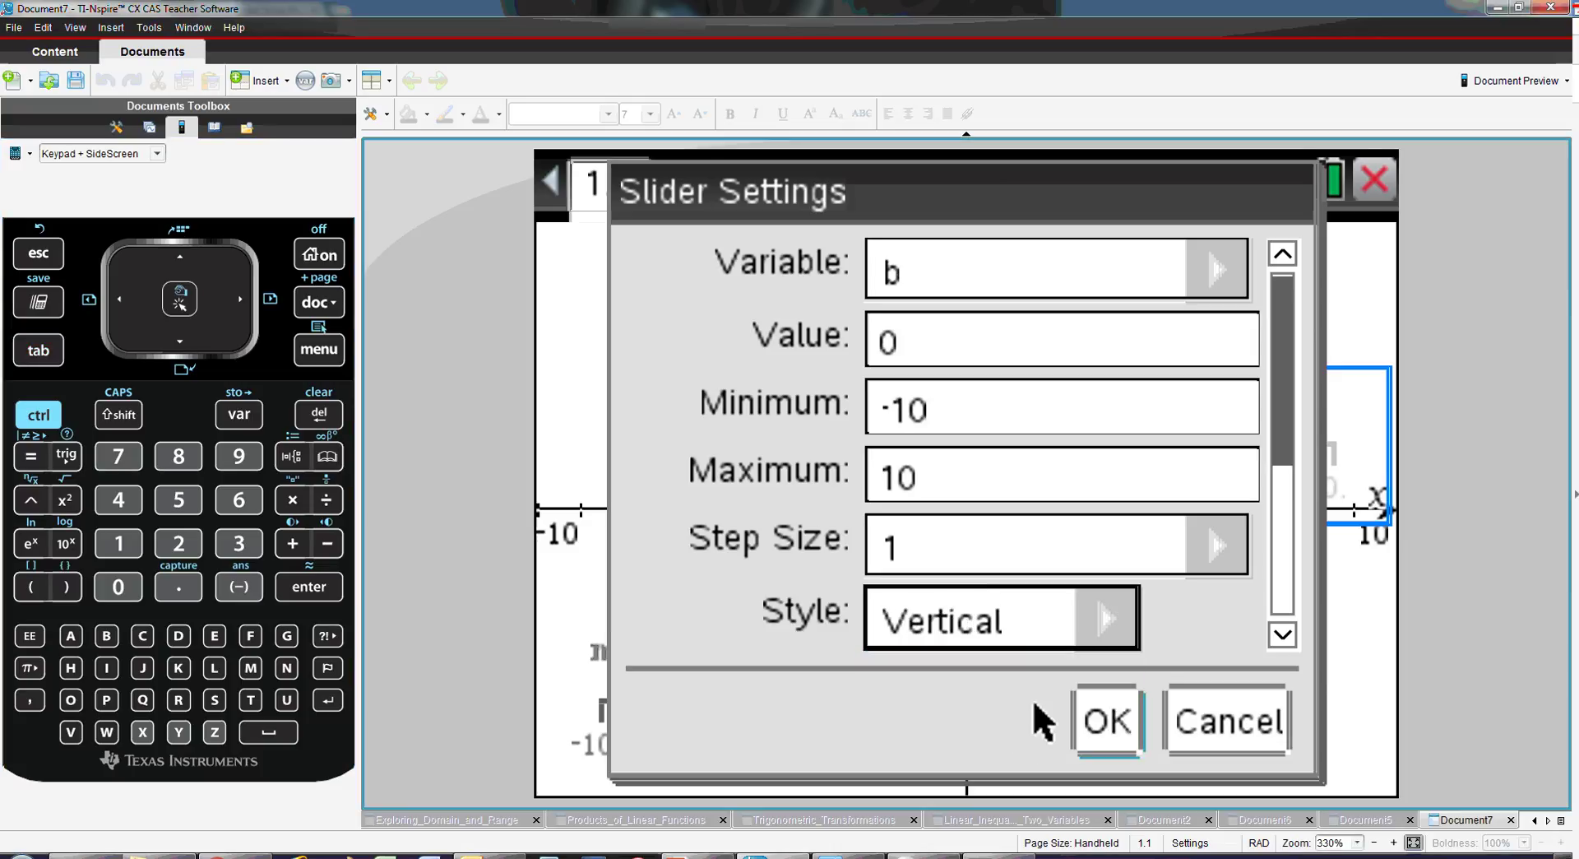
- Make the b slider minimized and accept the slider settings
left_click(1280, 635)
left_click(1280, 634)
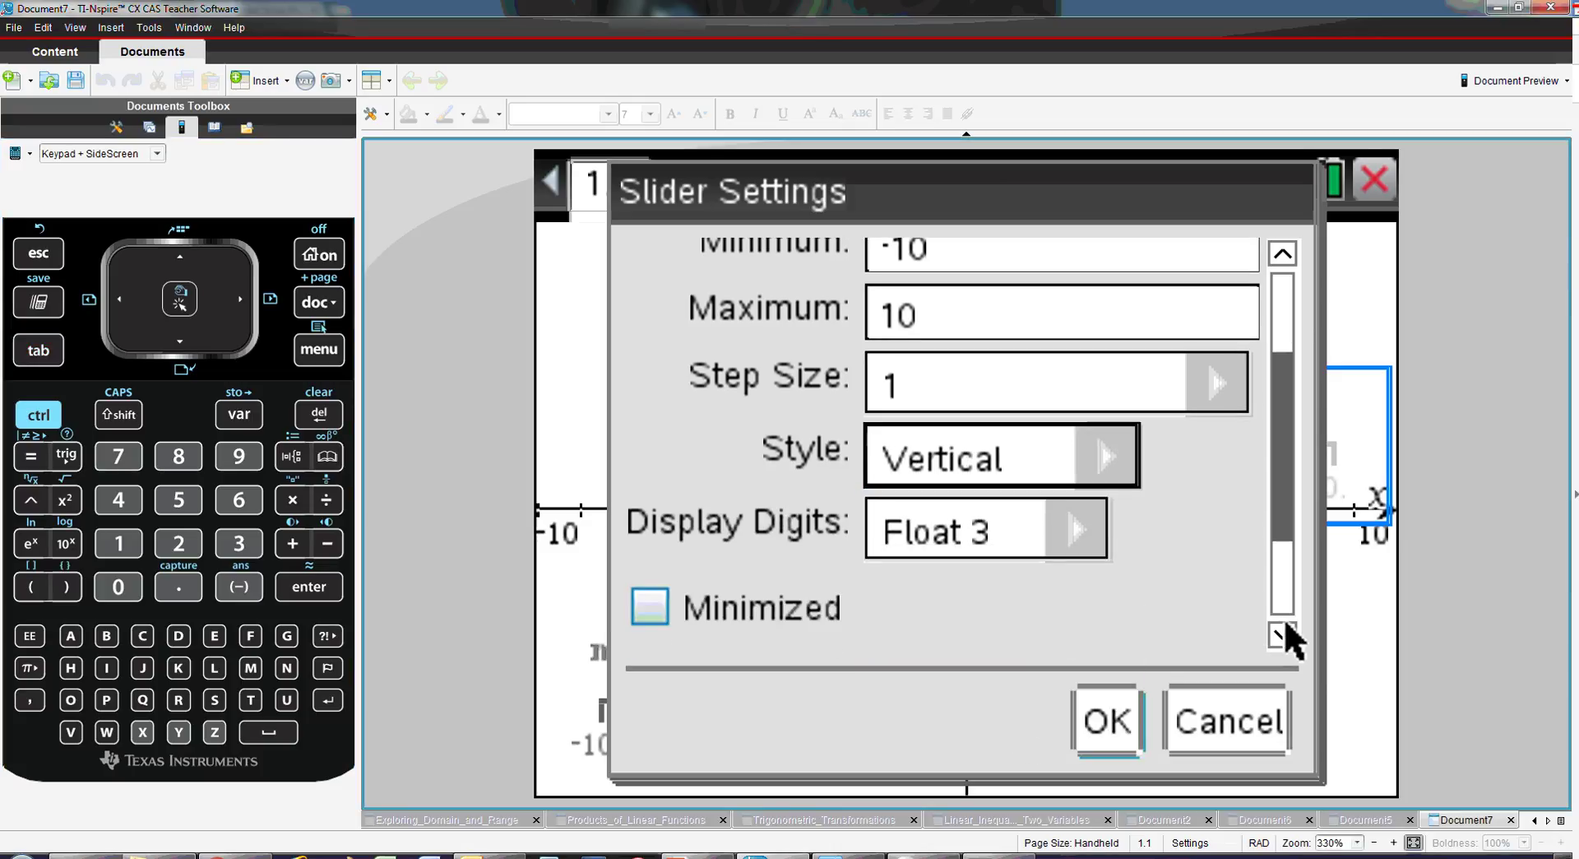
left_click(1280, 634)
left_click(1280, 634)
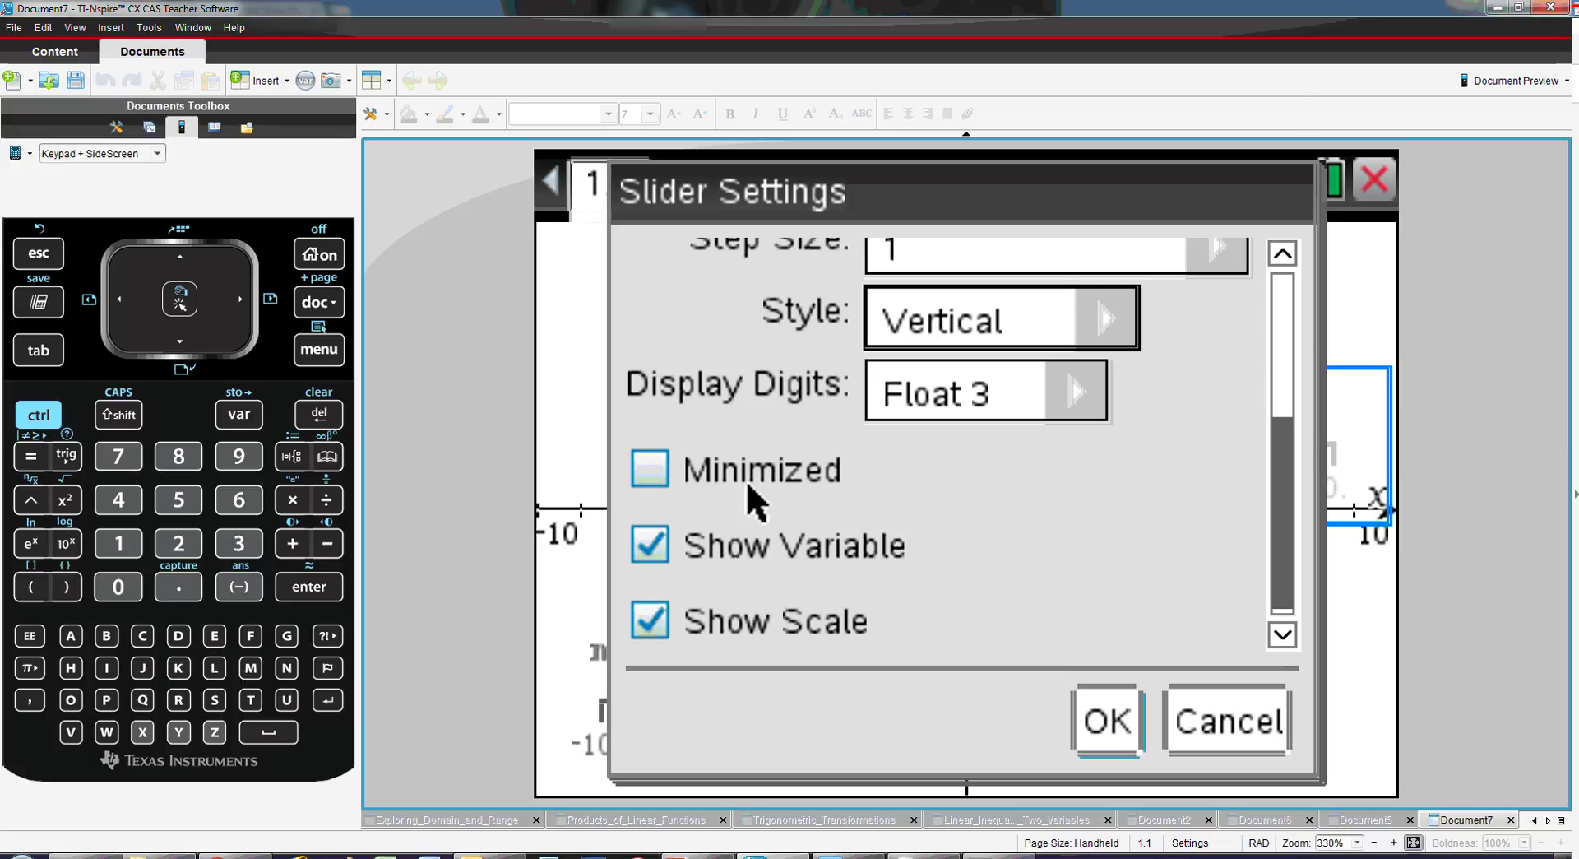
left_click(651, 467)
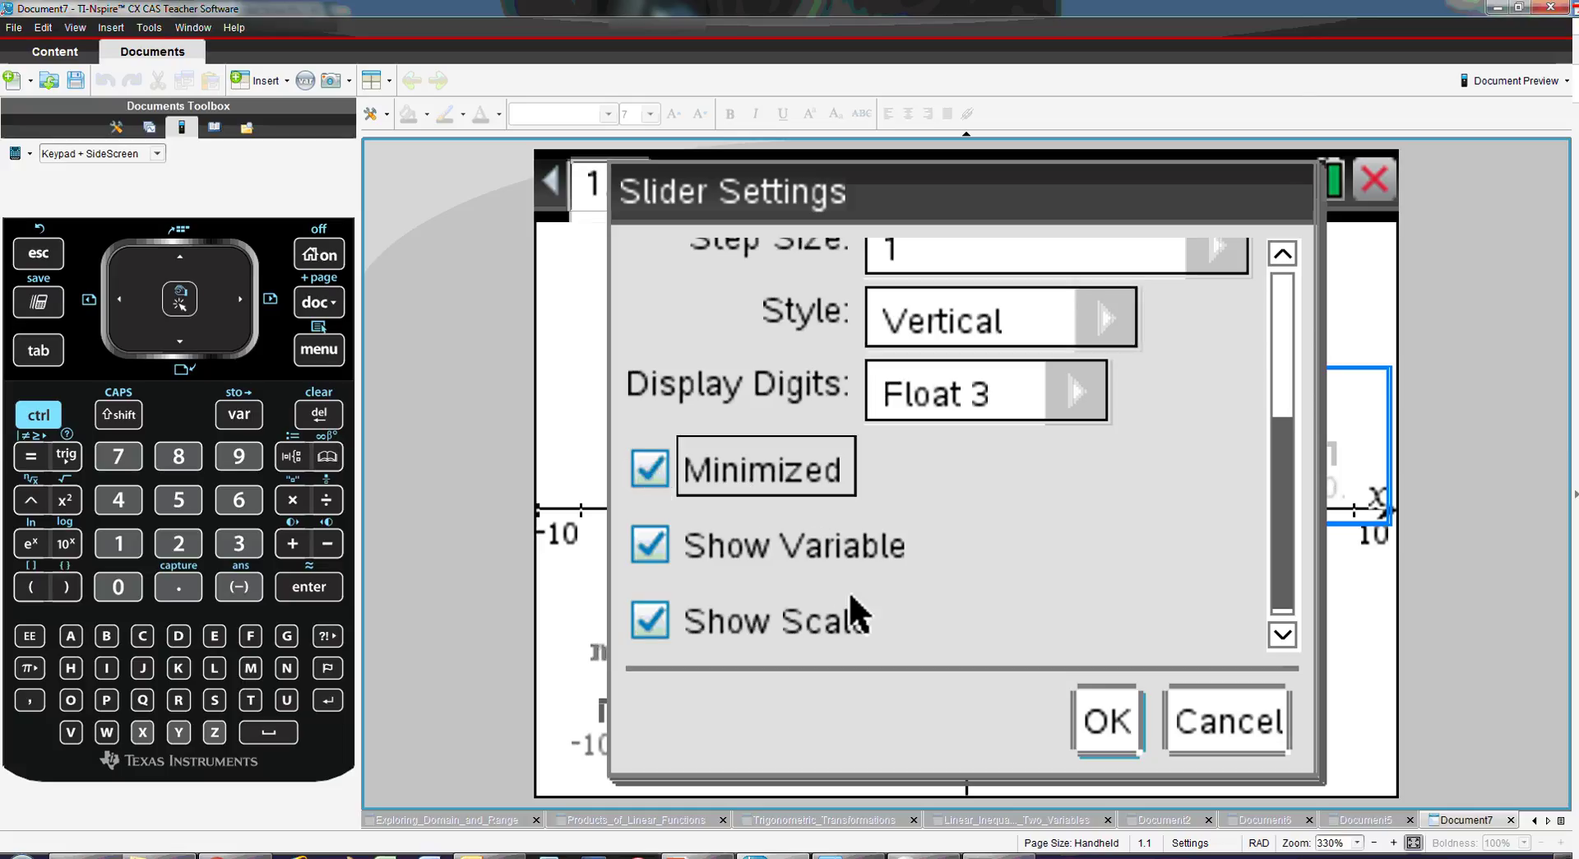
left_click(1102, 726)
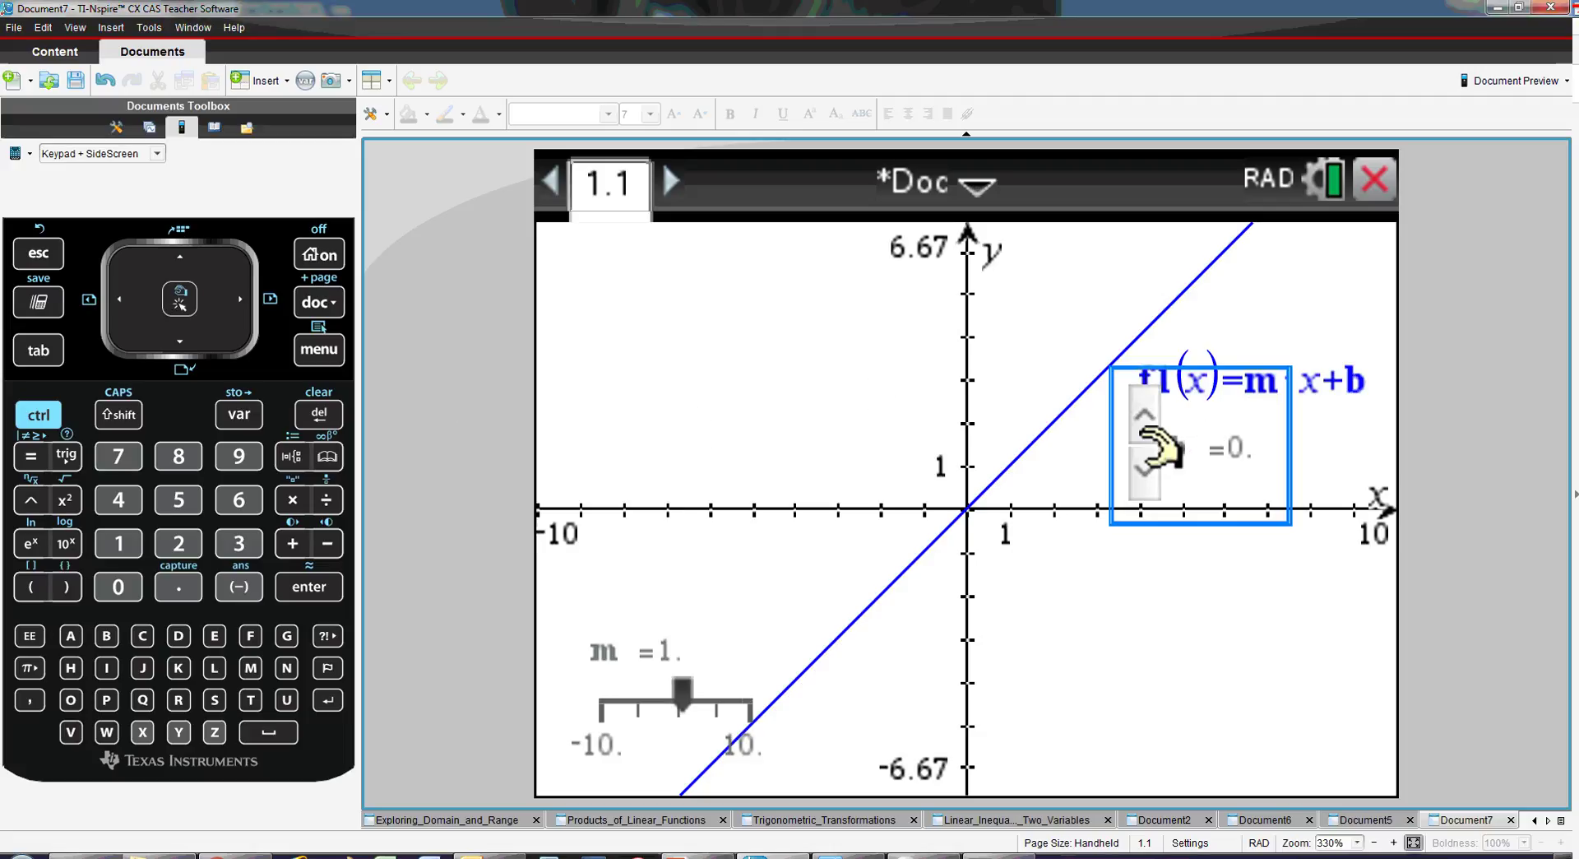
- Place the b slider in the second quadrant of the graph, clear of the line and its function label
left_click_drag(1189, 444, 651, 379)
left_click(834, 388)
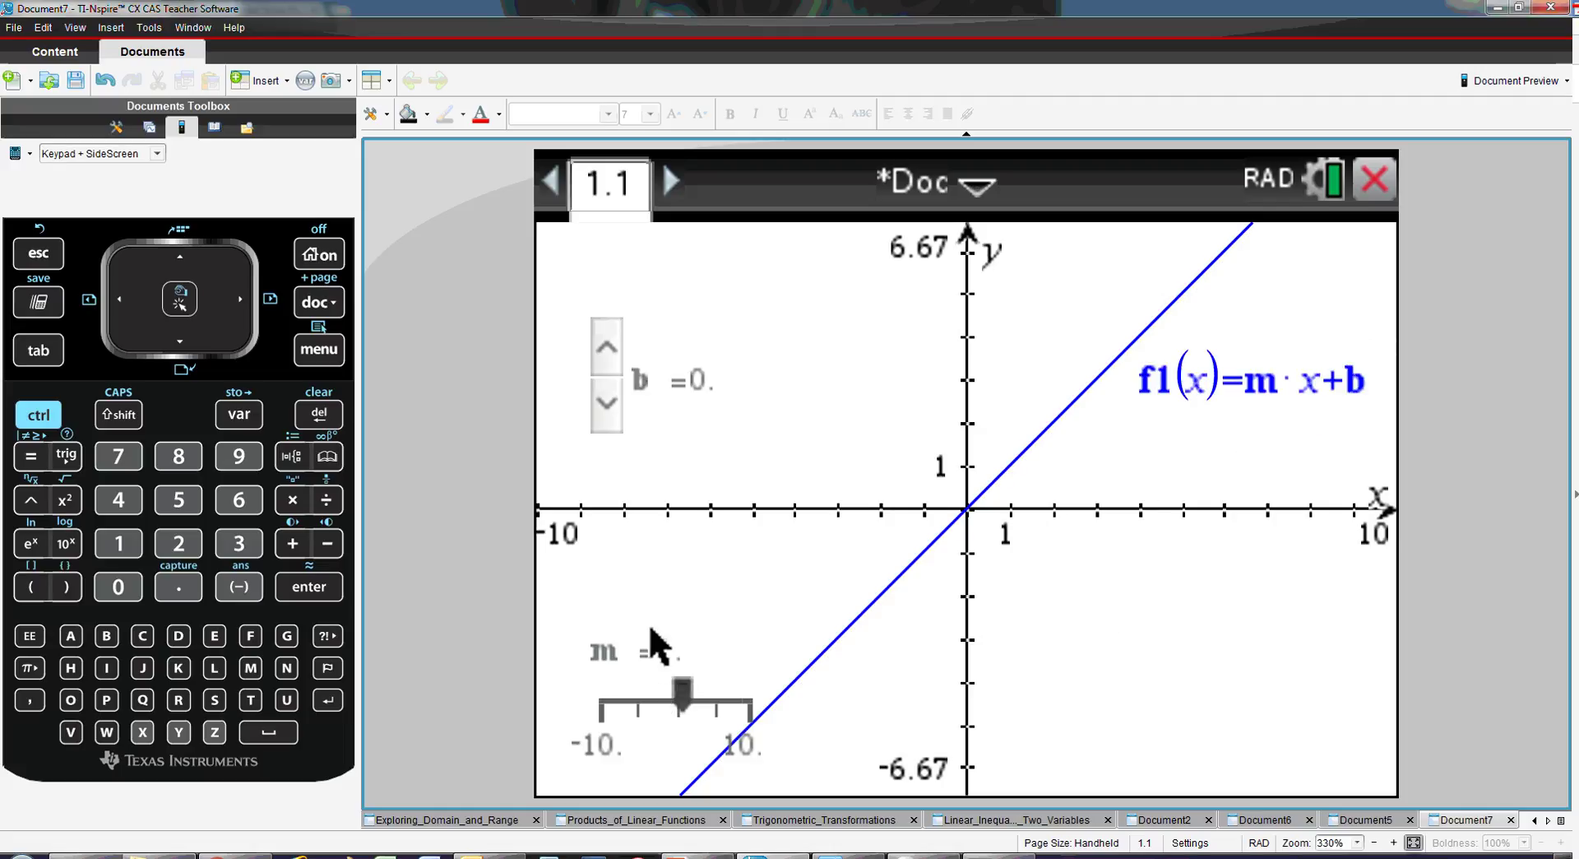
- Step the b slider up to 4 to shift the line upward
left_click(608, 346)
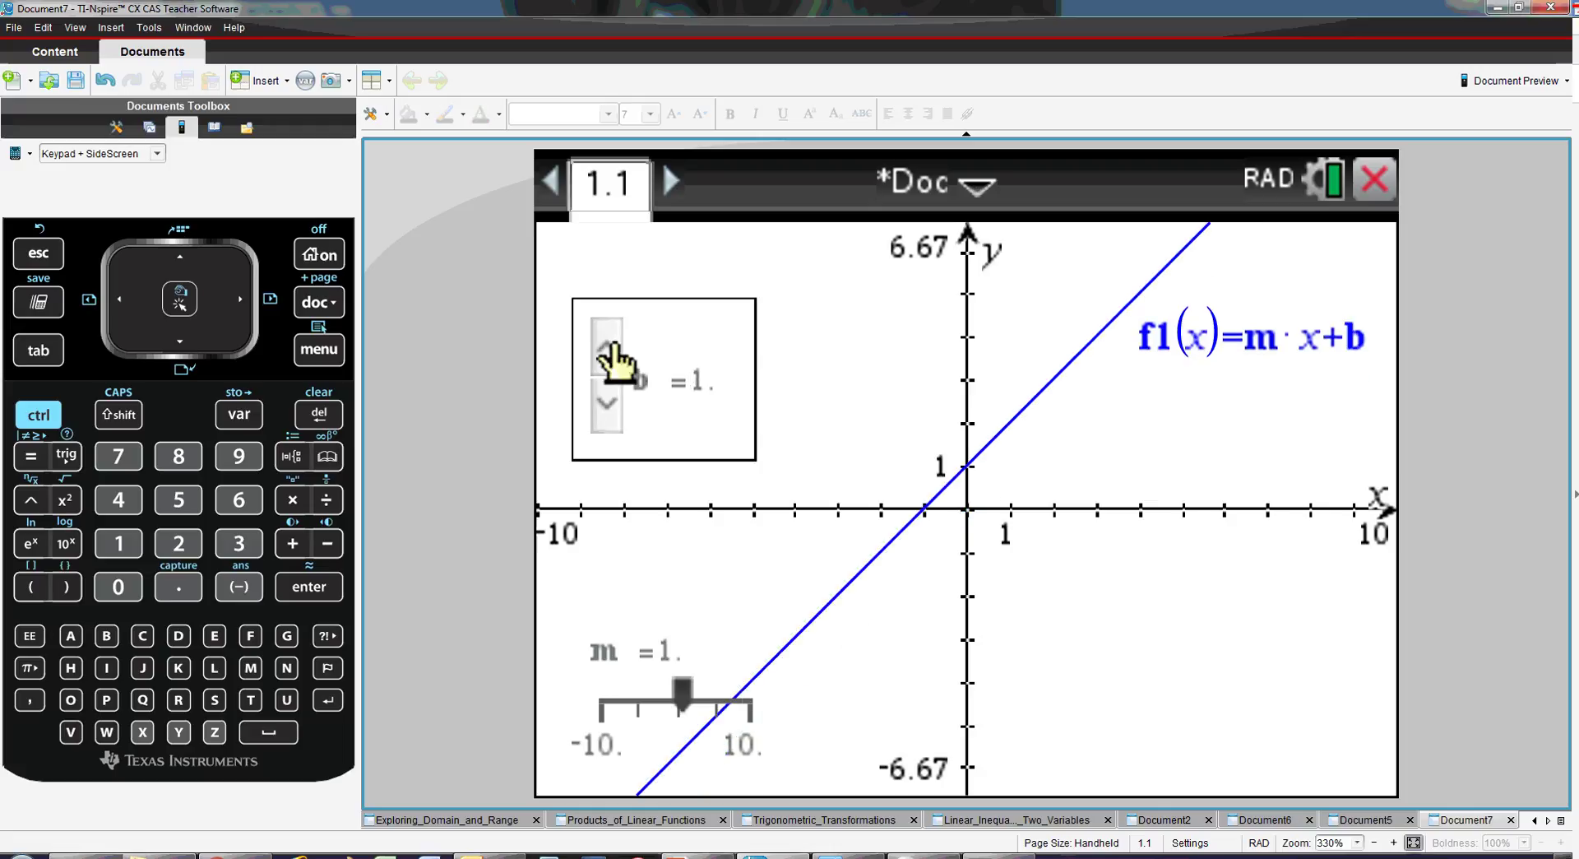
left_click(607, 349)
left_click(607, 349)
left_click(607, 349)
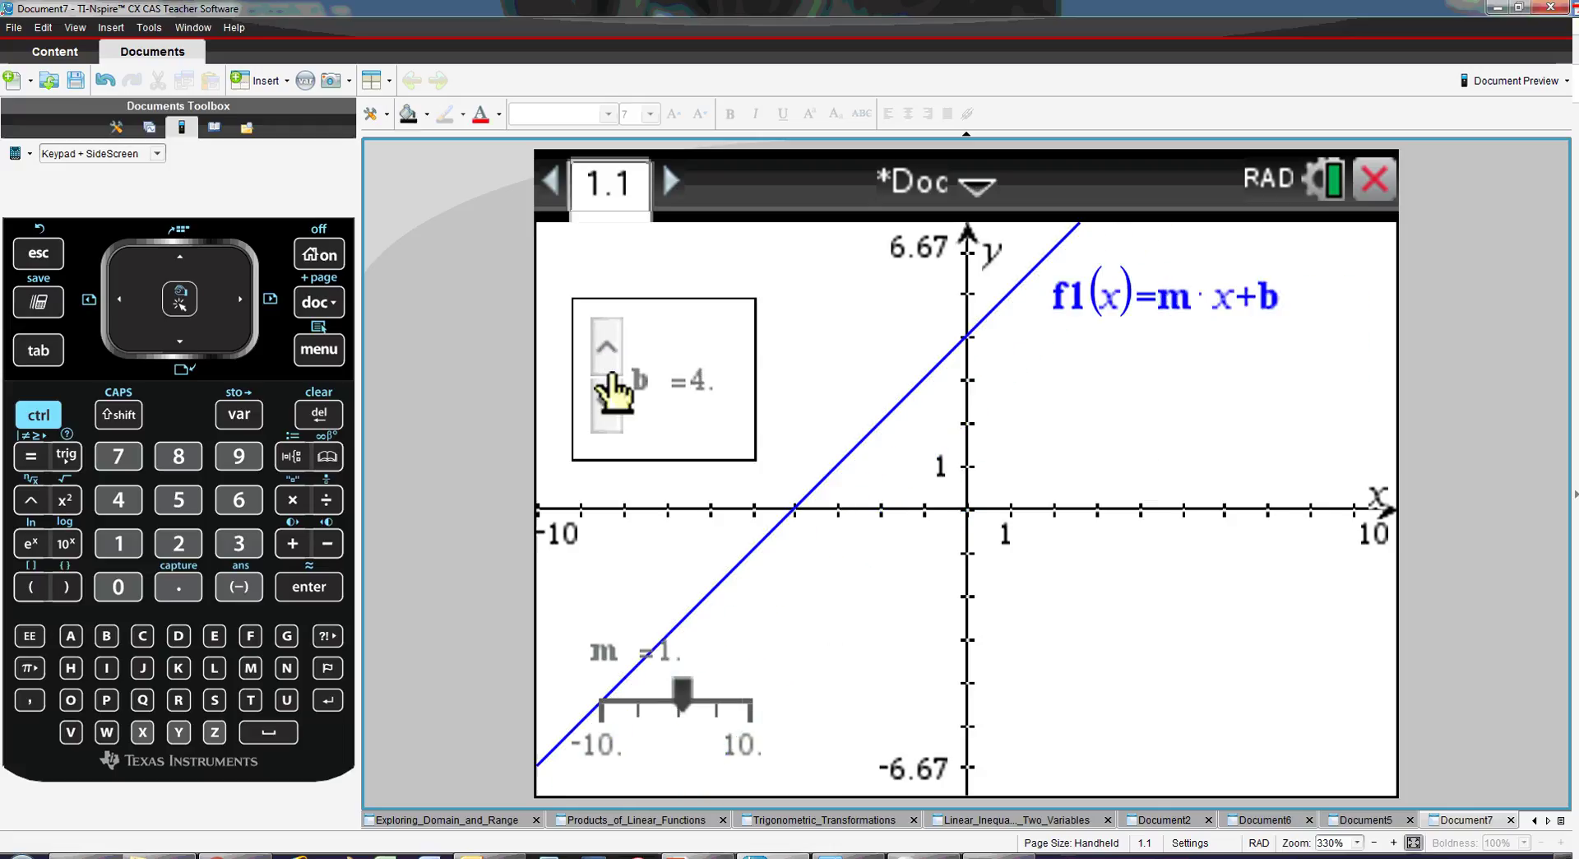
- Step the b slider down to -2 to shift the line downward, and return b to 0
left_click(604, 403)
left_click(607, 403)
left_click(606, 403)
left_click(606, 403)
left_click(606, 403)
left_click(607, 403)
left_click(607, 350)
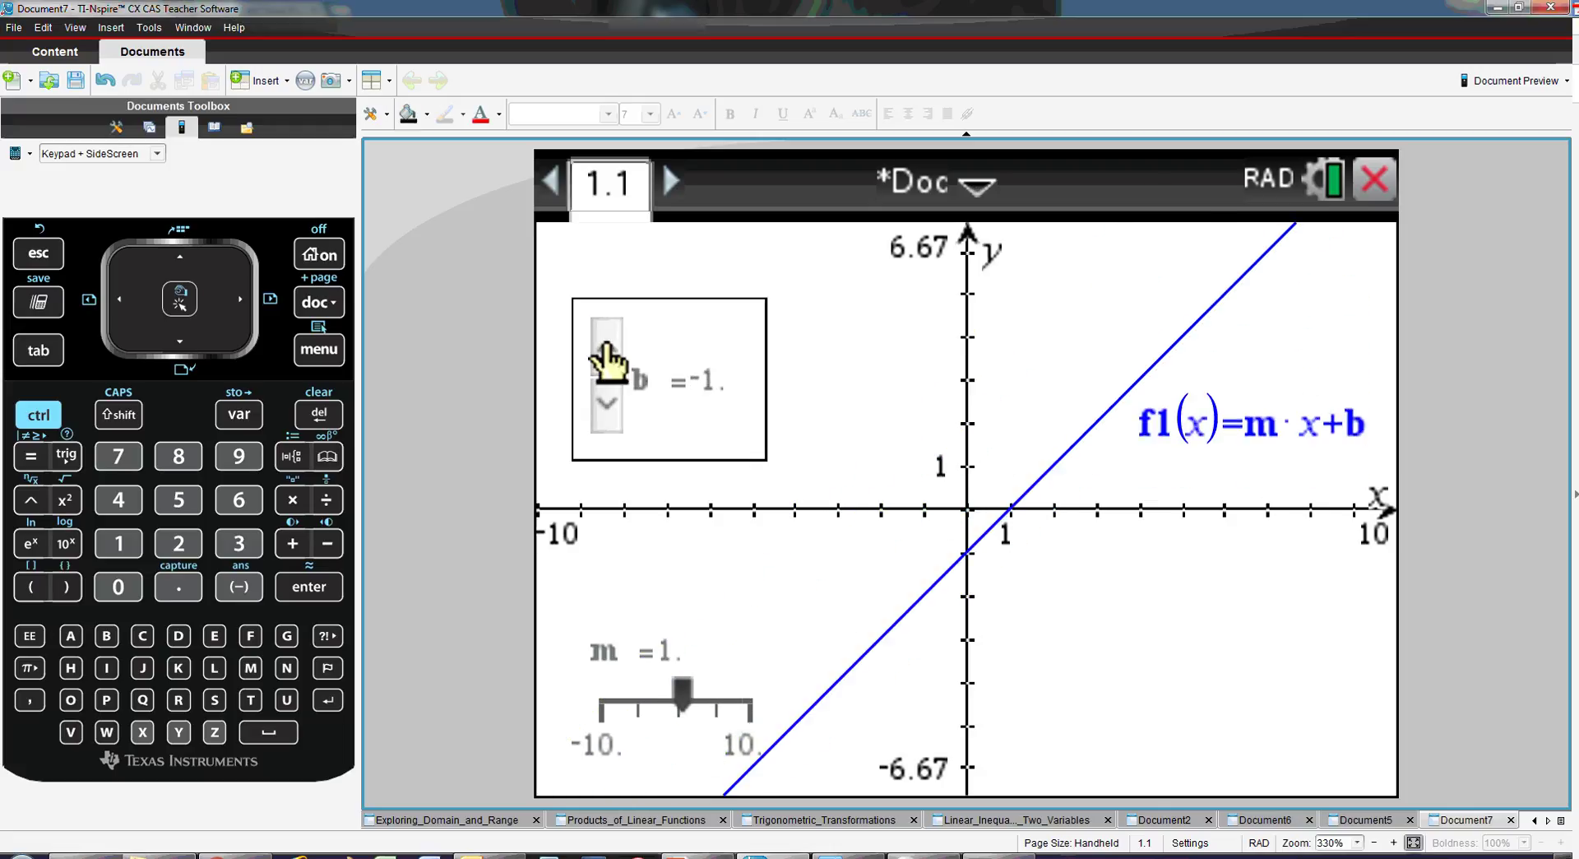
left_click(607, 349)
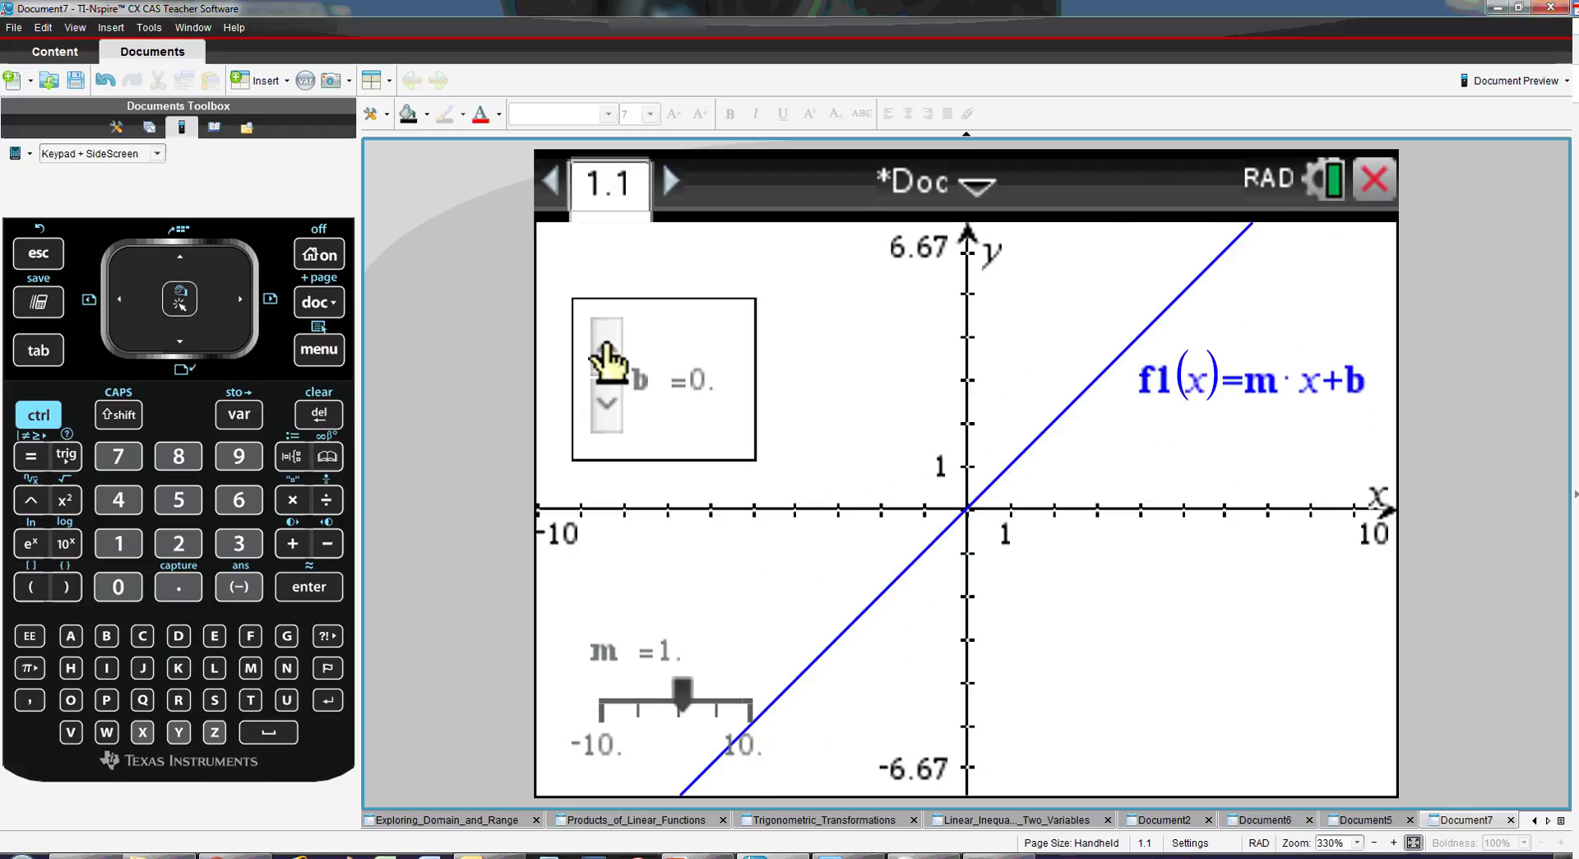
- Slide the m slider's handle to -2 to give the line a negative slope
left_click(697, 697)
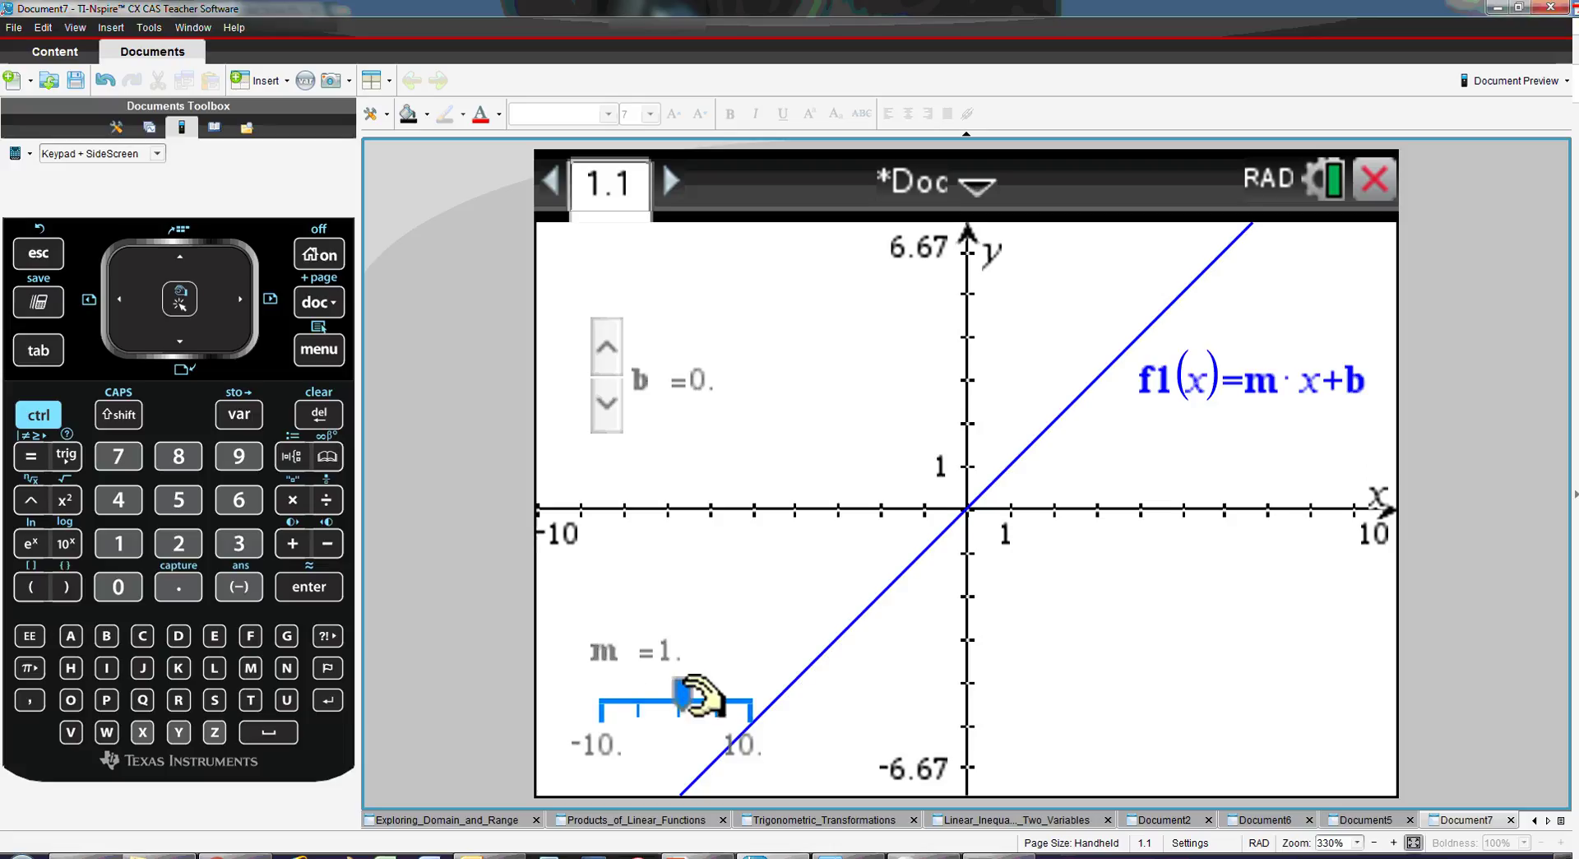
mouse_move(698, 697)
left_mouse_down()
mouse_move(655, 695)
mouse_move(716, 694)
mouse_move(669, 691)
left_mouse_up()
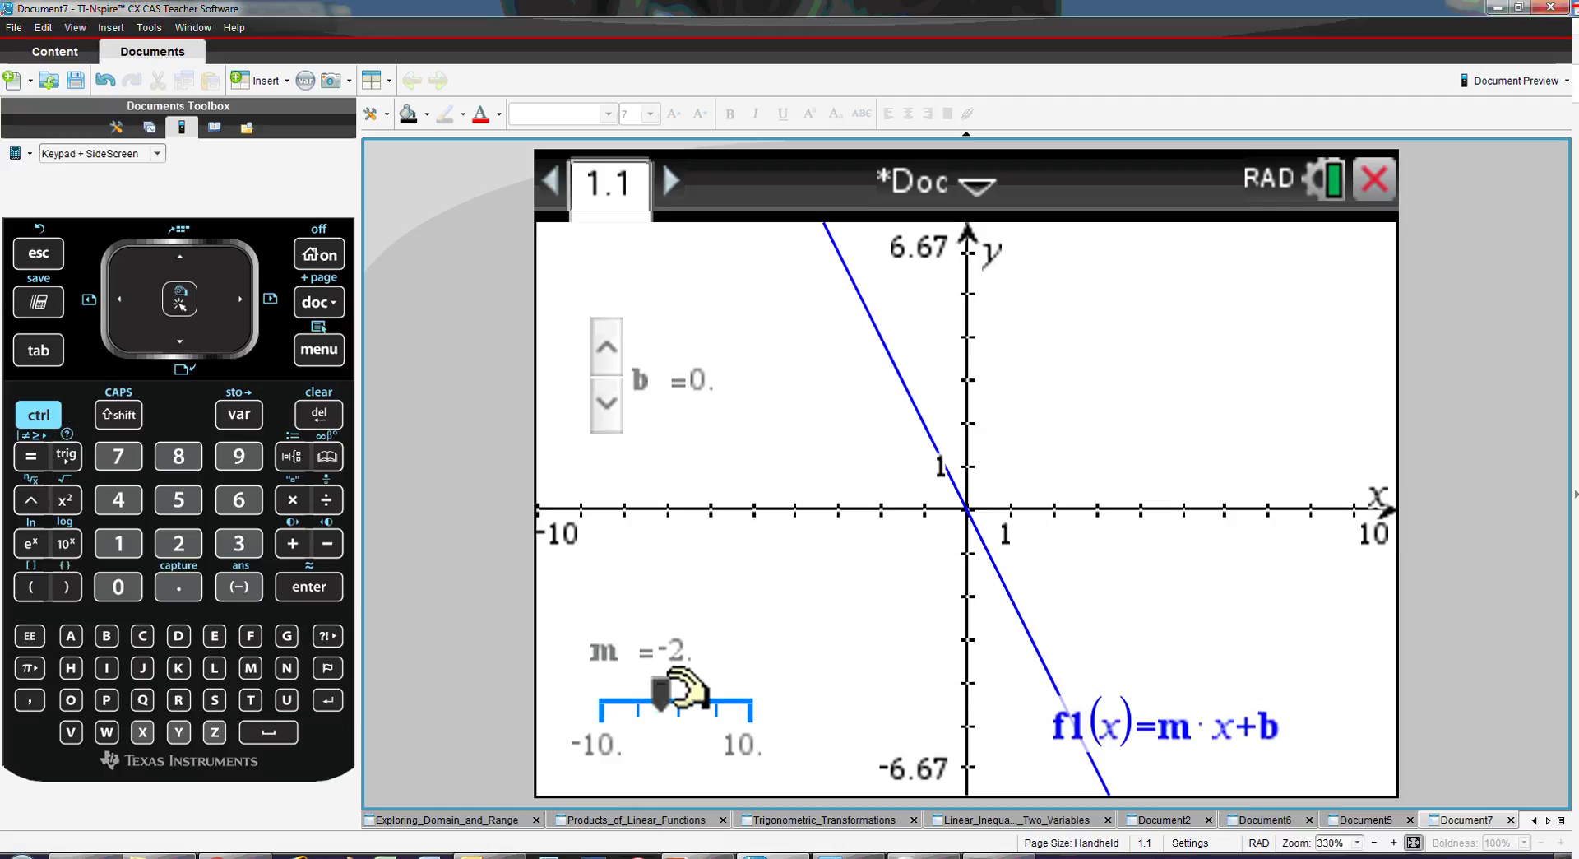
left_click_drag(680, 691, 673, 694)
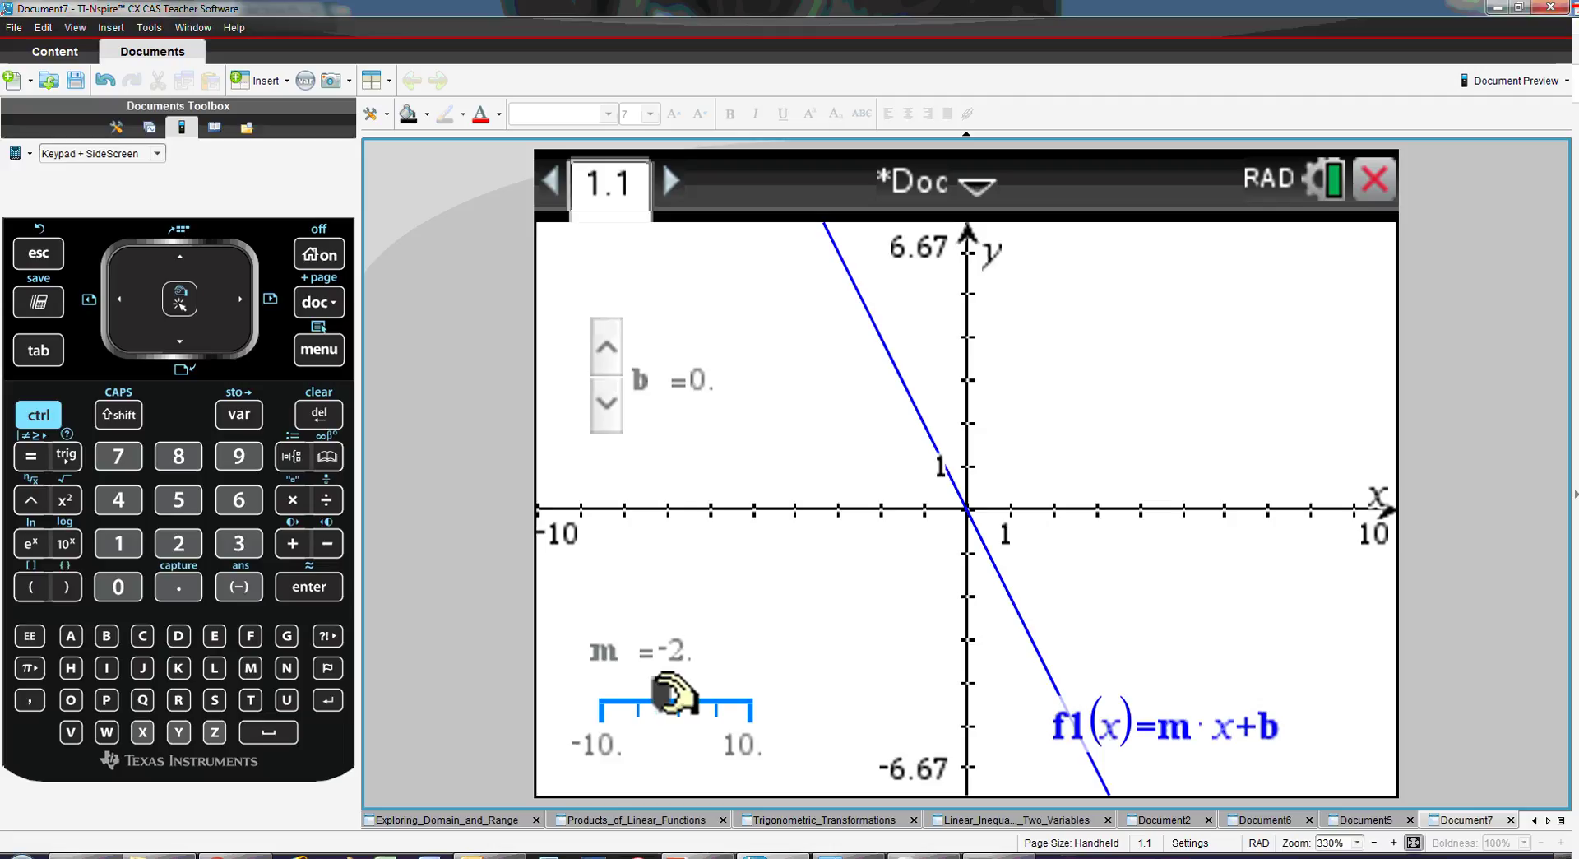
- Minimize the m slider and step m up to 10 to steepen the line
right_click(673, 693)
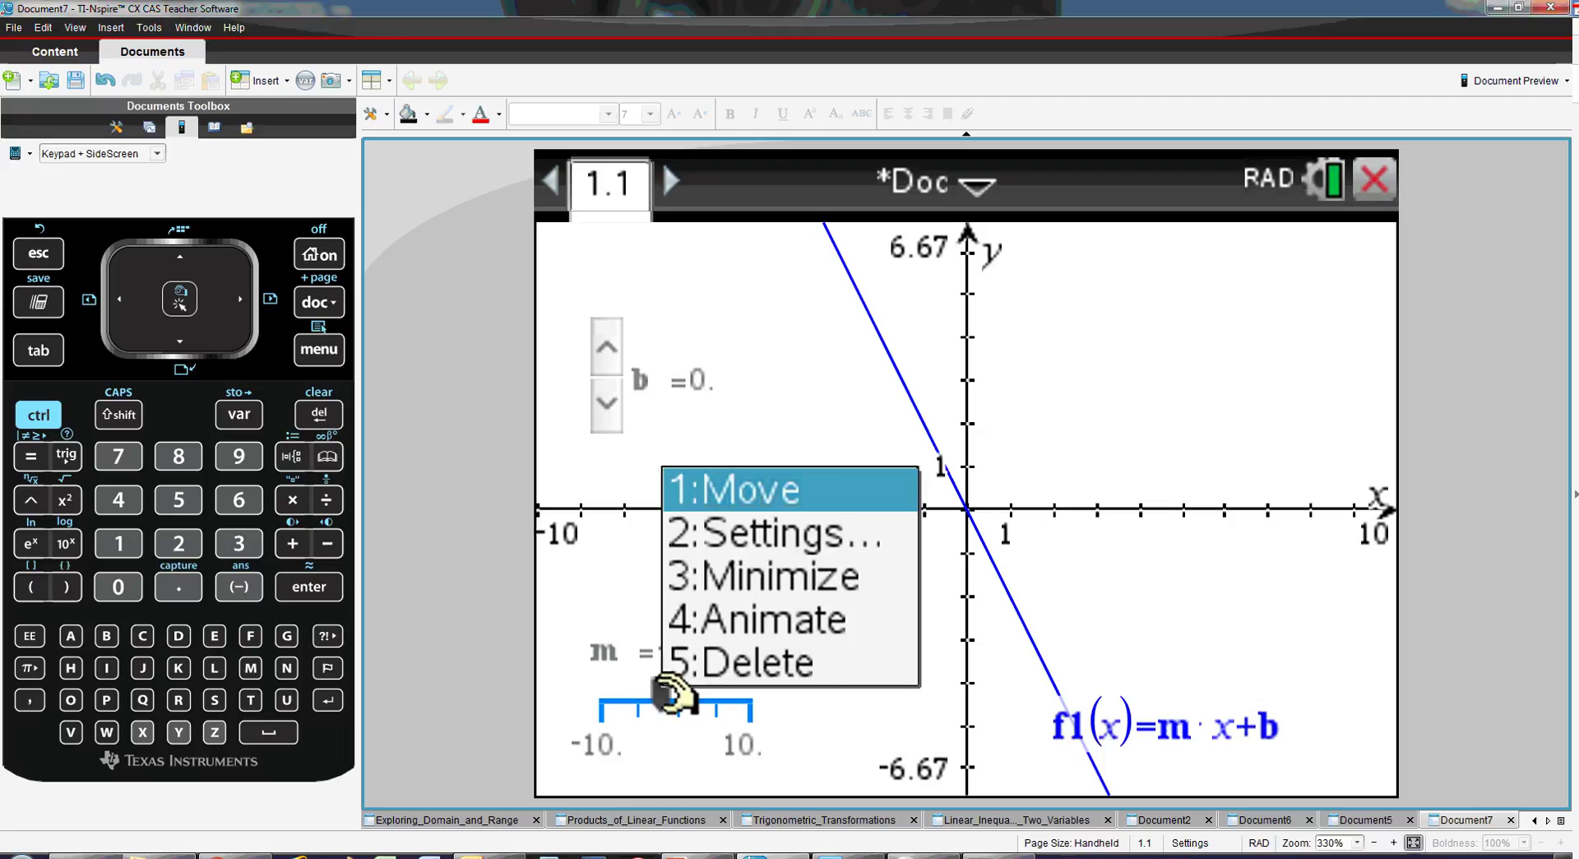
left_click(741, 580)
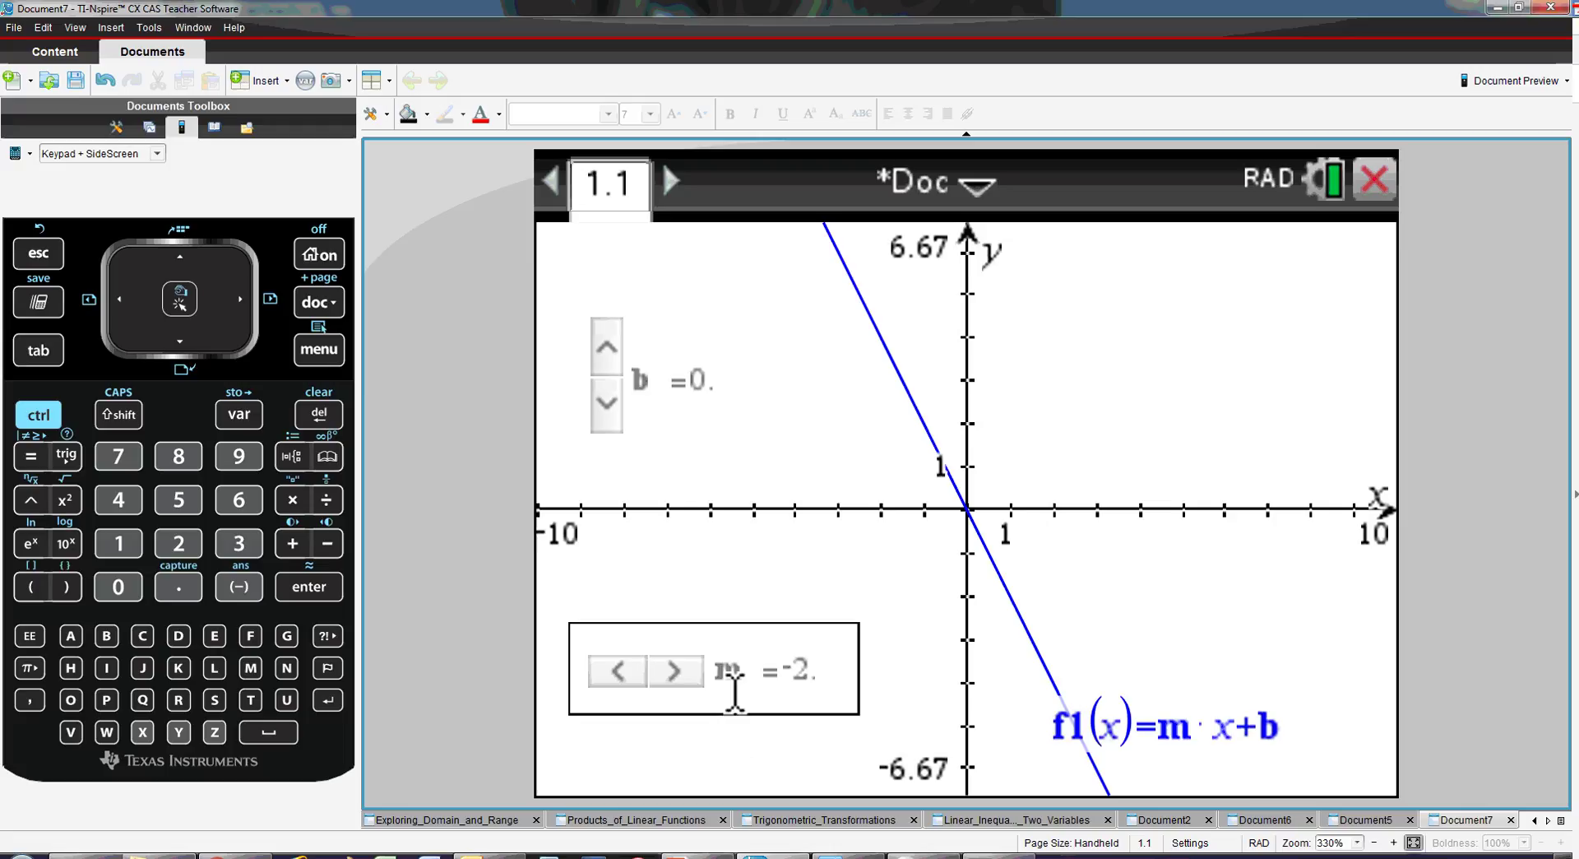
left_click(698, 681)
left_click(697, 682)
left_click(697, 681)
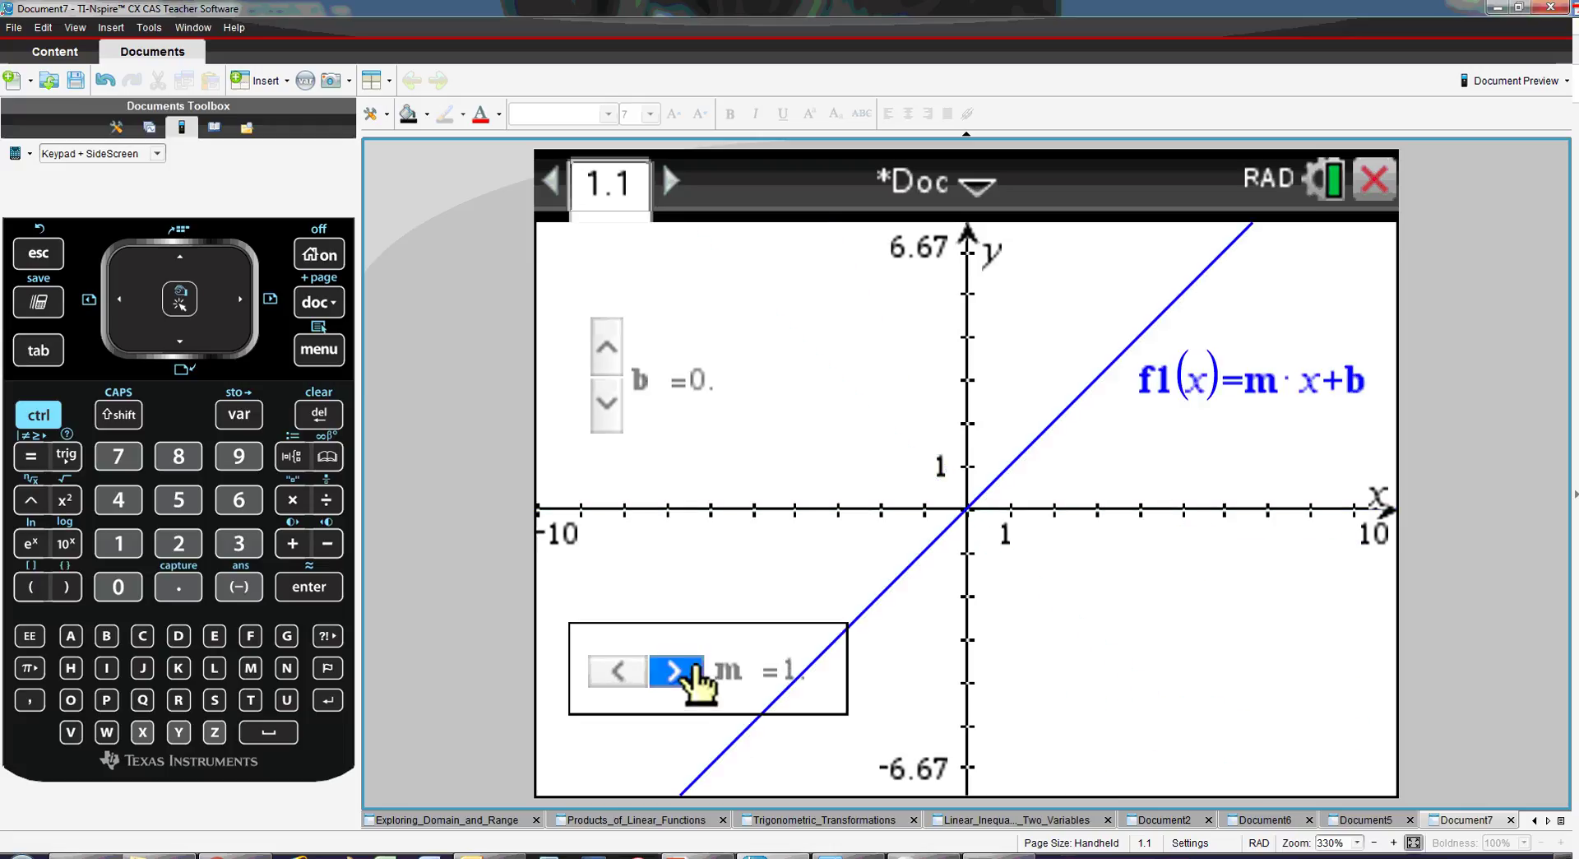
left_click(698, 681)
left_click(698, 681)
left_click(698, 681)
left_click(698, 681)
left_click(698, 681)
left_click(697, 681)
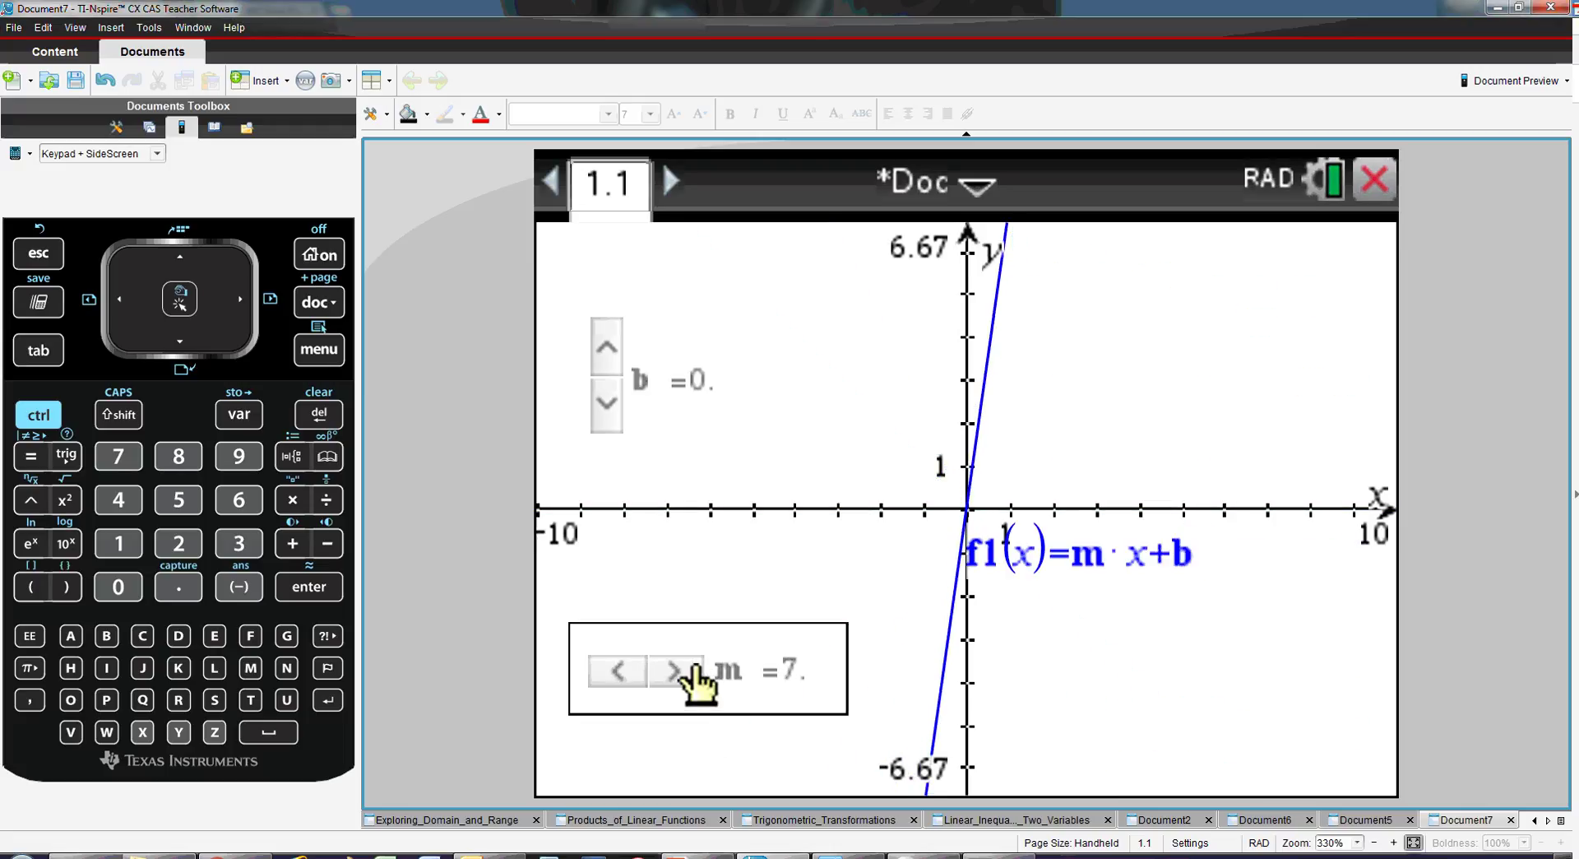
left_click(698, 681)
left_click(697, 681)
left_click(698, 681)
- Step the m slider down to 0 to make the line horizontal
left_click(625, 676)
left_click(625, 676)
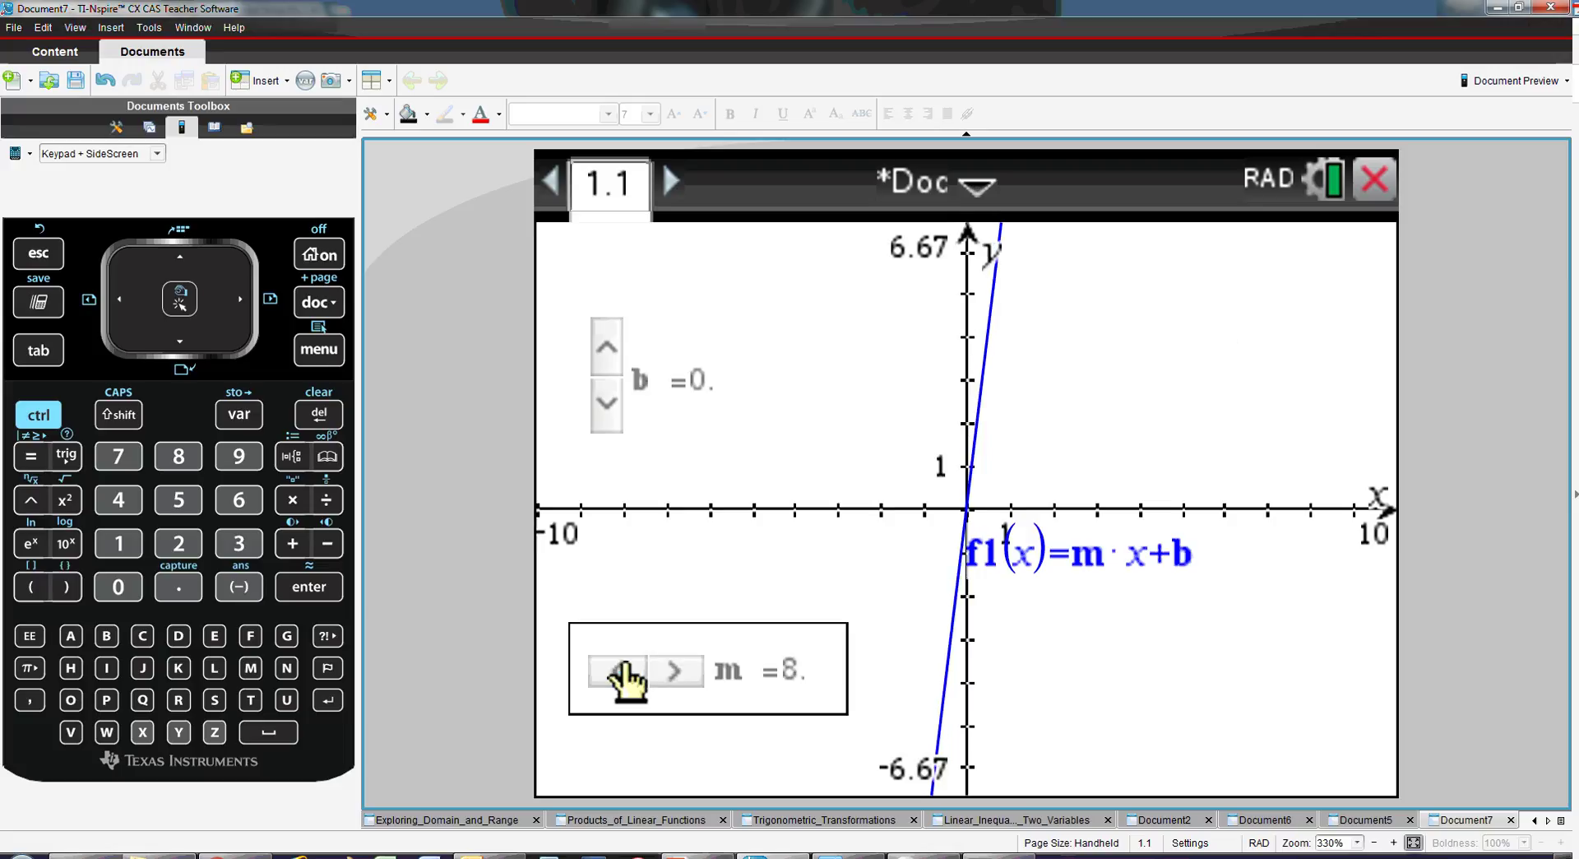
left_click(625, 677)
left_click(625, 676)
left_click(625, 676)
left_click(625, 676)
left_click(625, 676)
left_click(625, 677)
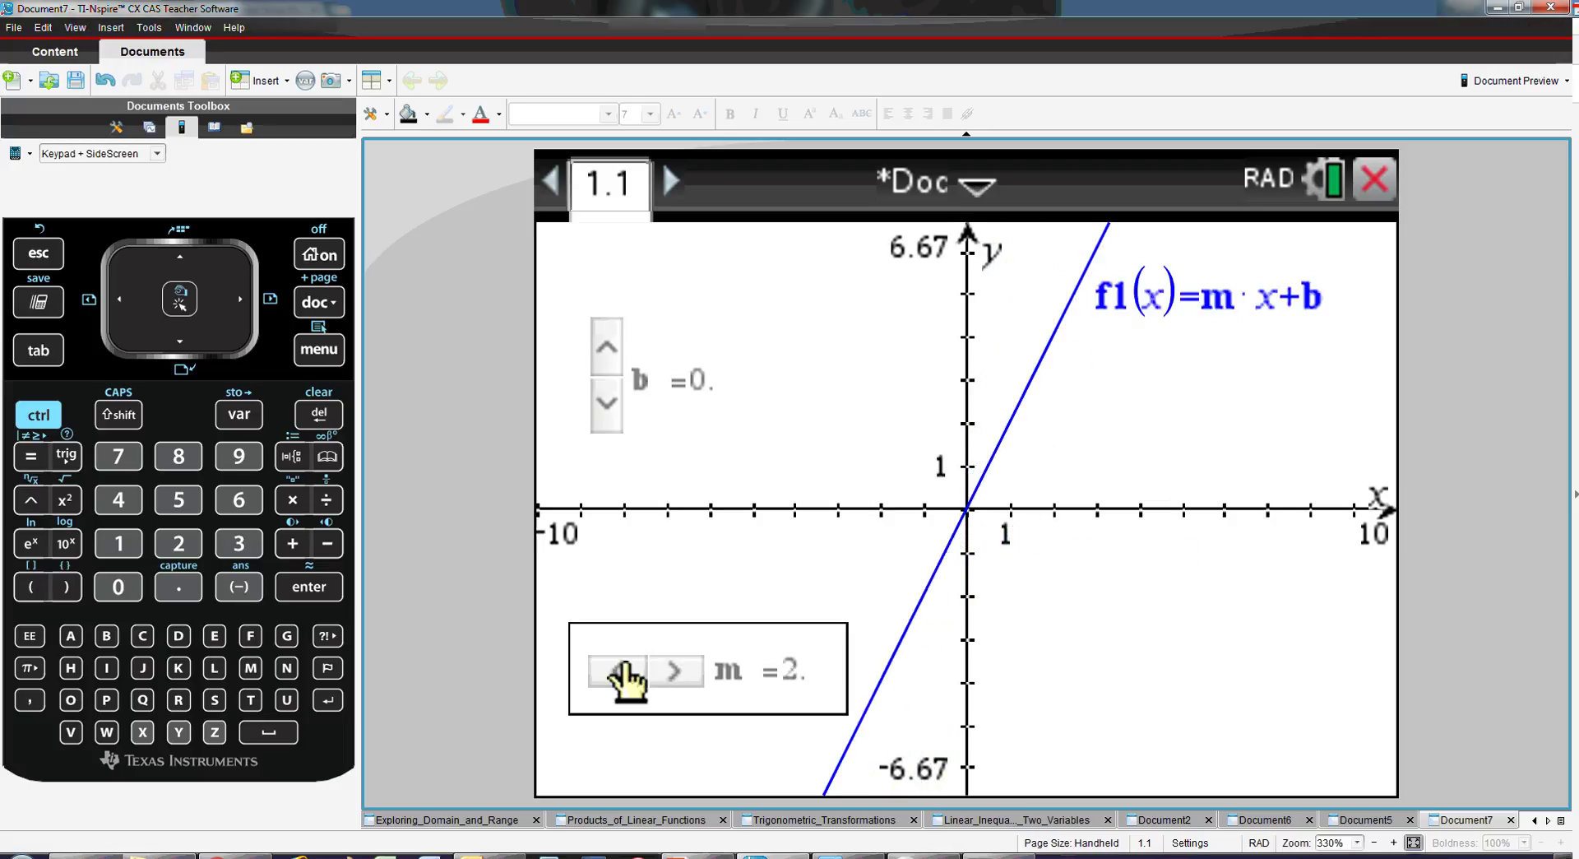
left_click(625, 676)
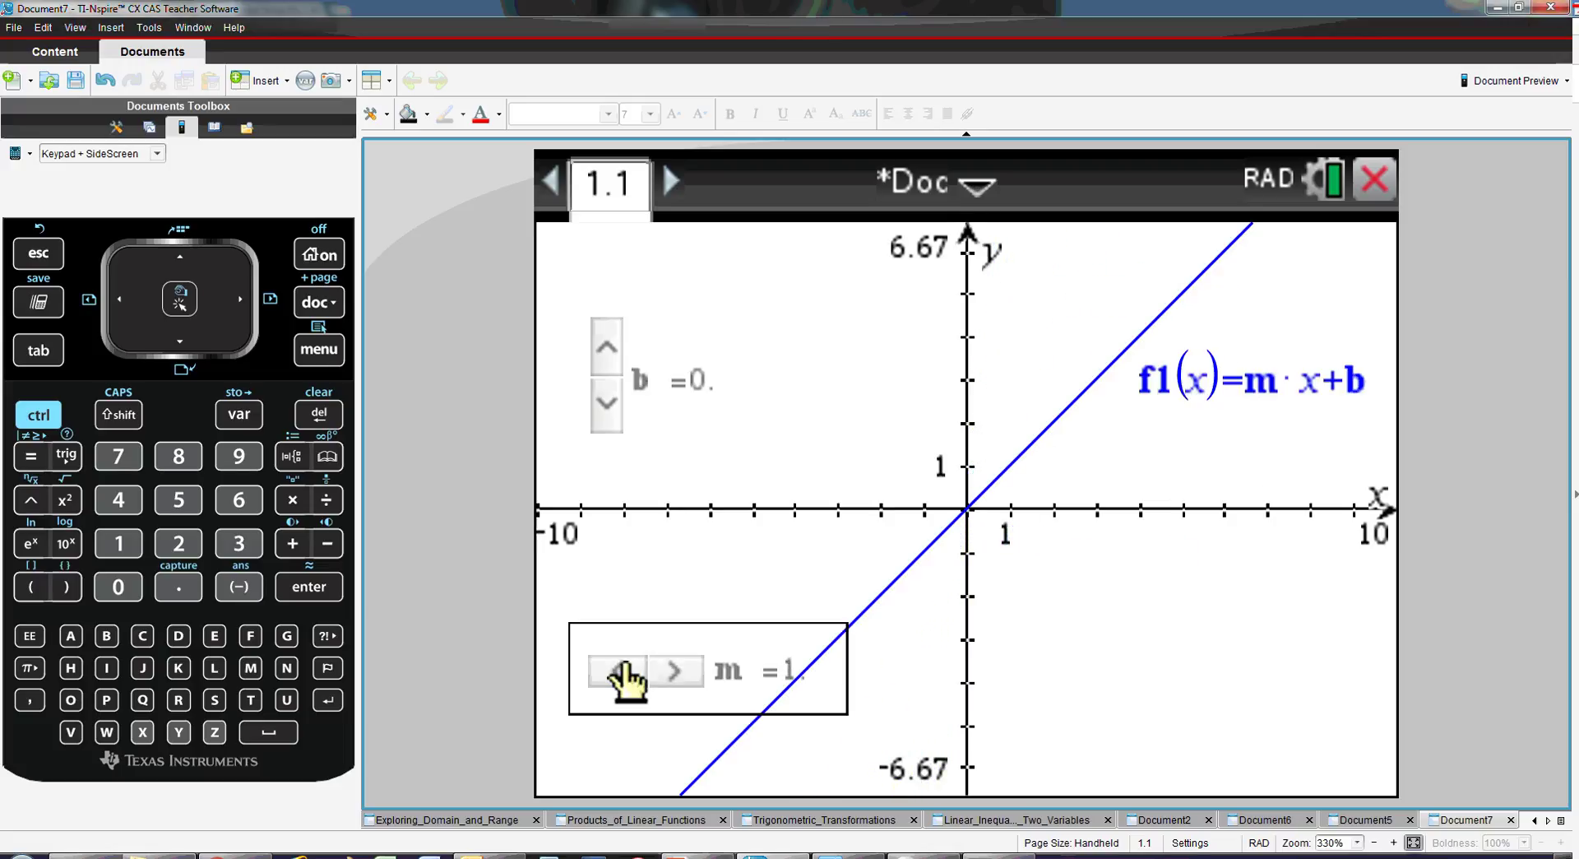
left_click(625, 676)
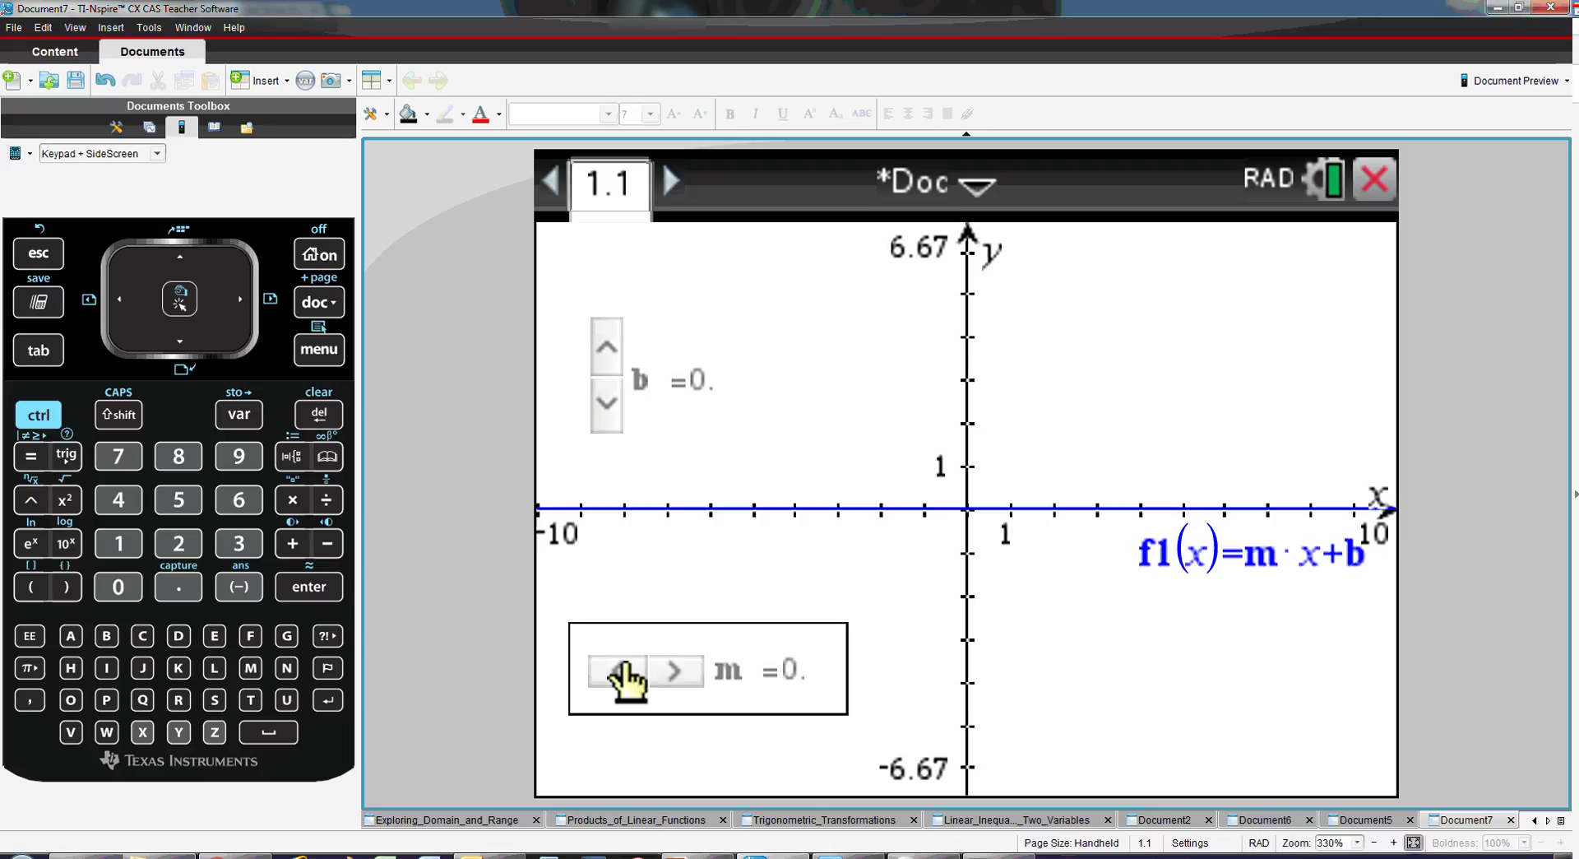
- Step the b slider up to 2 to raise the horizontal line
left_click(608, 347)
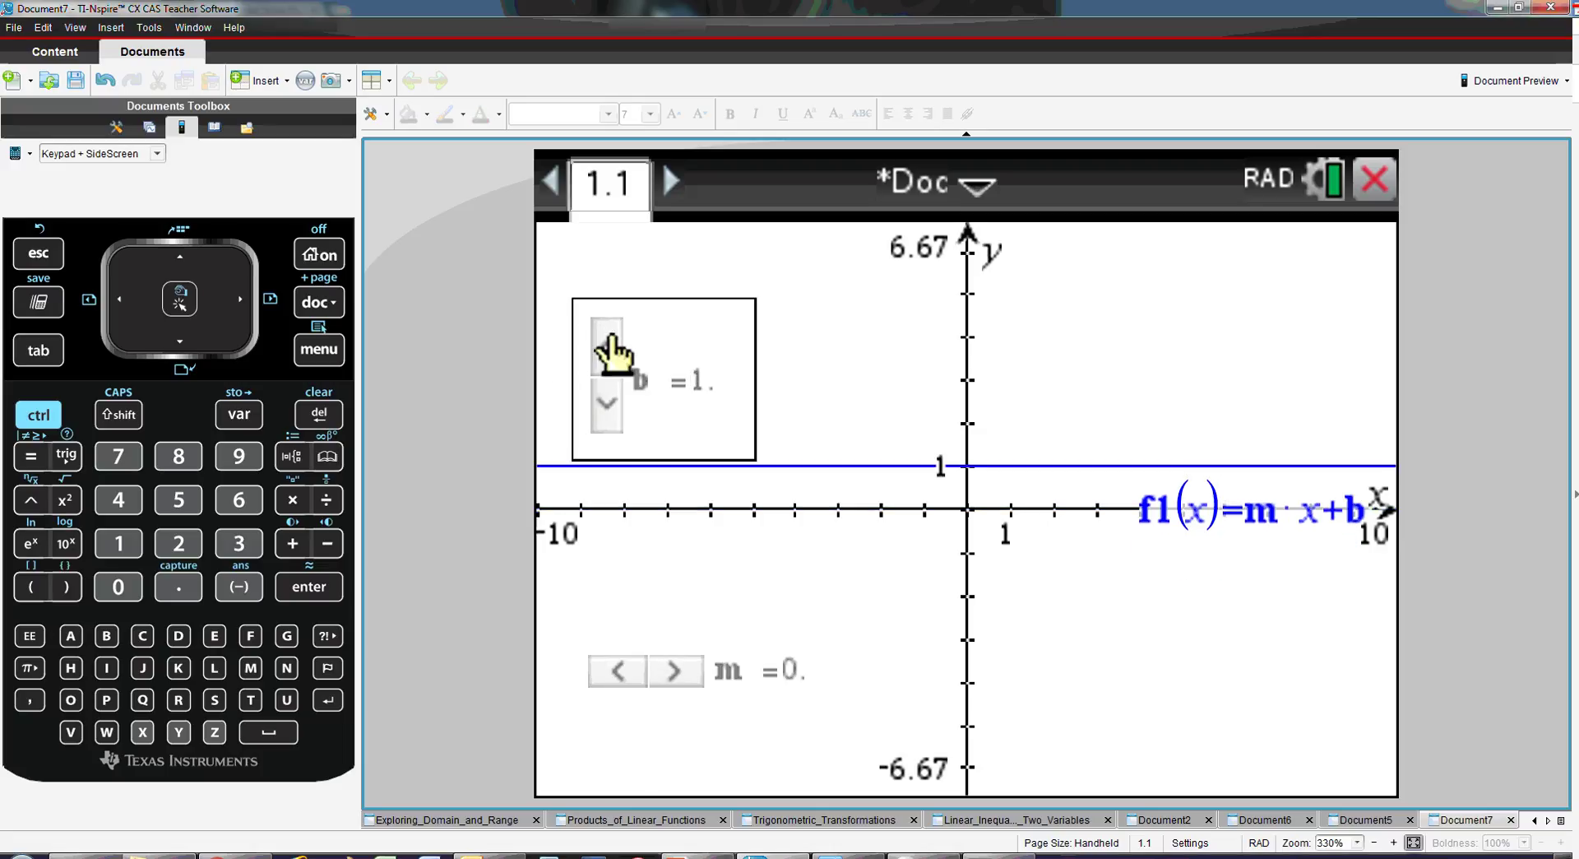
left_click(608, 347)
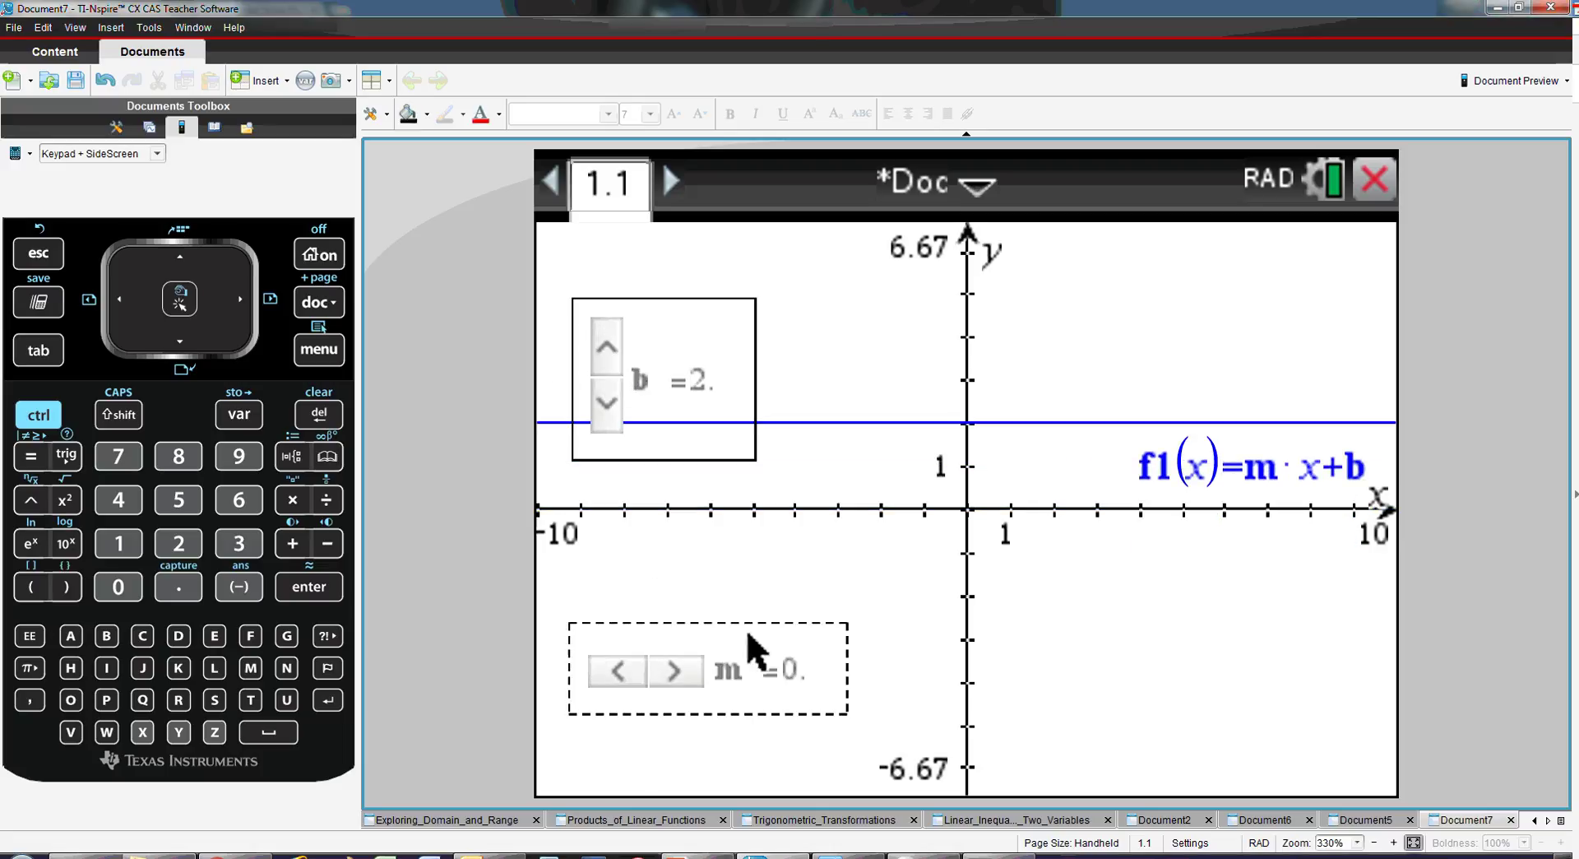
- Step the m slider down past -6 to give the line a steep negative slope
left_click(673, 675)
left_click(673, 675)
left_click(623, 673)
left_click(624, 673)
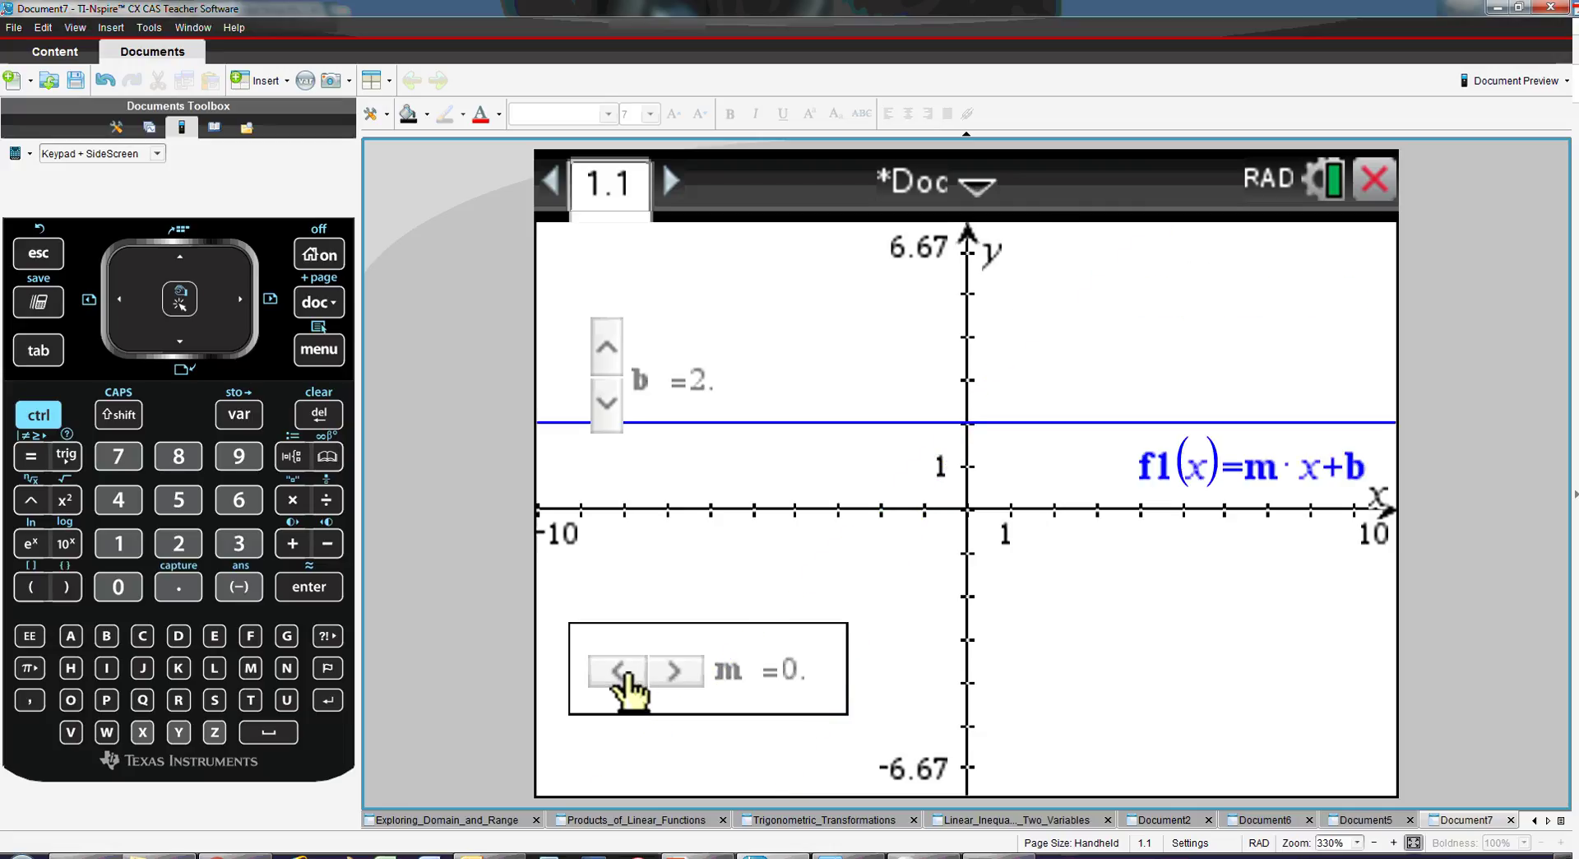
left_click(624, 673)
left_click(624, 672)
left_click(623, 673)
left_click(623, 673)
left_click(623, 673)
left_click(624, 673)
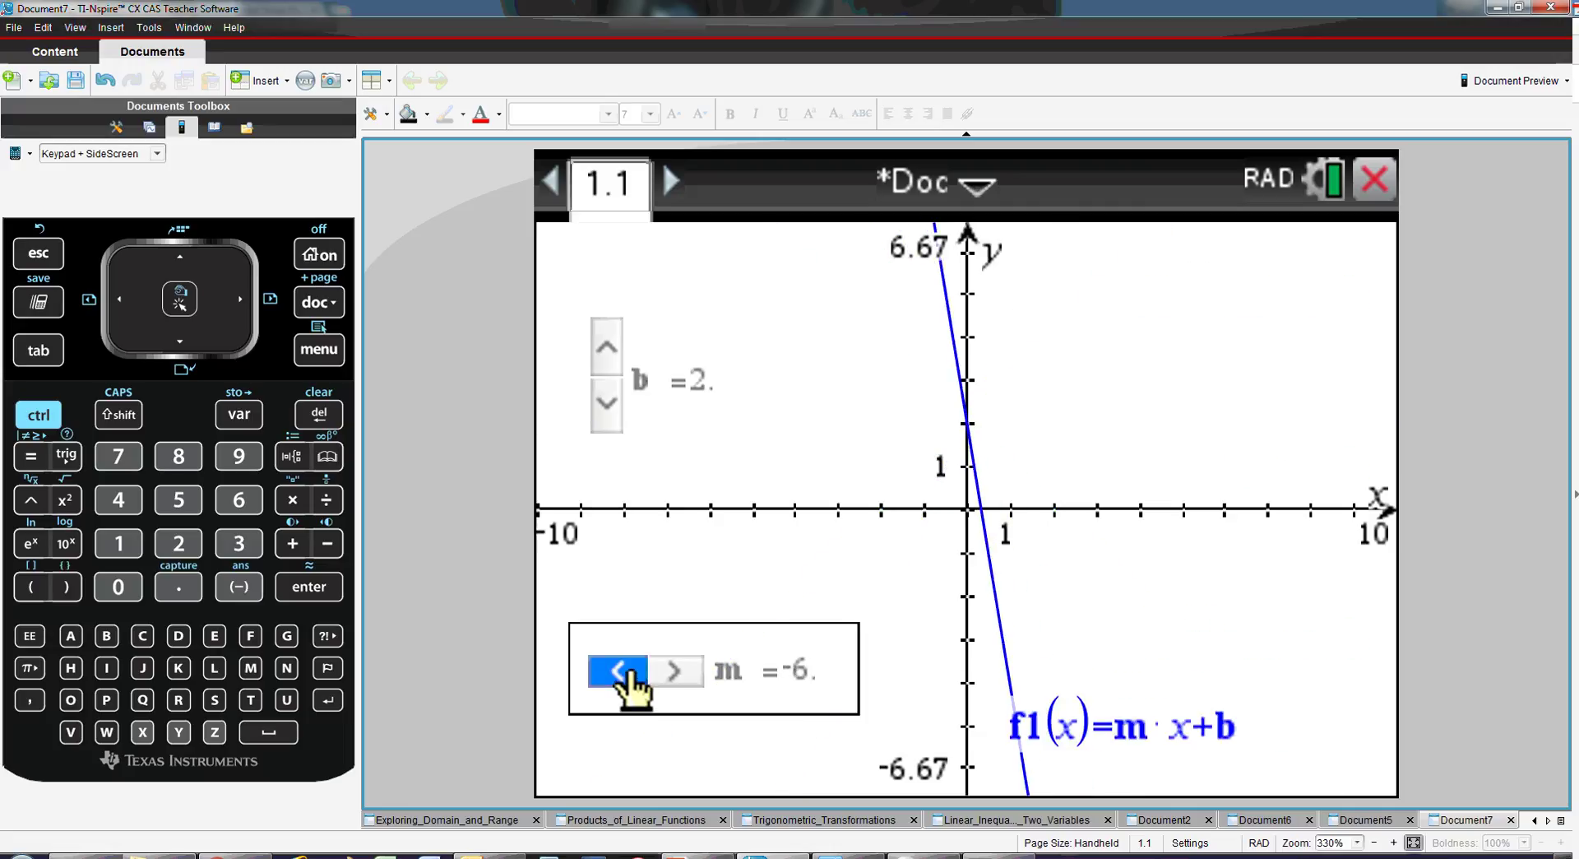
left_click(625, 674)
left_click(625, 675)
left_click(623, 673)
- Step the m slider back up to 1 to give the line a positive slope
left_click(674, 671)
left_click(674, 671)
left_click(674, 671)
left_click(674, 671)
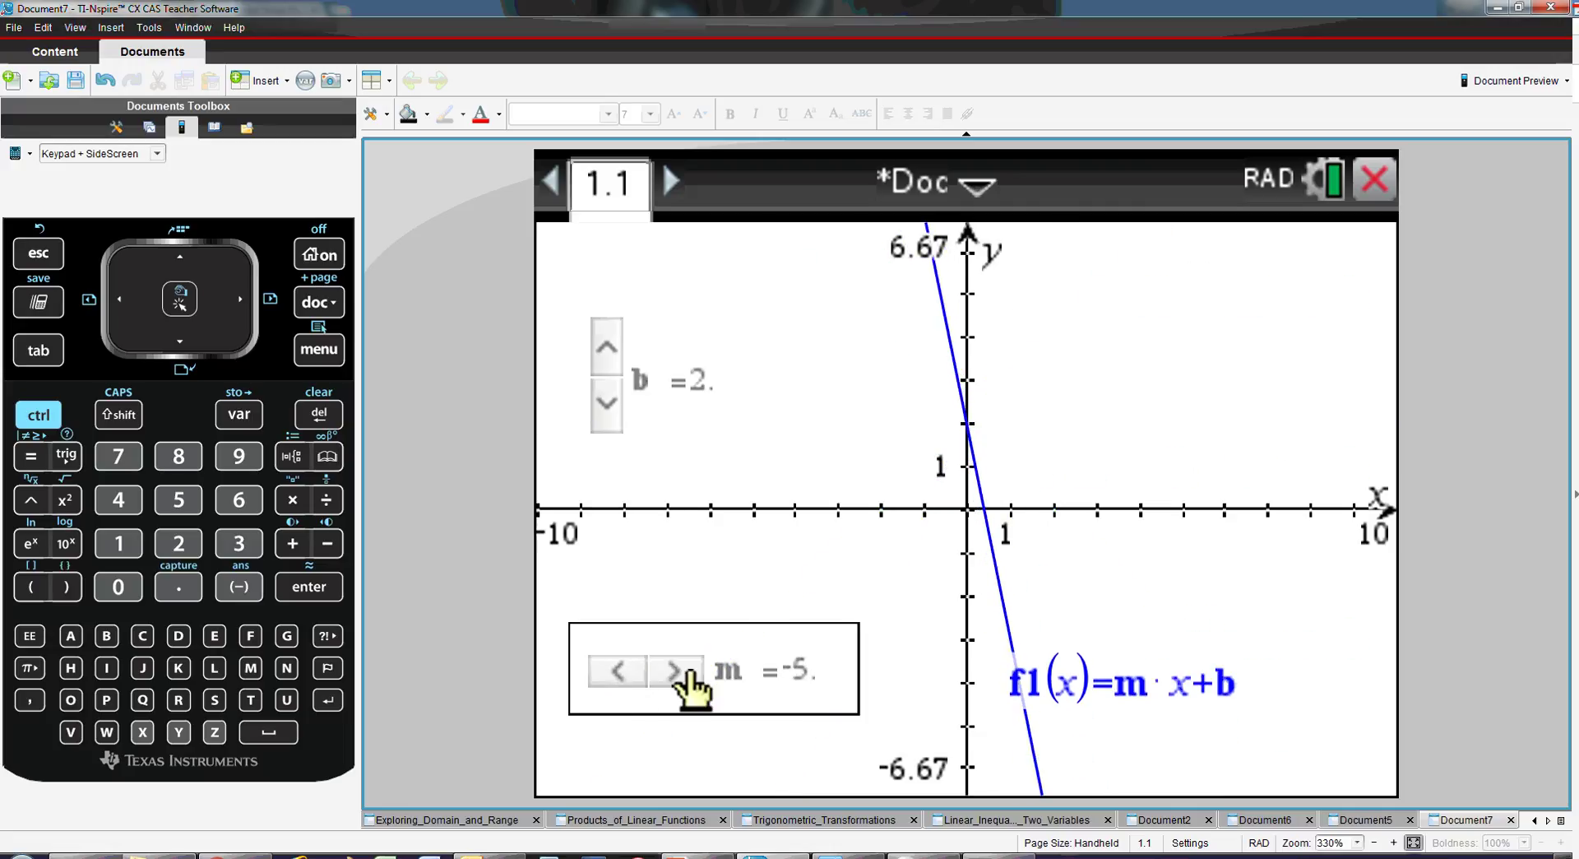
left_click(675, 671)
left_click(674, 671)
left_click(675, 671)
left_click(687, 670)
left_click(688, 670)
left_click(689, 670)
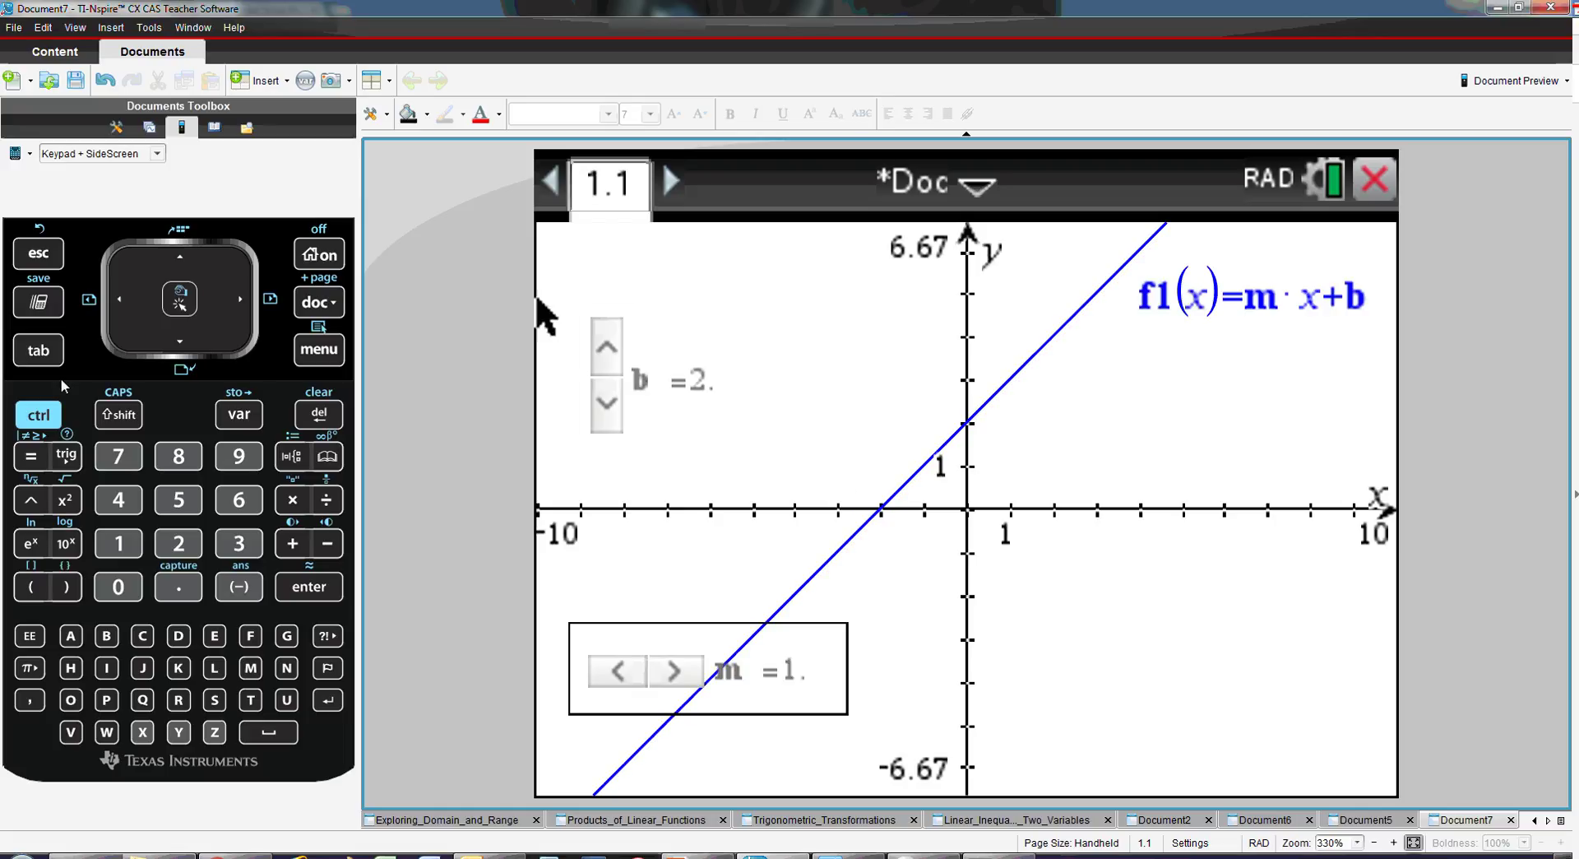
- Add page 1.2 to the current problem and leave it without an application
left_click(45, 418)
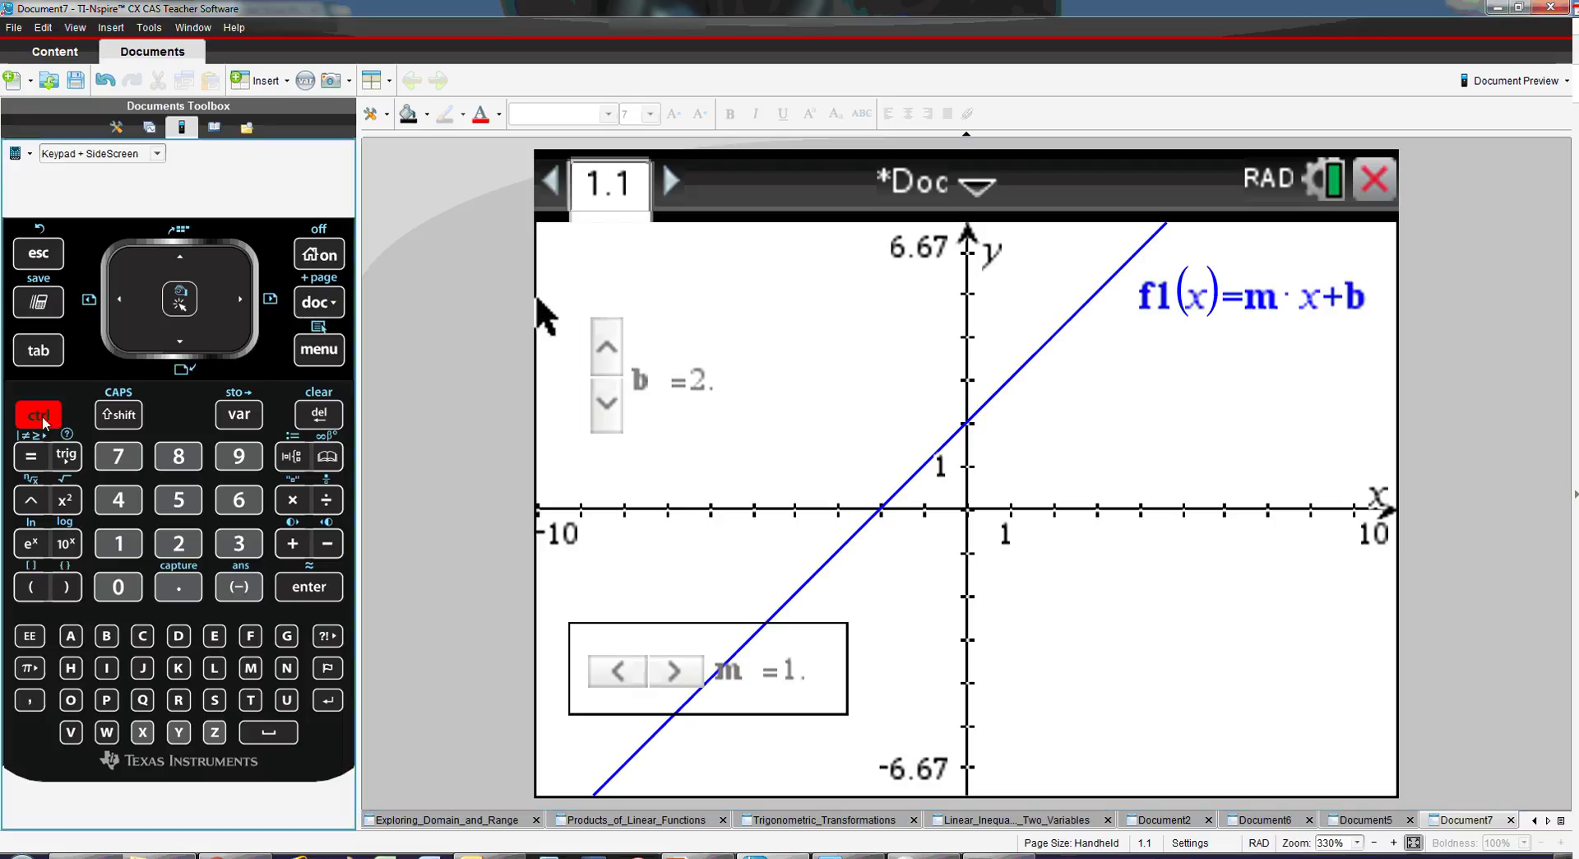
key("Escape")
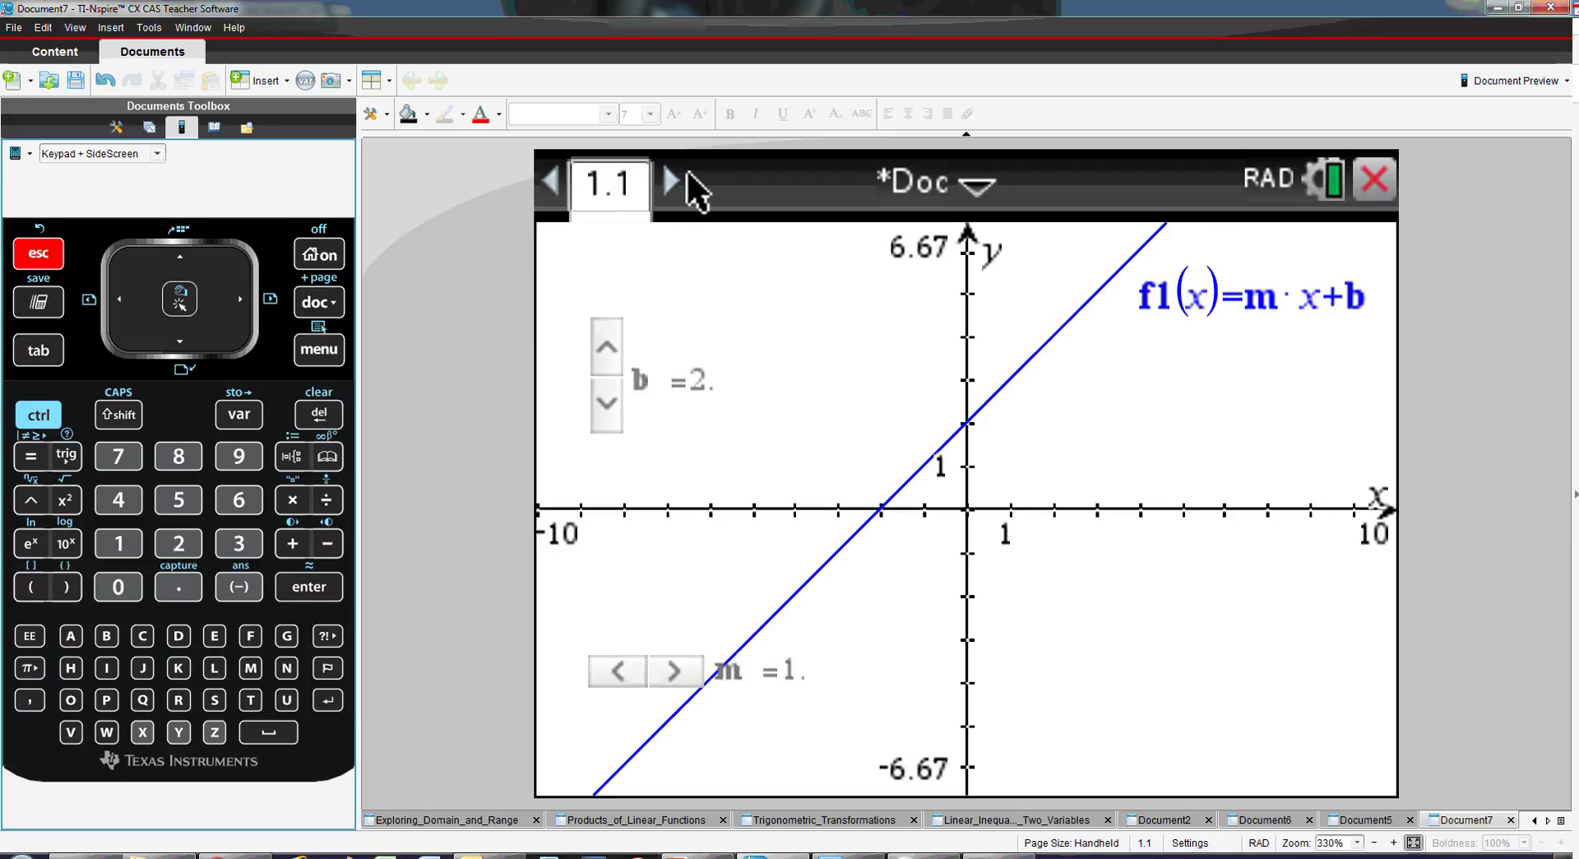
left_click(329, 314)
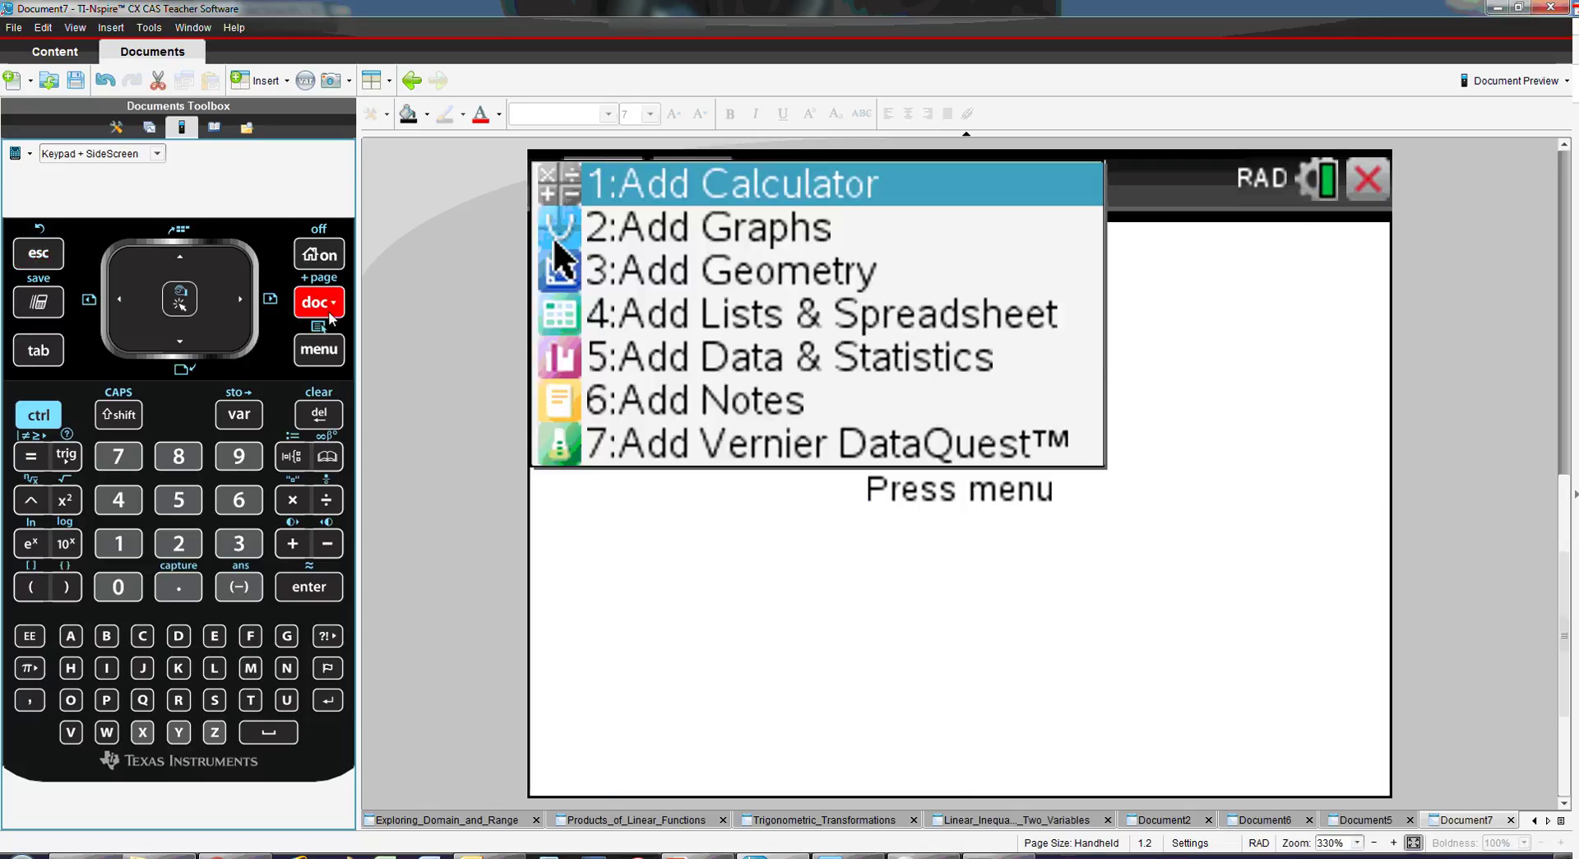
key("Escape")
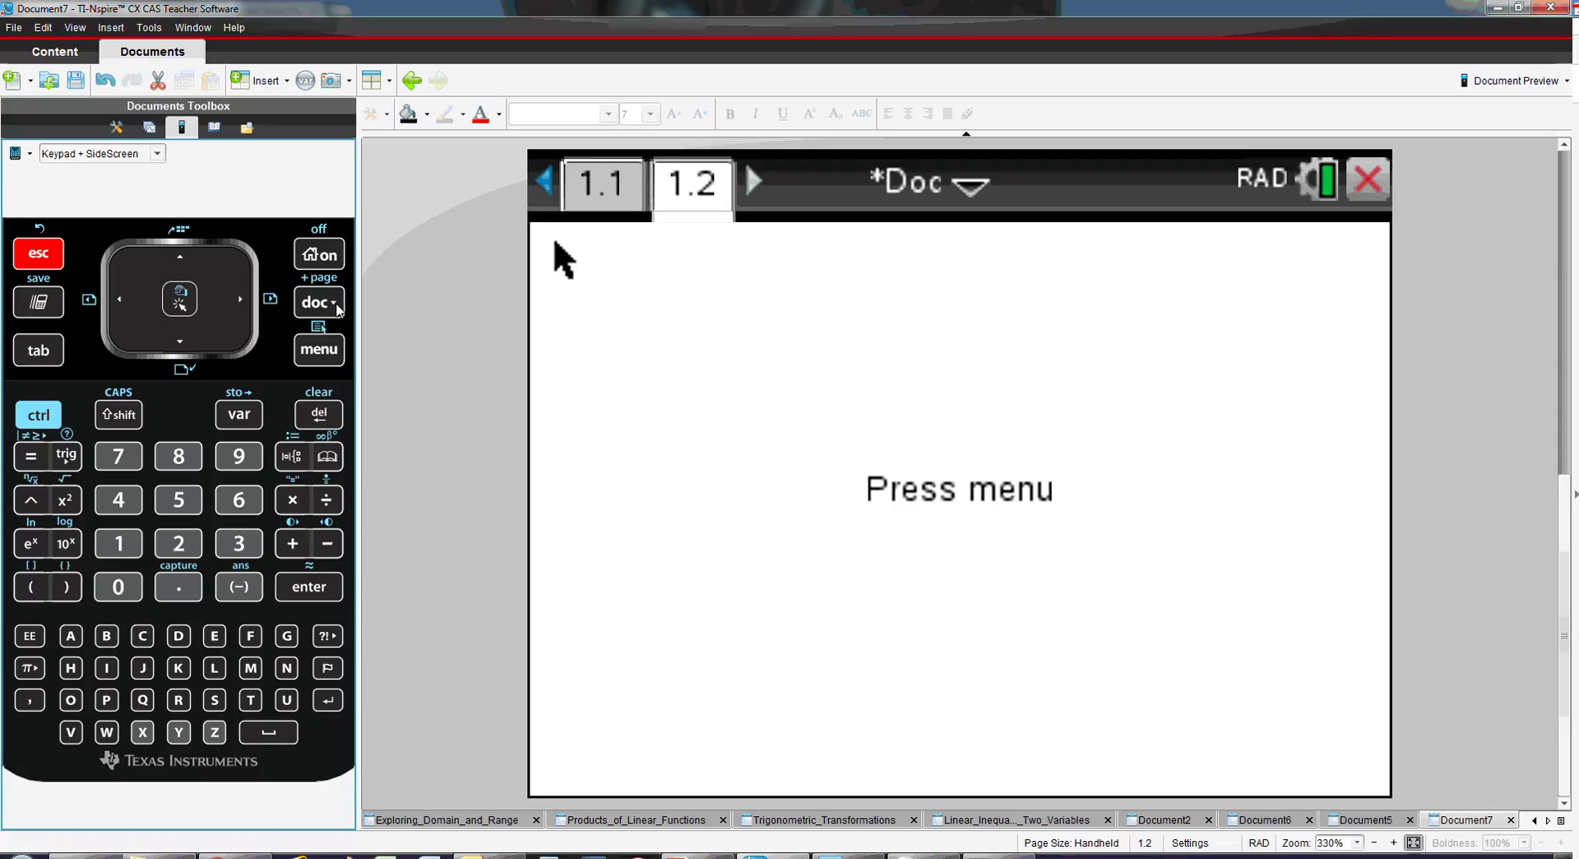
- Insert a new problem in the document and add a Graphs application to its first page
left_click(335, 306)
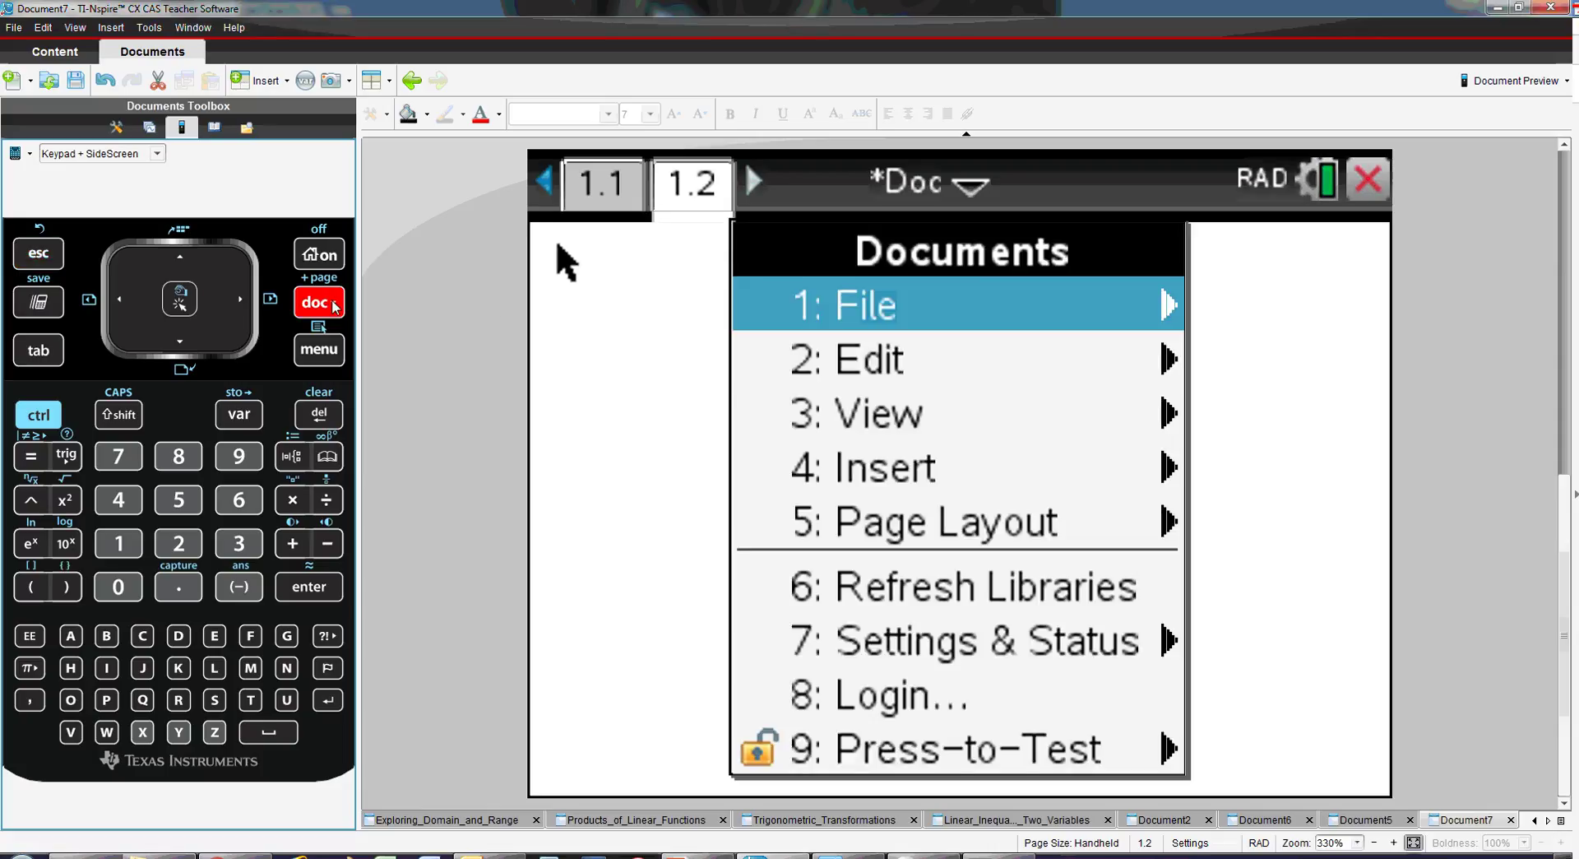
mouse_move(941, 448)
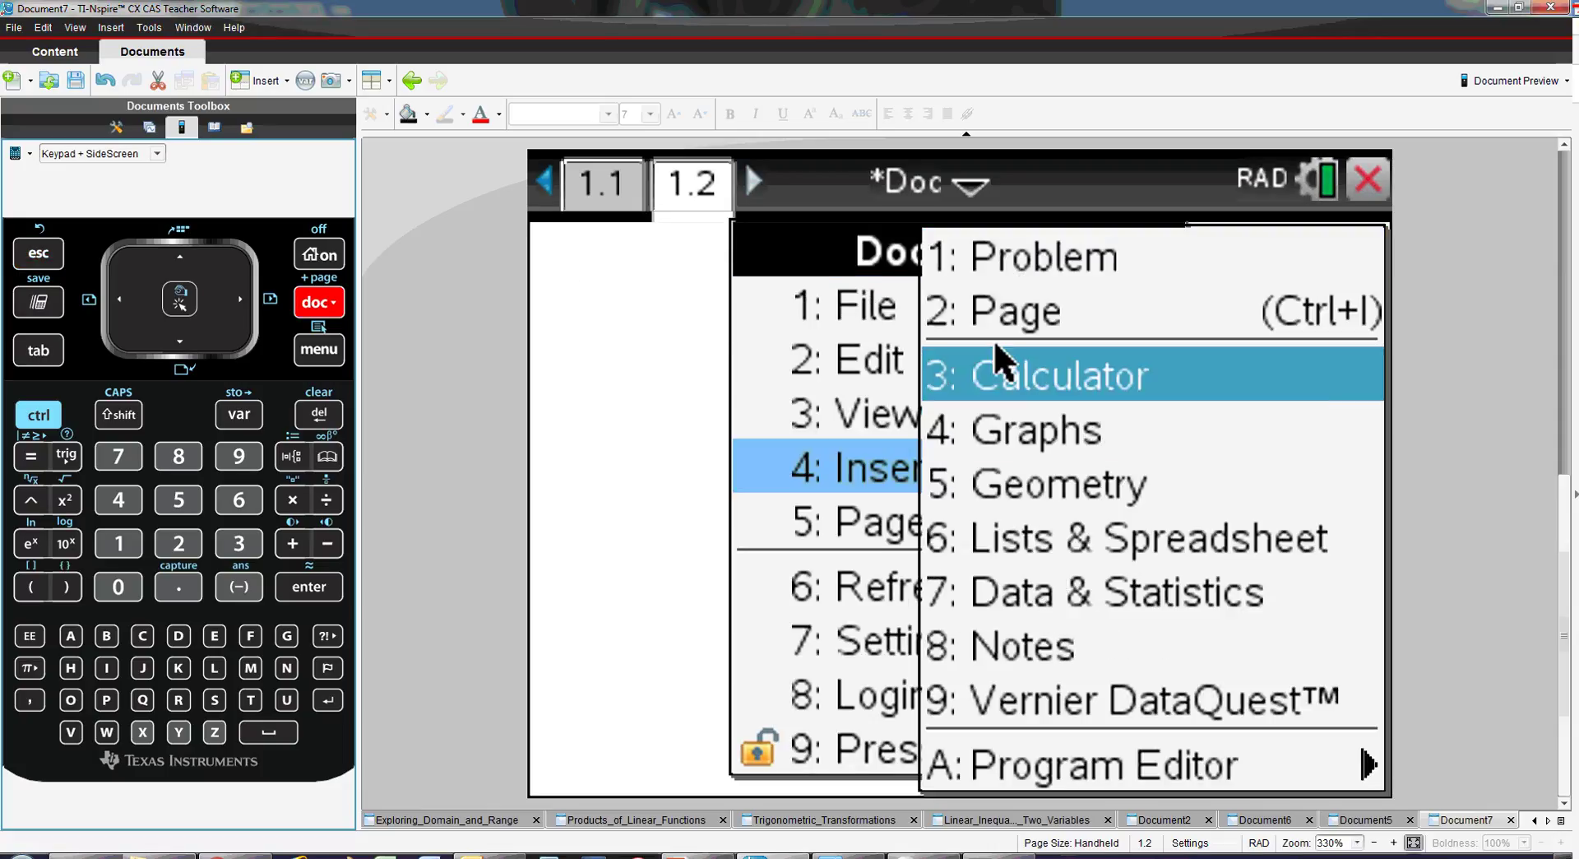
left_click(1028, 260)
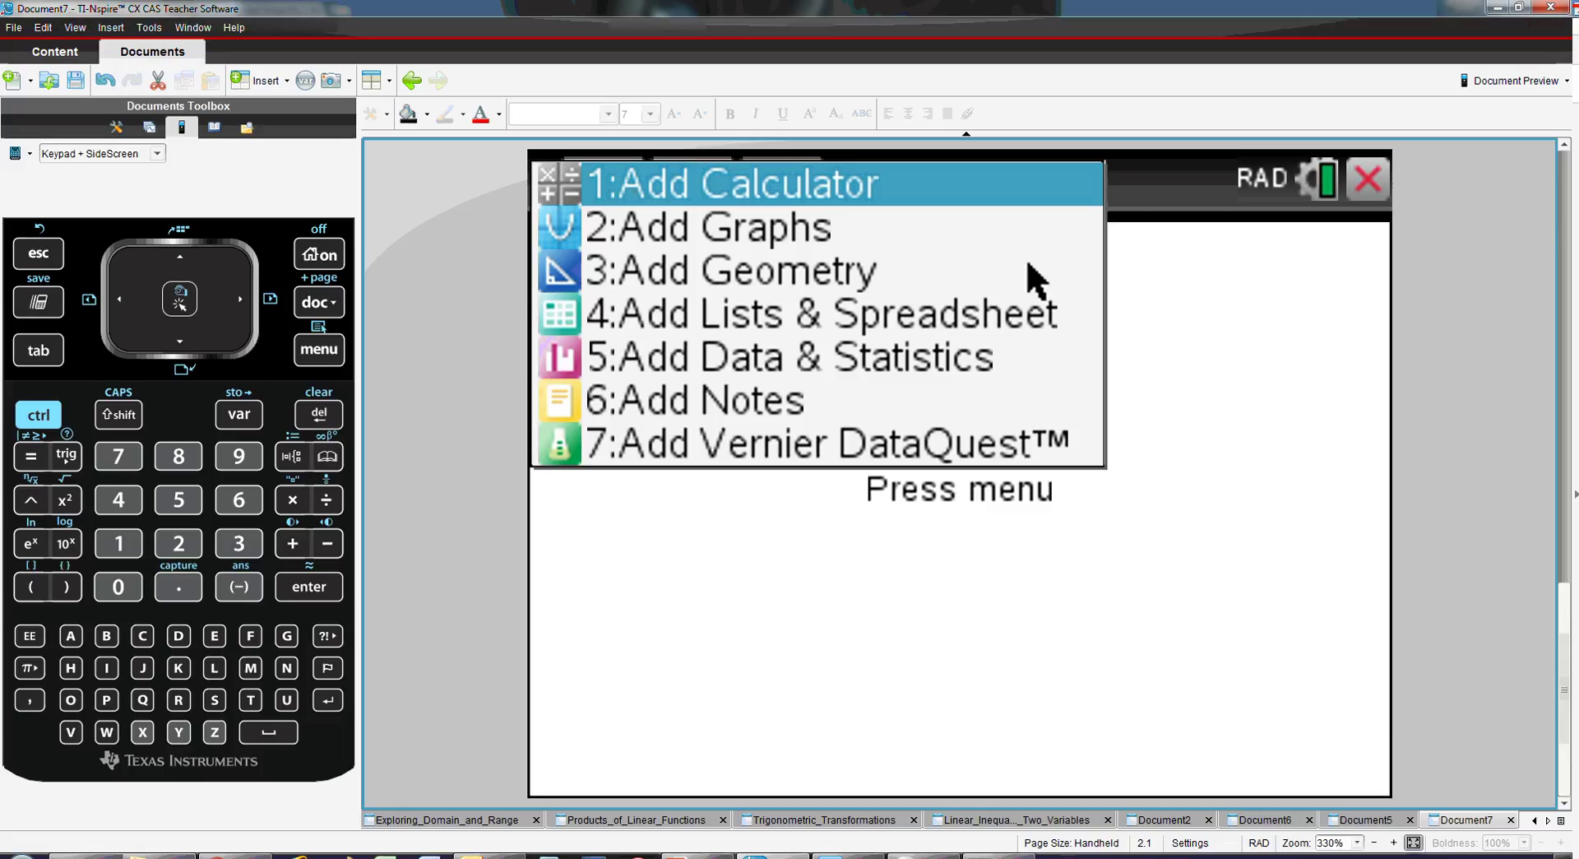
left_click(804, 235)
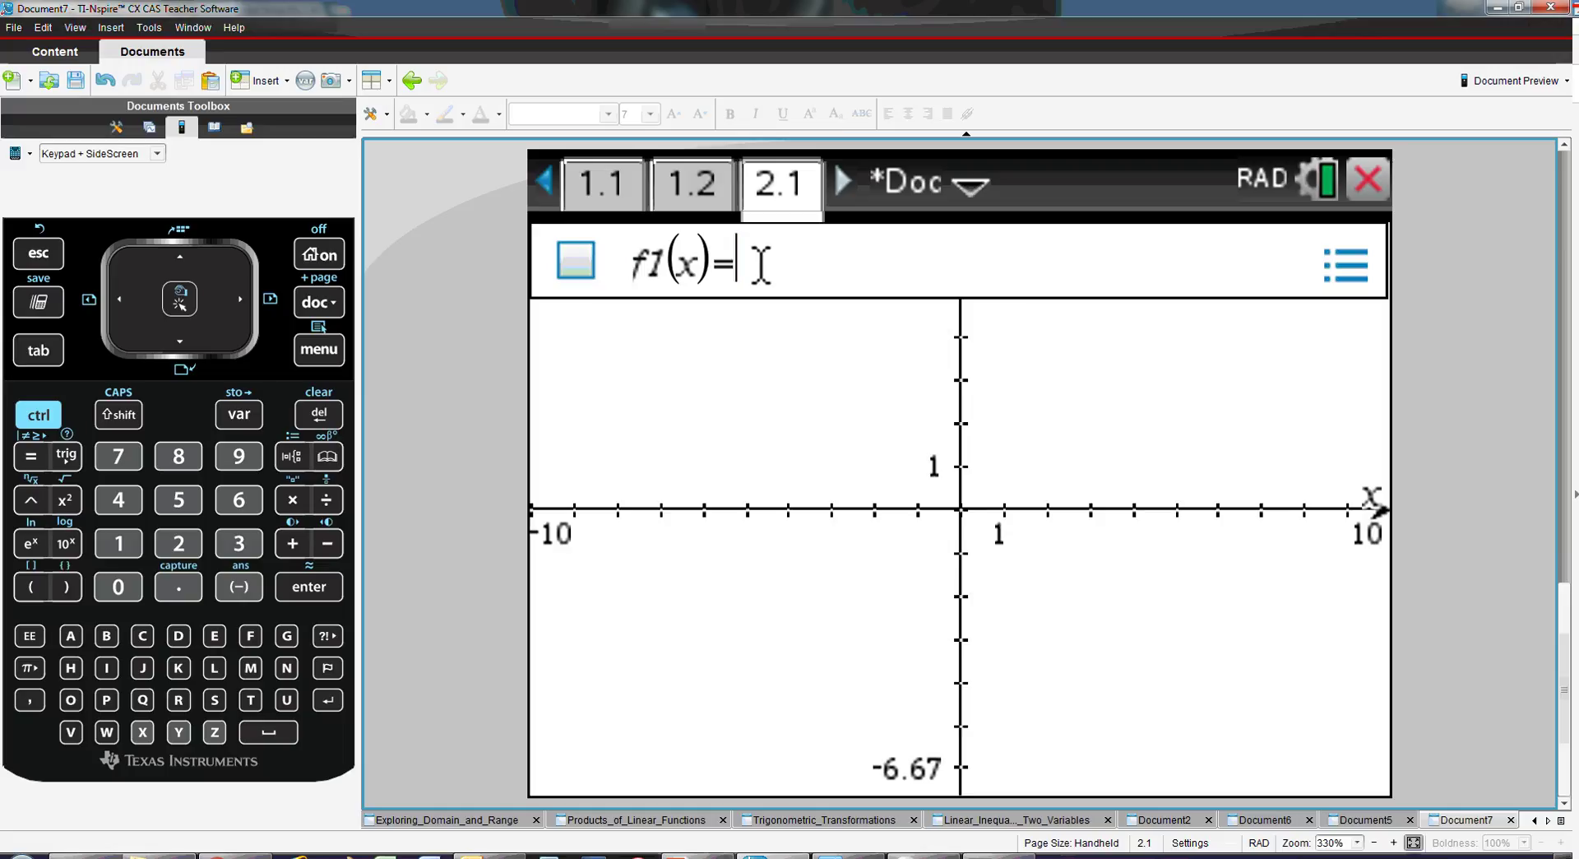
- Enter the vertex-form quadratic f1(x)=a·(x-h)²+k as the function to graph
type("a·")
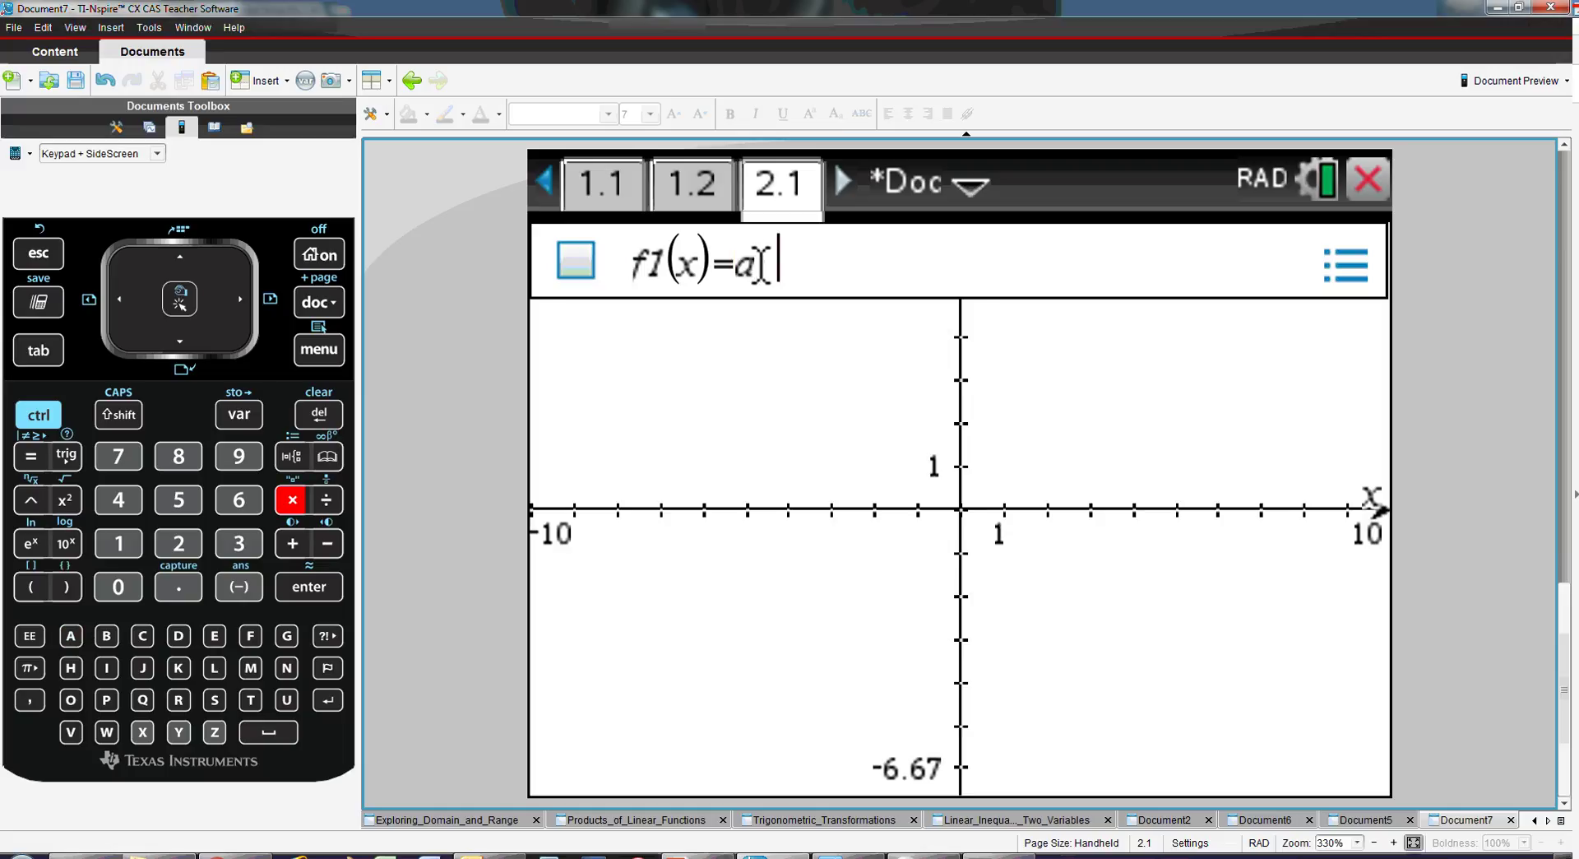
type("(")
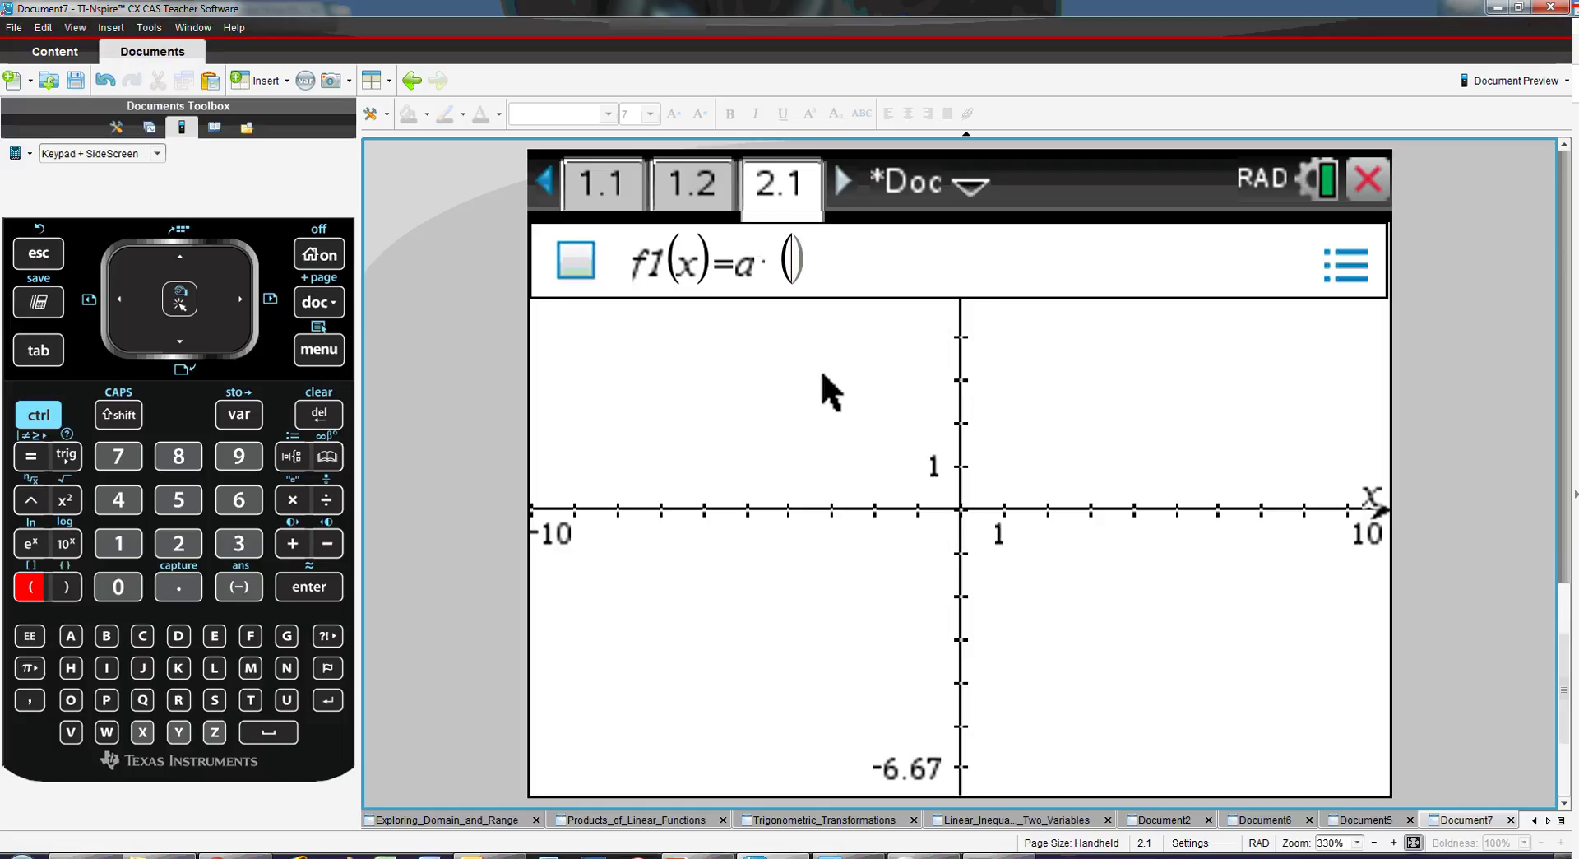
type("x-h)")
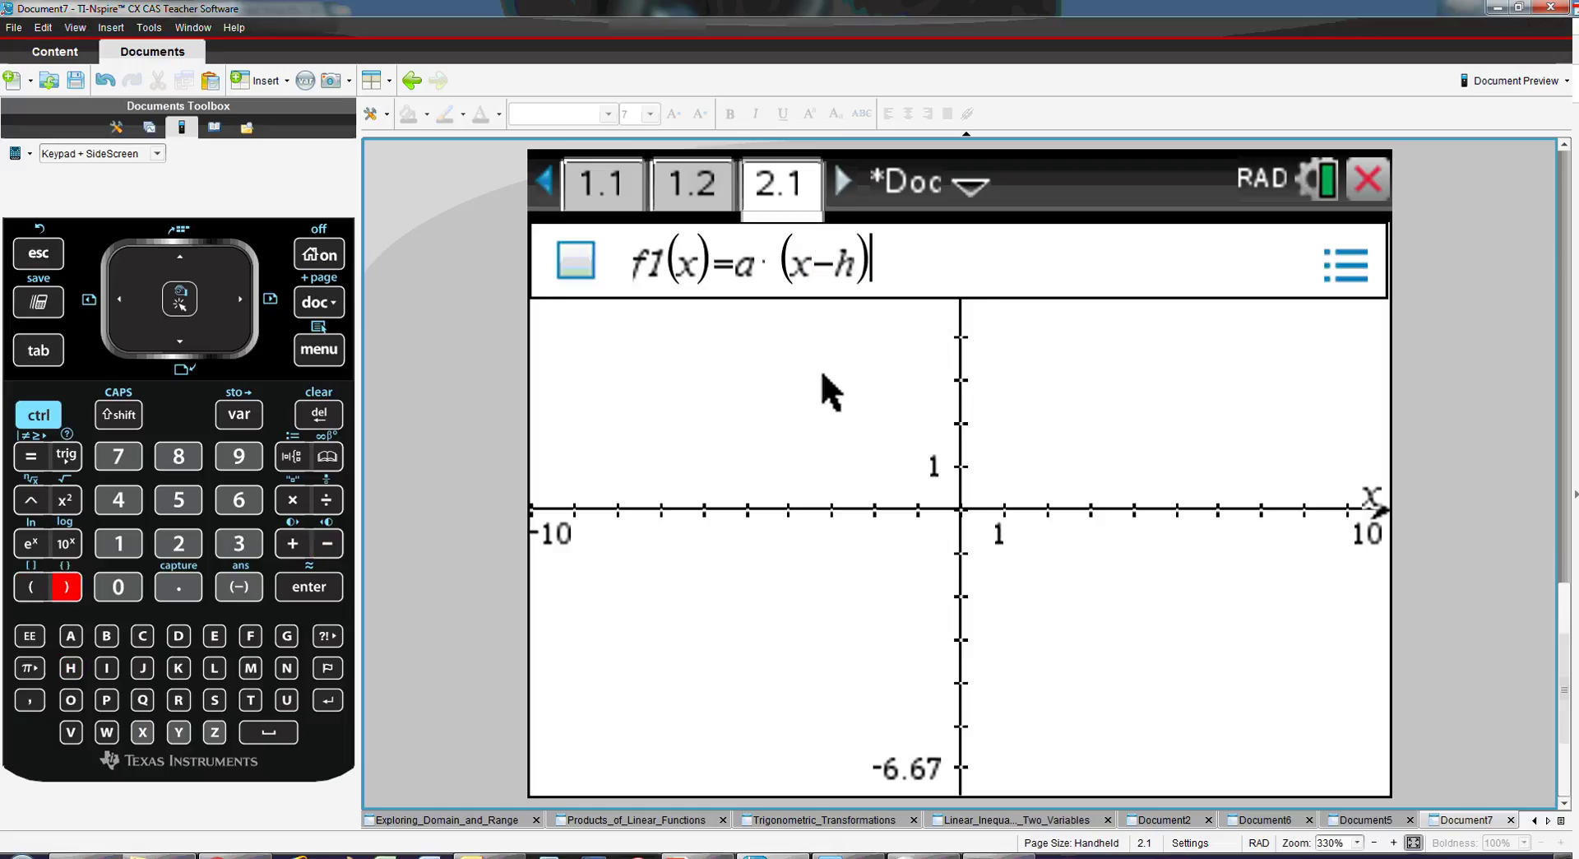
left_click(66, 501)
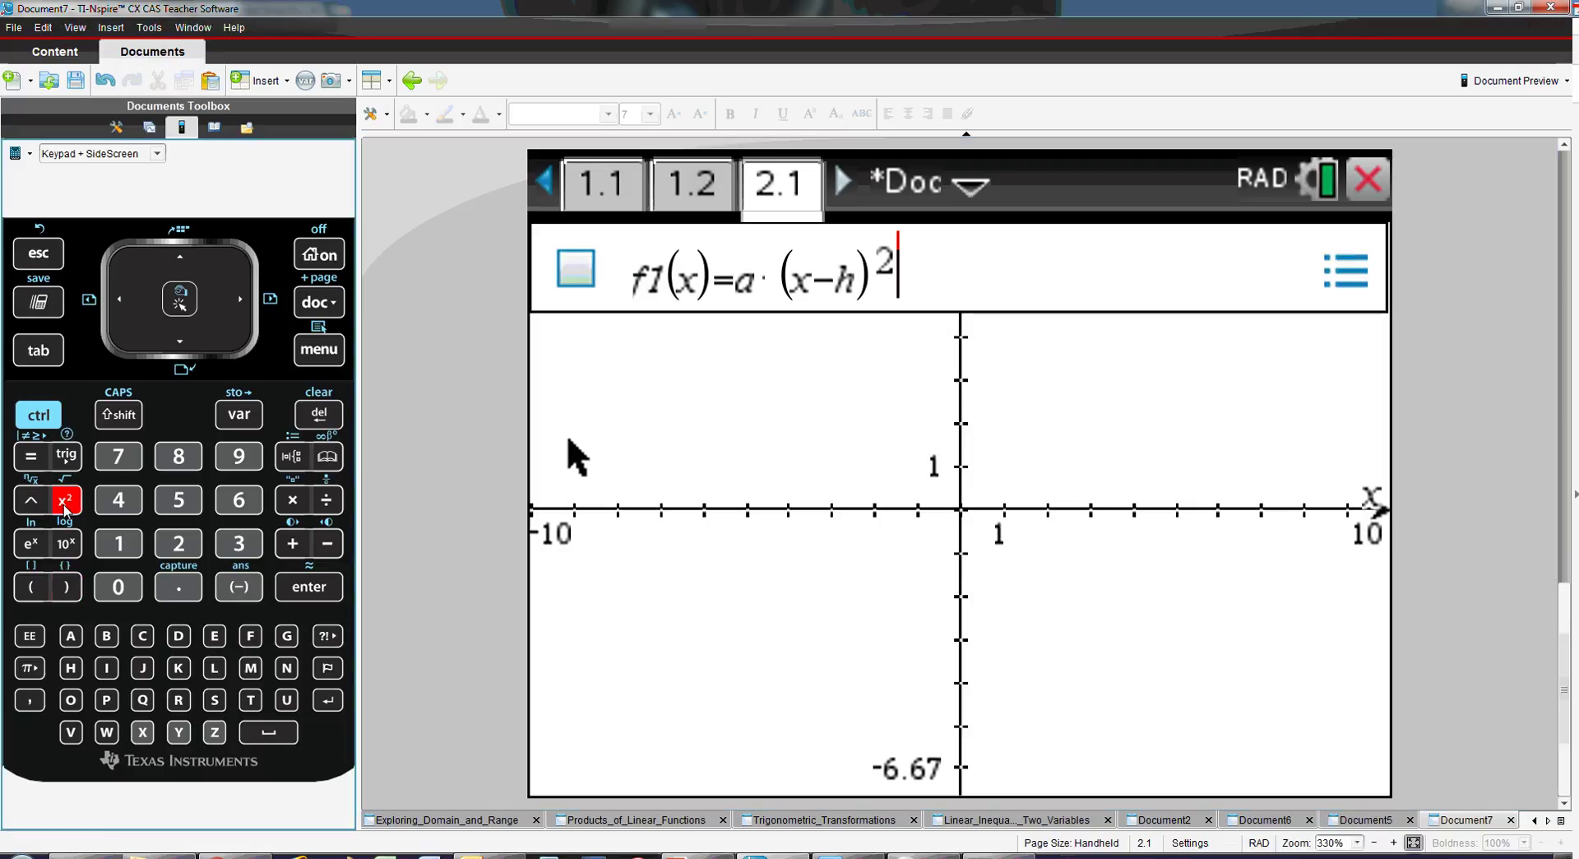
type("+")
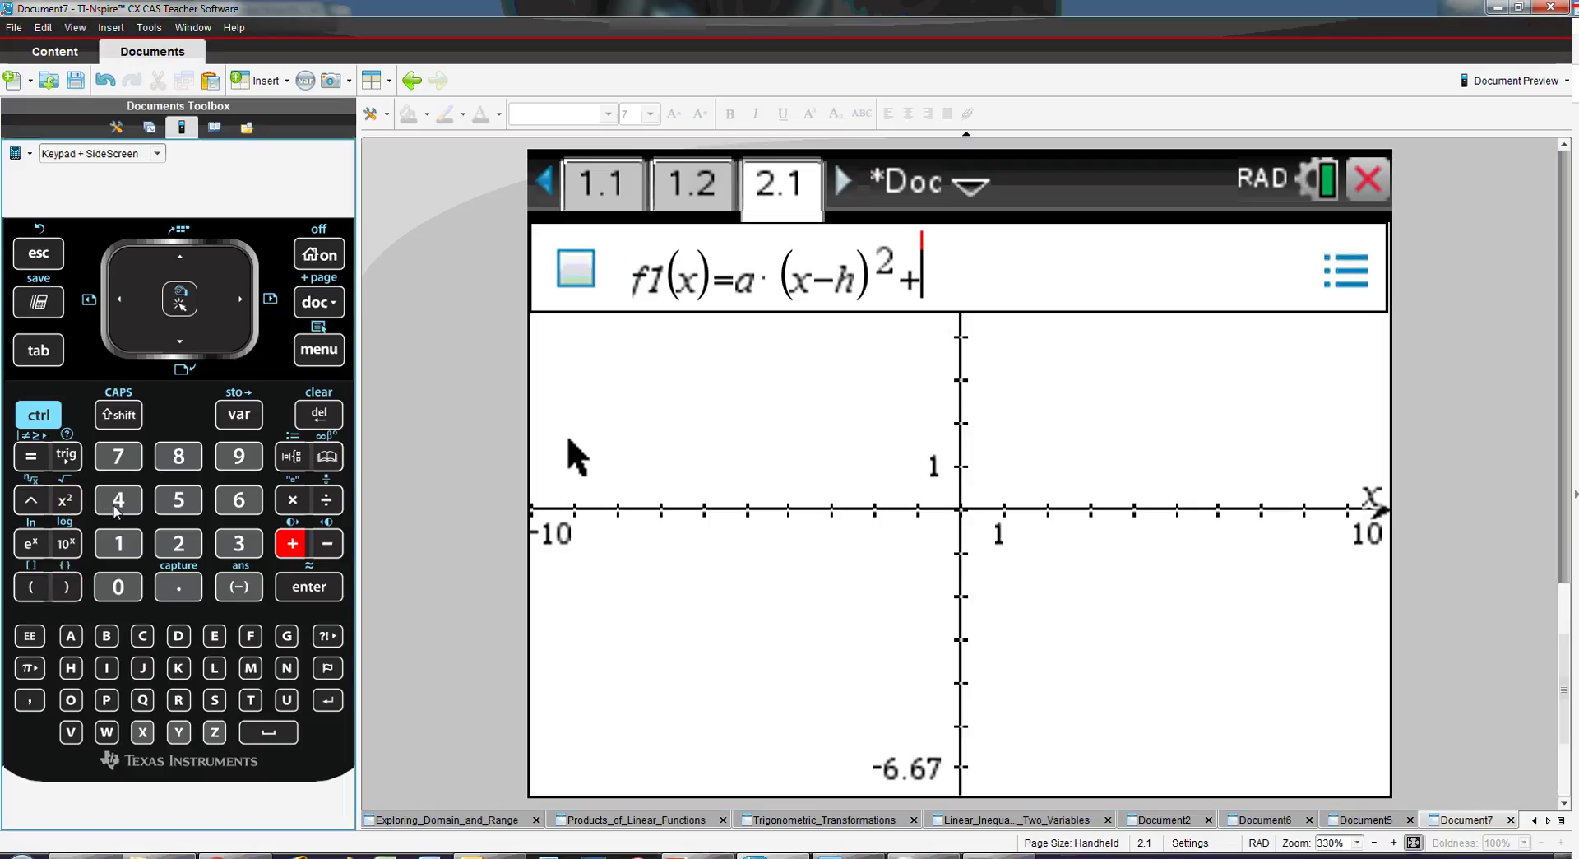
type("k")
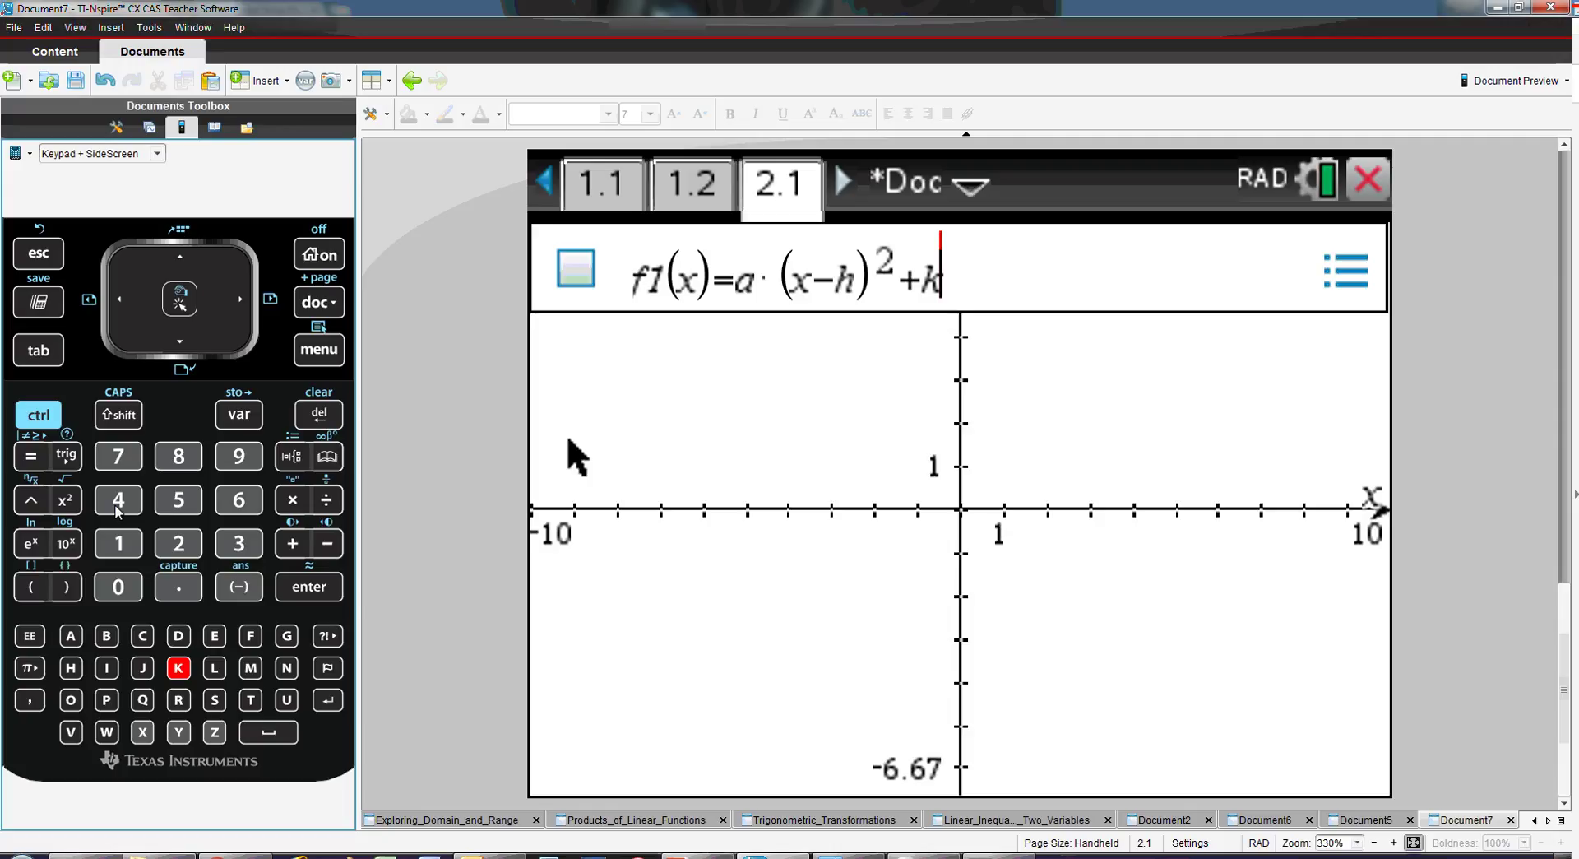
key("Return")
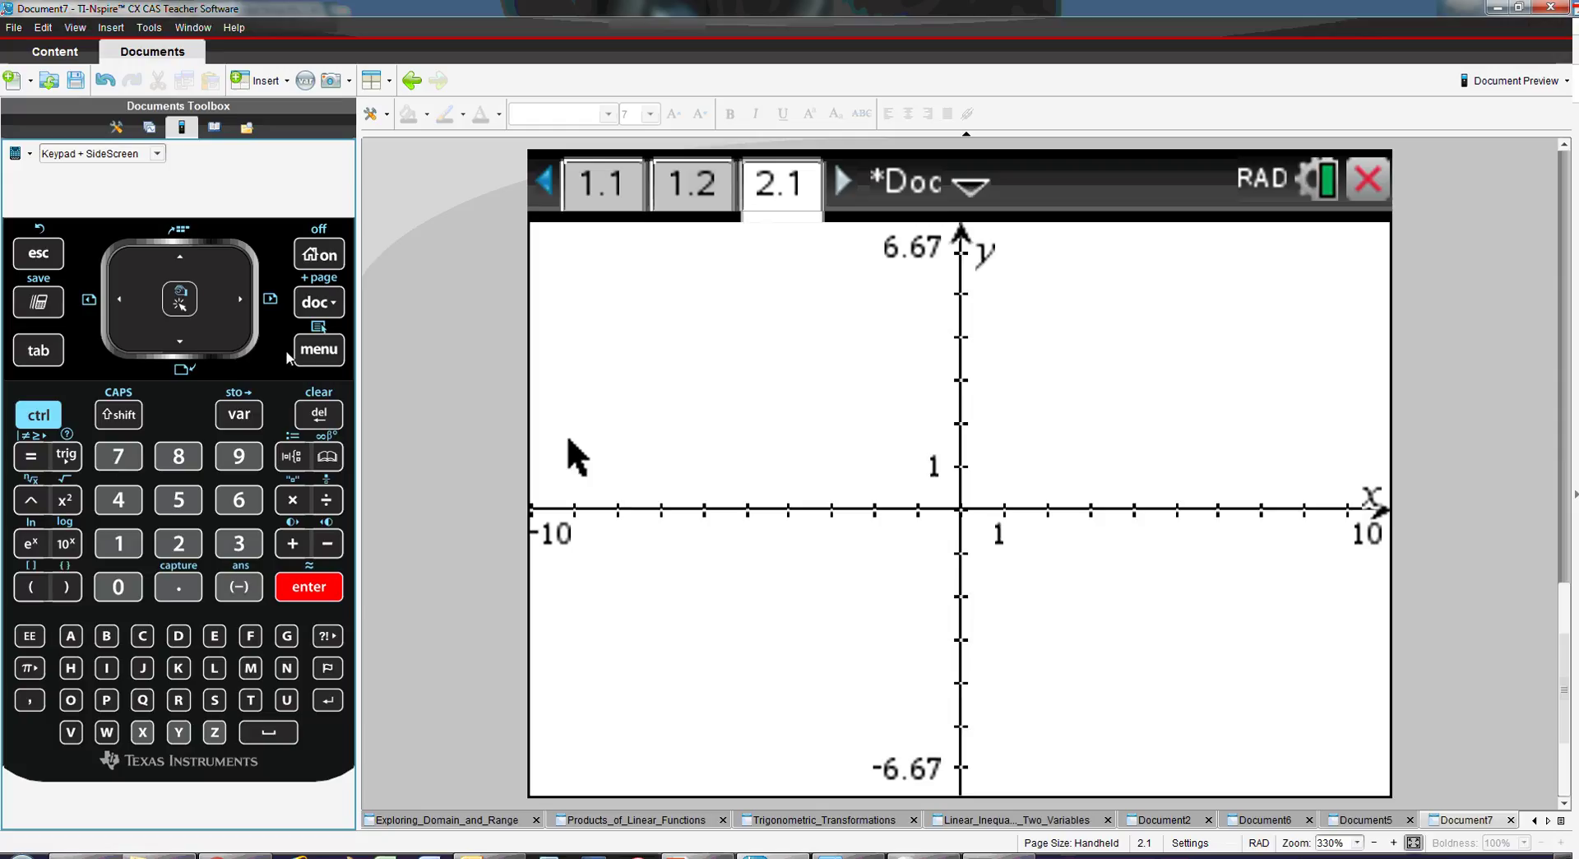
- Insert a slider for the variable a and set its value to 1
left_click(312, 359)
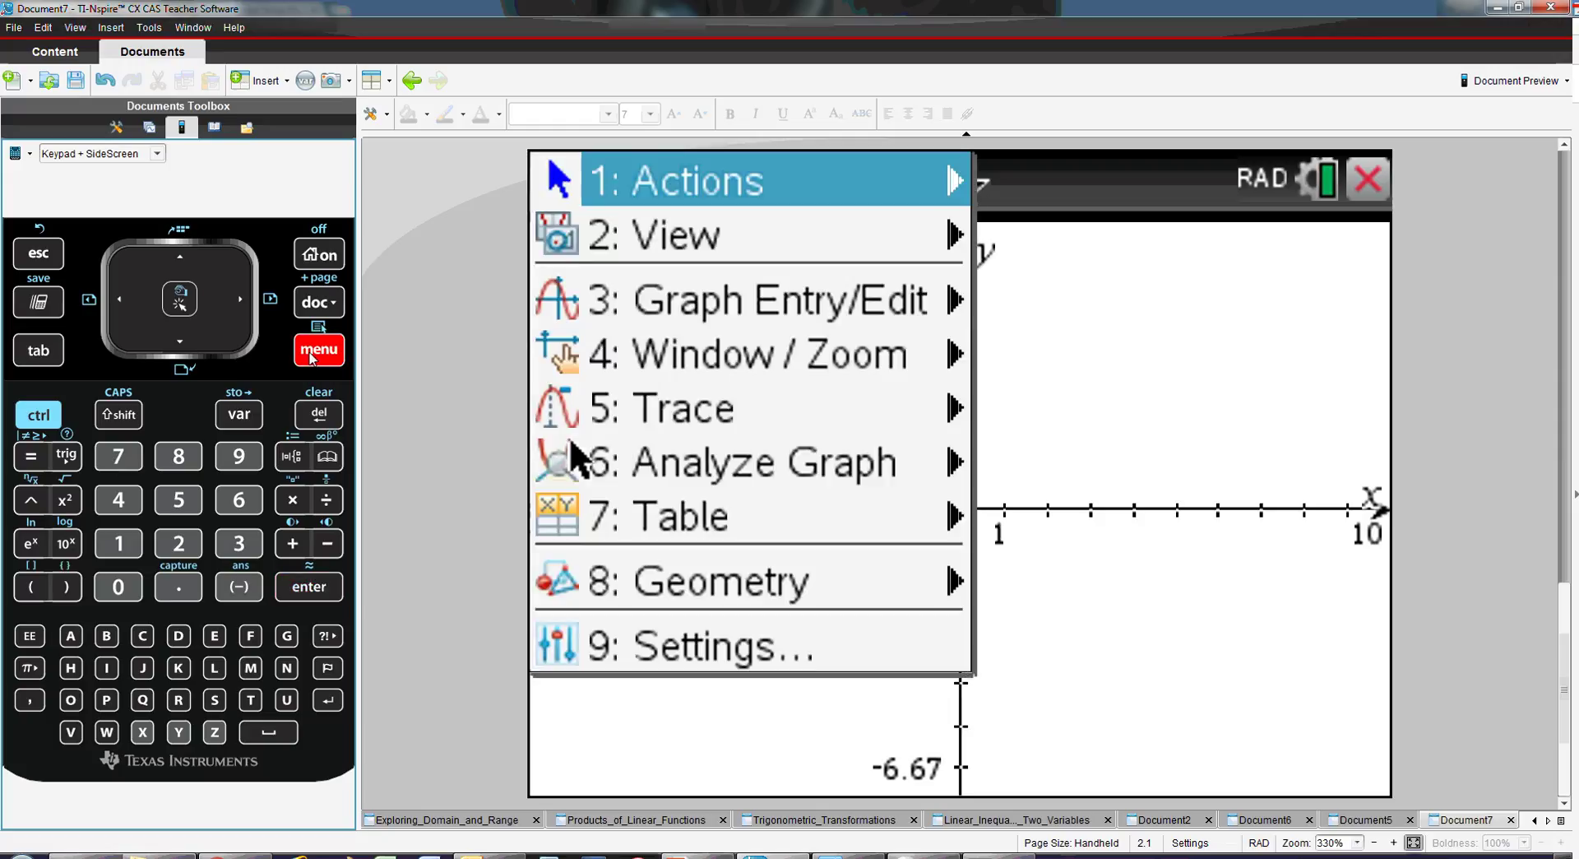
left_click(135, 549)
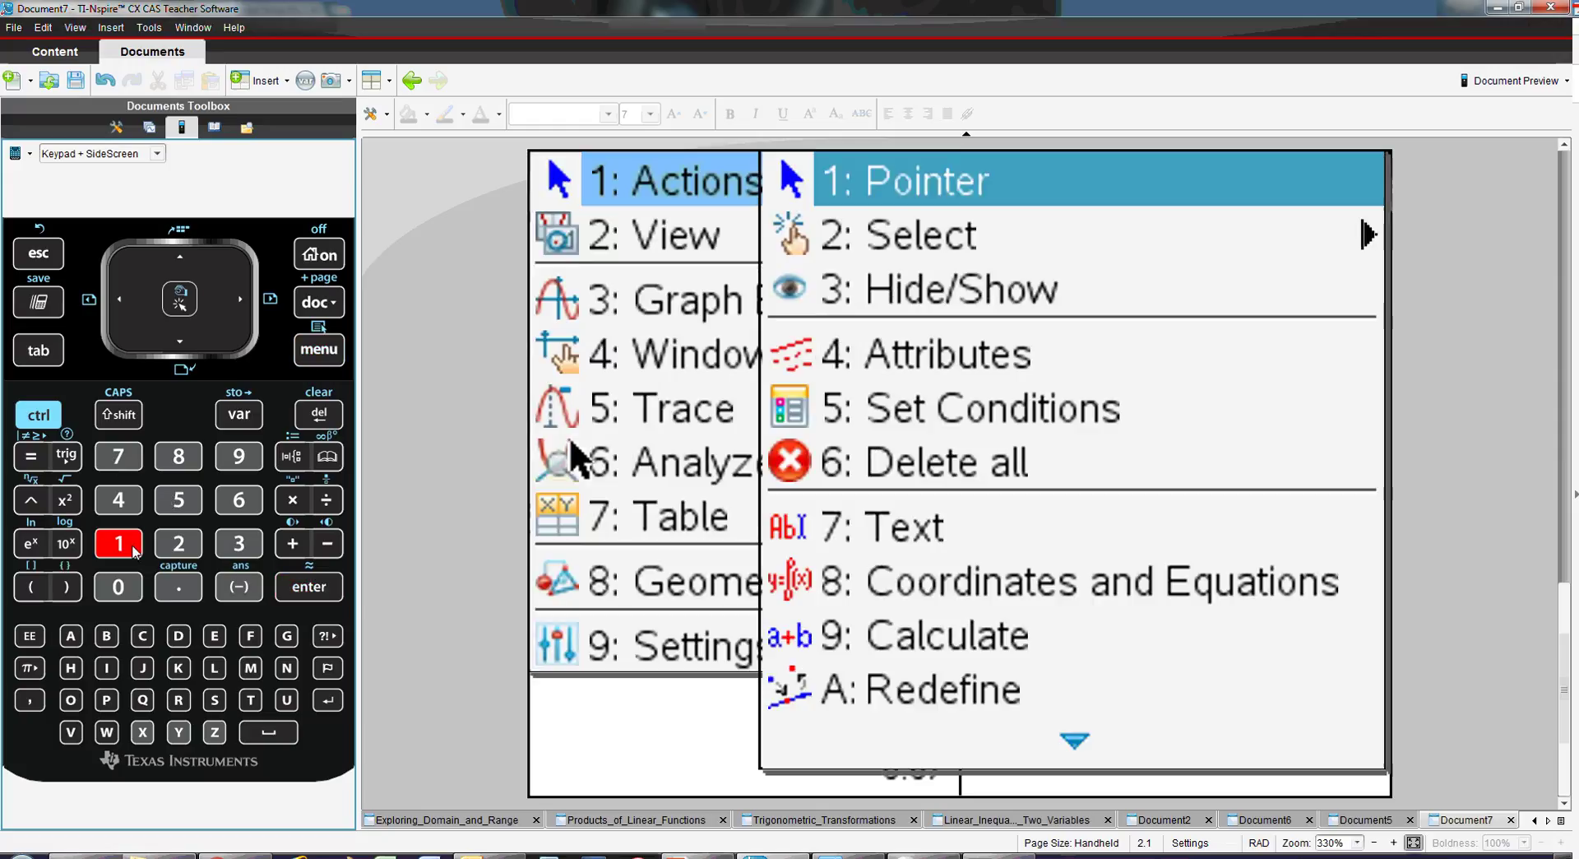
left_click(112, 637)
type("a")
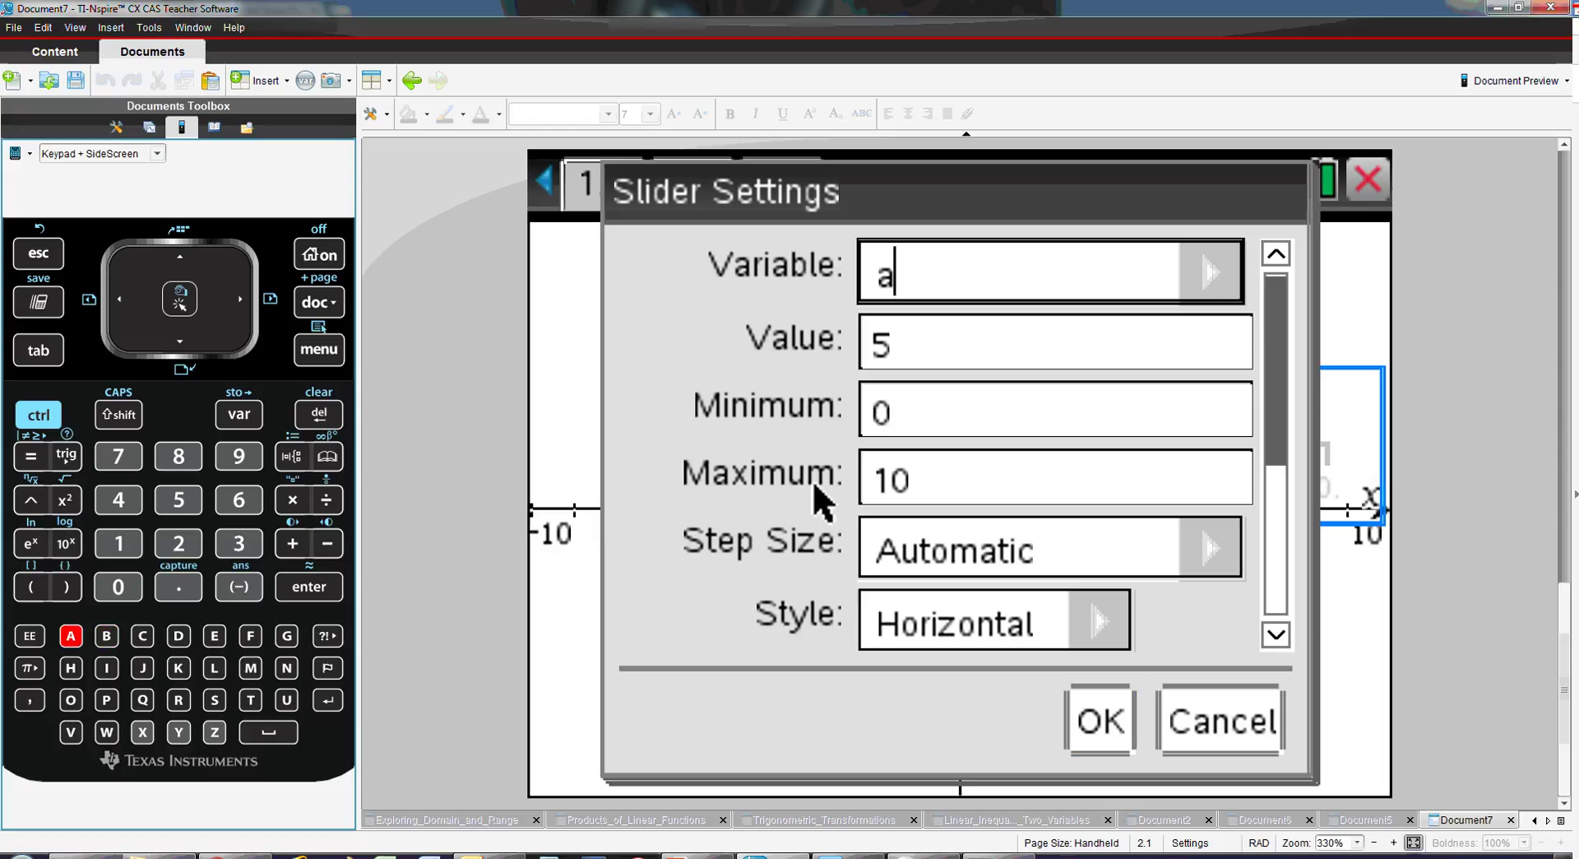
key("Tab")
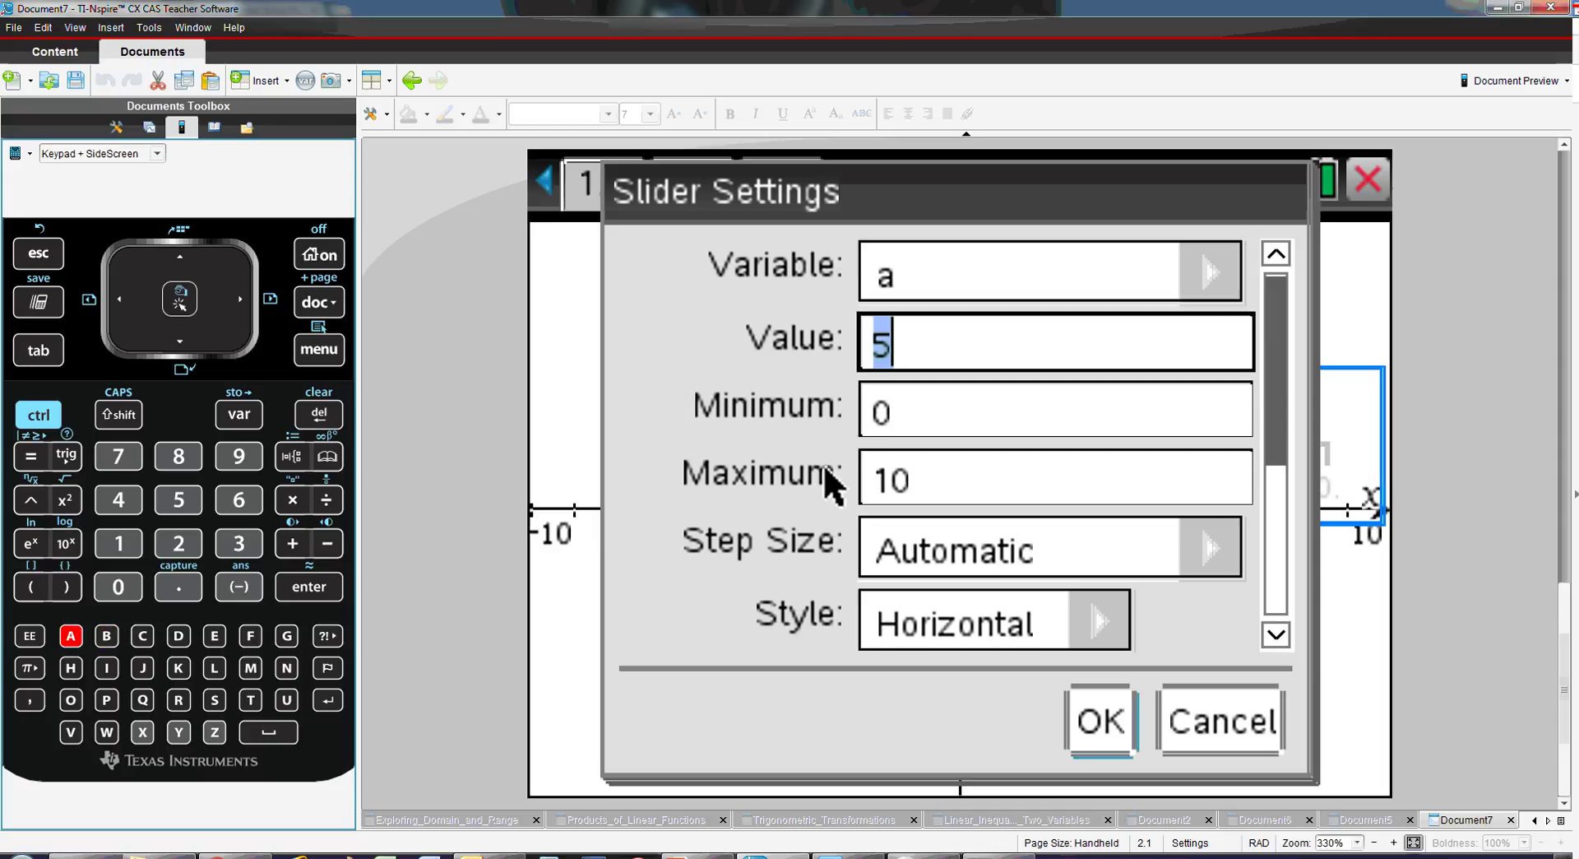
type("1")
key("Tab")
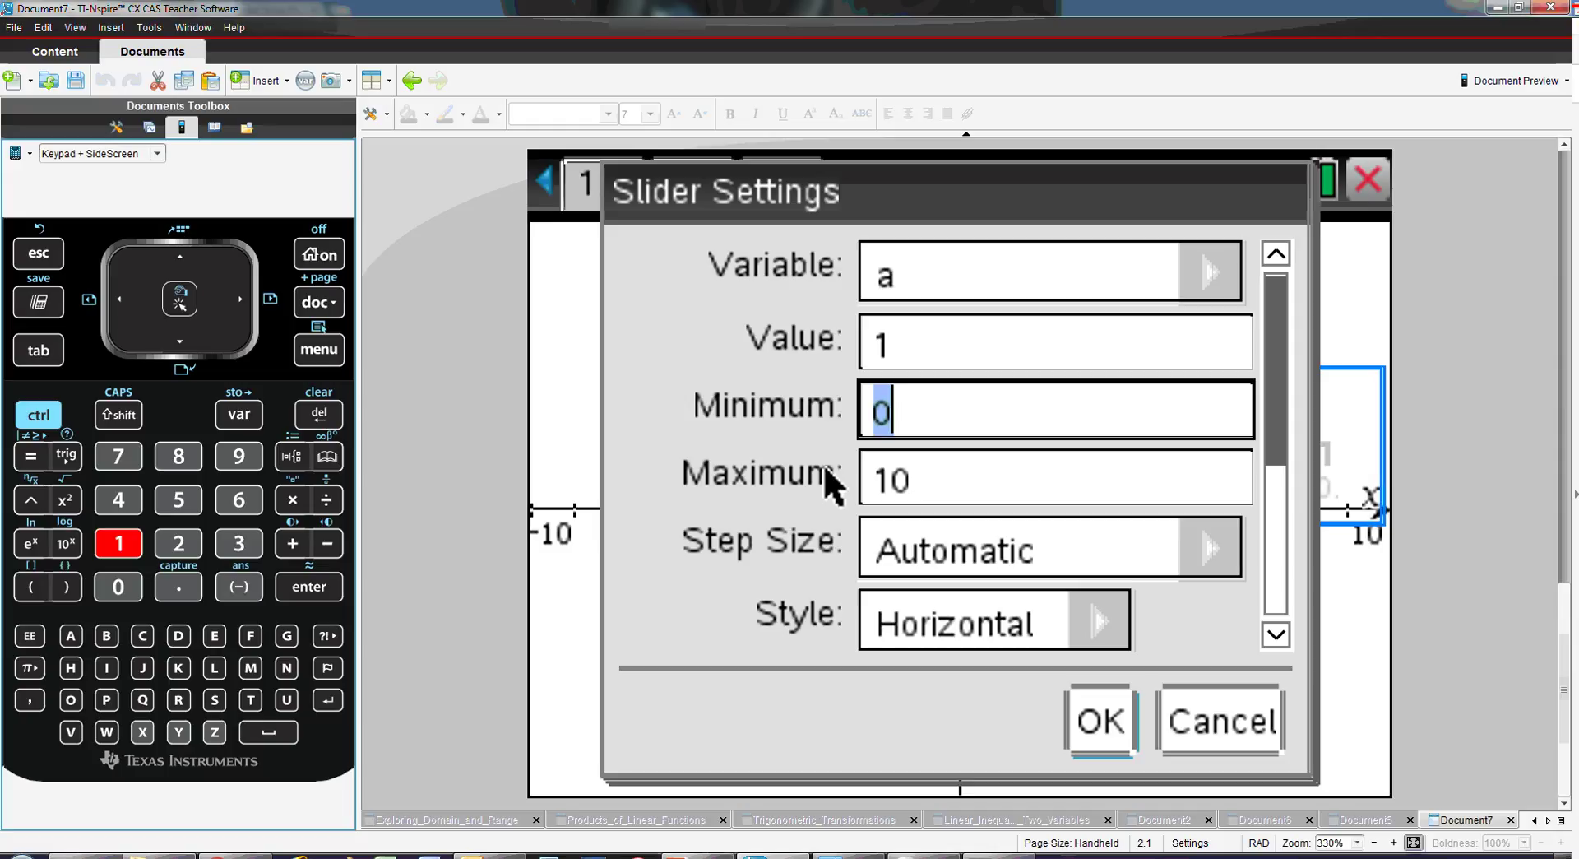
- Set the a slider's minimum to -10 and its step size to 1, keeping the maximum at 10
left_click(239, 599)
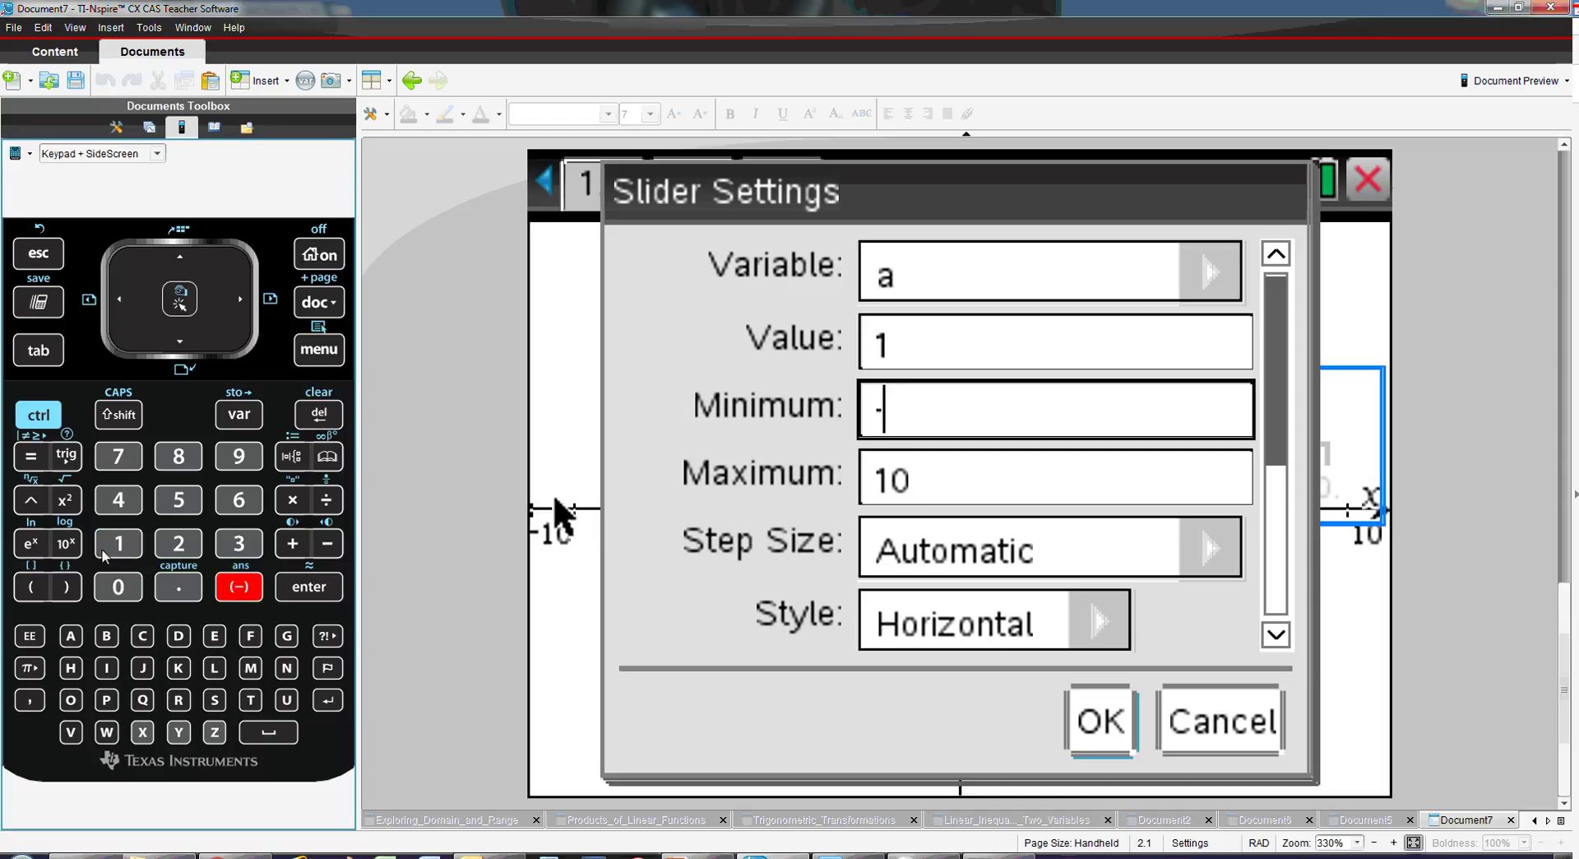
left_click(118, 545)
left_click(118, 586)
left_click(36, 360)
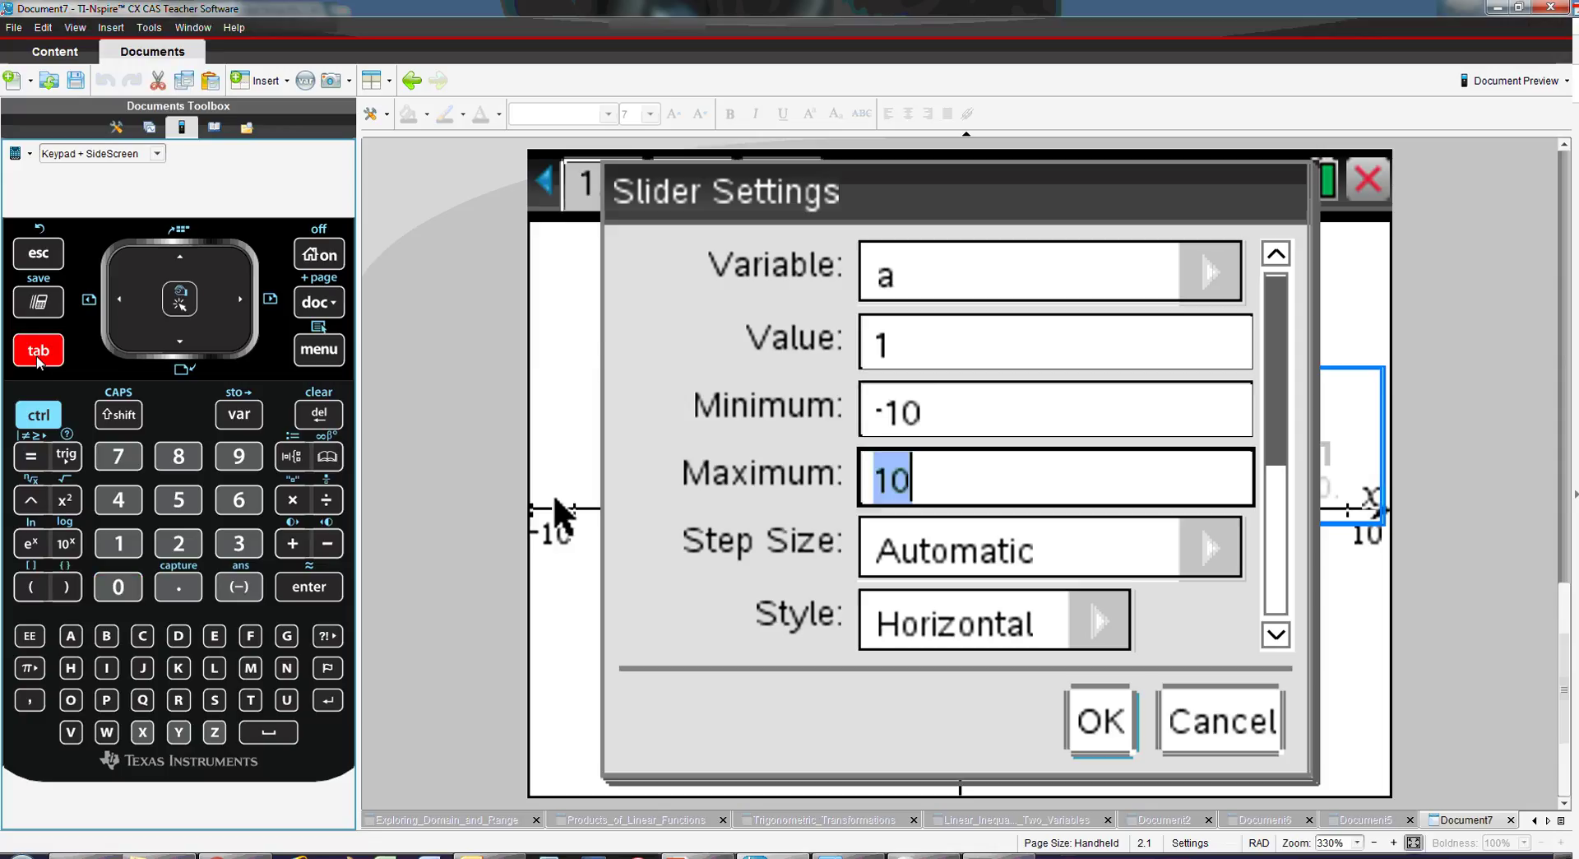
left_click(36, 360)
left_click(137, 542)
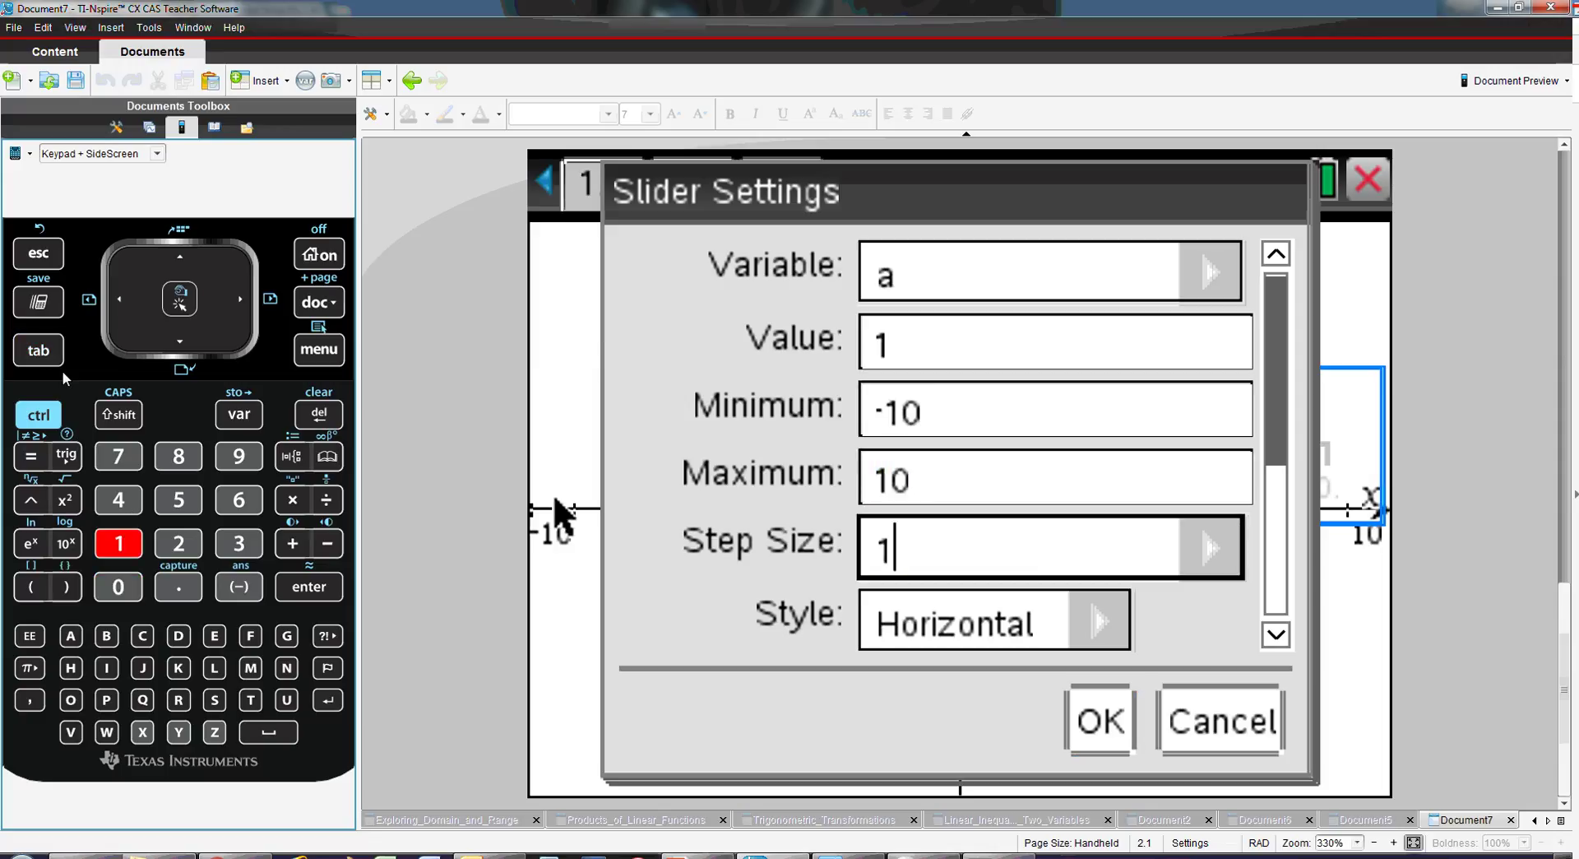
- Make the a slider minimized, create it, and place it left of the y-axis just above the x-axis
left_click(38, 350)
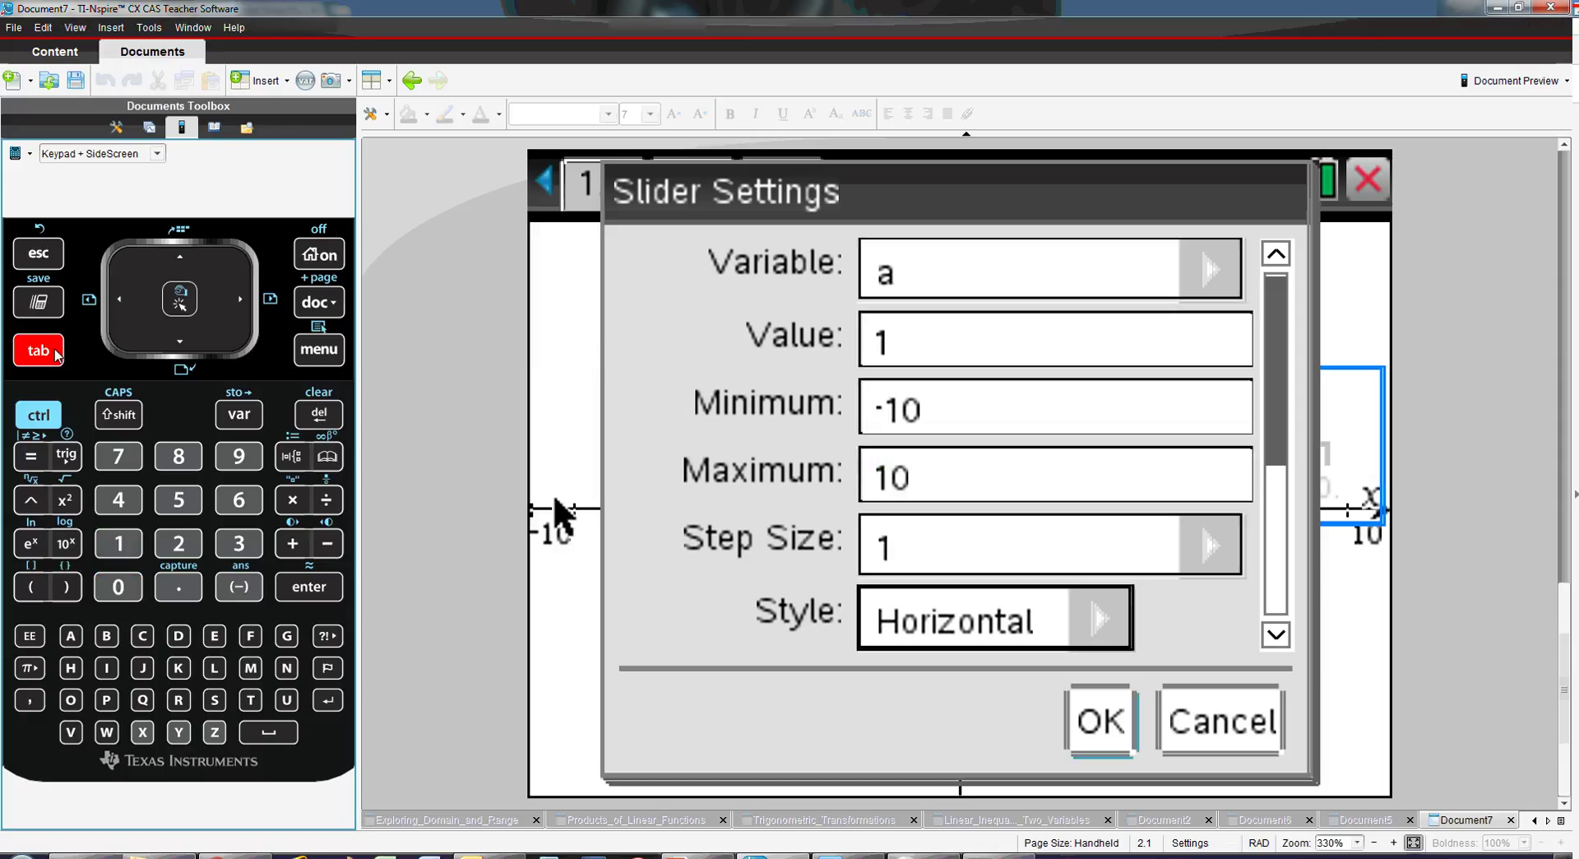
left_click(38, 351)
left_click(38, 350)
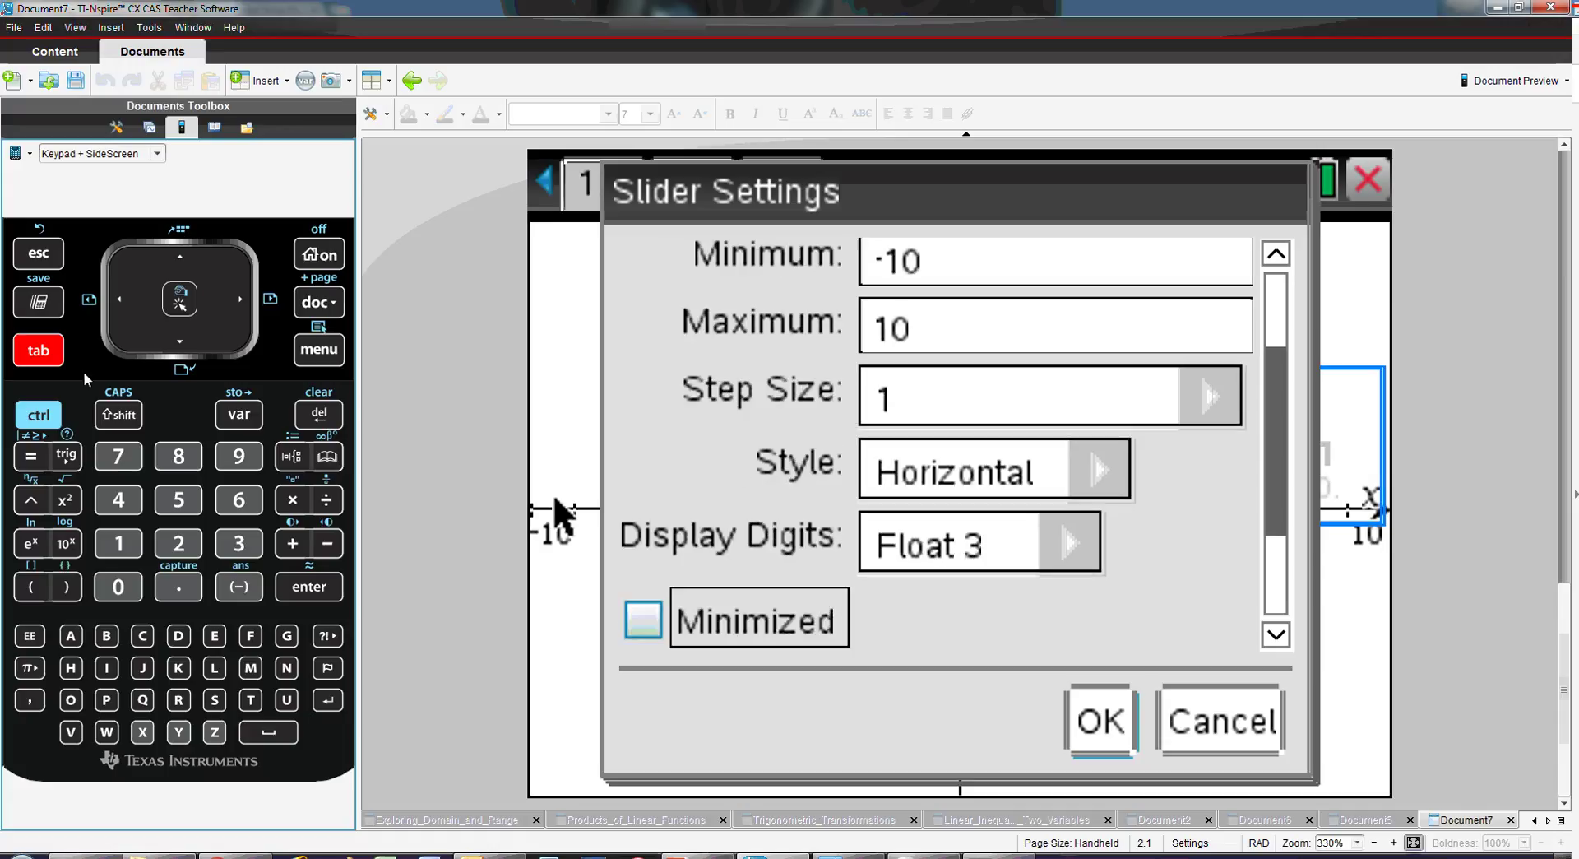
key("space")
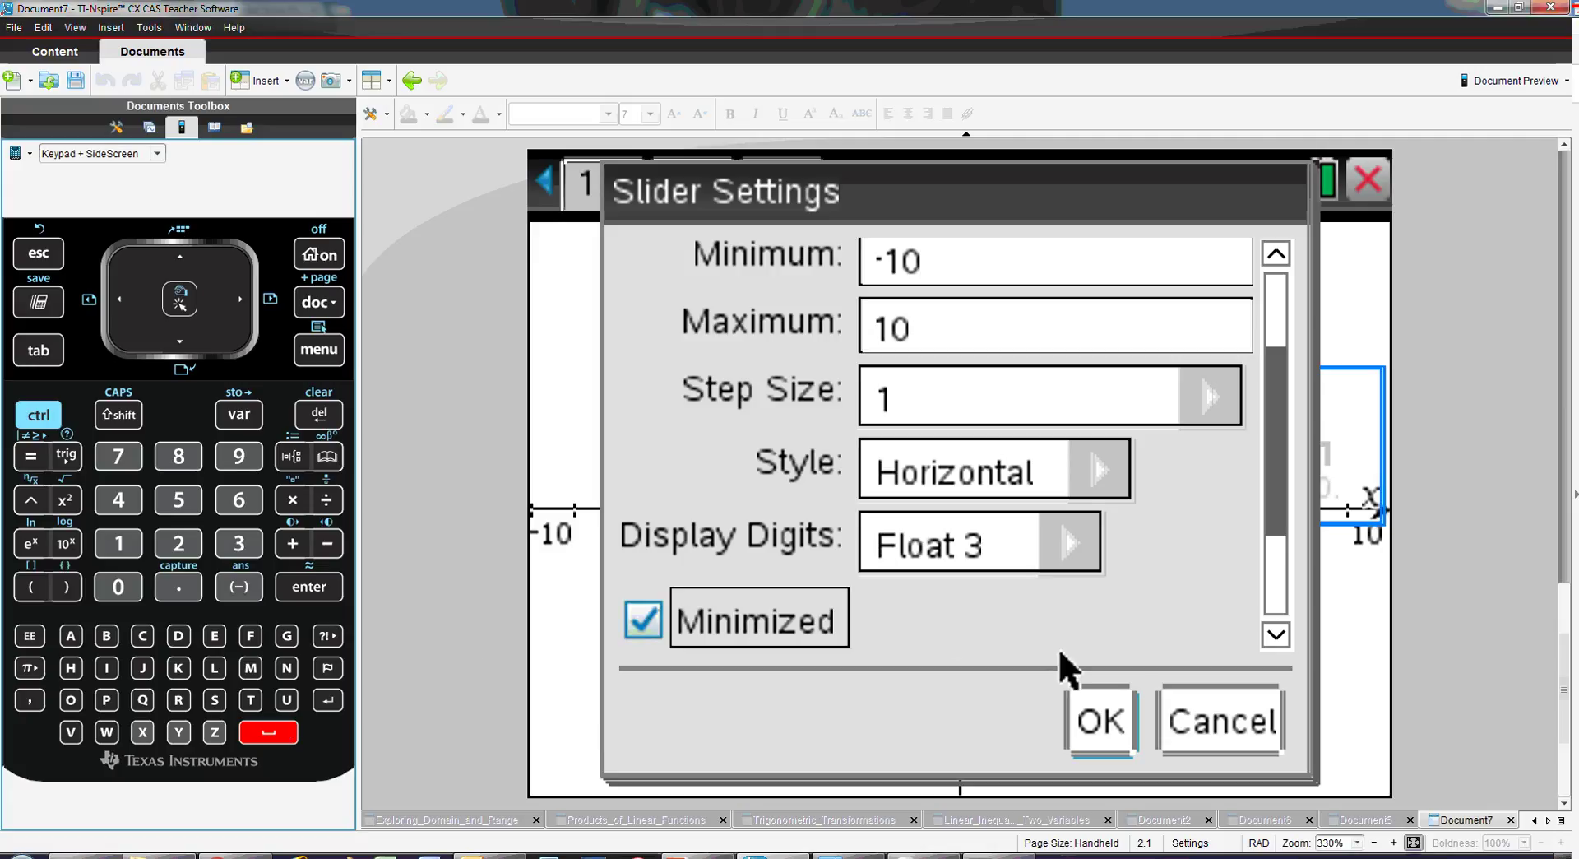
left_click(1104, 721)
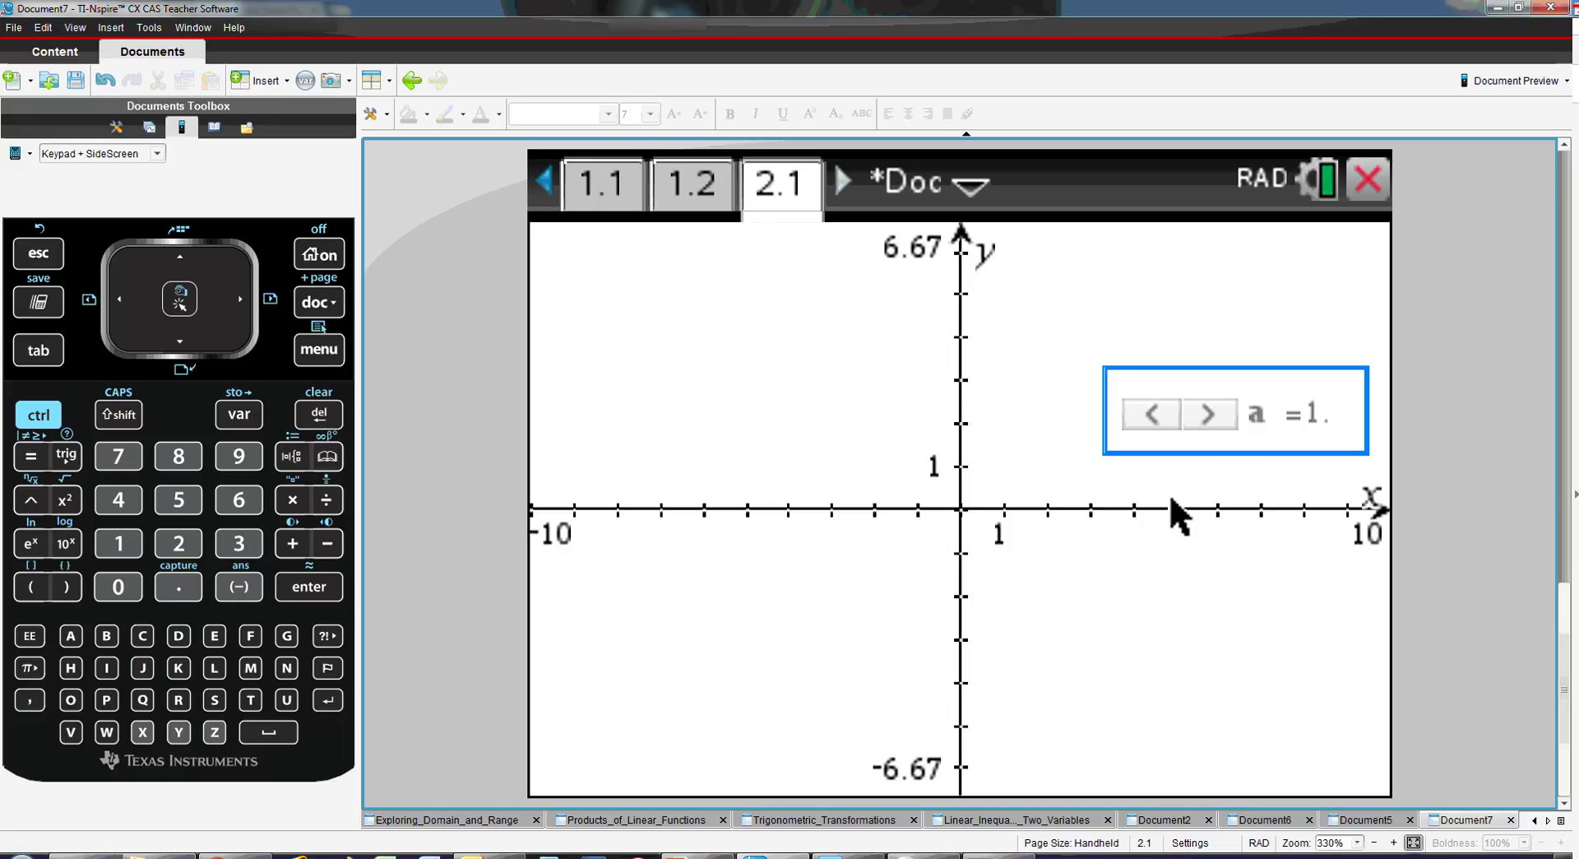
left_click_drag(1250, 411, 677, 448)
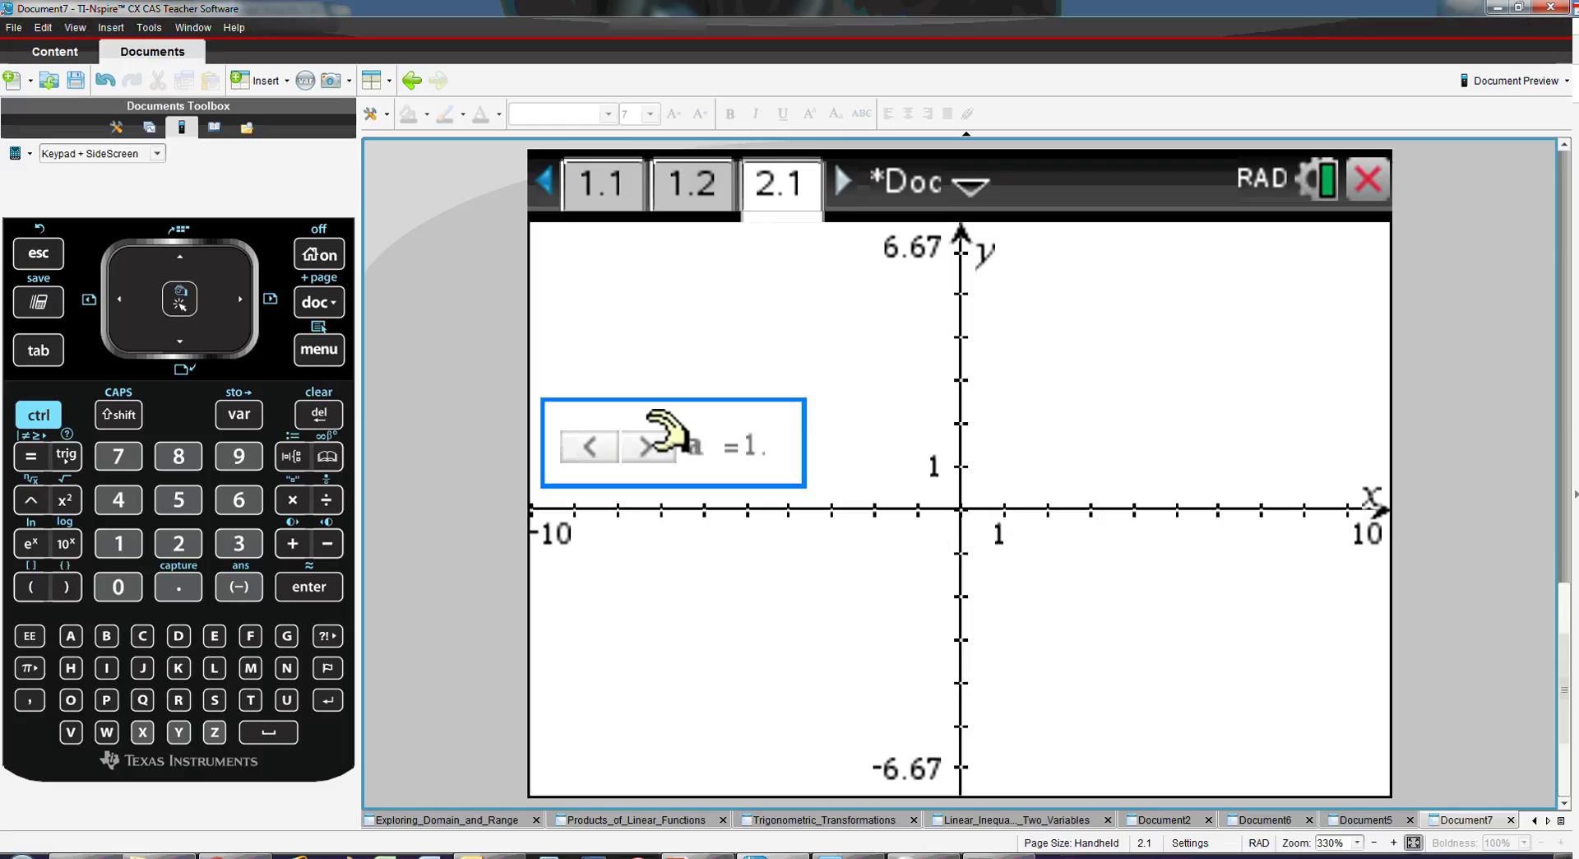
left_click(746, 369)
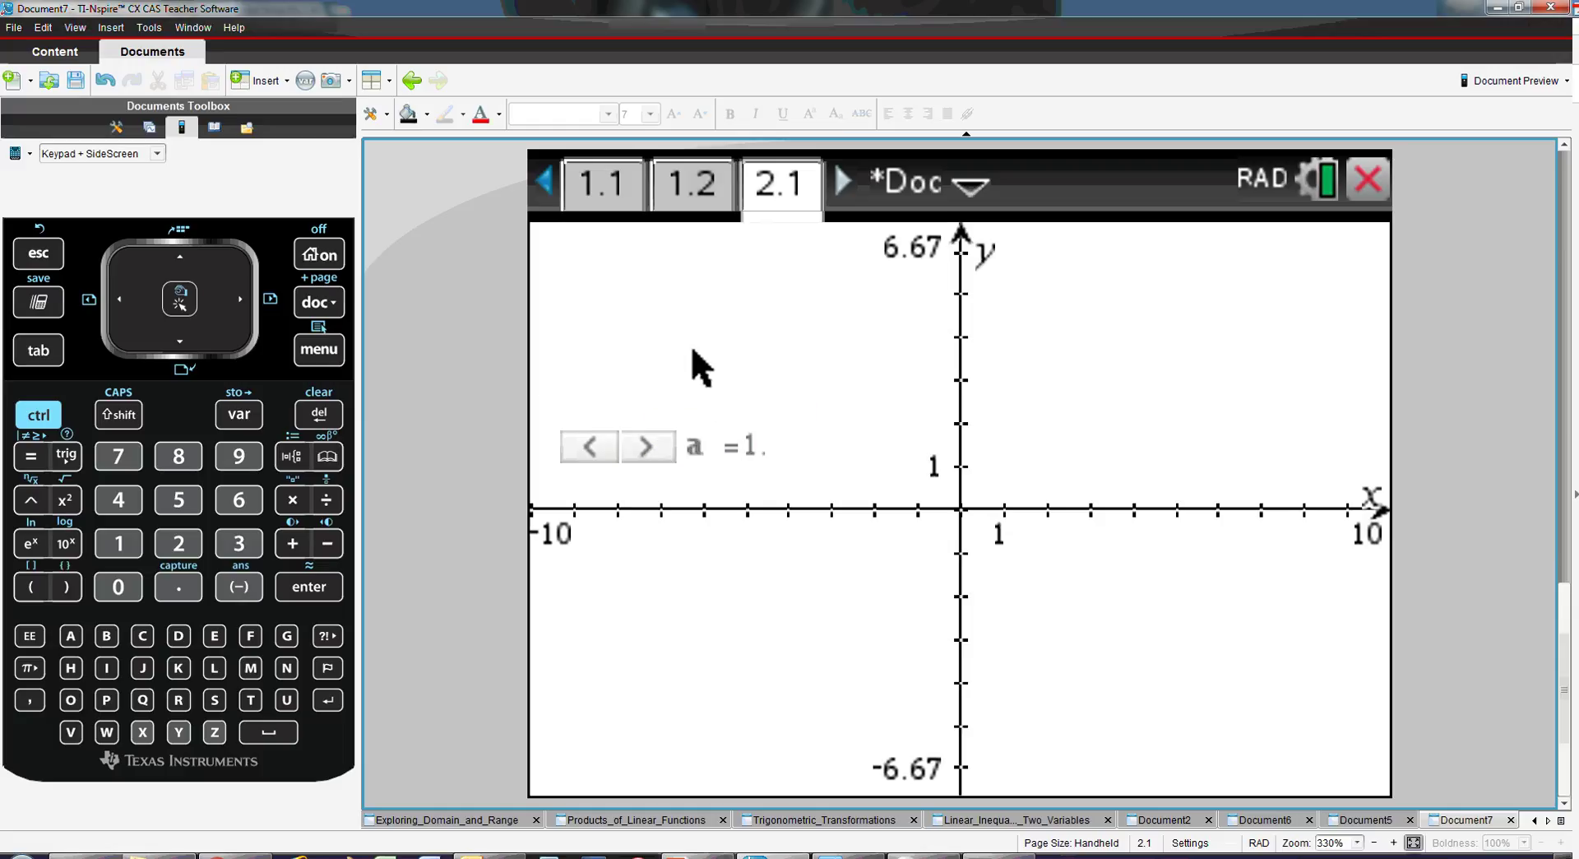
- Insert a slider for the variable h and set its value to 0
left_click(329, 349)
mouse_move(681, 176)
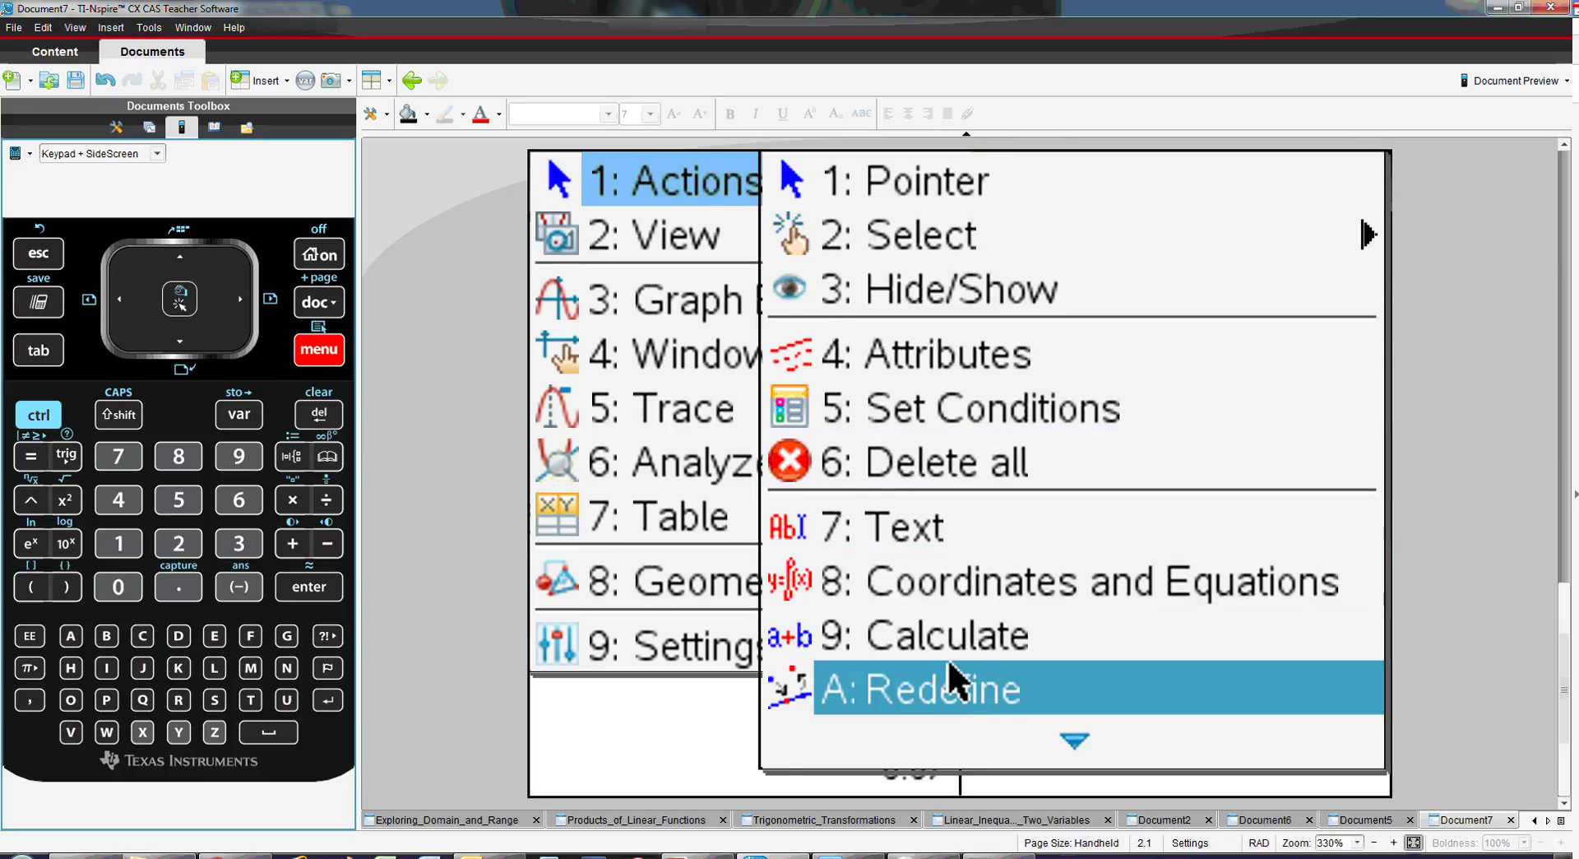
mouse_move(993, 747)
left_click(1005, 700)
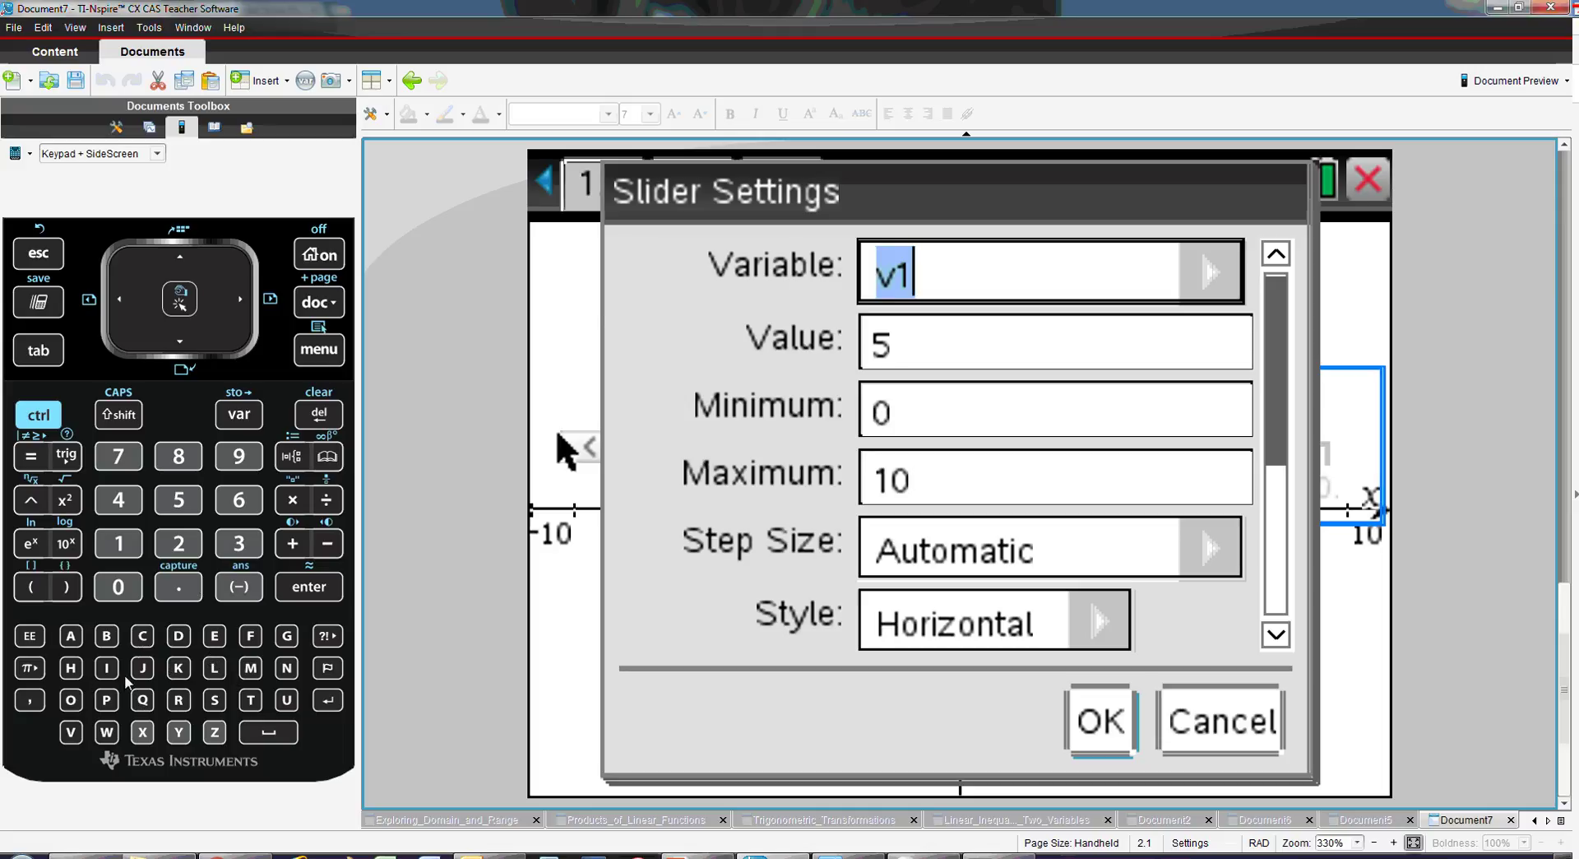
left_click(81, 673)
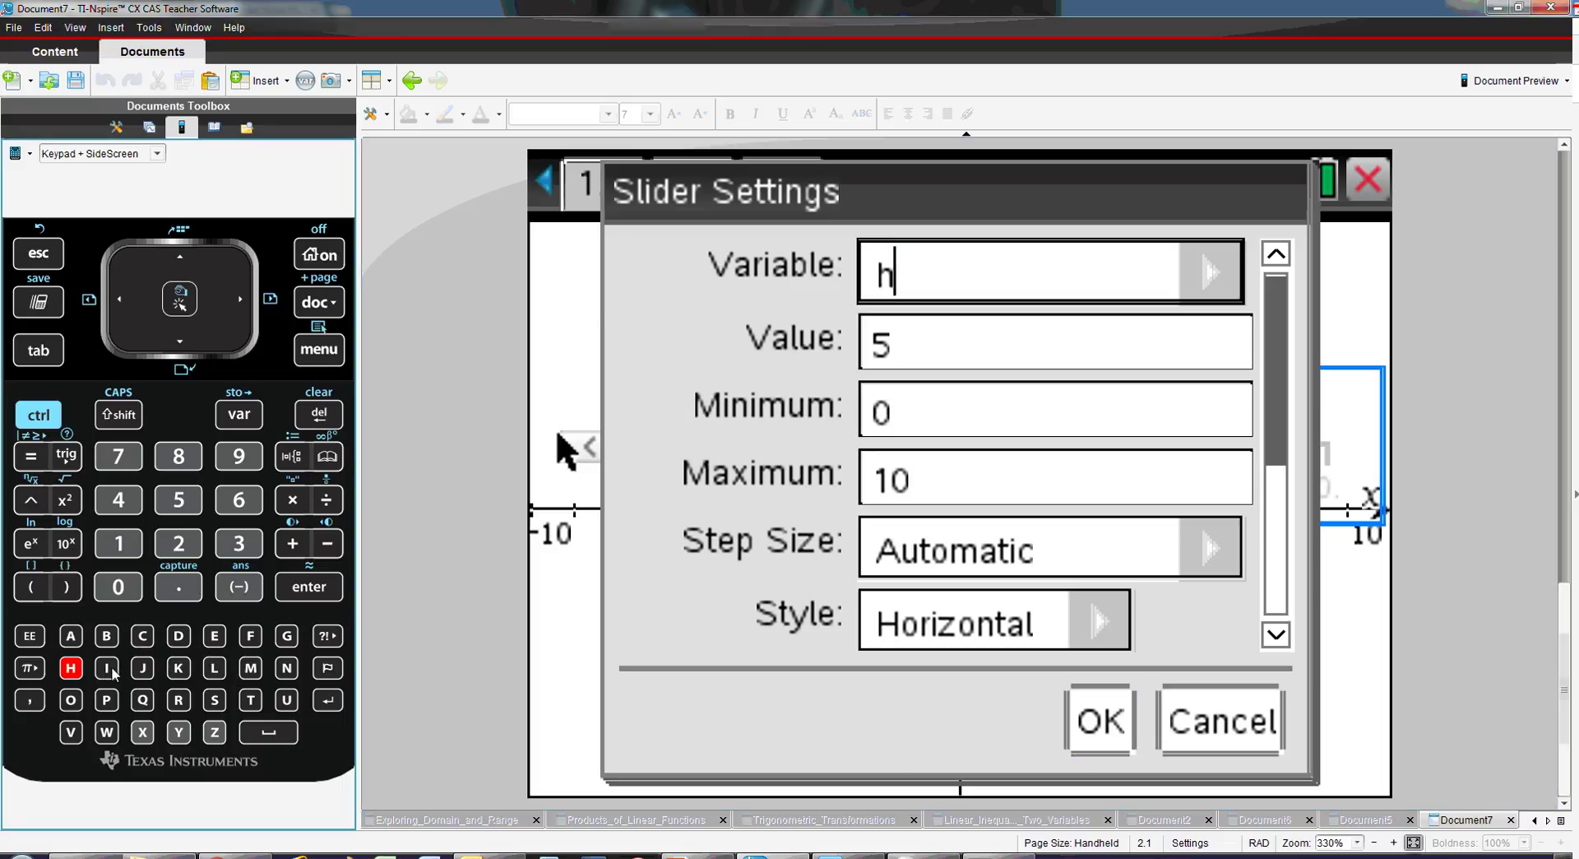
key("Tab")
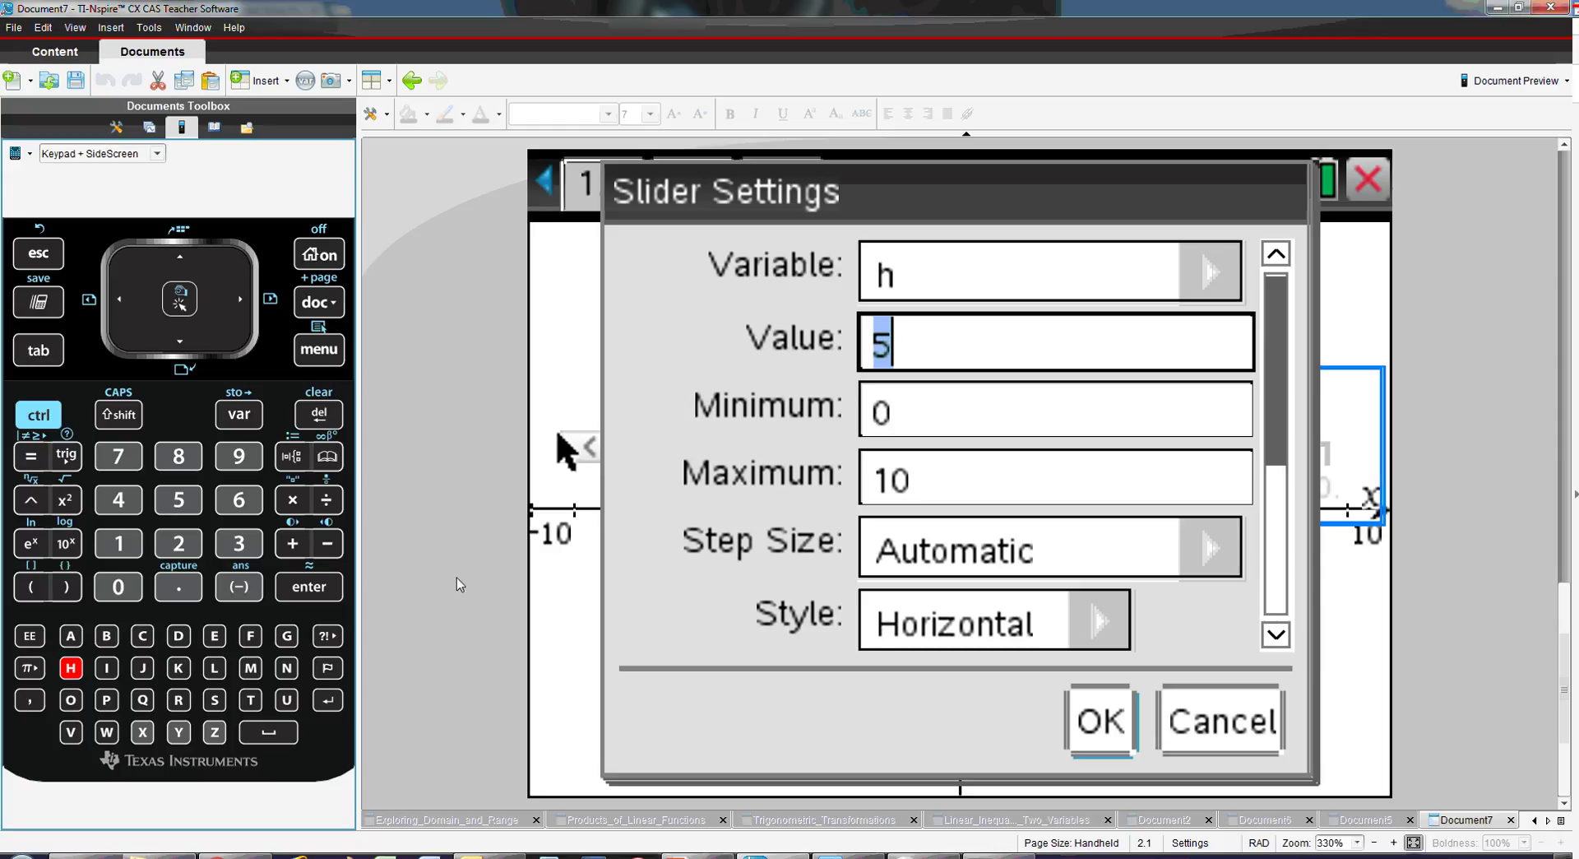
left_click(116, 589)
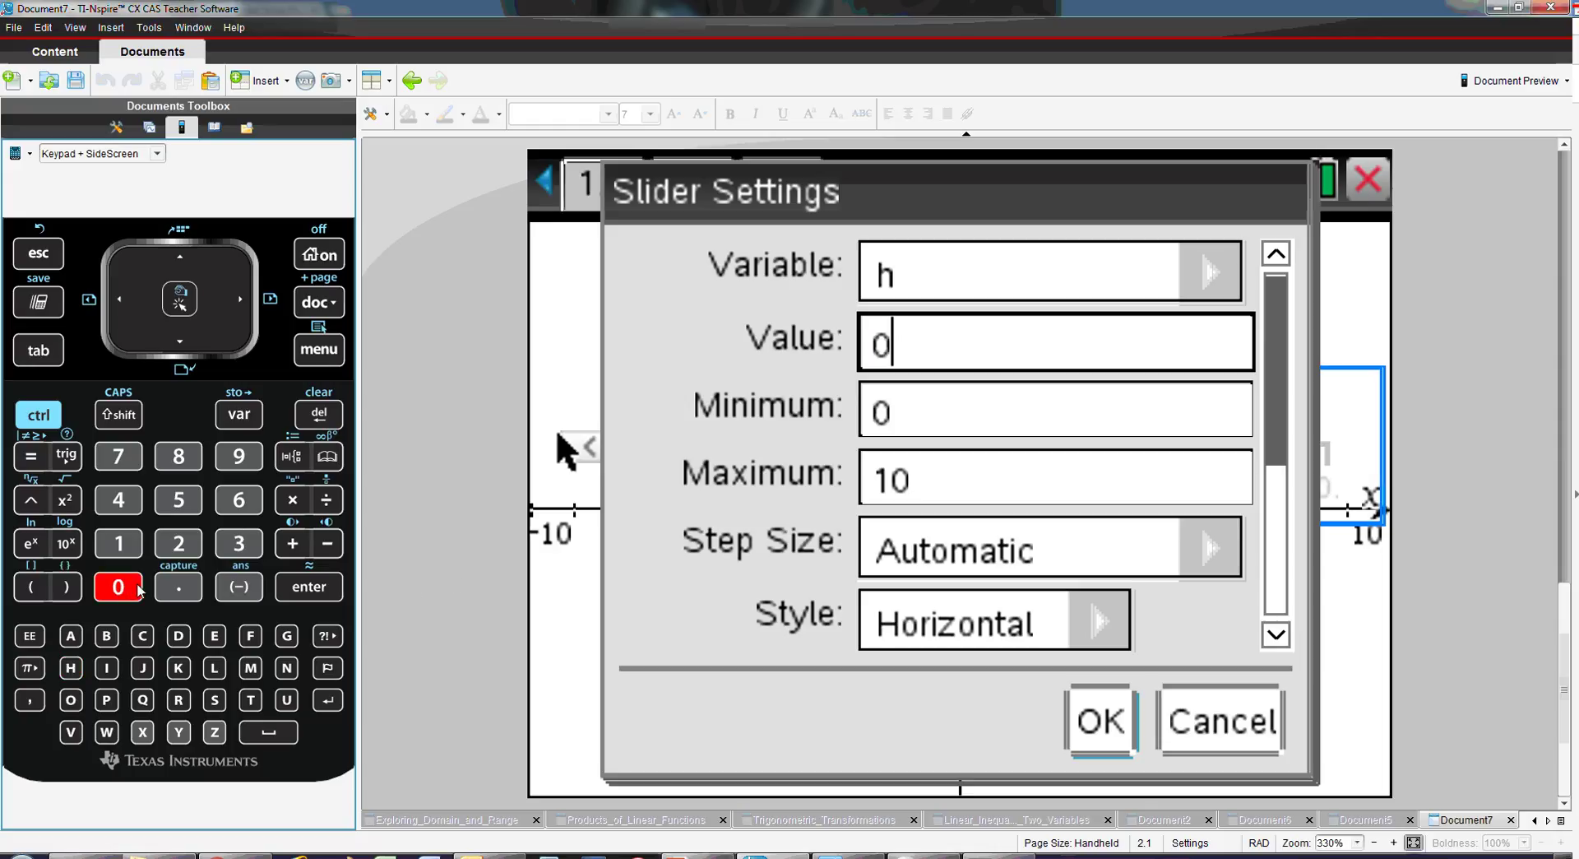
- Set the h slider's minimum to -10 and its step size to 1, keeping the maximum at 10
left_click(48, 350)
left_click(239, 587)
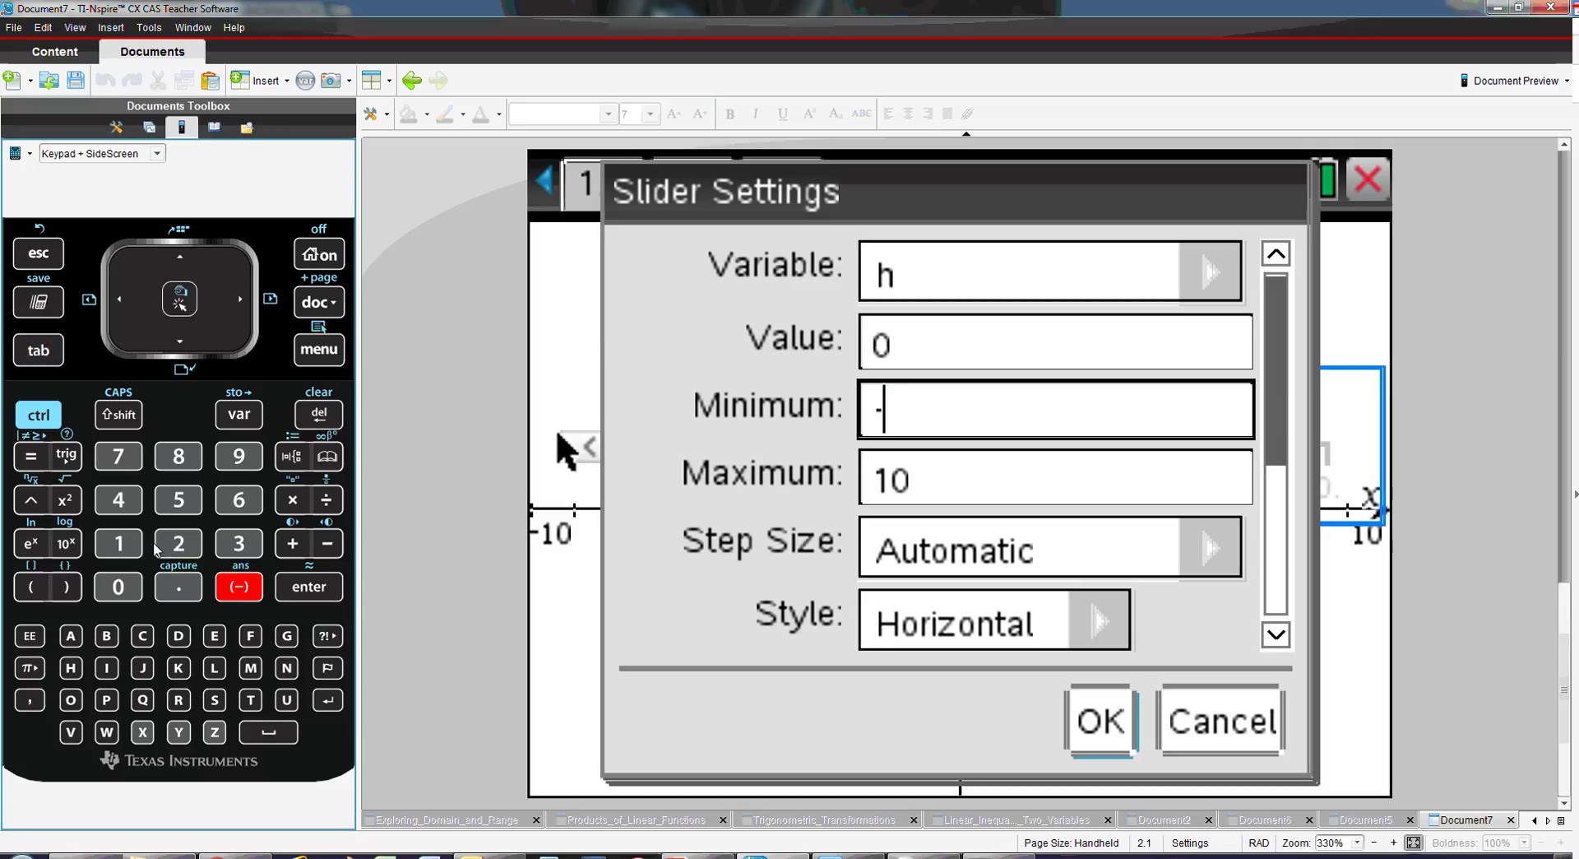
left_click(119, 543)
left_click(122, 585)
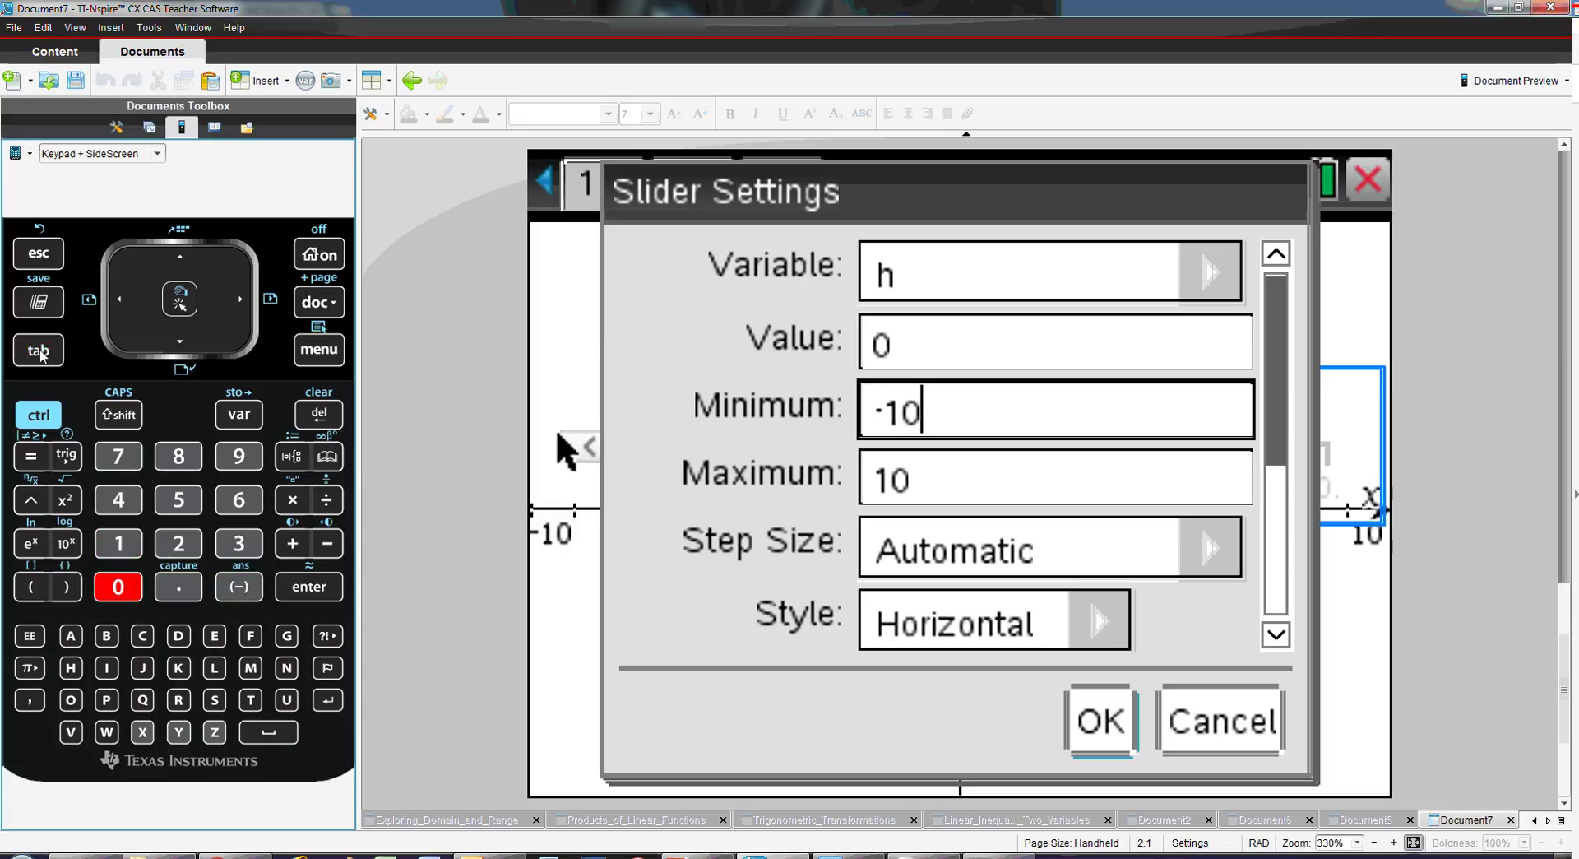
left_click(40, 352)
left_click(40, 353)
type("1")
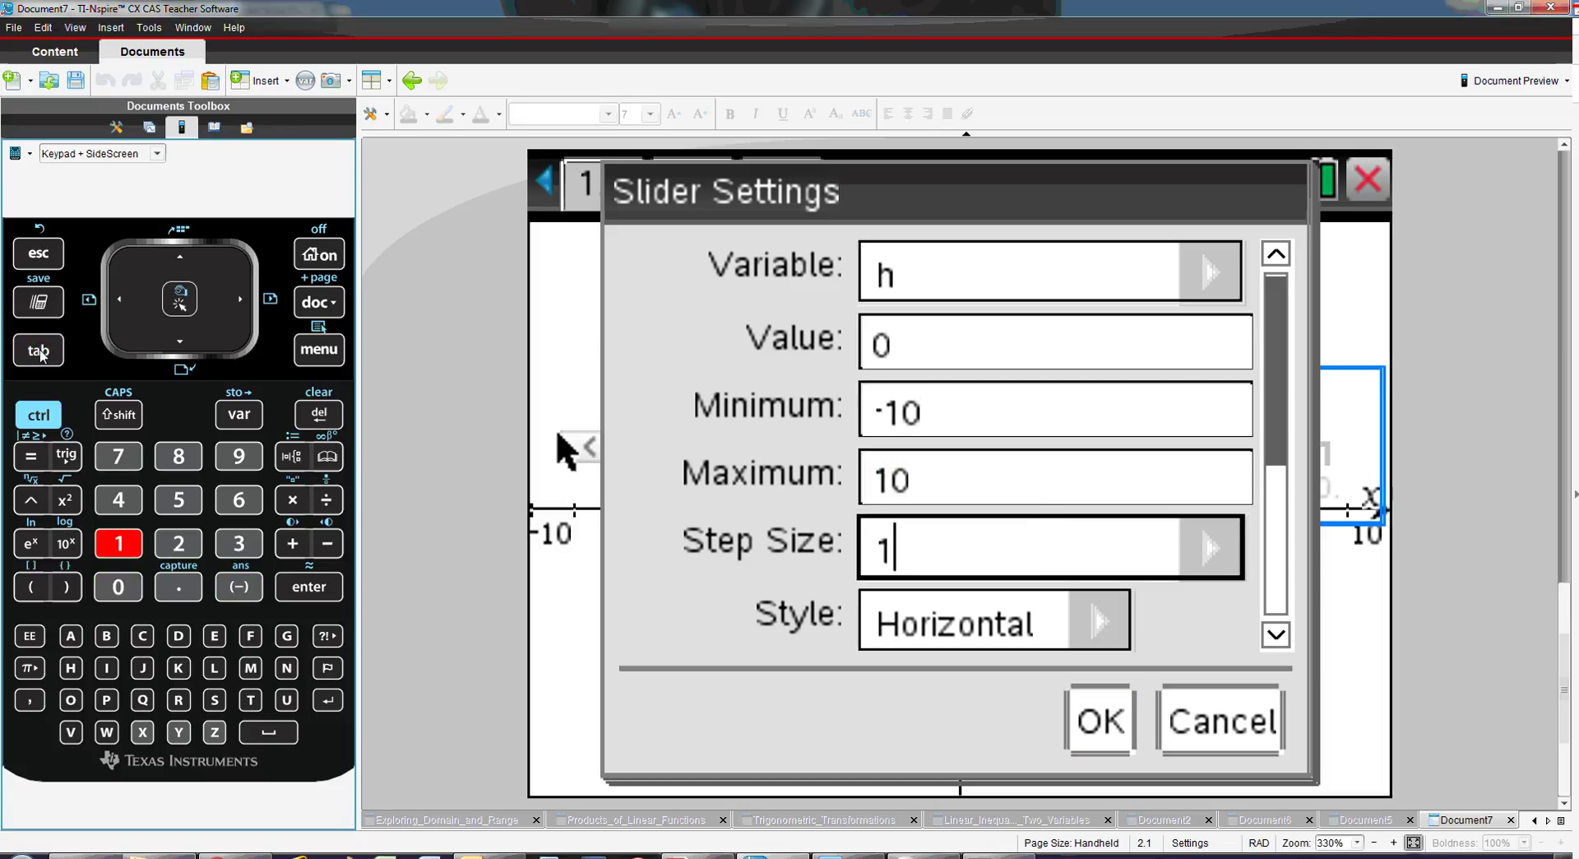
- Make the h slider minimized, create it, and place it directly beneath the a slider, below the x-axis
left_click(39, 352)
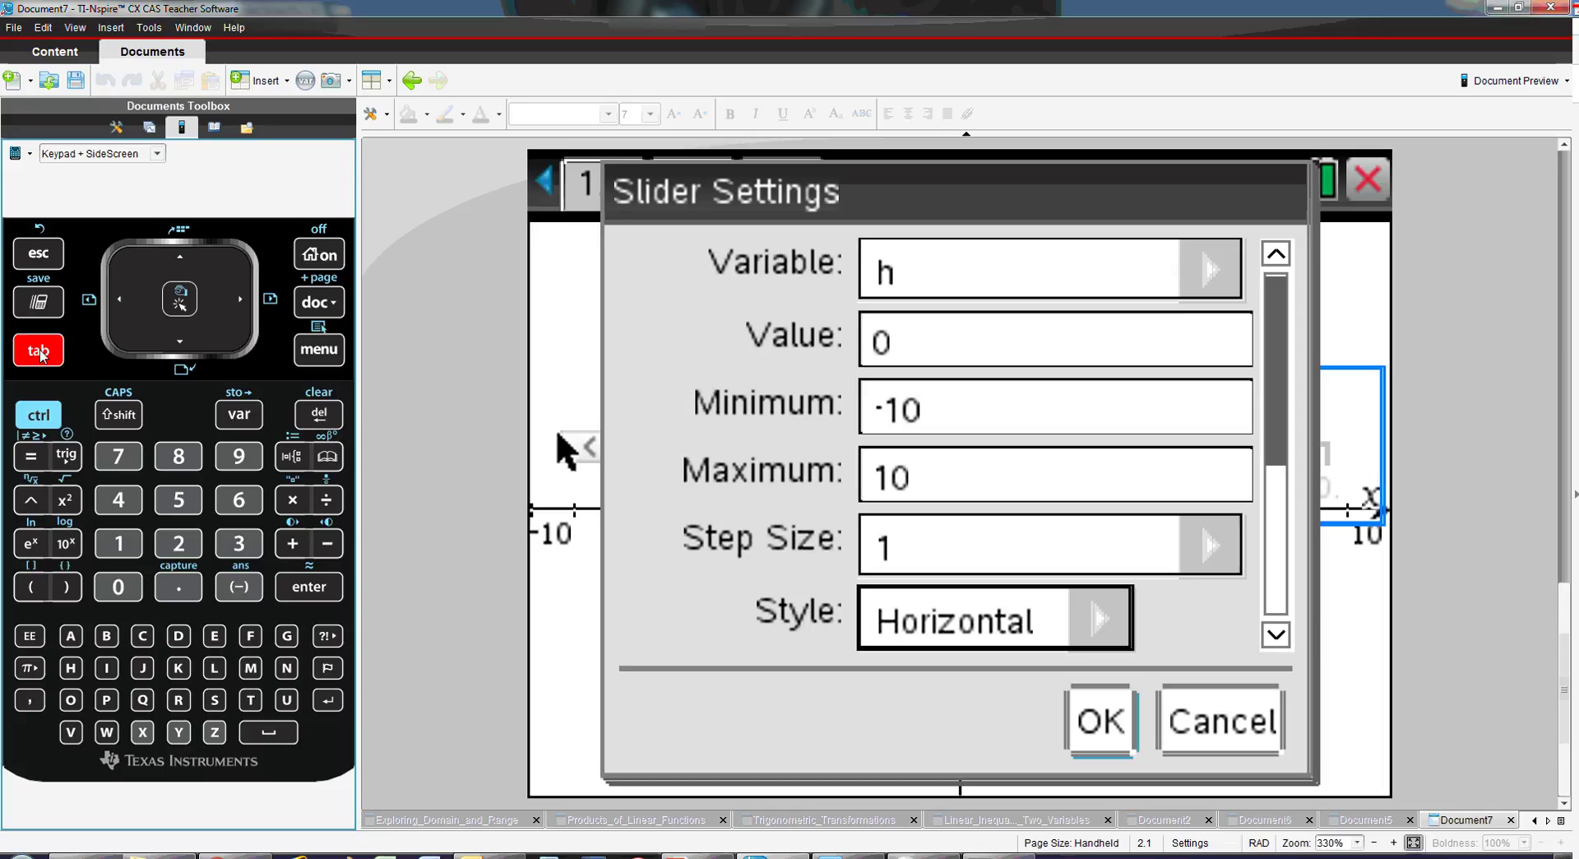
left_click(40, 352)
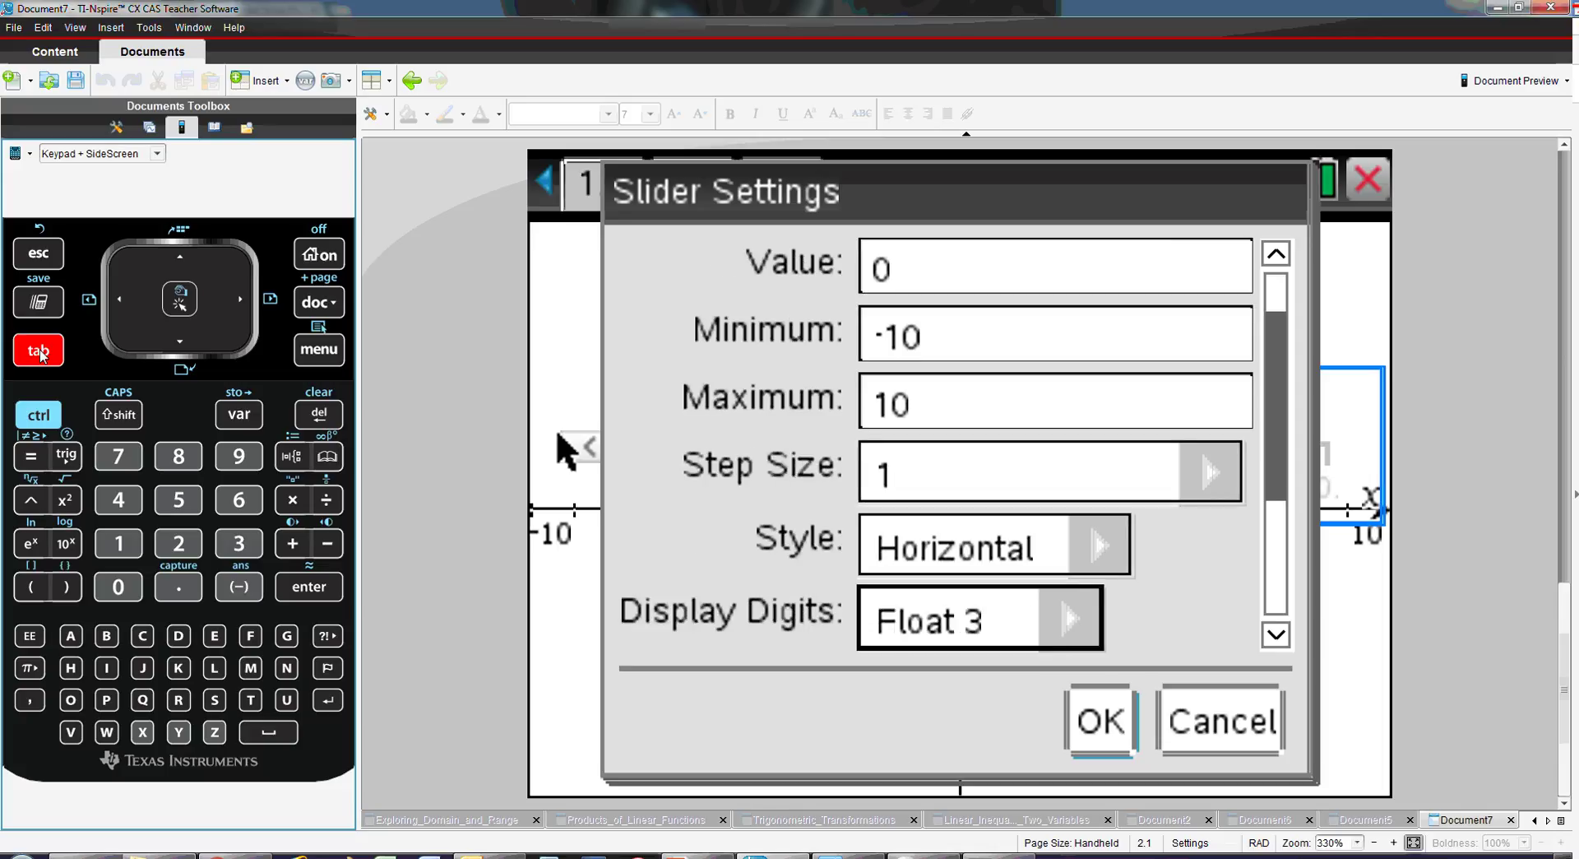
left_click(39, 352)
left_click(268, 732)
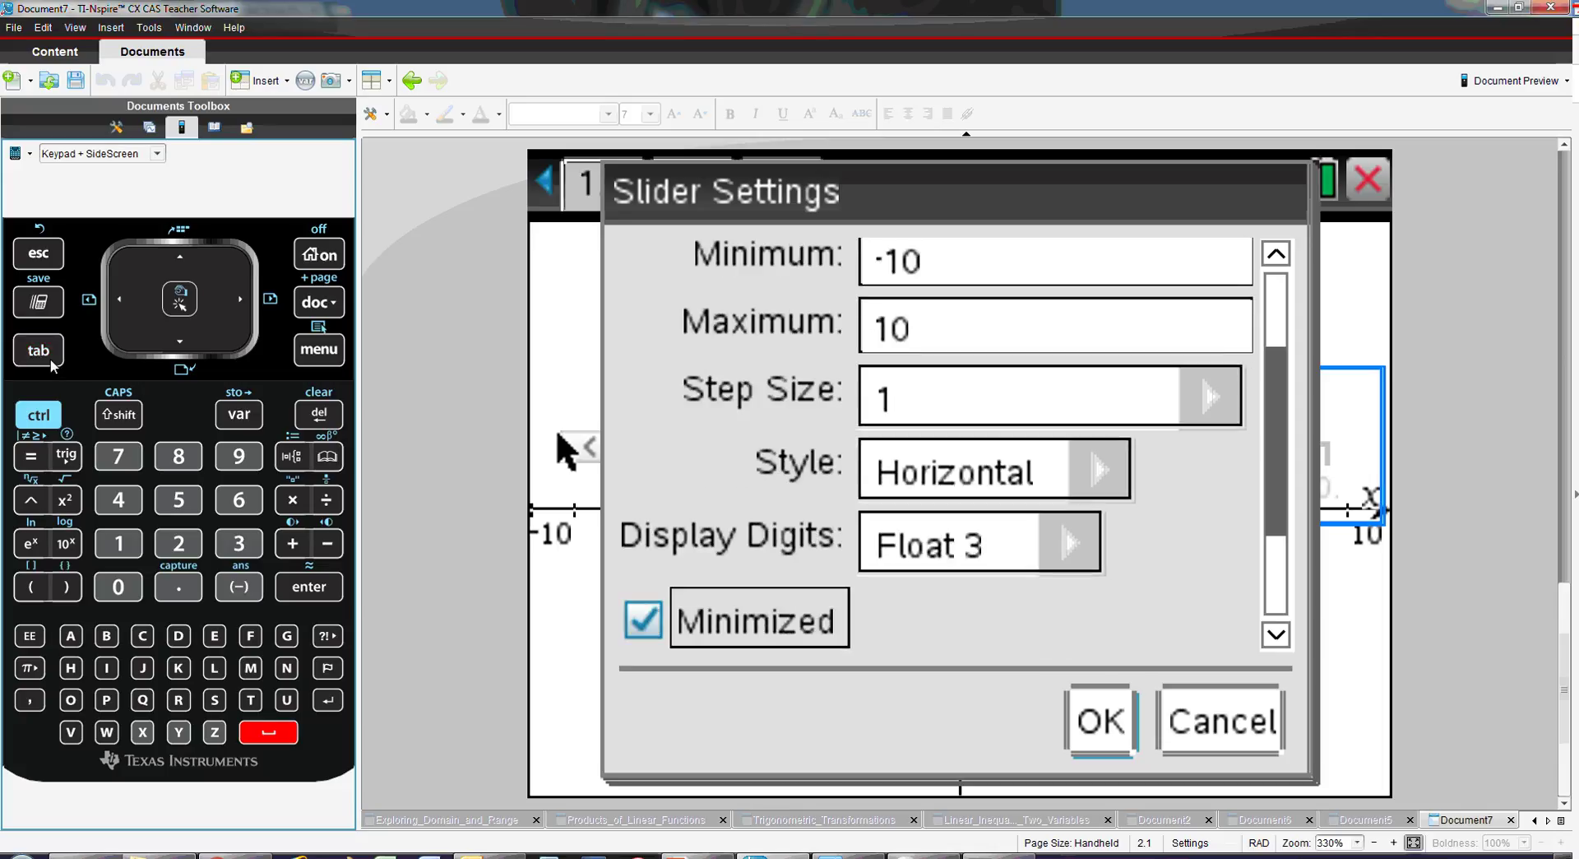
left_click(1061, 722)
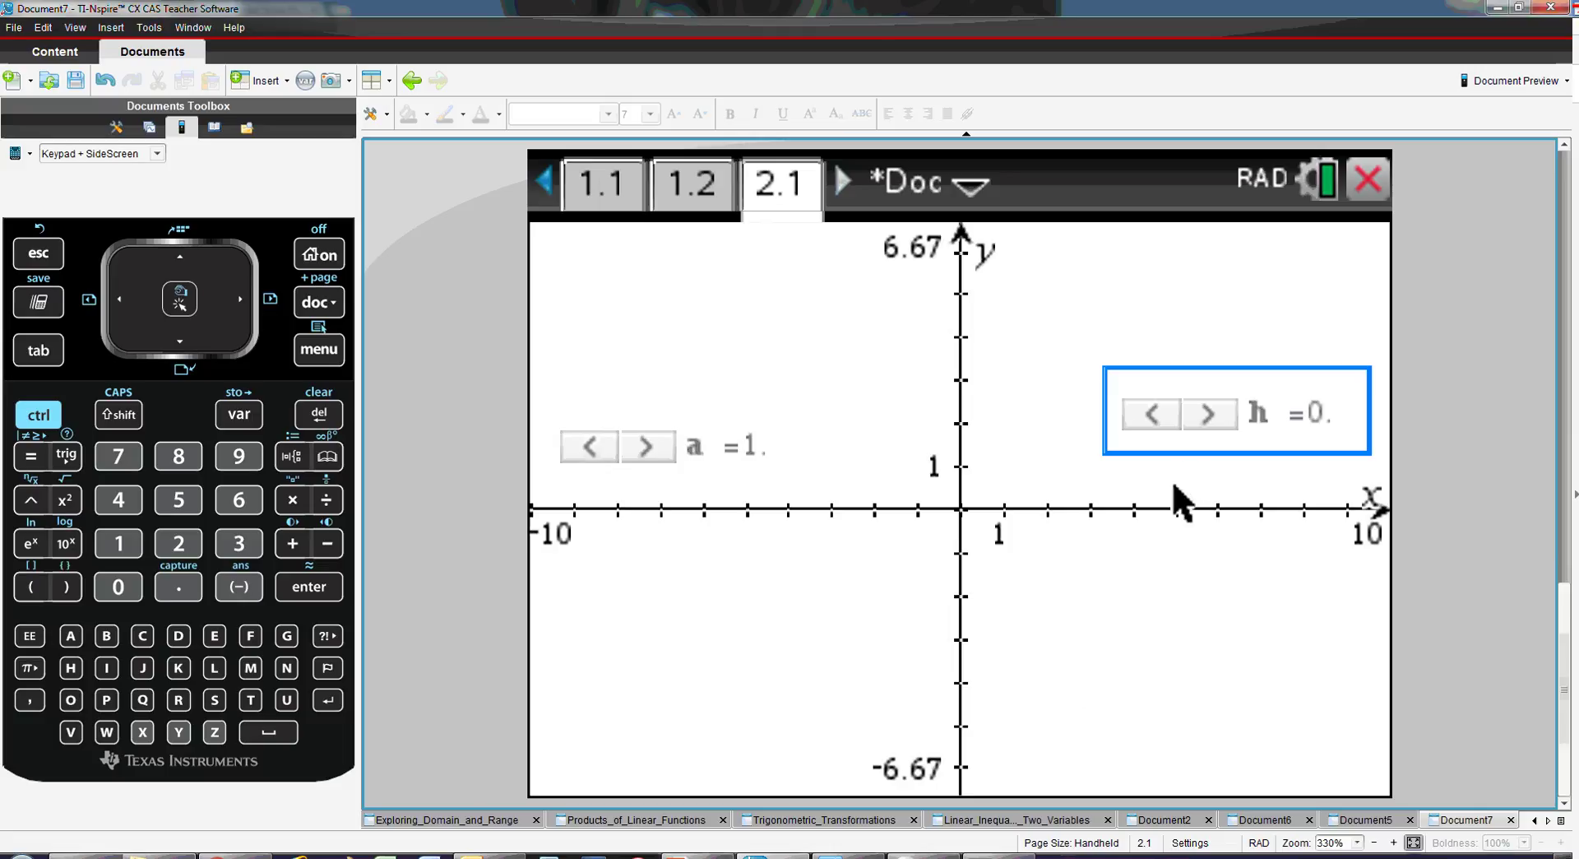
left_click_drag(1192, 408, 655, 649)
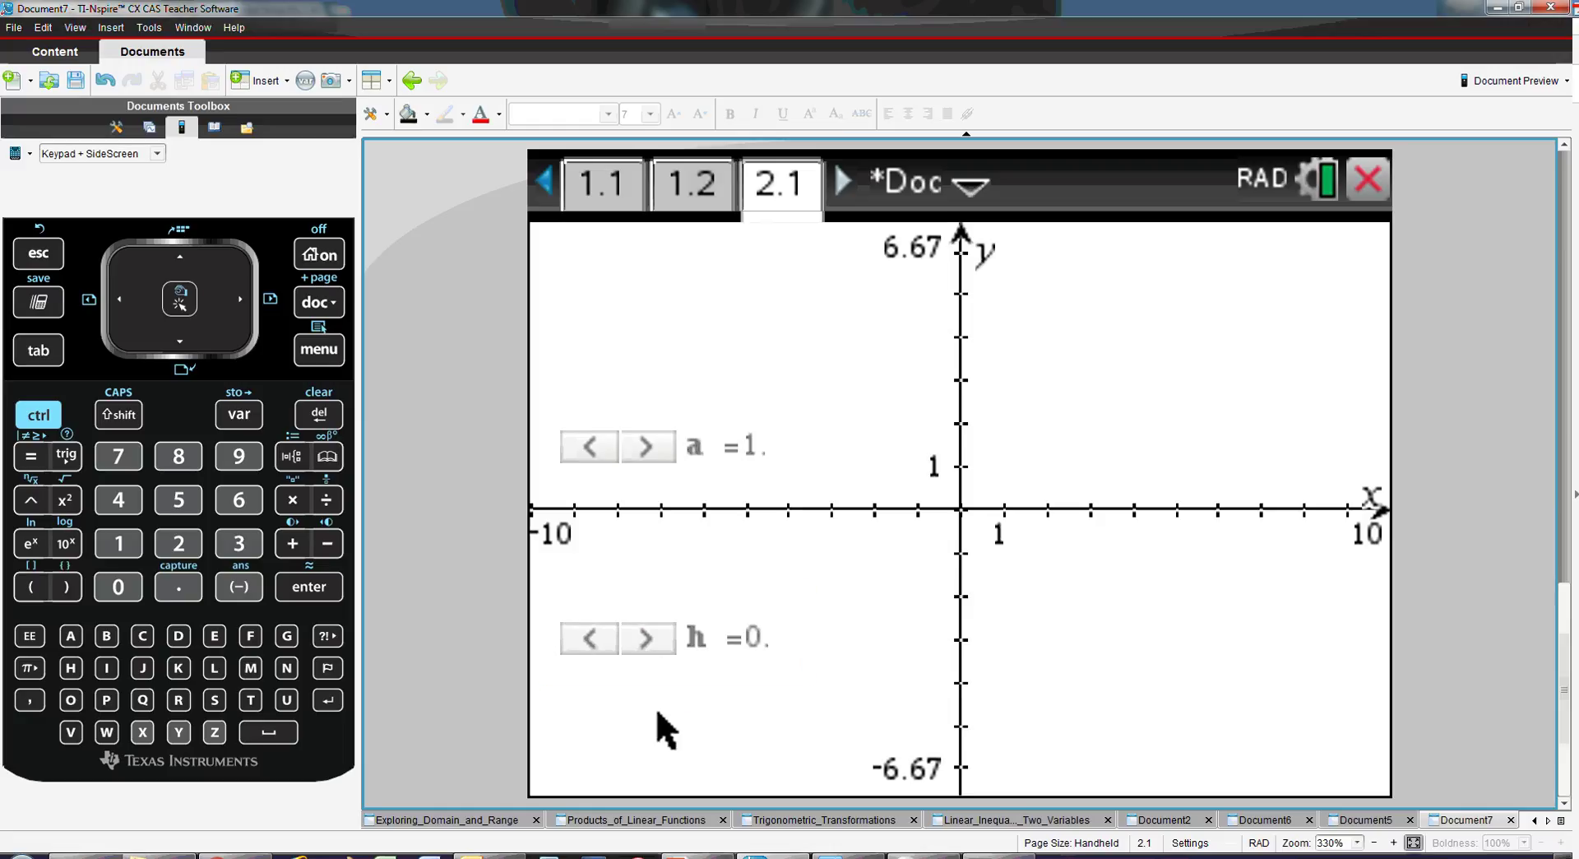
- Insert a slider for the variable k and set its value to 0
left_click(310, 356)
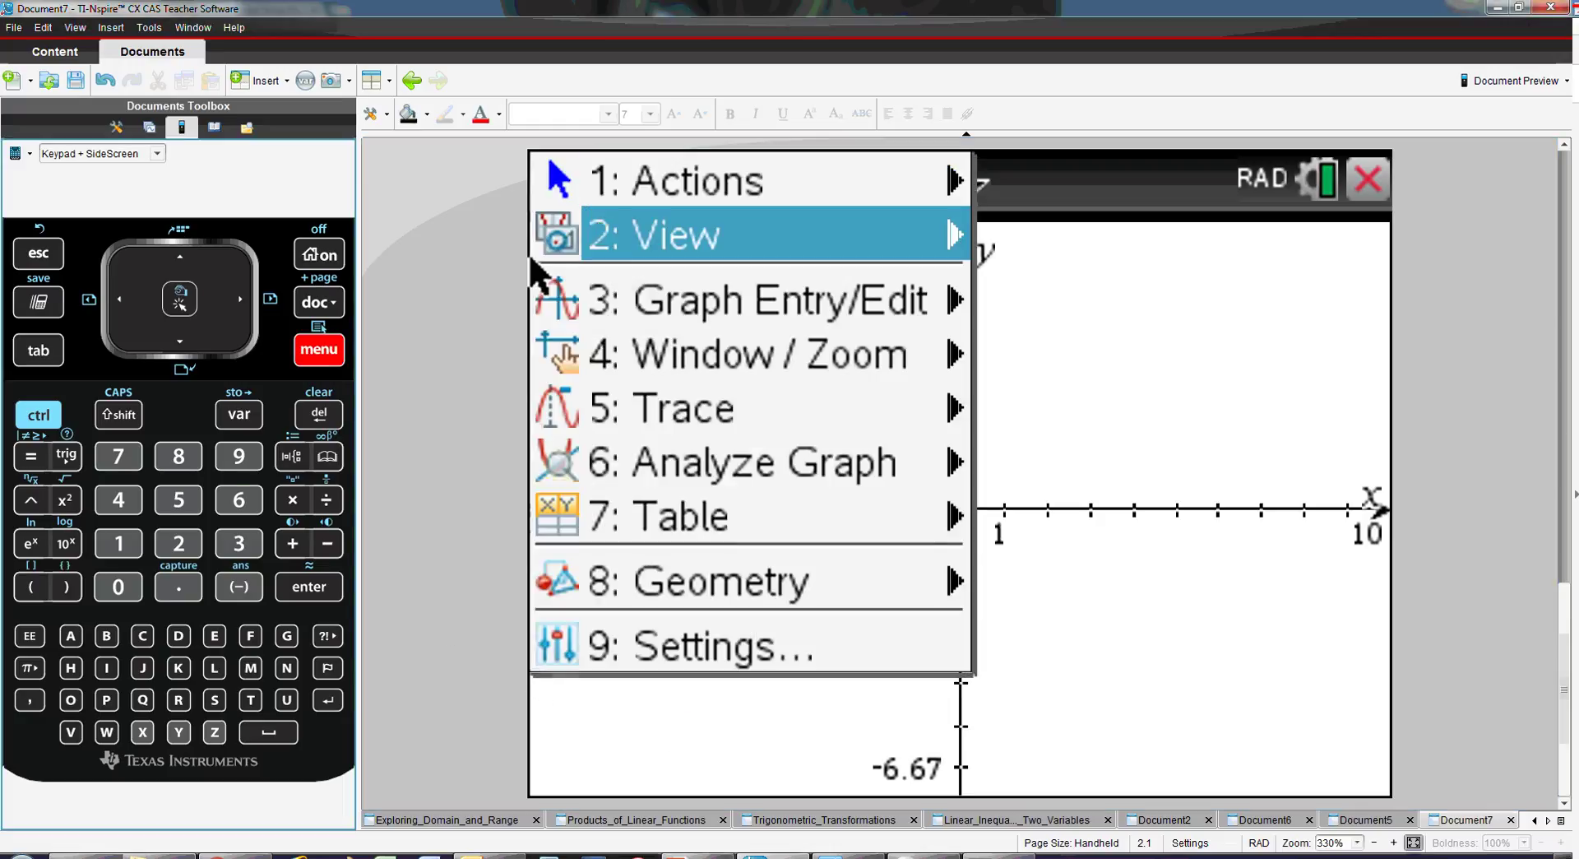
left_click(138, 539)
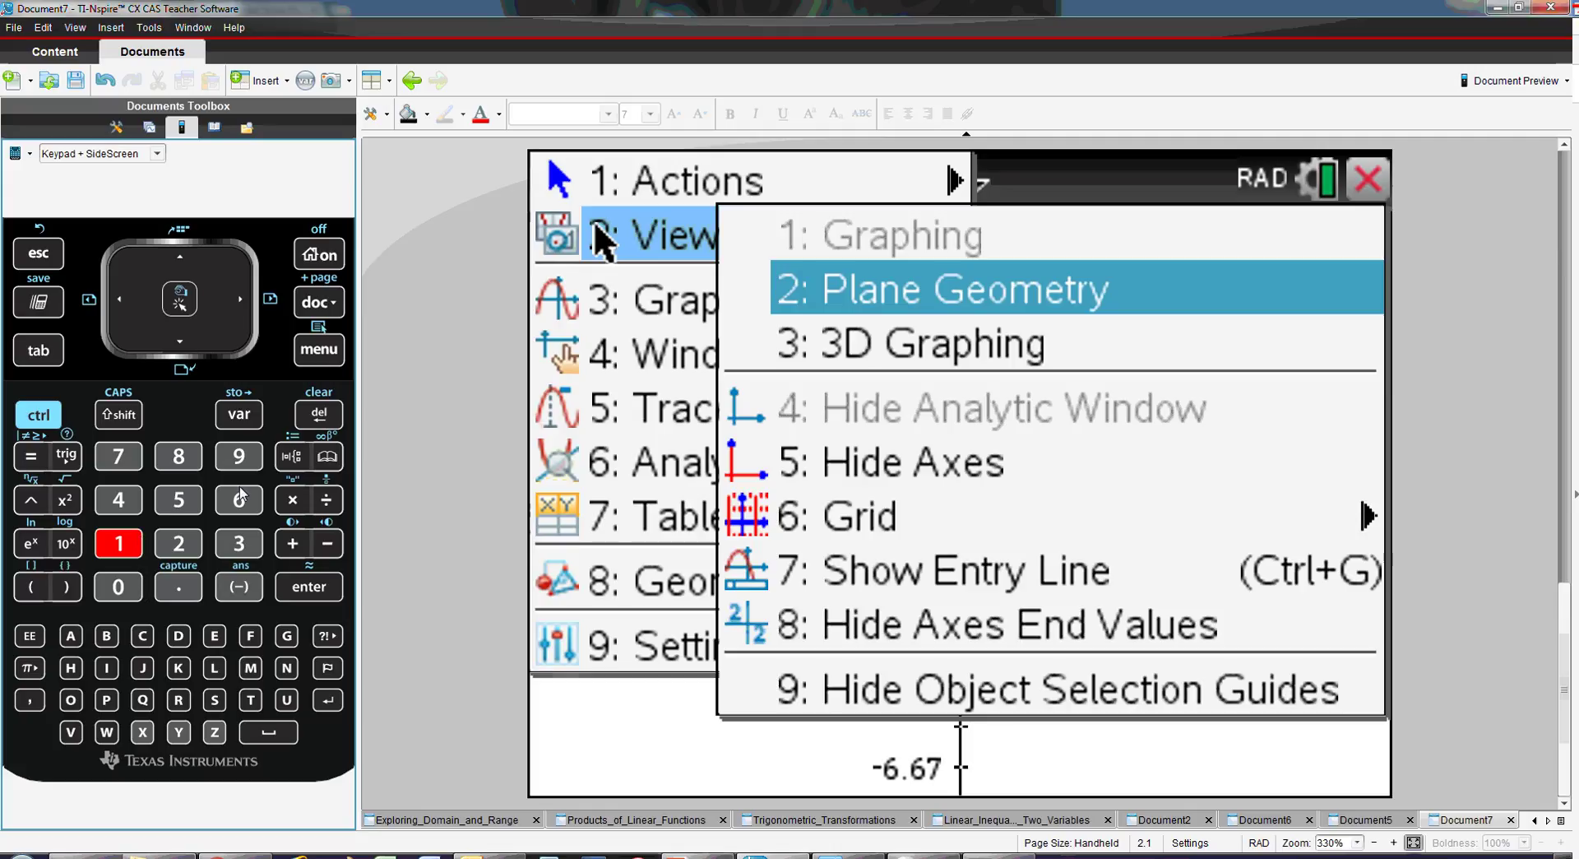
key("Escape")
left_click(129, 548)
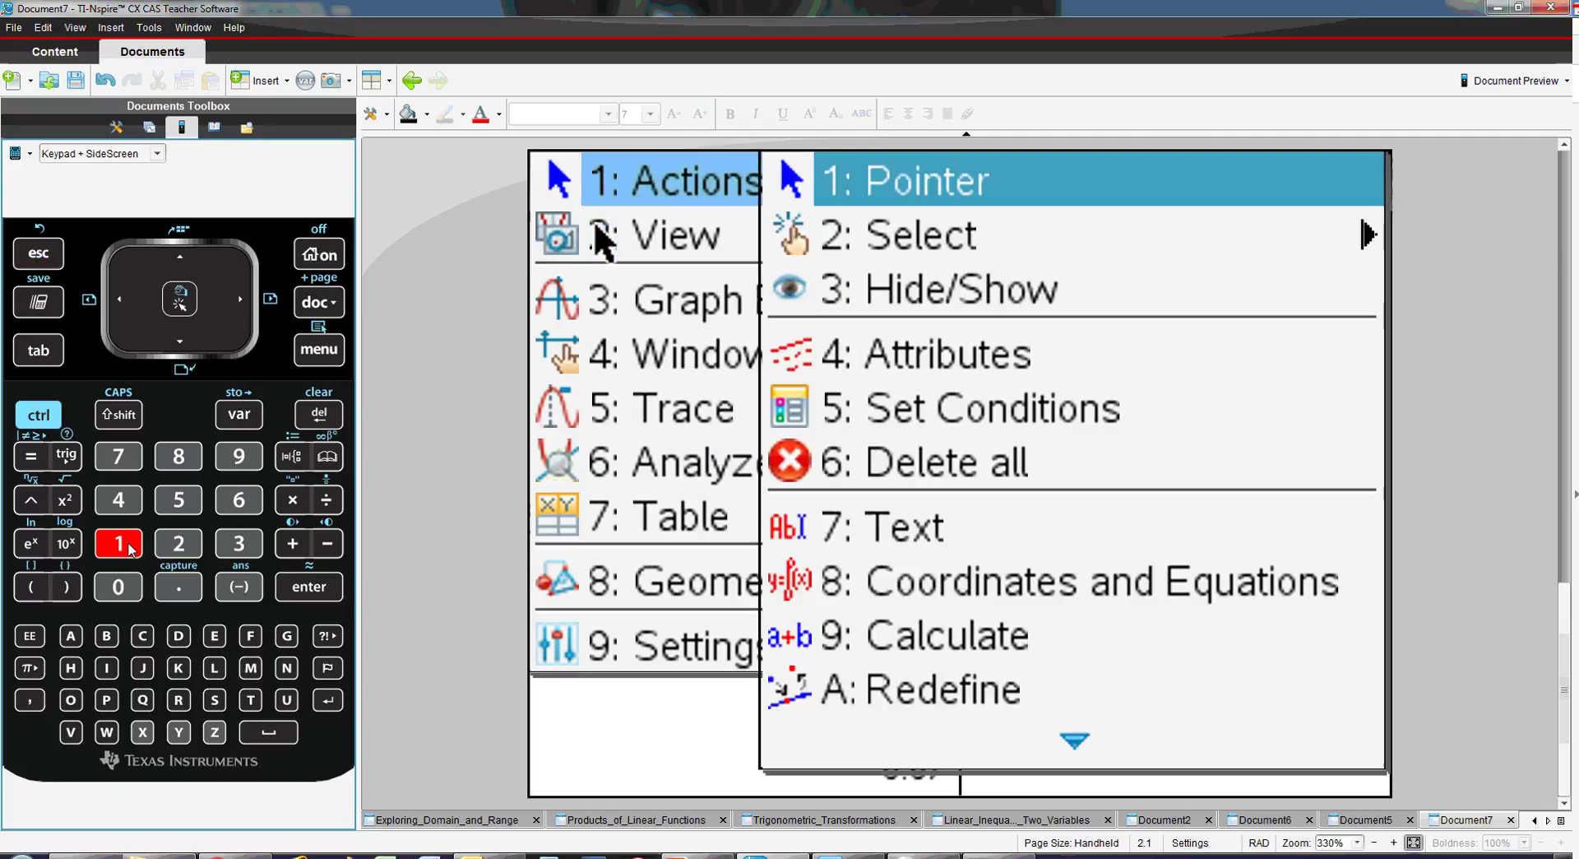
left_click(108, 640)
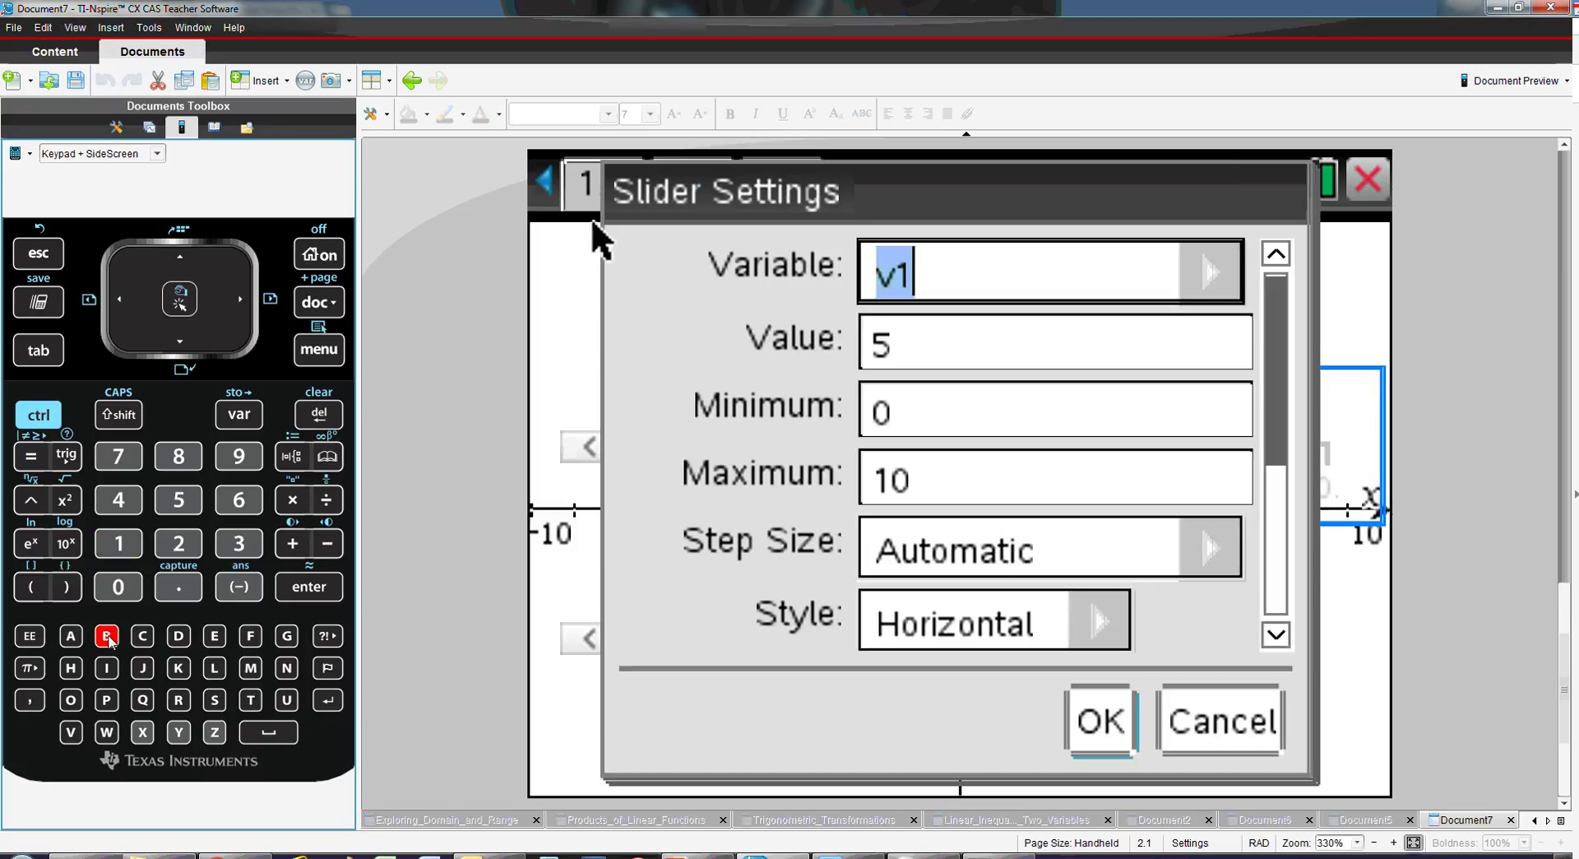
type("k")
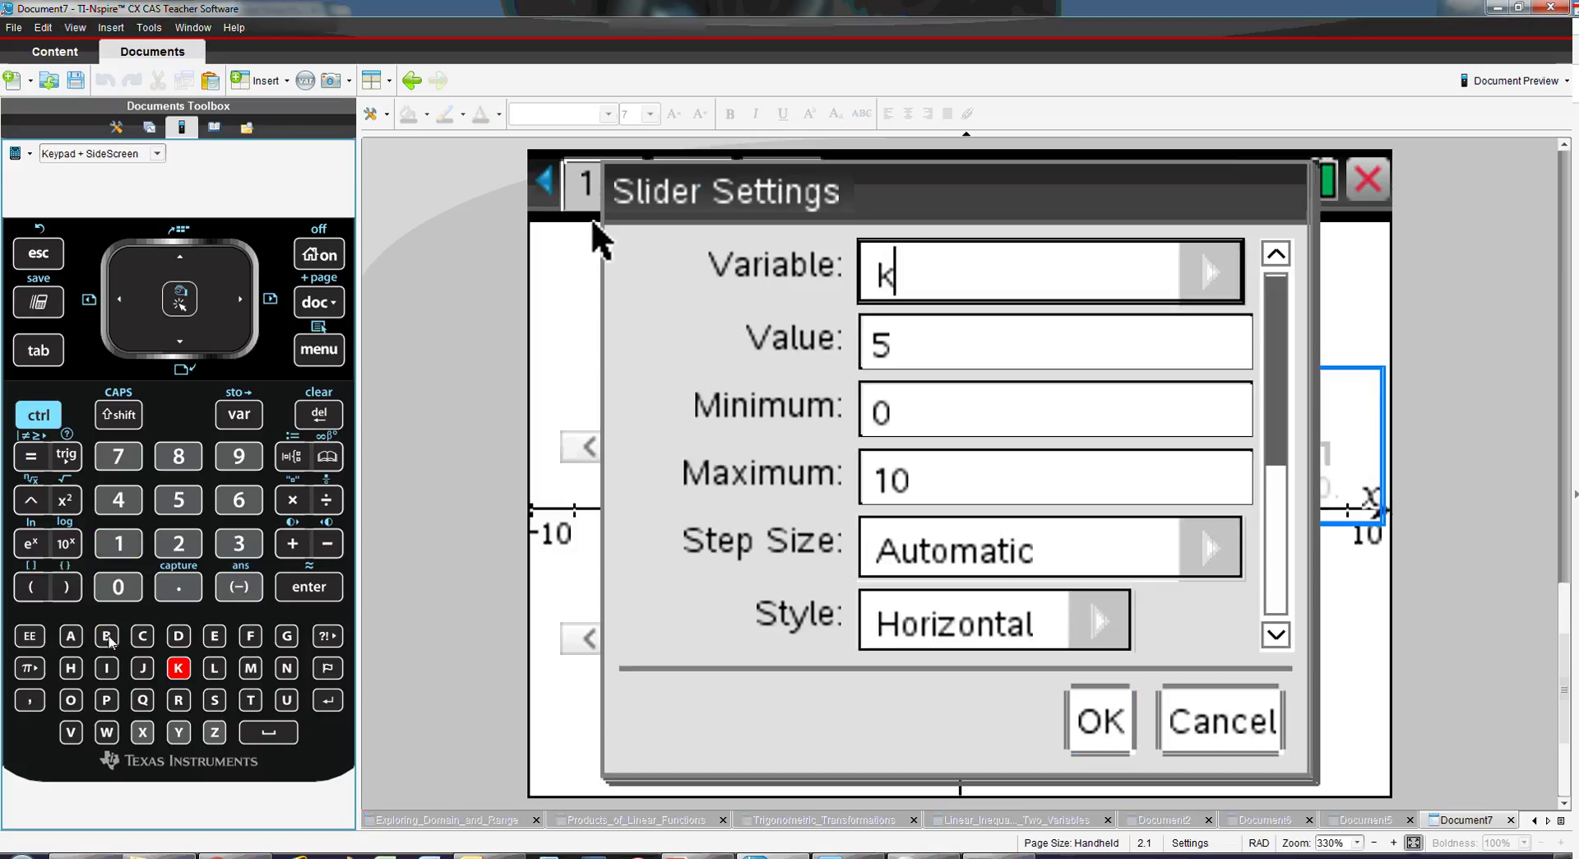
key("Tab")
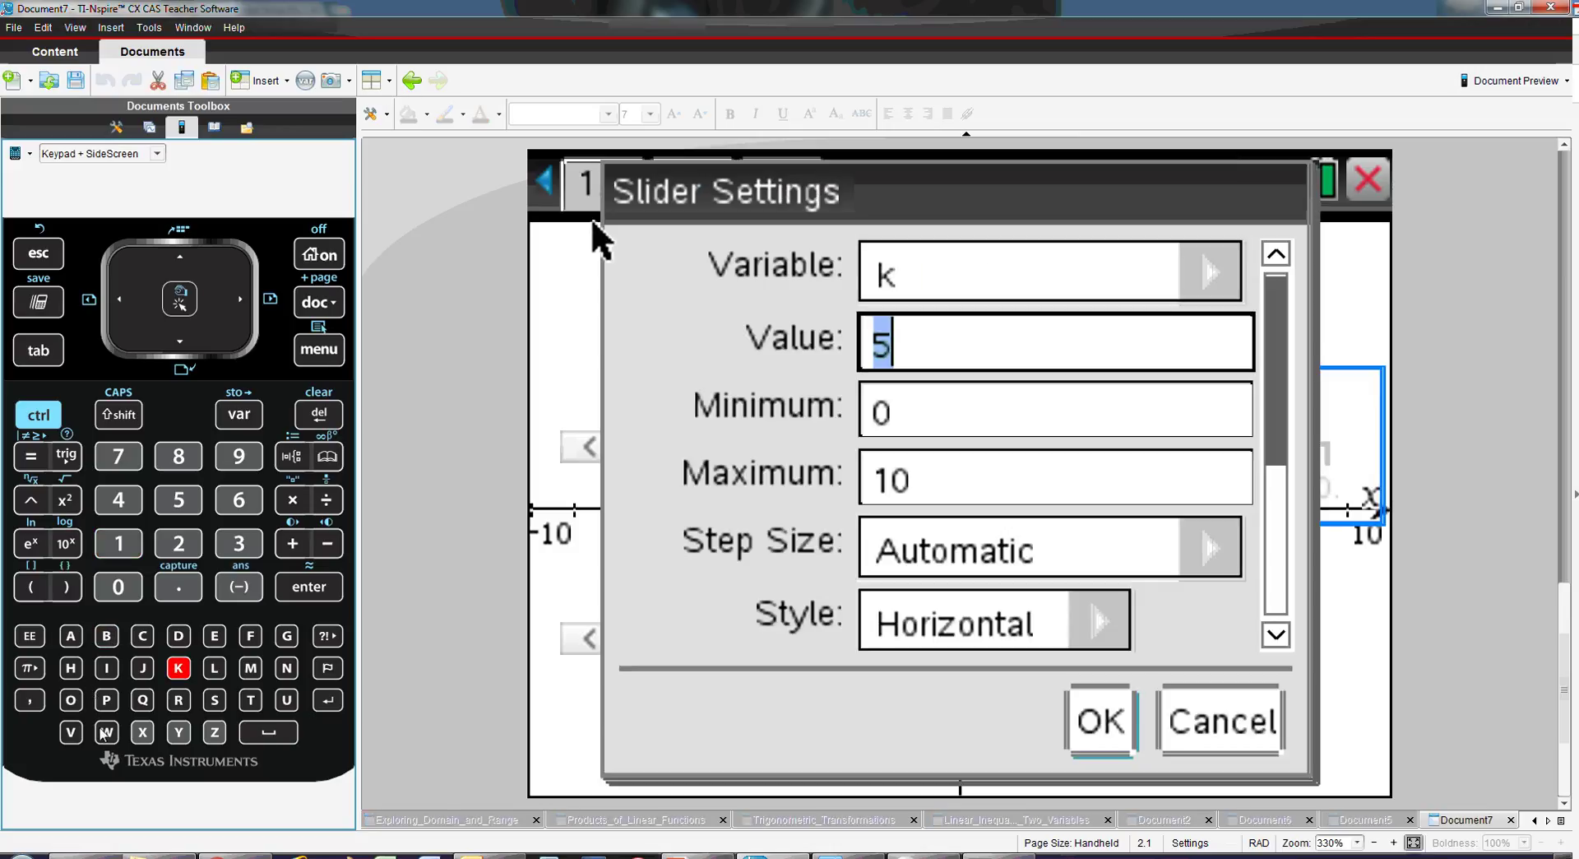
left_click(117, 586)
- Set the k slider's minimum to -10 and its step size to 1, keeping the maximum at 10
left_click(51, 354)
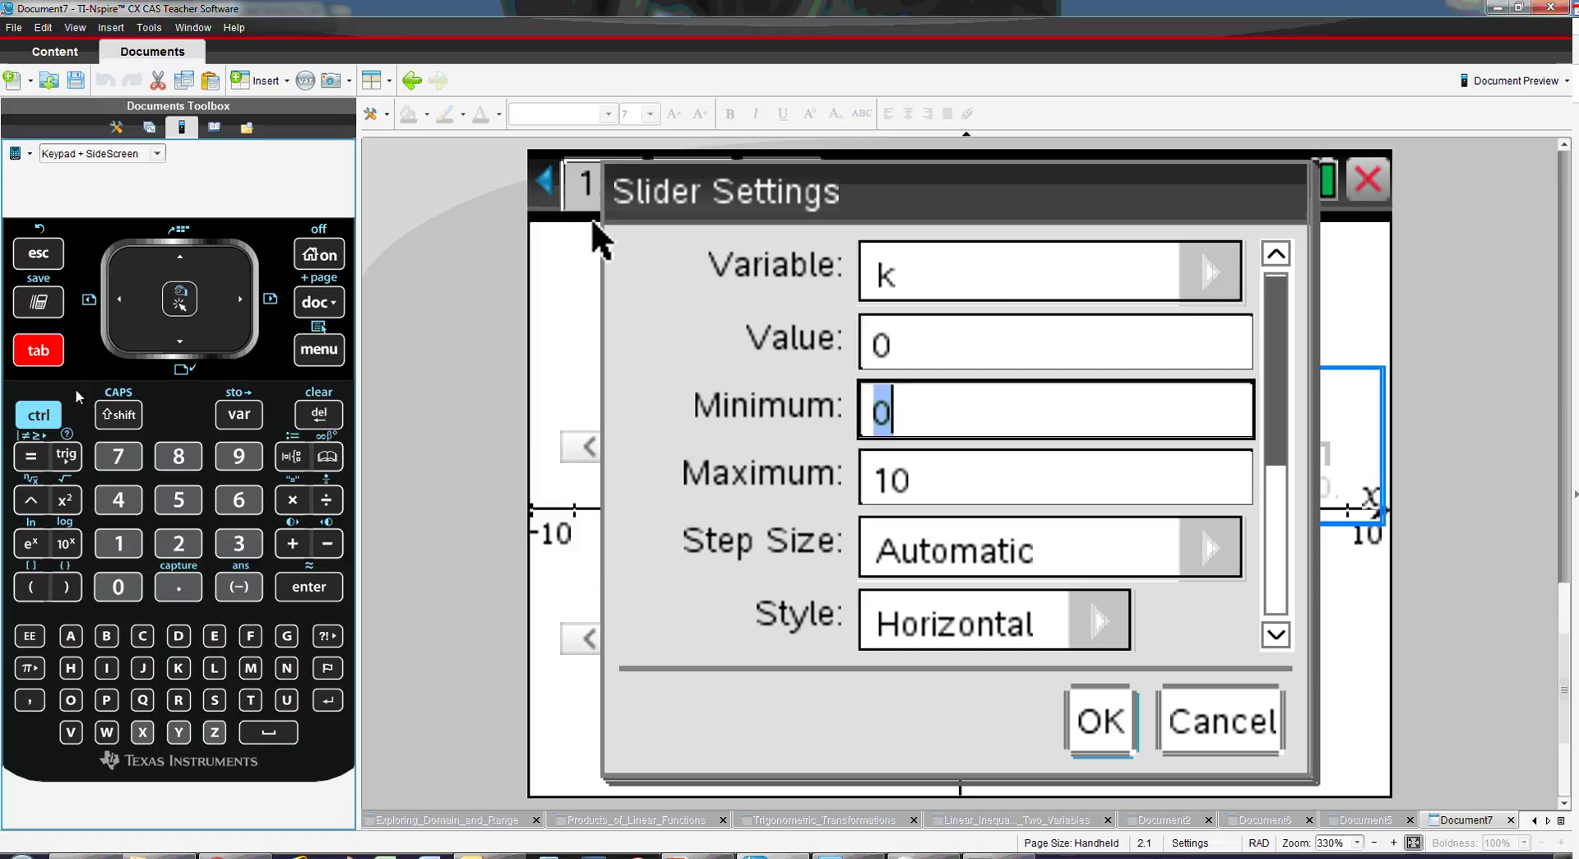
left_click(239, 587)
left_click(119, 543)
left_click(118, 587)
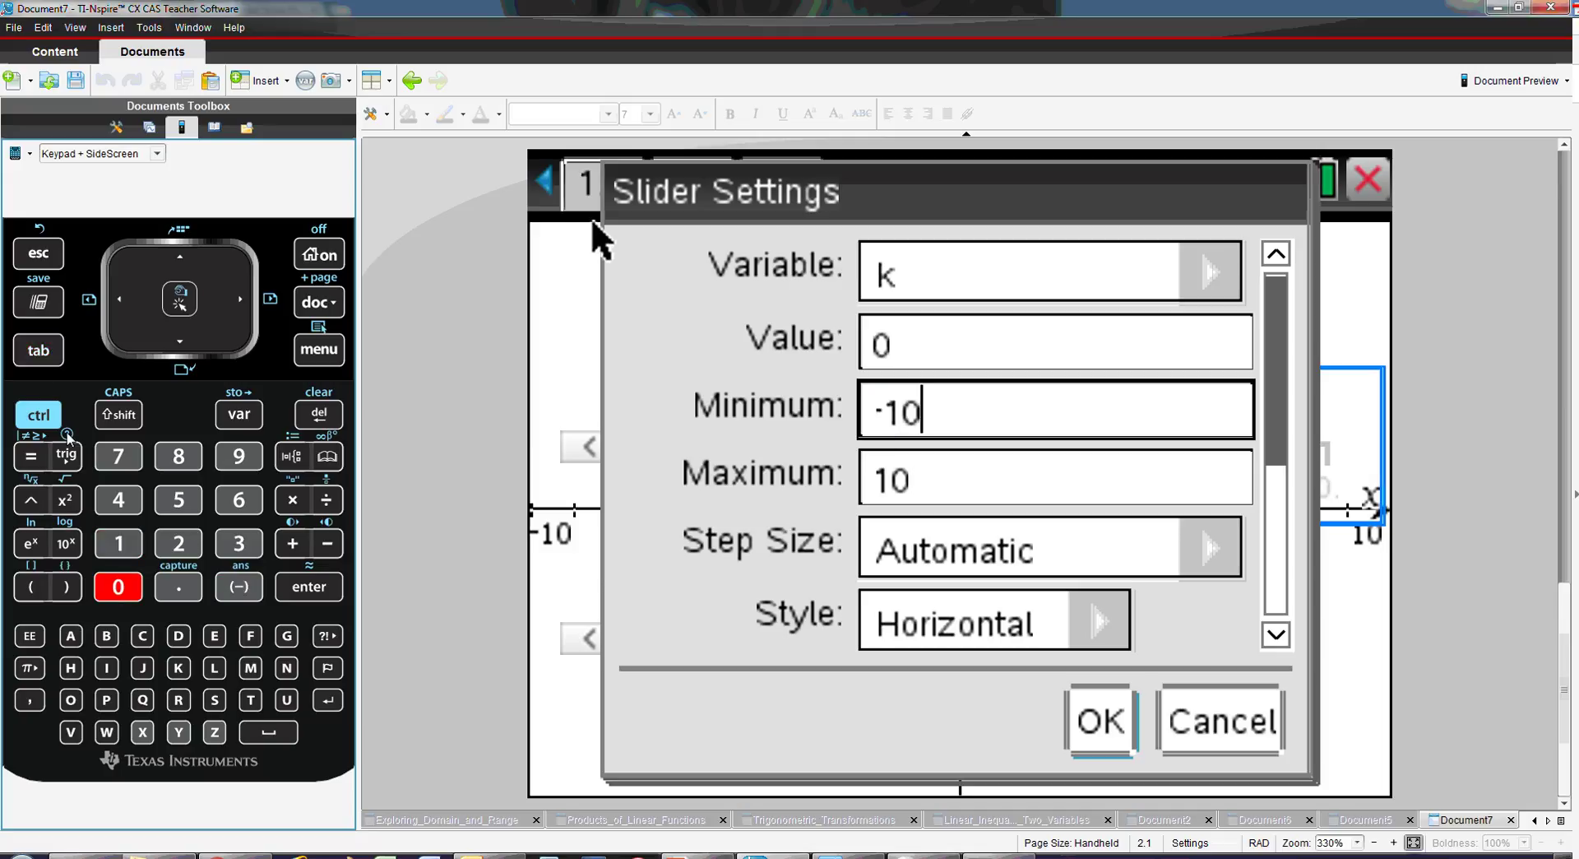
left_click(39, 350)
left_click(38, 350)
left_click(119, 543)
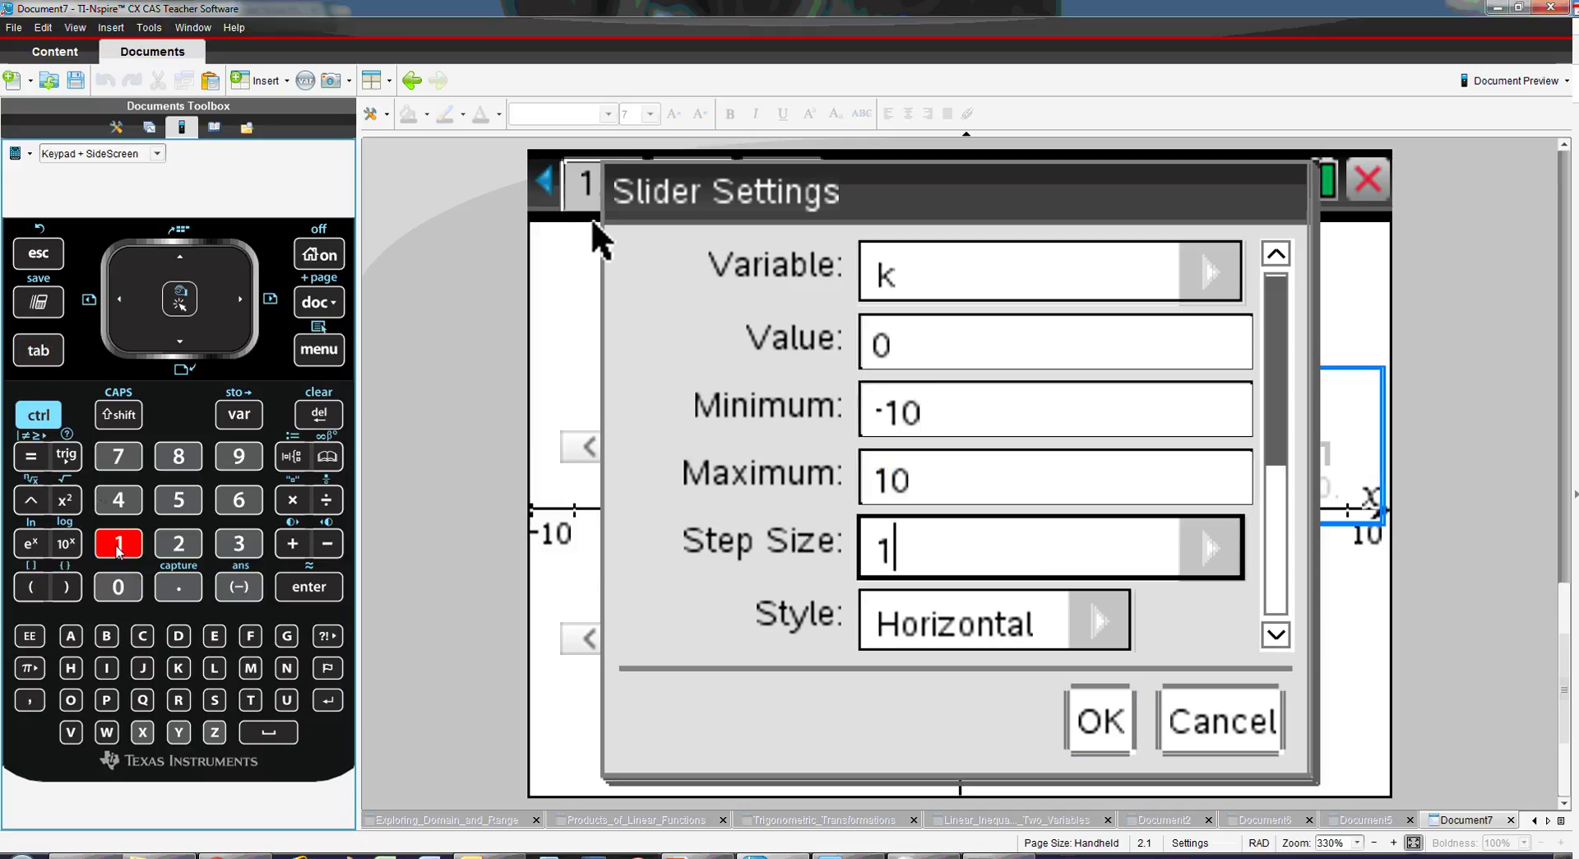
- Give the k slider the Vertical style and create it on the graph
left_click(39, 352)
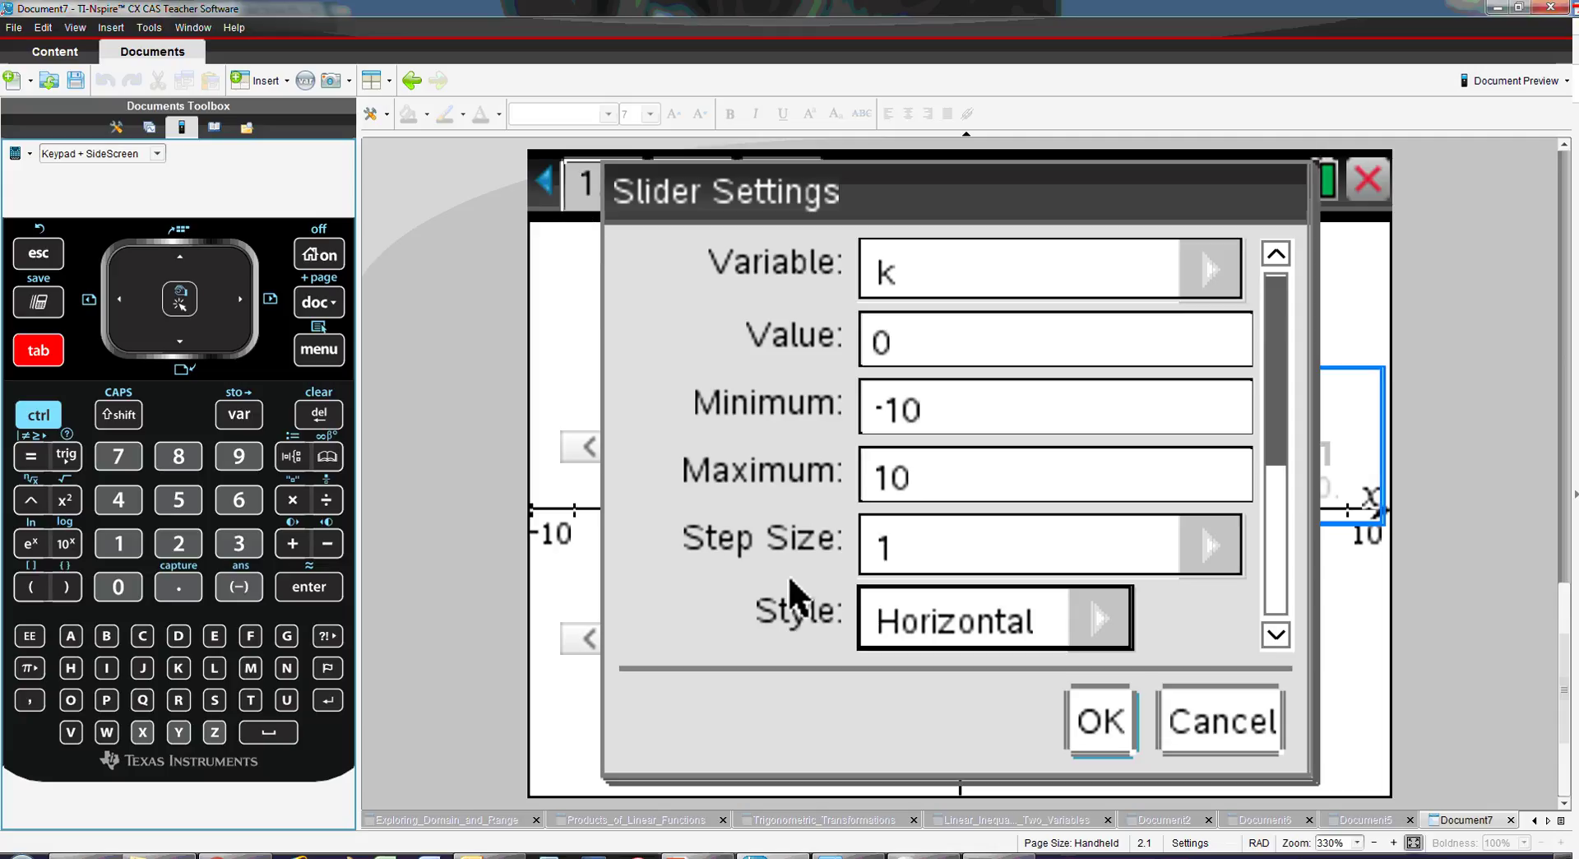
left_click(1078, 631)
left_click(980, 722)
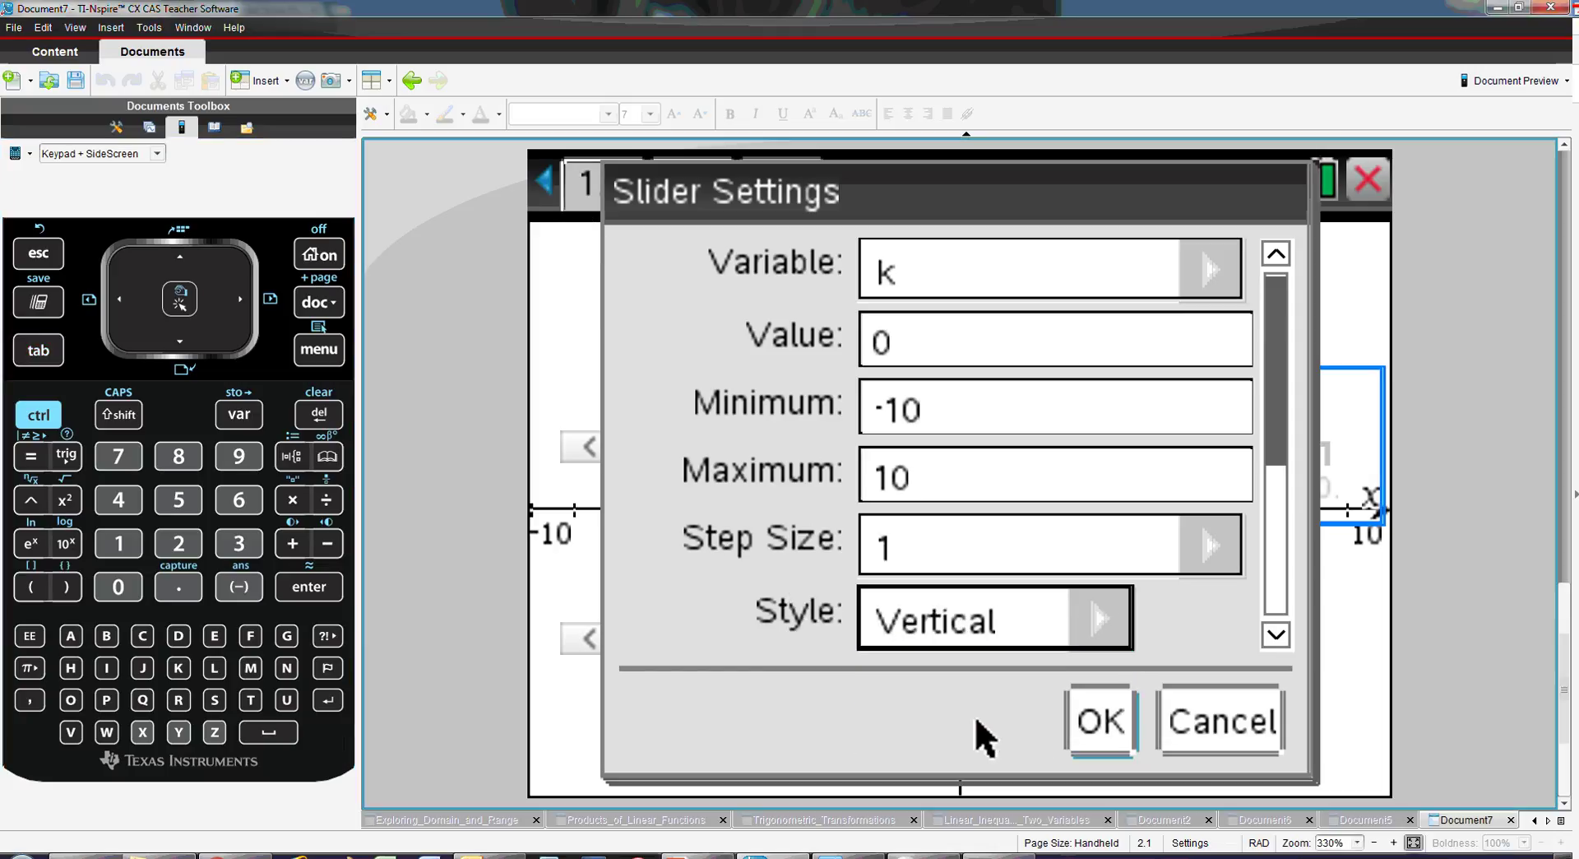
left_click(1089, 721)
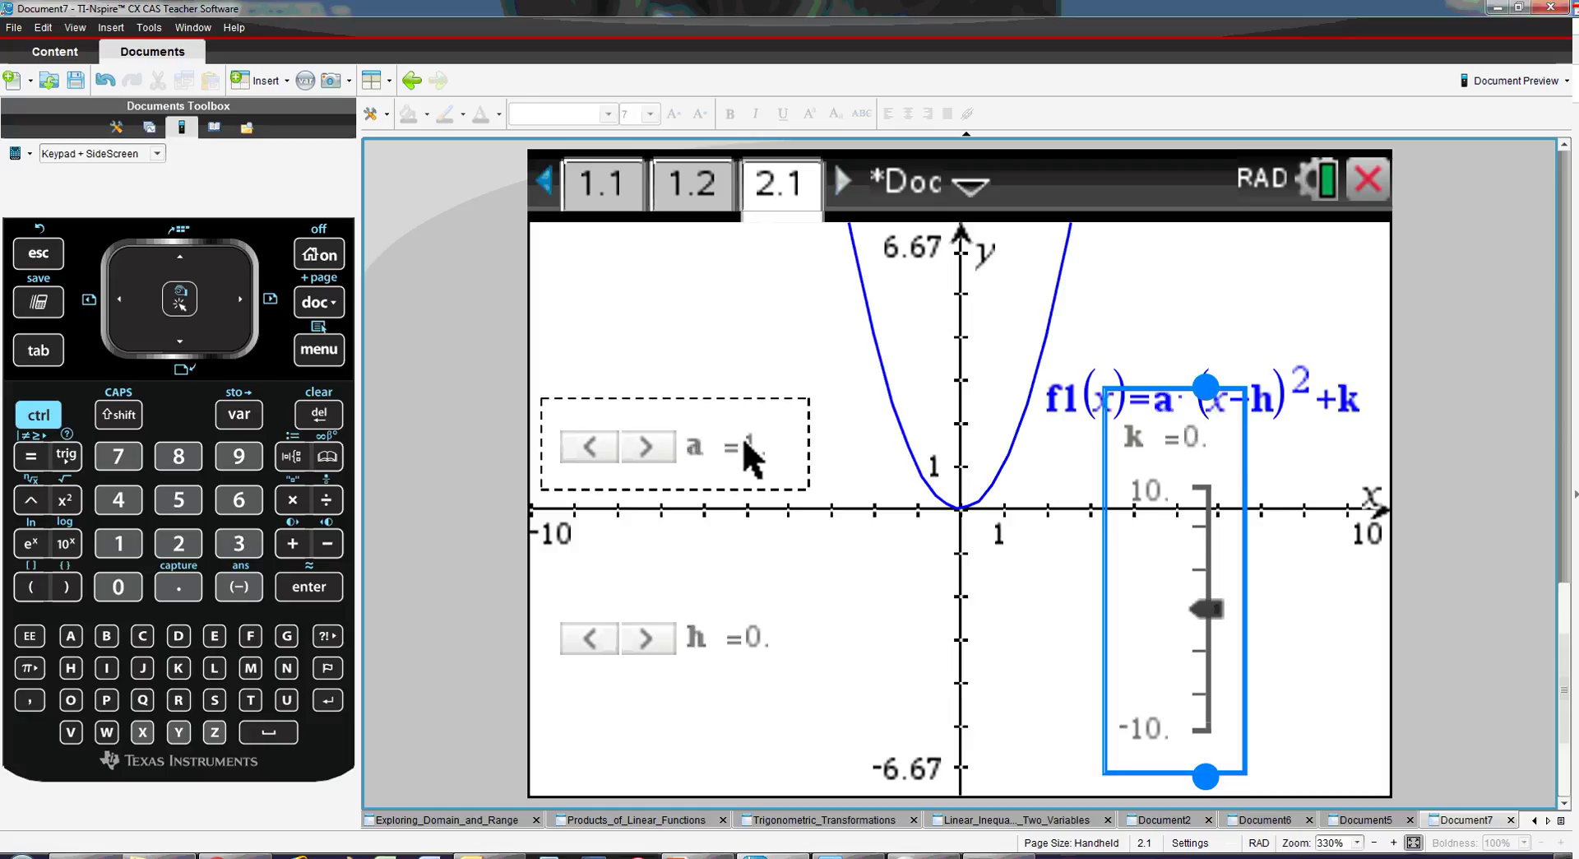
- Minimize the k slider and place it beside the h slider, just left of the y-axis
right_click(1206, 605)
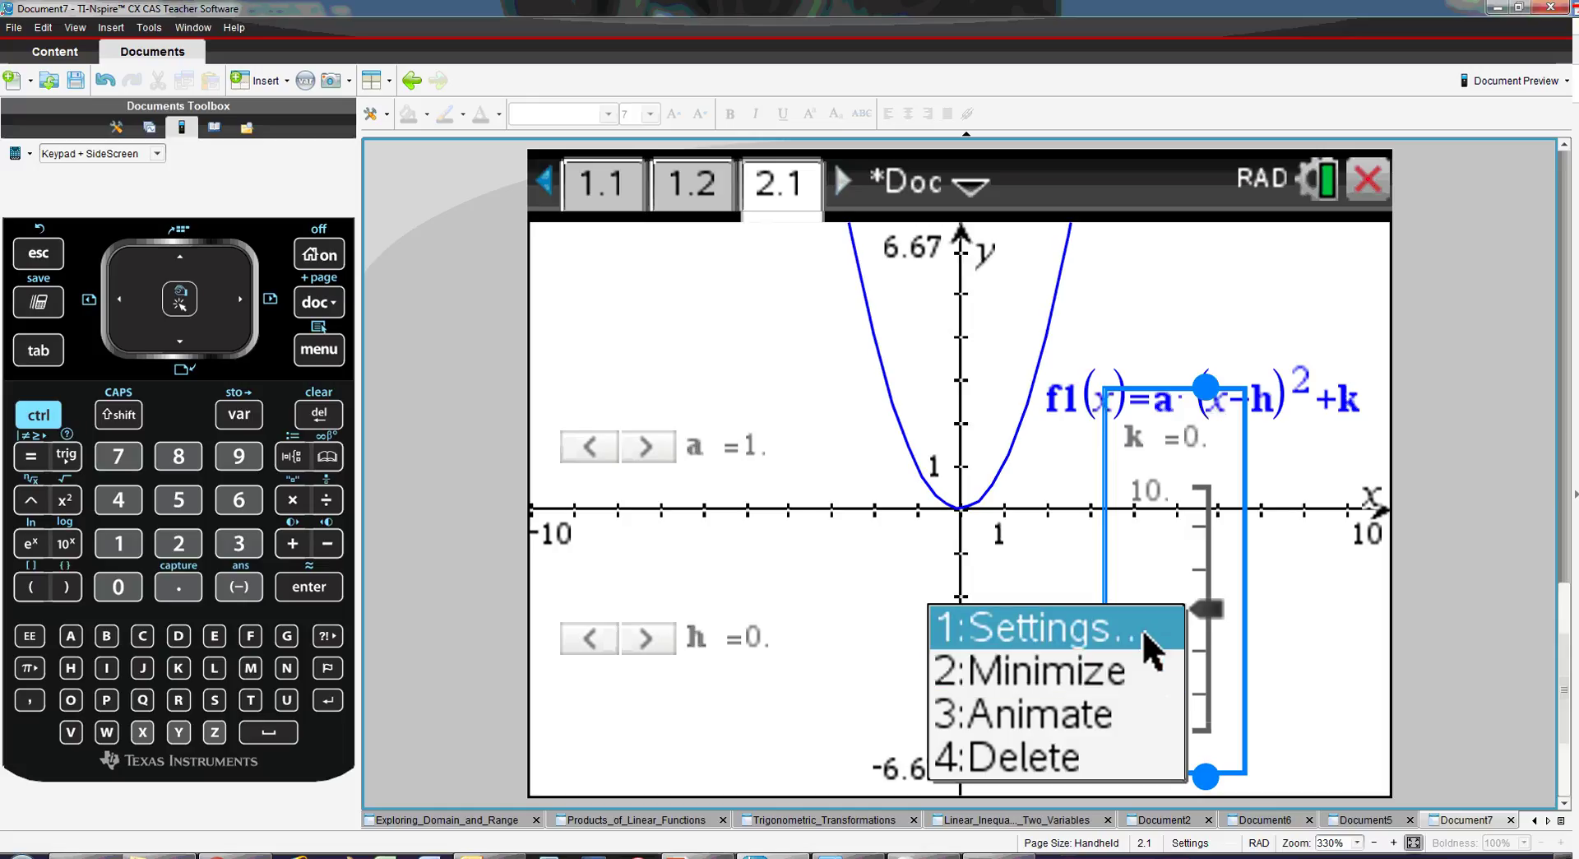
left_click(1129, 662)
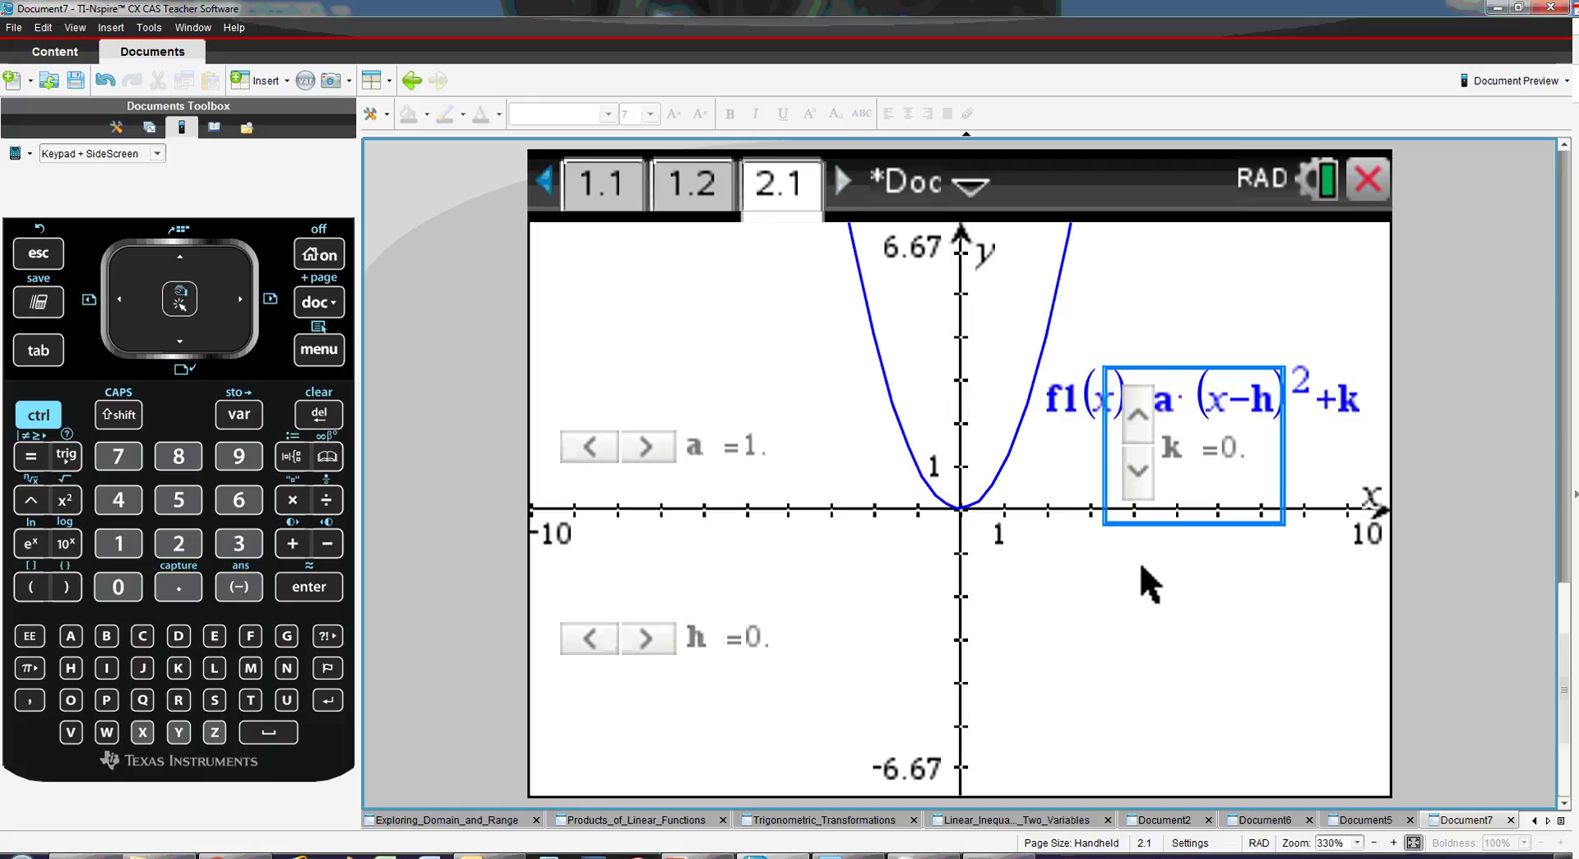
left_click_drag(1192, 447, 864, 658)
- Increase h to 1 and k to 3 with their sliders to shift the parabola
left_click(646, 638)
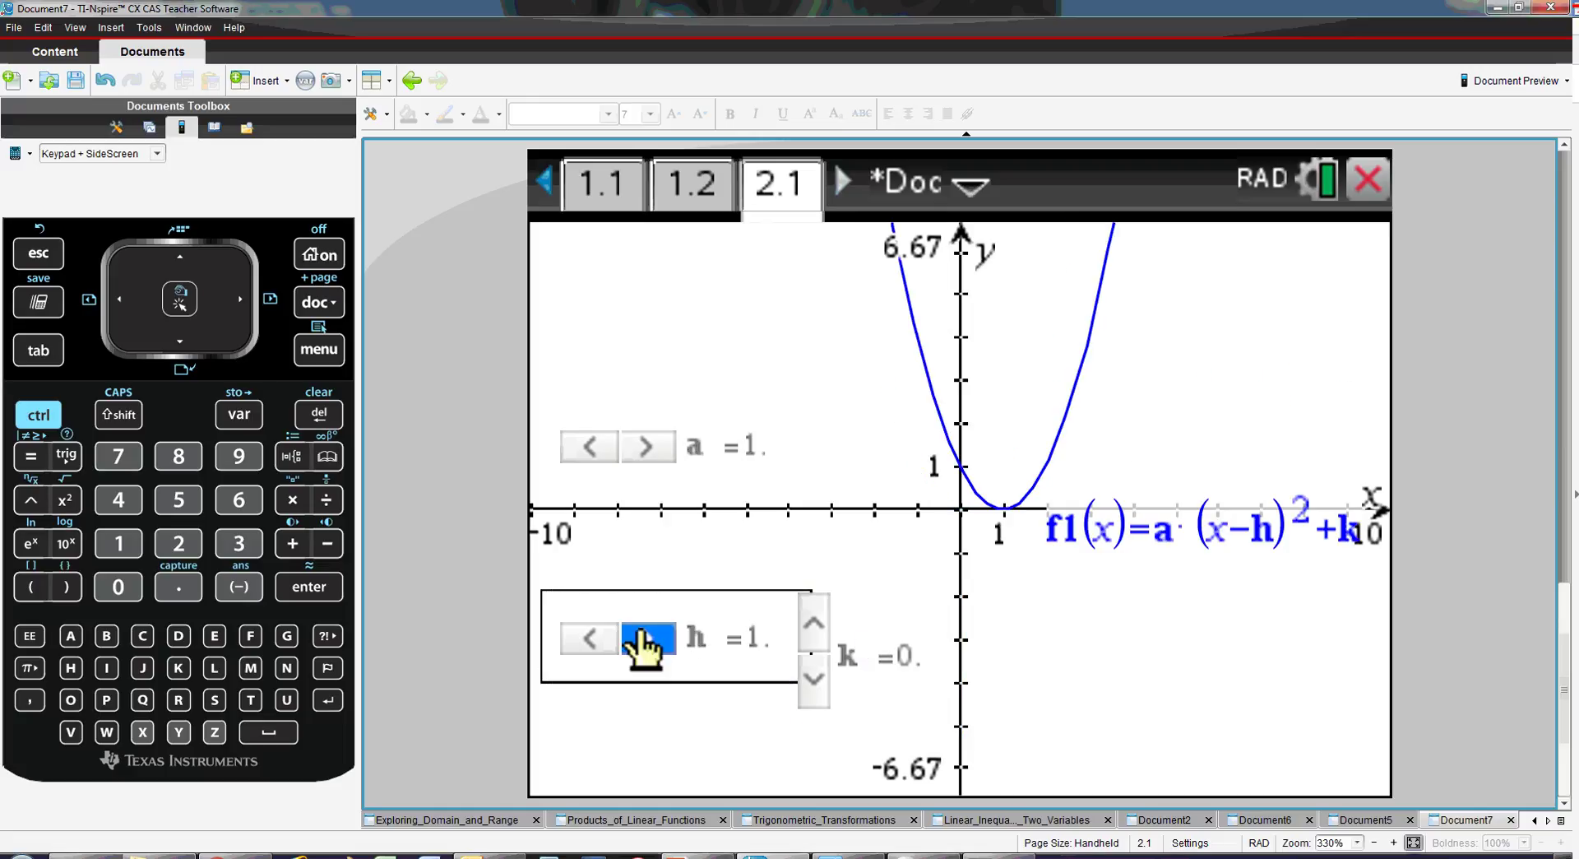
left_click(717, 714)
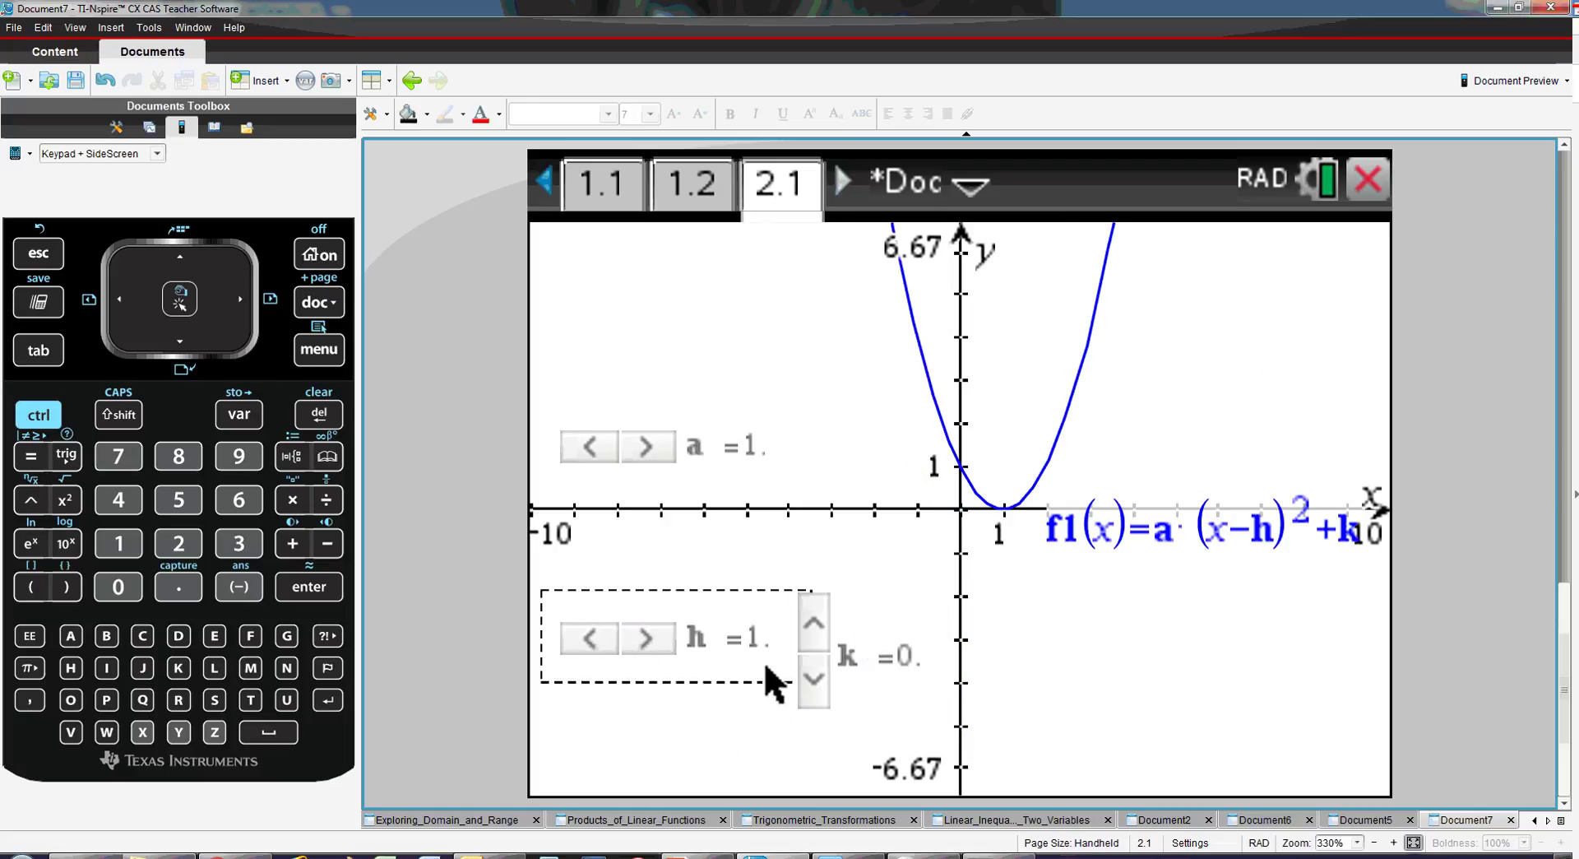
left_click(813, 626)
left_click(814, 627)
left_click(812, 621)
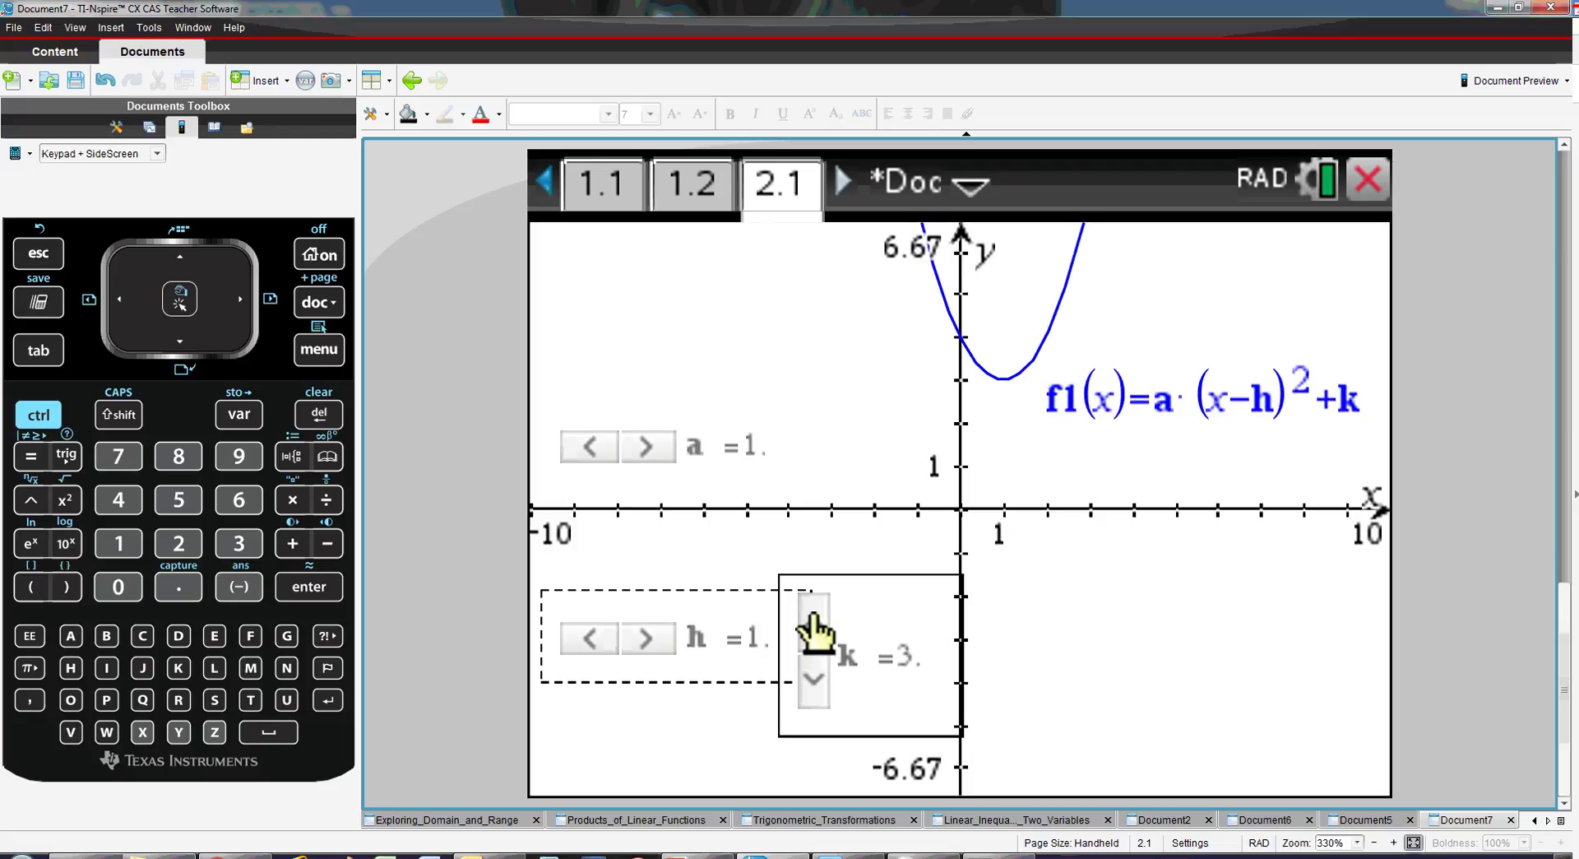
- Lower k stepwise to -3 and bring it back to 0 to demonstrate the vertical shift
left_click(810, 679)
left_click(810, 679)
left_click(811, 678)
left_click(810, 678)
left_click(811, 679)
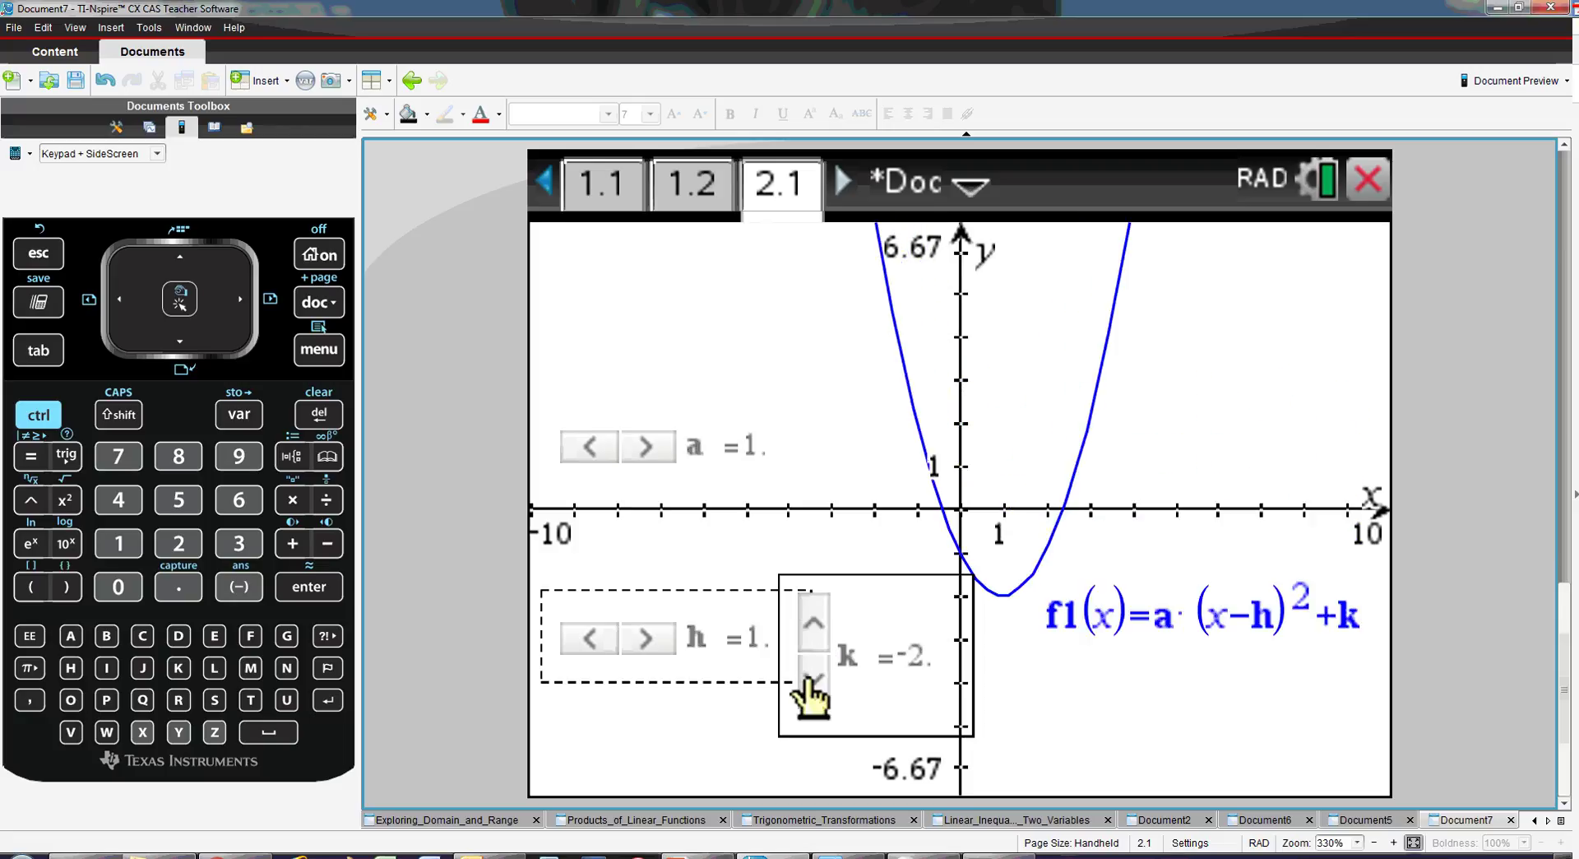
left_click(810, 678)
left_click(815, 625)
left_click(815, 625)
left_click(814, 625)
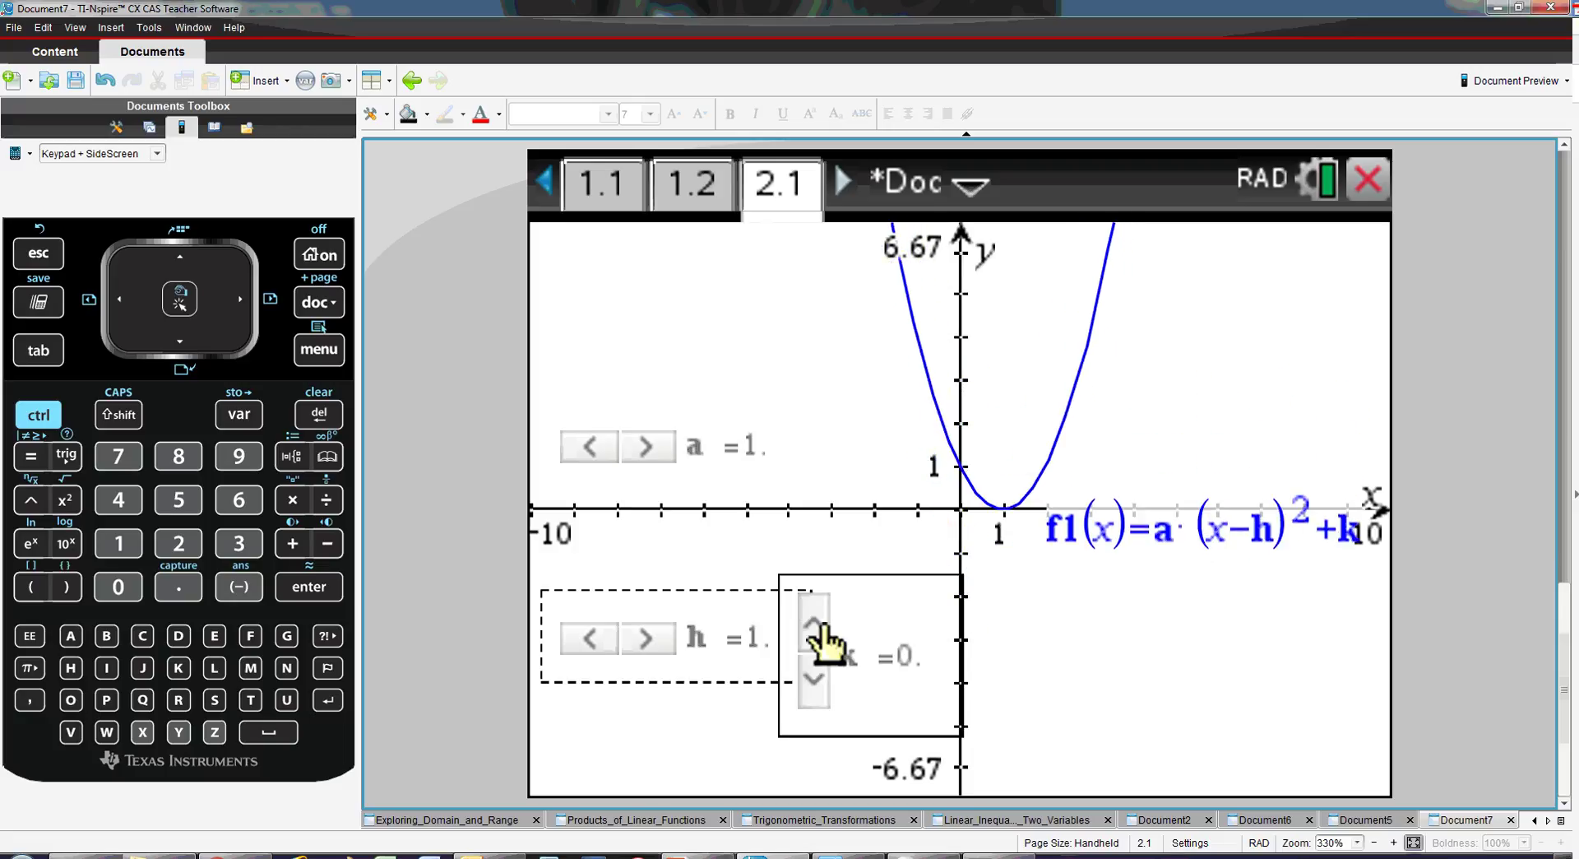
- Increase h to 4 to shift the parabola horizontally in the positive direction
left_click(656, 649)
left_click(655, 650)
left_click(656, 651)
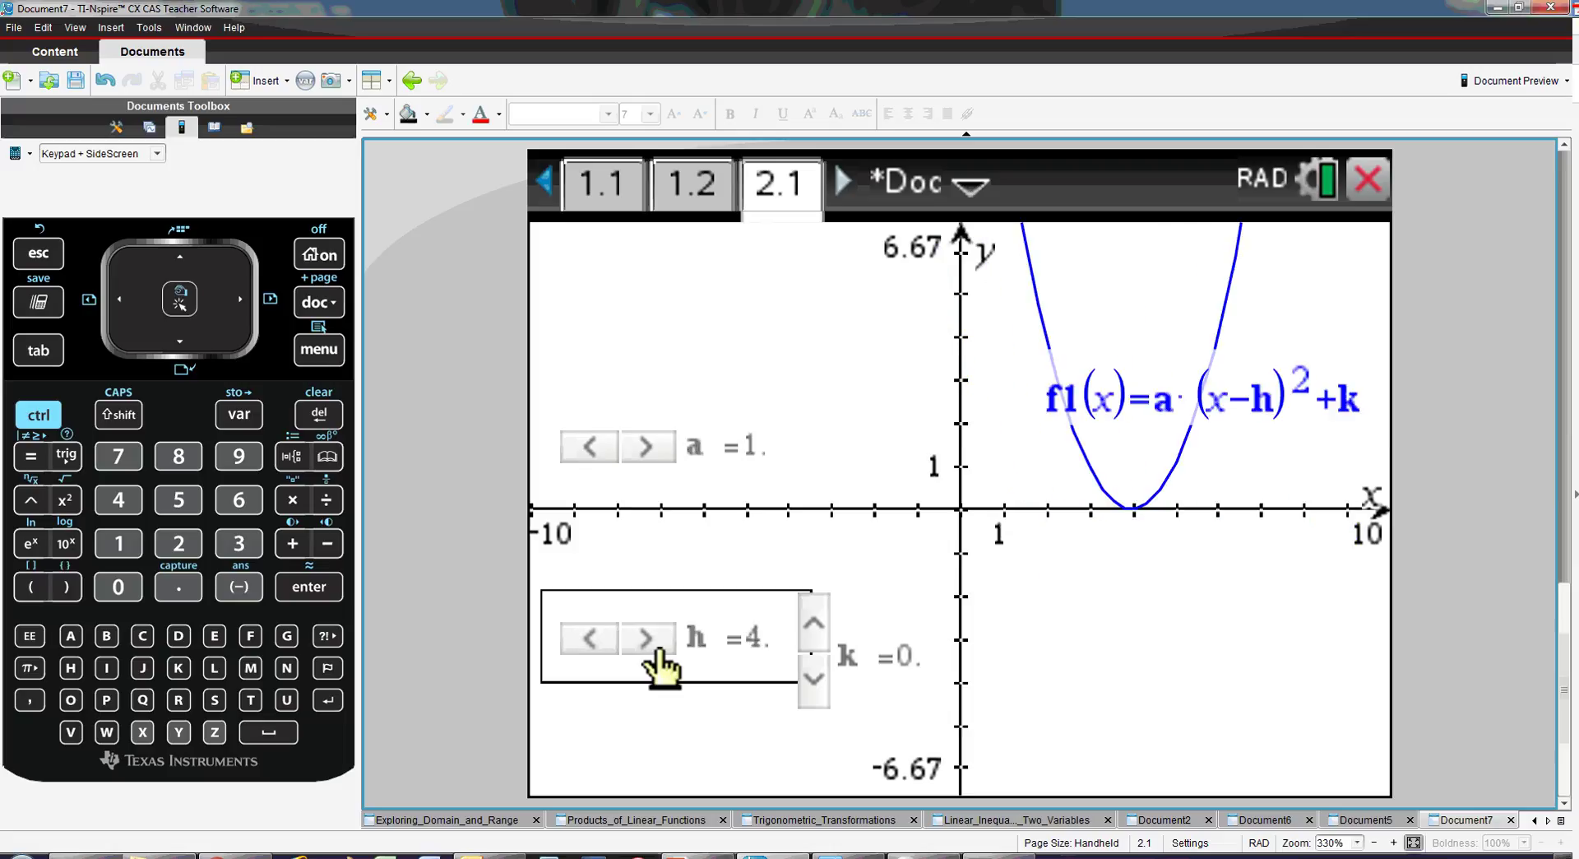
- Lower h stepwise to -3 and raise it back to 1 to demonstrate the horizontal shift
left_click(591, 638)
left_click(591, 639)
left_click(591, 638)
left_click(591, 638)
left_click(591, 638)
left_click(591, 638)
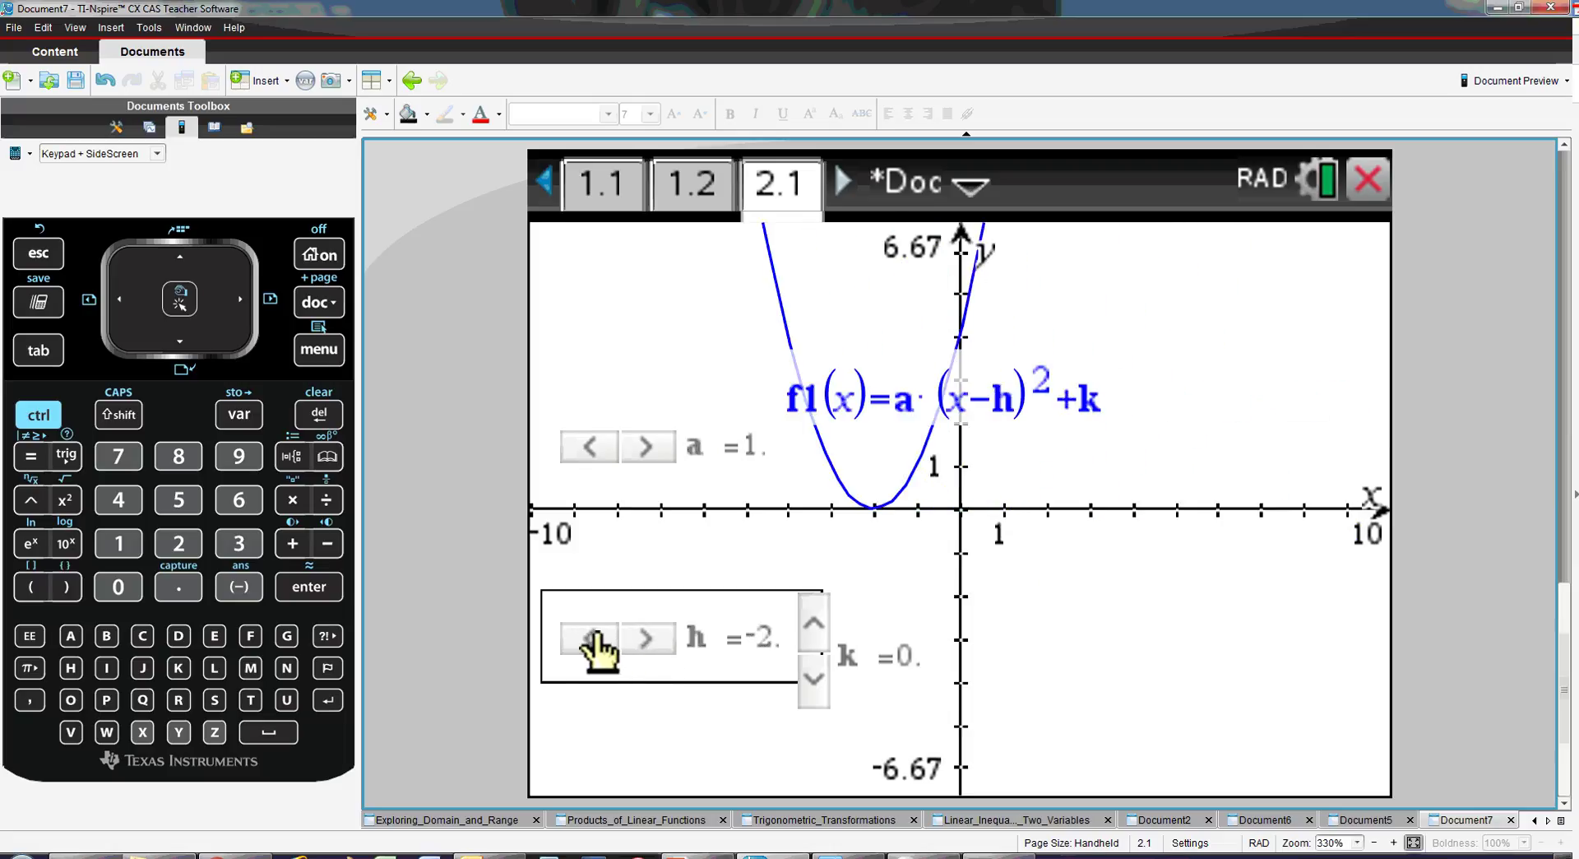
left_click(591, 638)
left_click(646, 638)
left_click(646, 639)
left_click(646, 638)
left_click(645, 639)
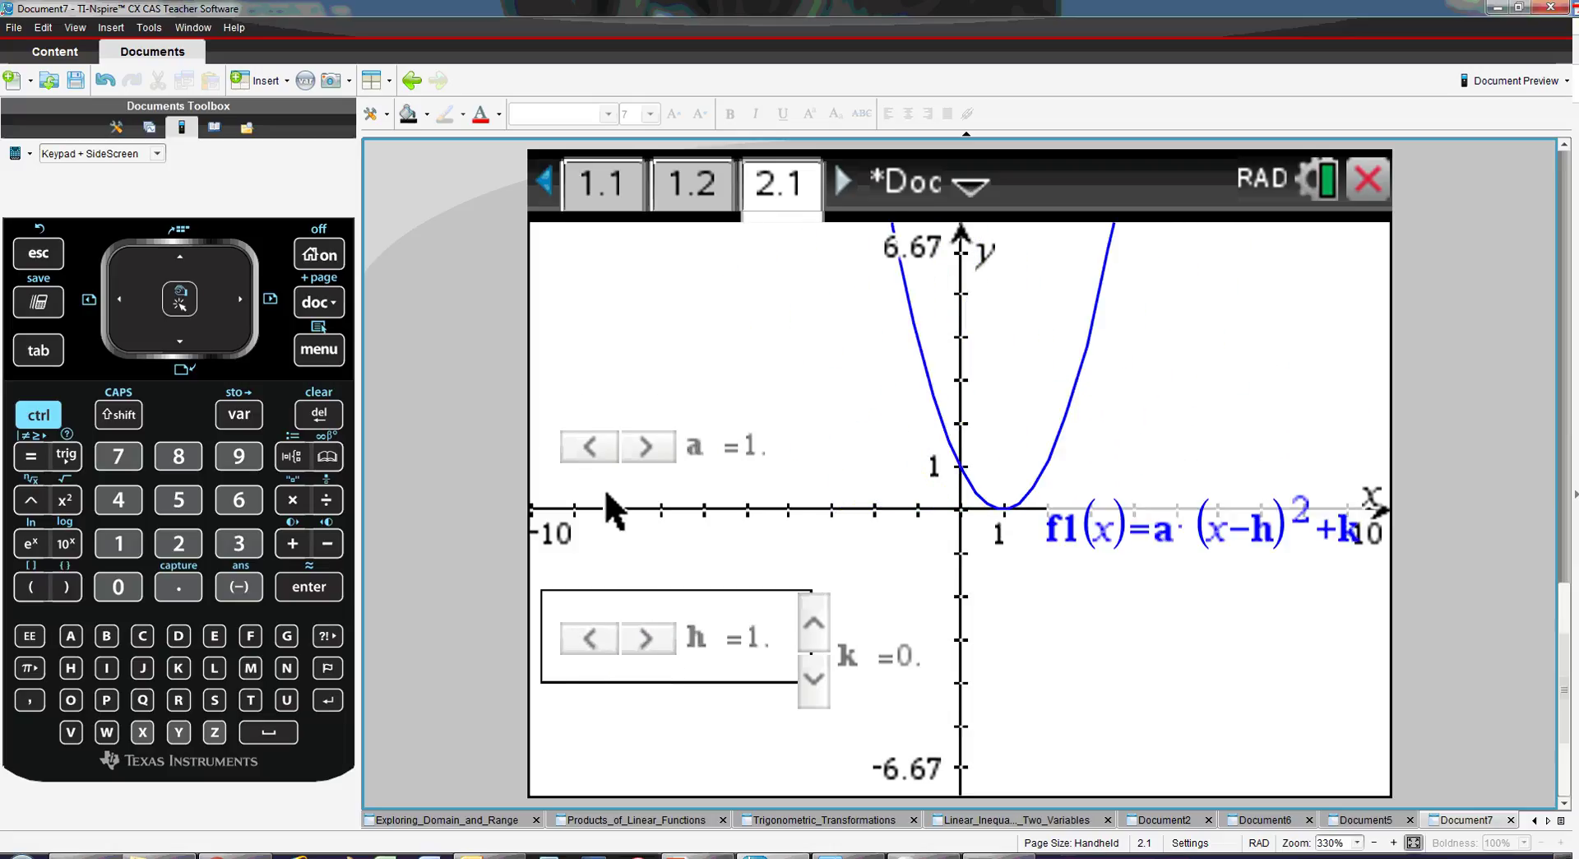
- Increase a to 7 with its slider to show the parabola stretching vertically
left_click(646, 446)
left_click(645, 447)
left_click(646, 446)
left_click(646, 447)
left_click(645, 447)
left_click(646, 446)
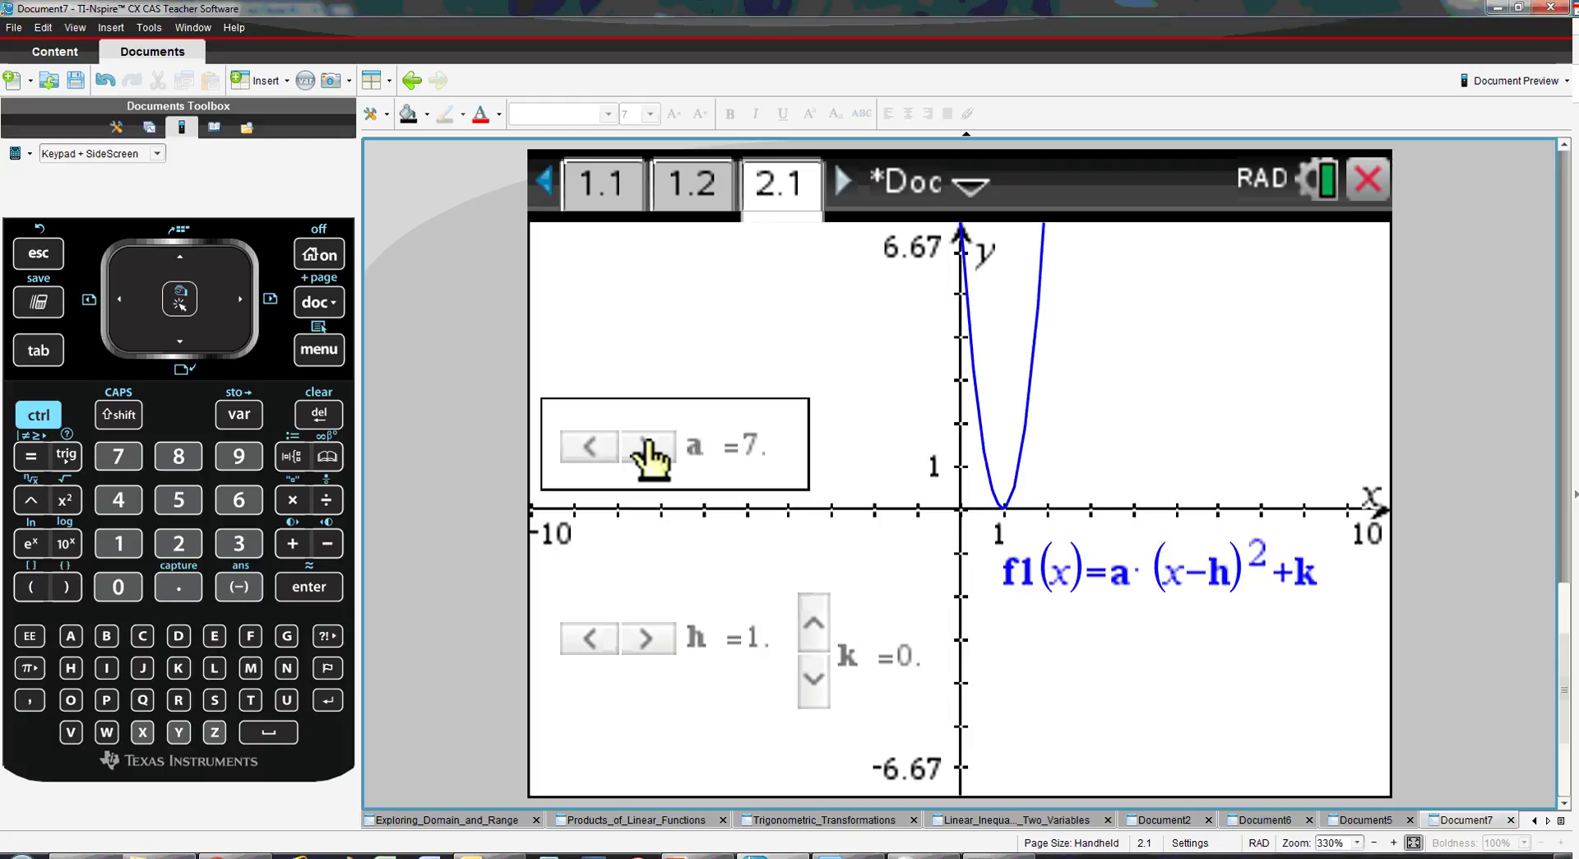
- Lower a stepwise to -1 with its slider to reflect the parabola across the x-axis
left_click(590, 446)
left_click(591, 447)
left_click(590, 447)
left_click(590, 447)
left_click(591, 447)
left_click(591, 447)
left_click(591, 446)
left_click(591, 447)
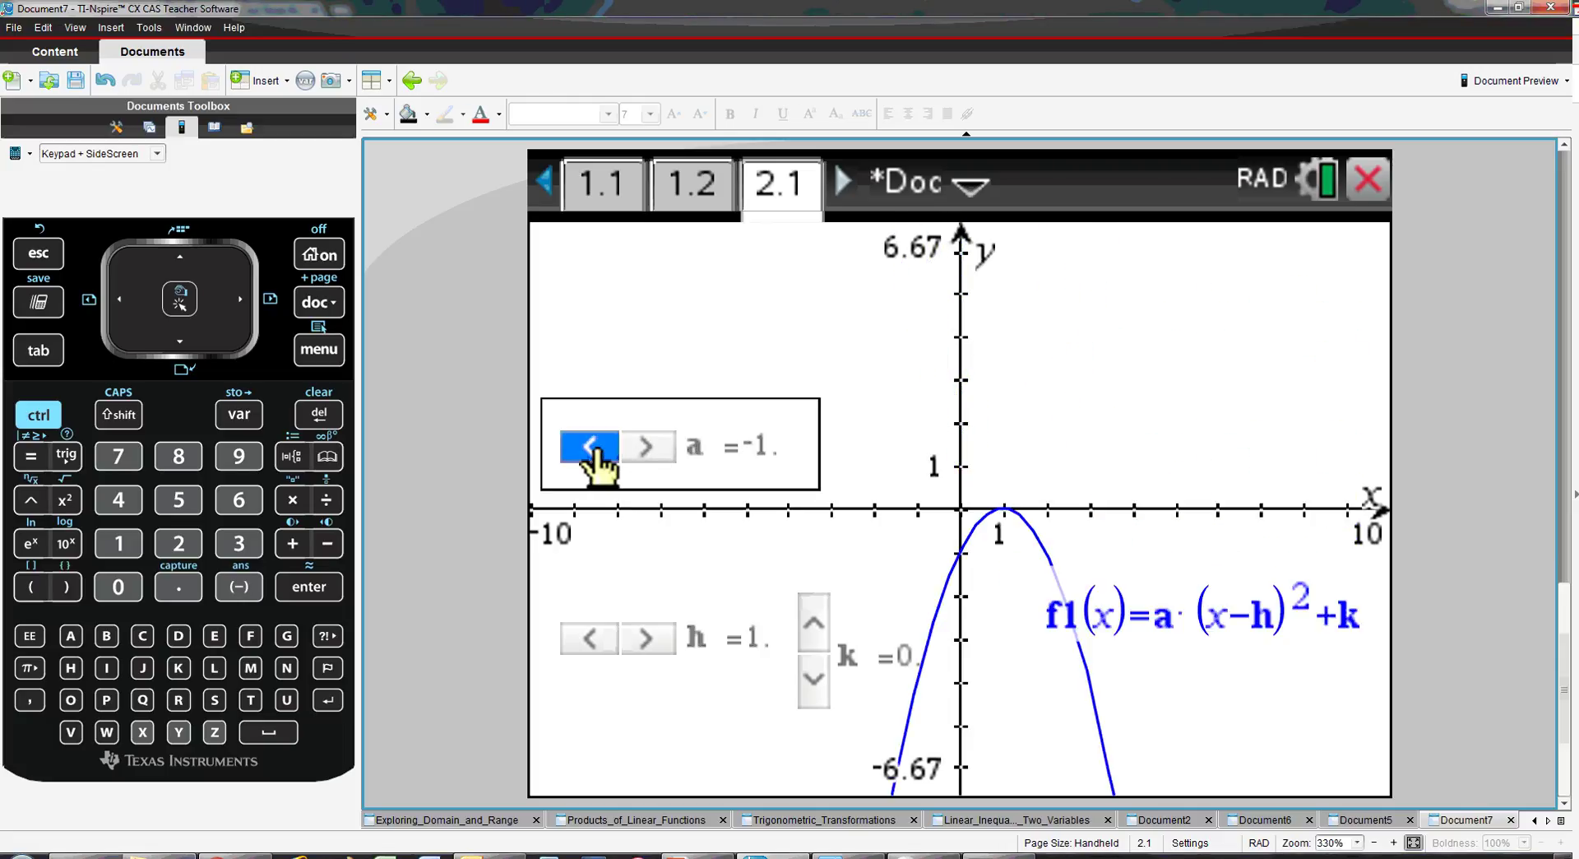
- Raise a to 0 to flatten the graph, and lower it stepwise to -3
left_click(646, 446)
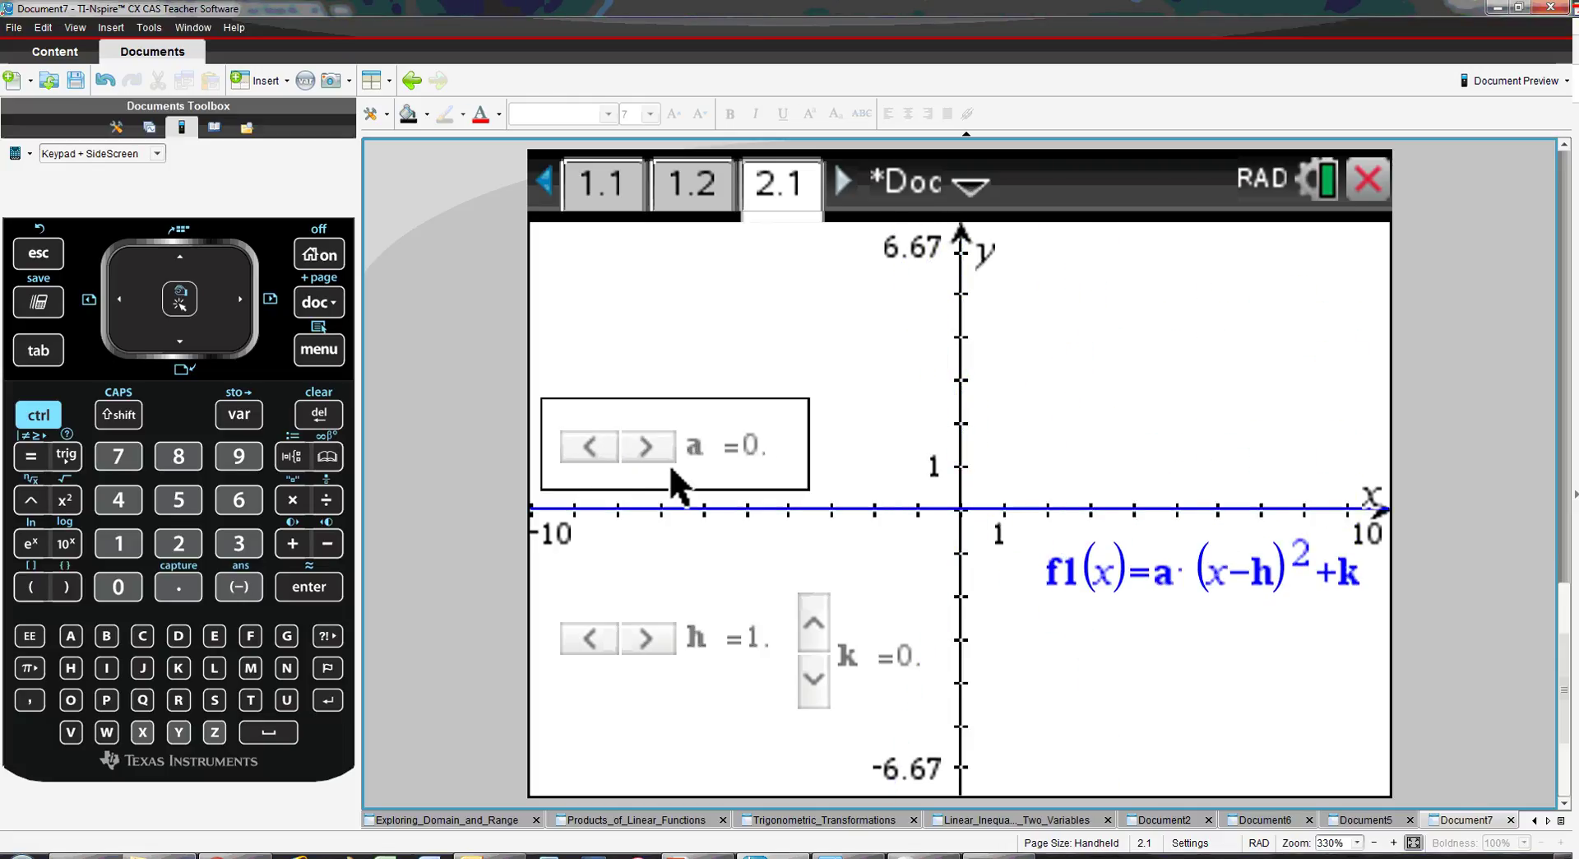
left_click(590, 449)
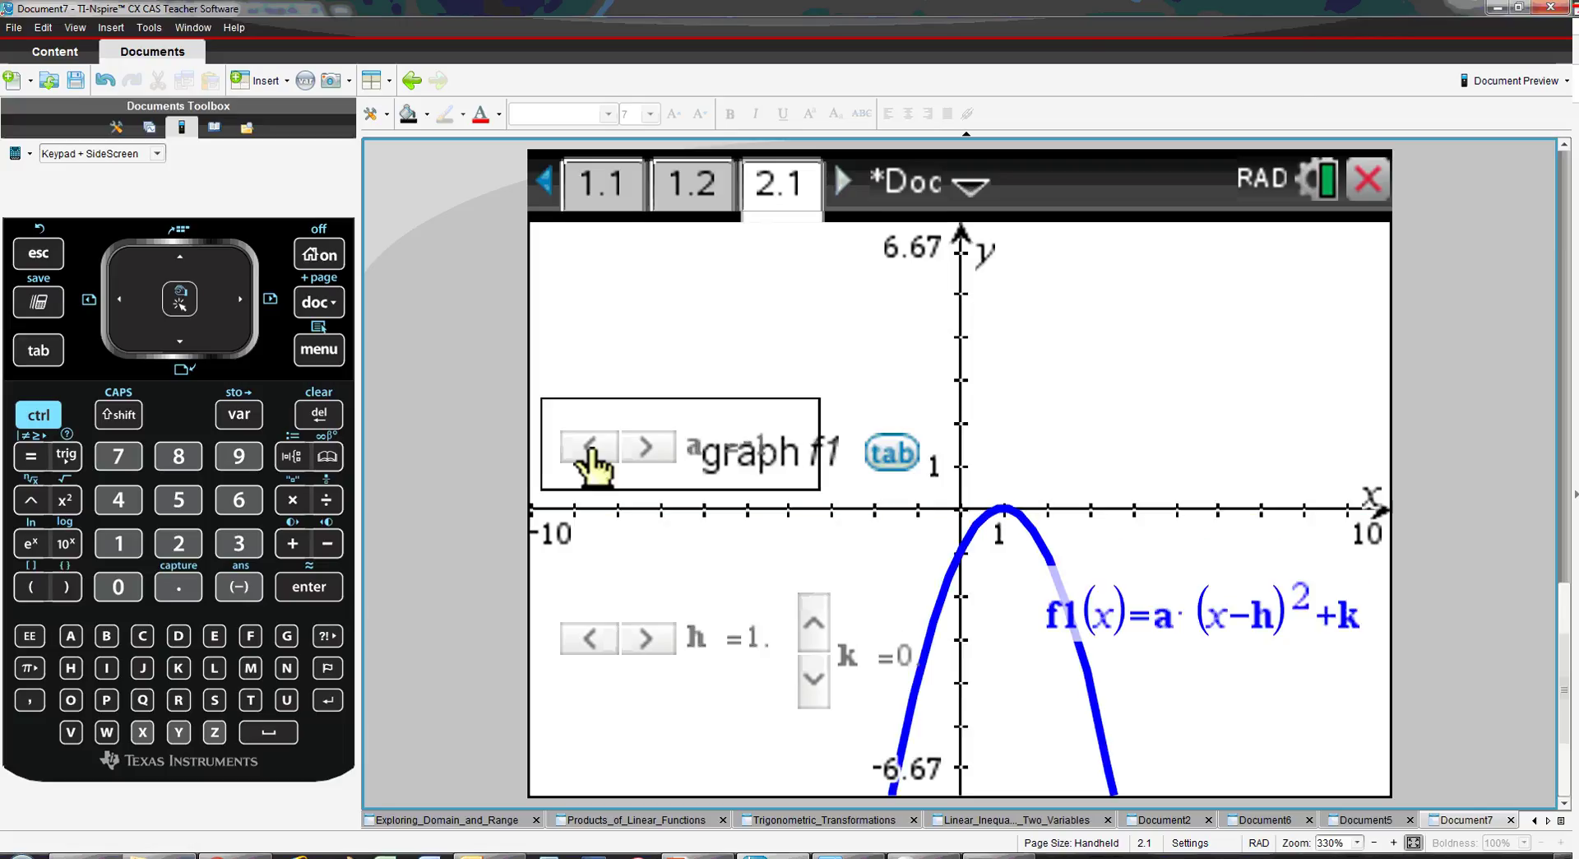
left_click(589, 448)
left_click(589, 448)
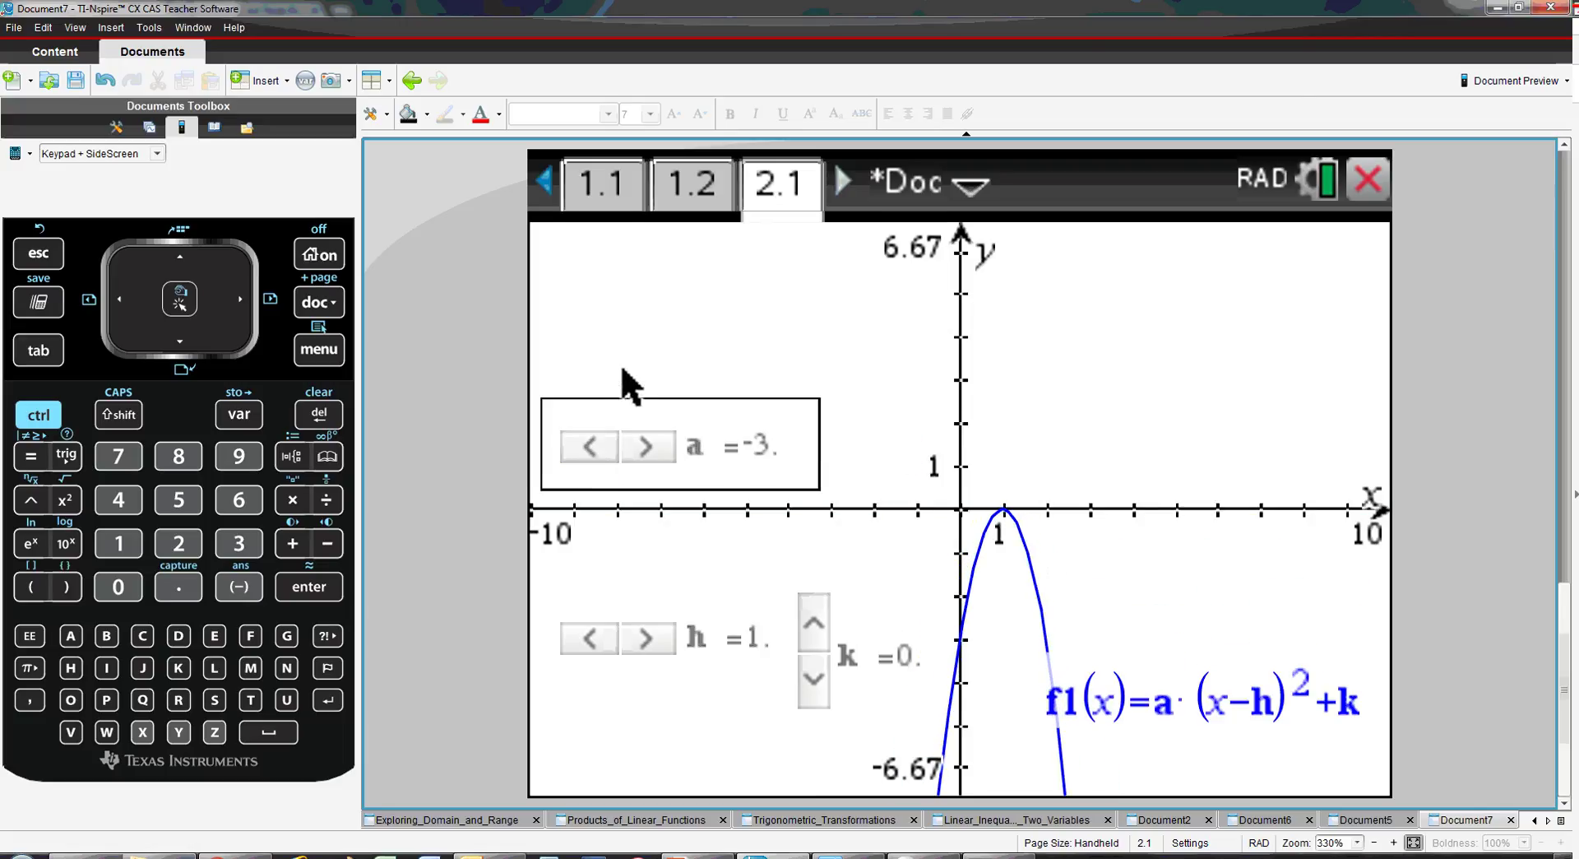
- Bring a back up stepwise to 1 with its slider
left_click(603, 444)
left_click(650, 446)
left_click(650, 446)
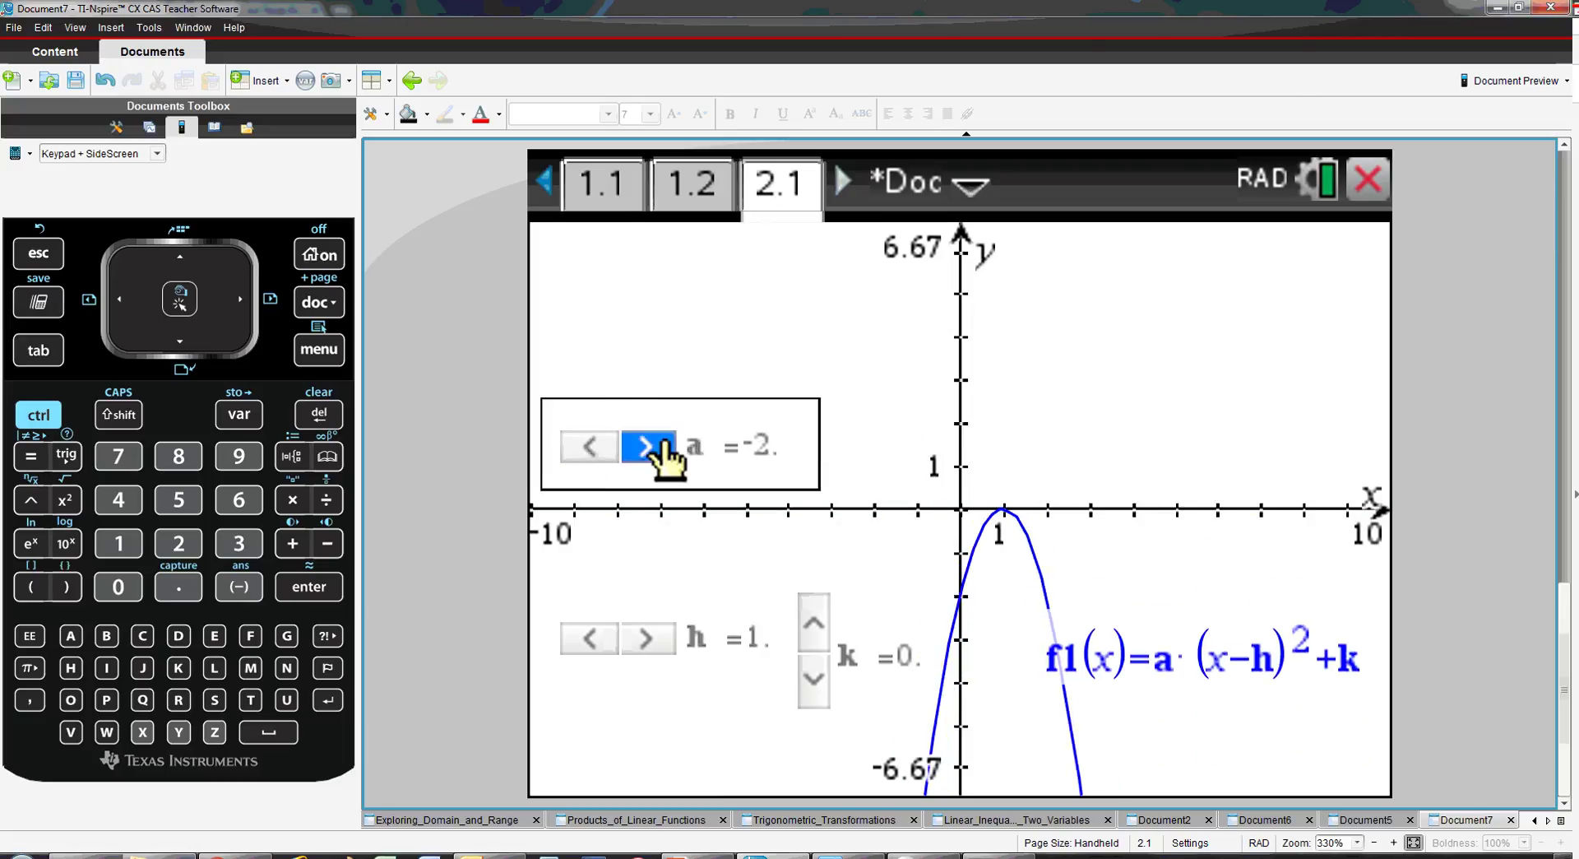
left_click(658, 446)
left_click(658, 446)
left_click(650, 445)
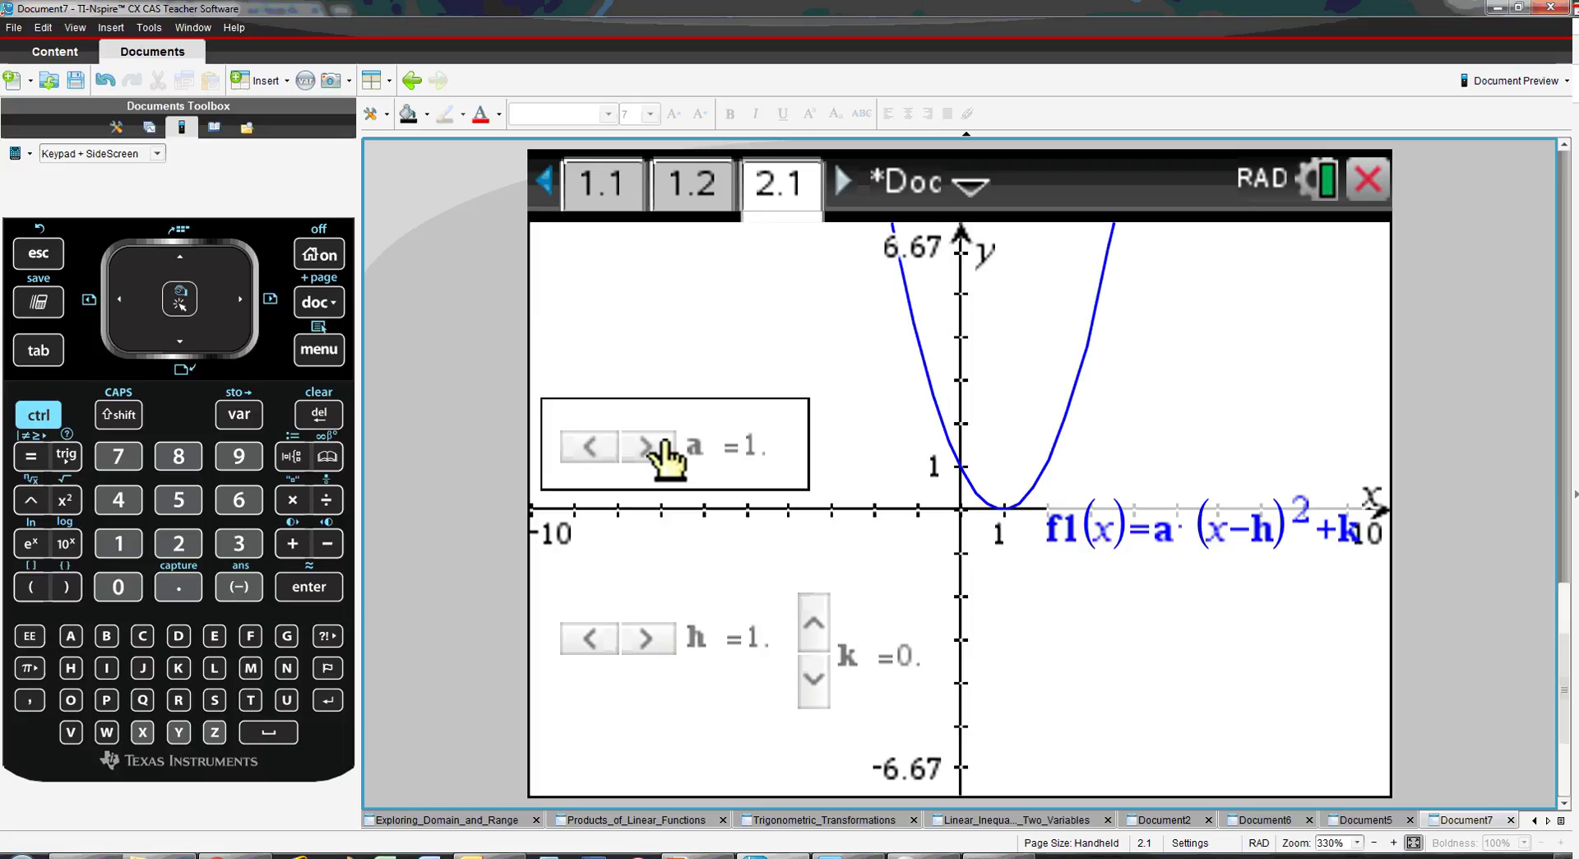
- Move the f1(x) equation label into the empty area just above the a slider
left_click(712, 316)
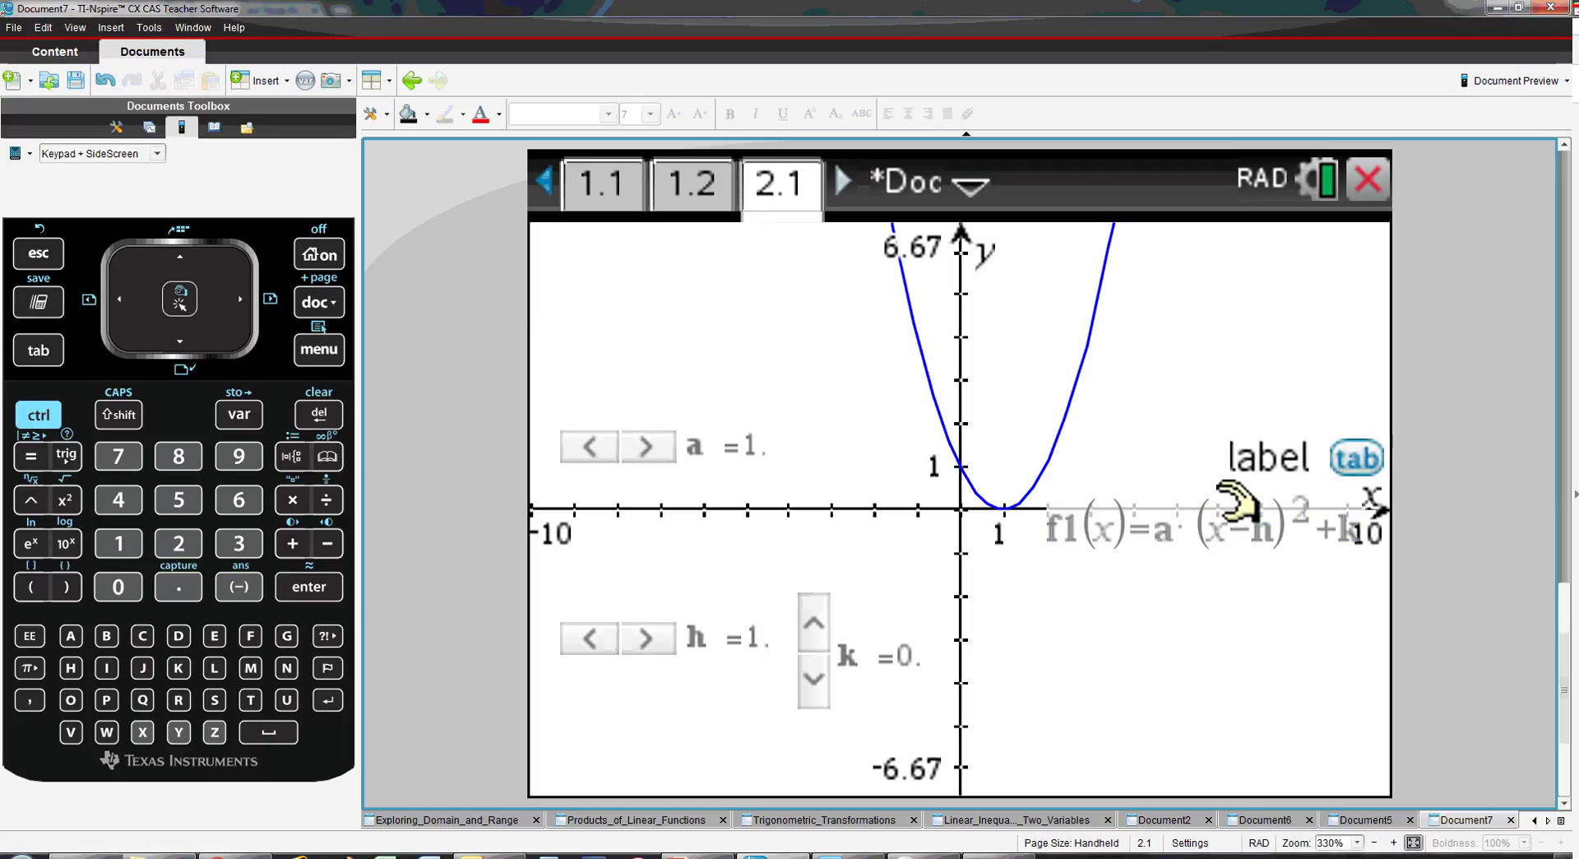
left_click_drag(1189, 541, 709, 388)
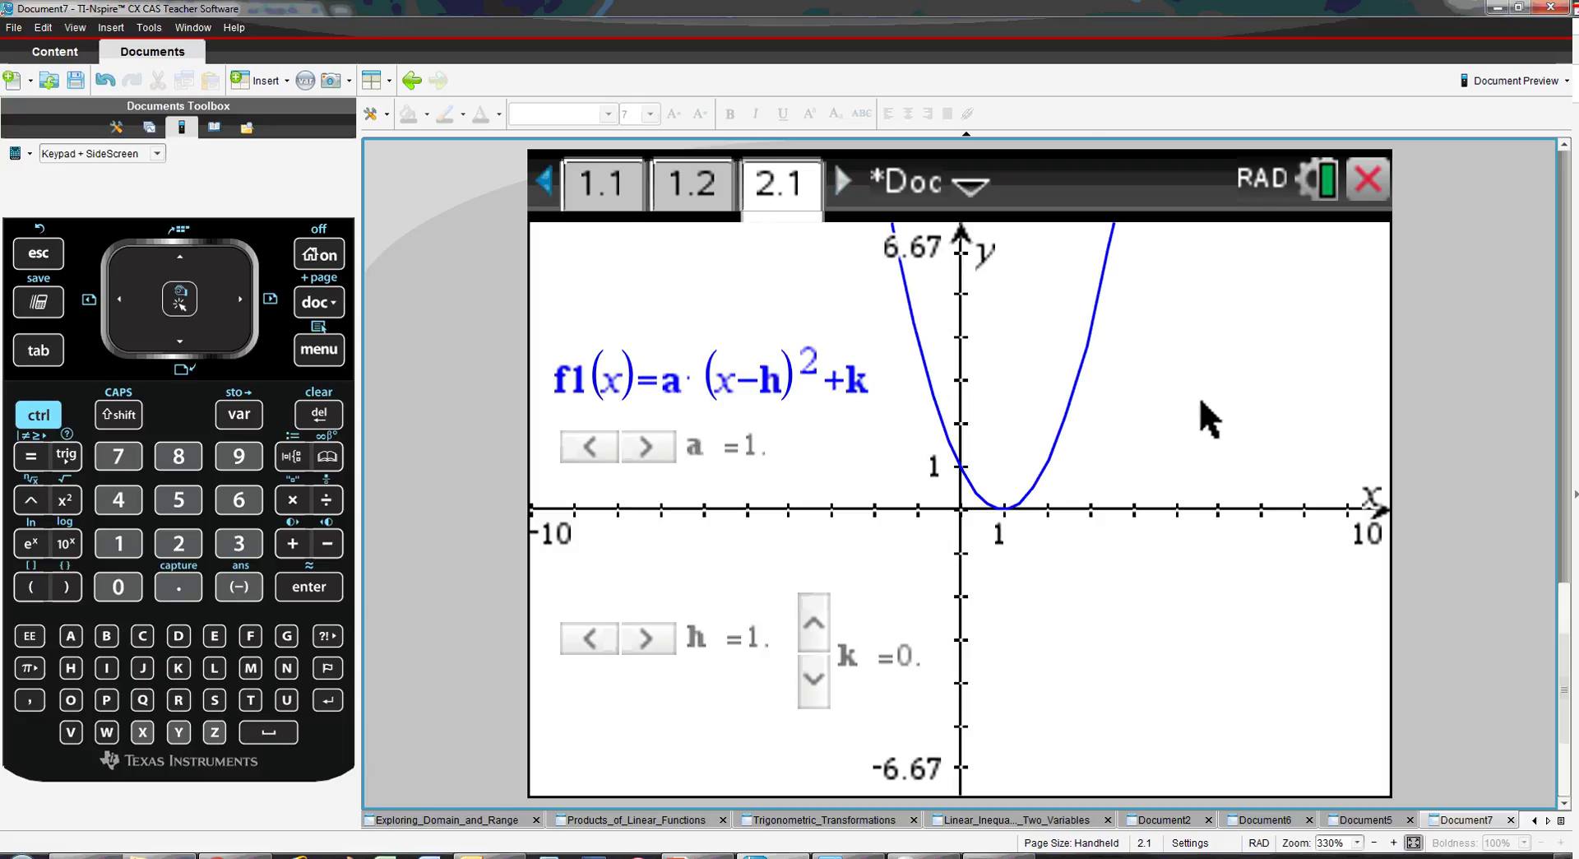
- Raise k to 2, lower it to 0 and raise it to 2 again with its slider
left_click(814, 623)
left_click(813, 623)
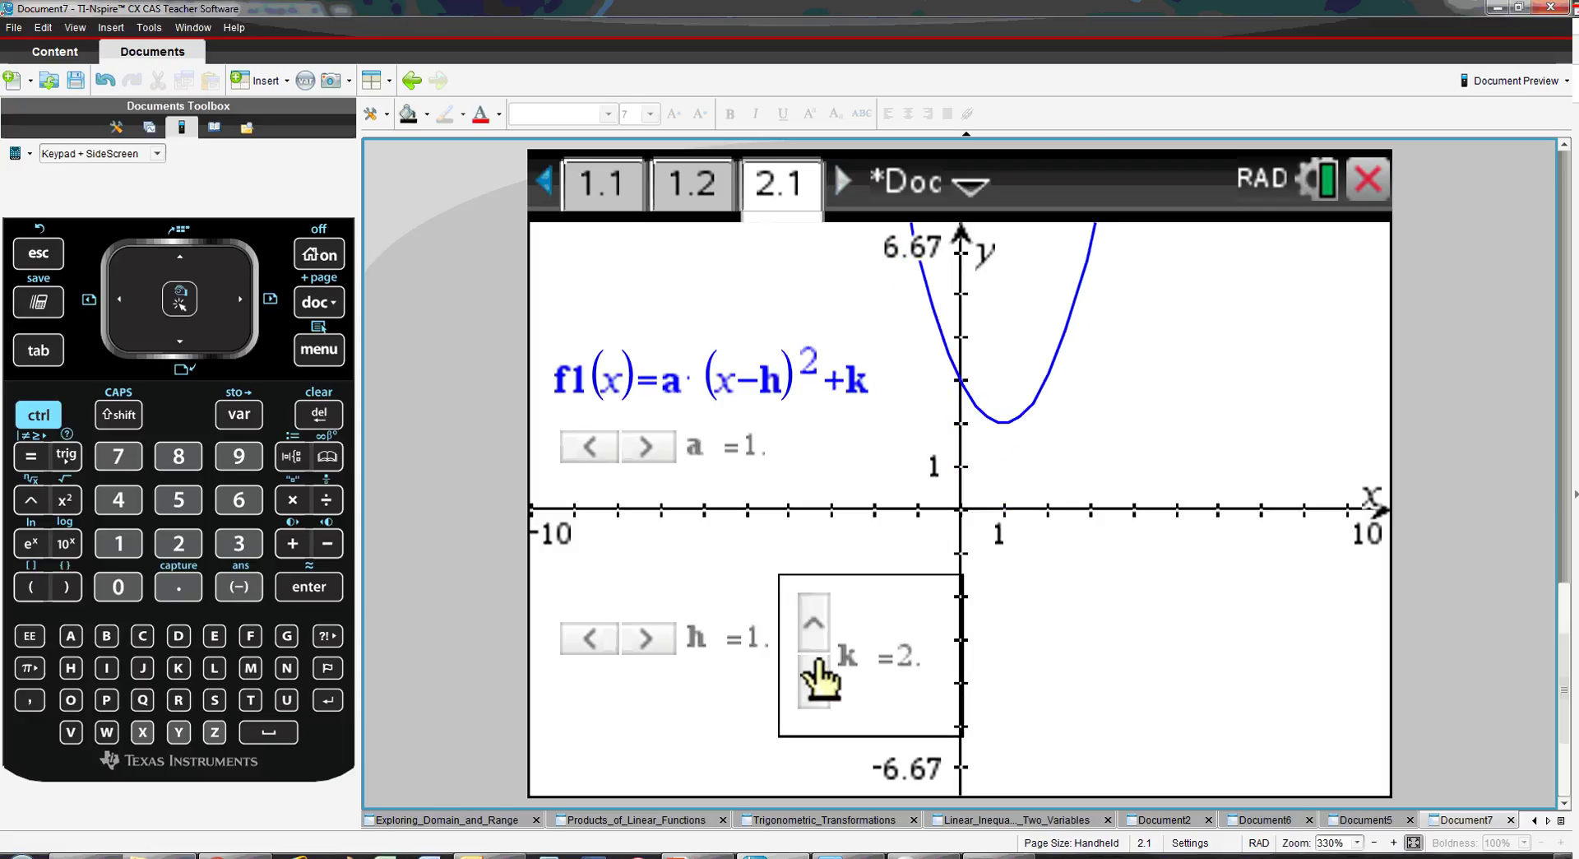
left_click(813, 679)
left_click(813, 678)
left_click(814, 625)
left_click(813, 625)
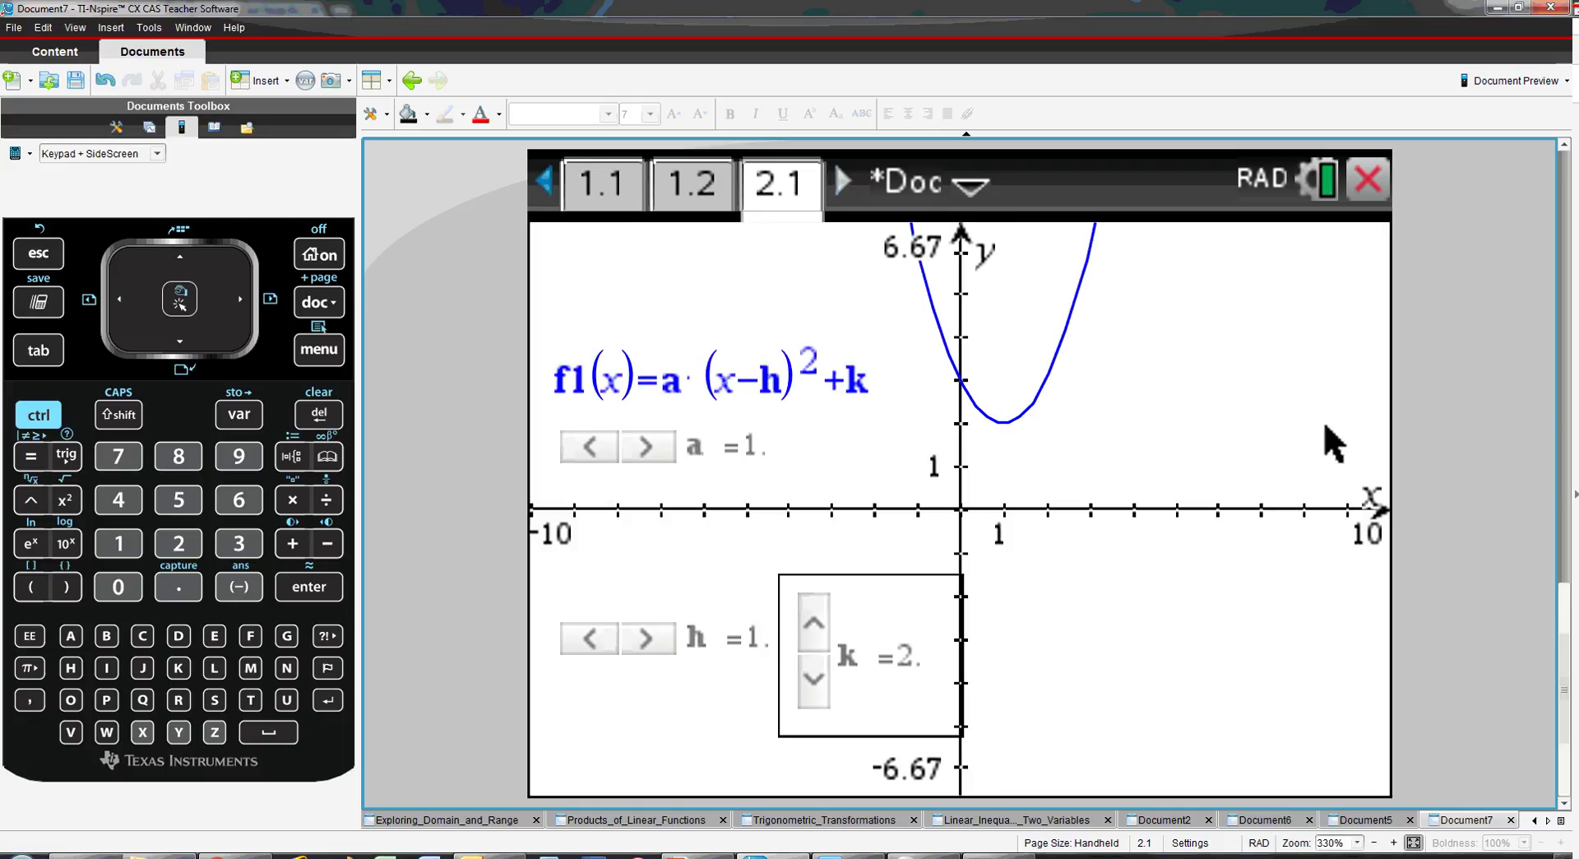
- Split page 2.1 with Layout 3 and lower the divider so the graph takes up most of the page
left_click(333, 306)
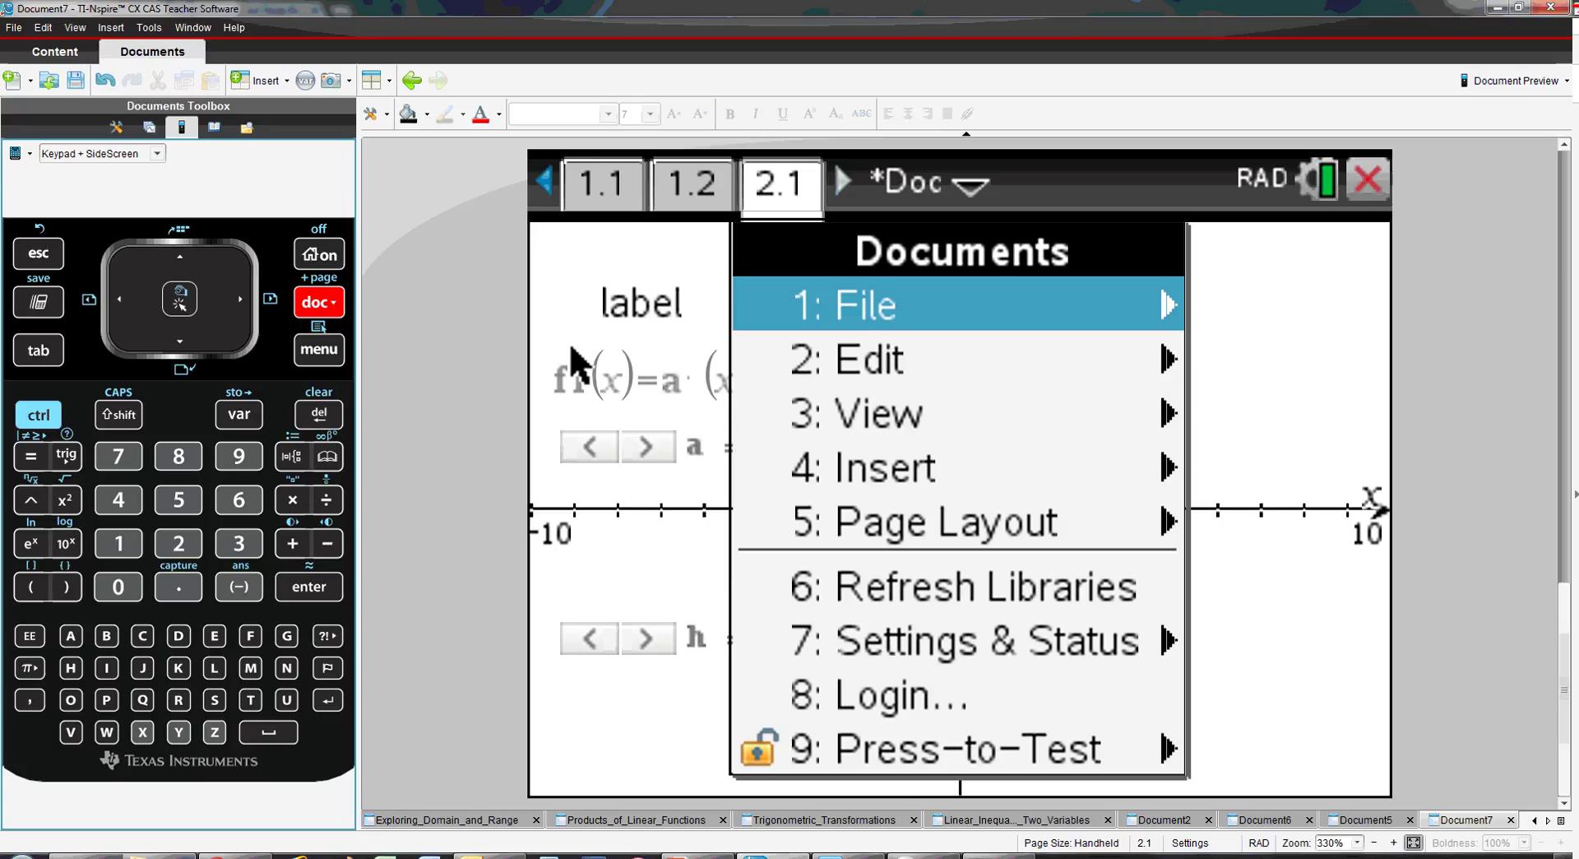
left_click(1043, 521)
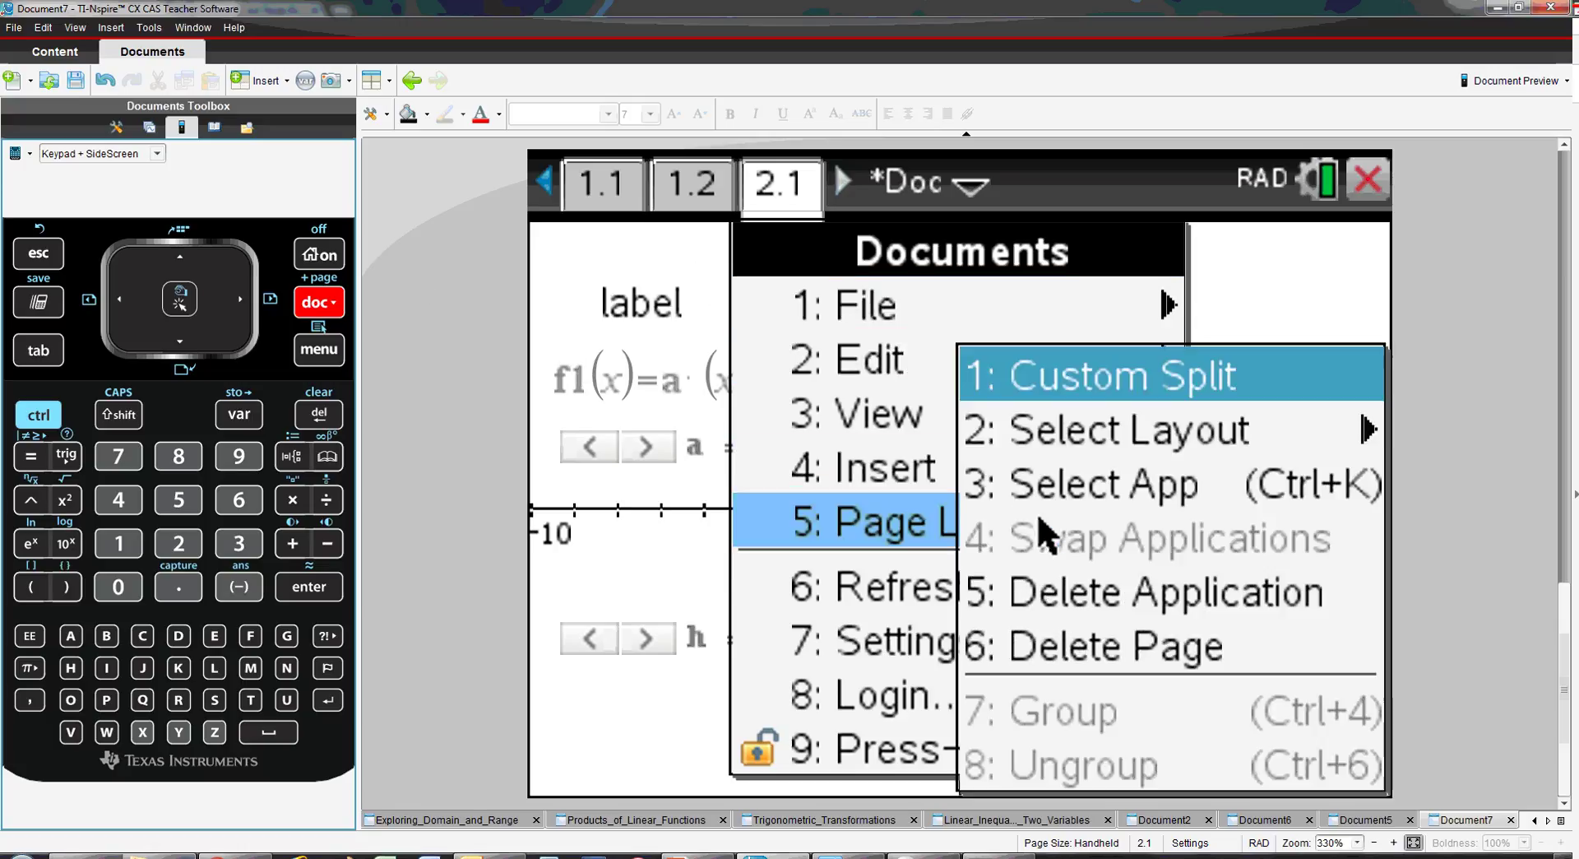
left_click(1117, 442)
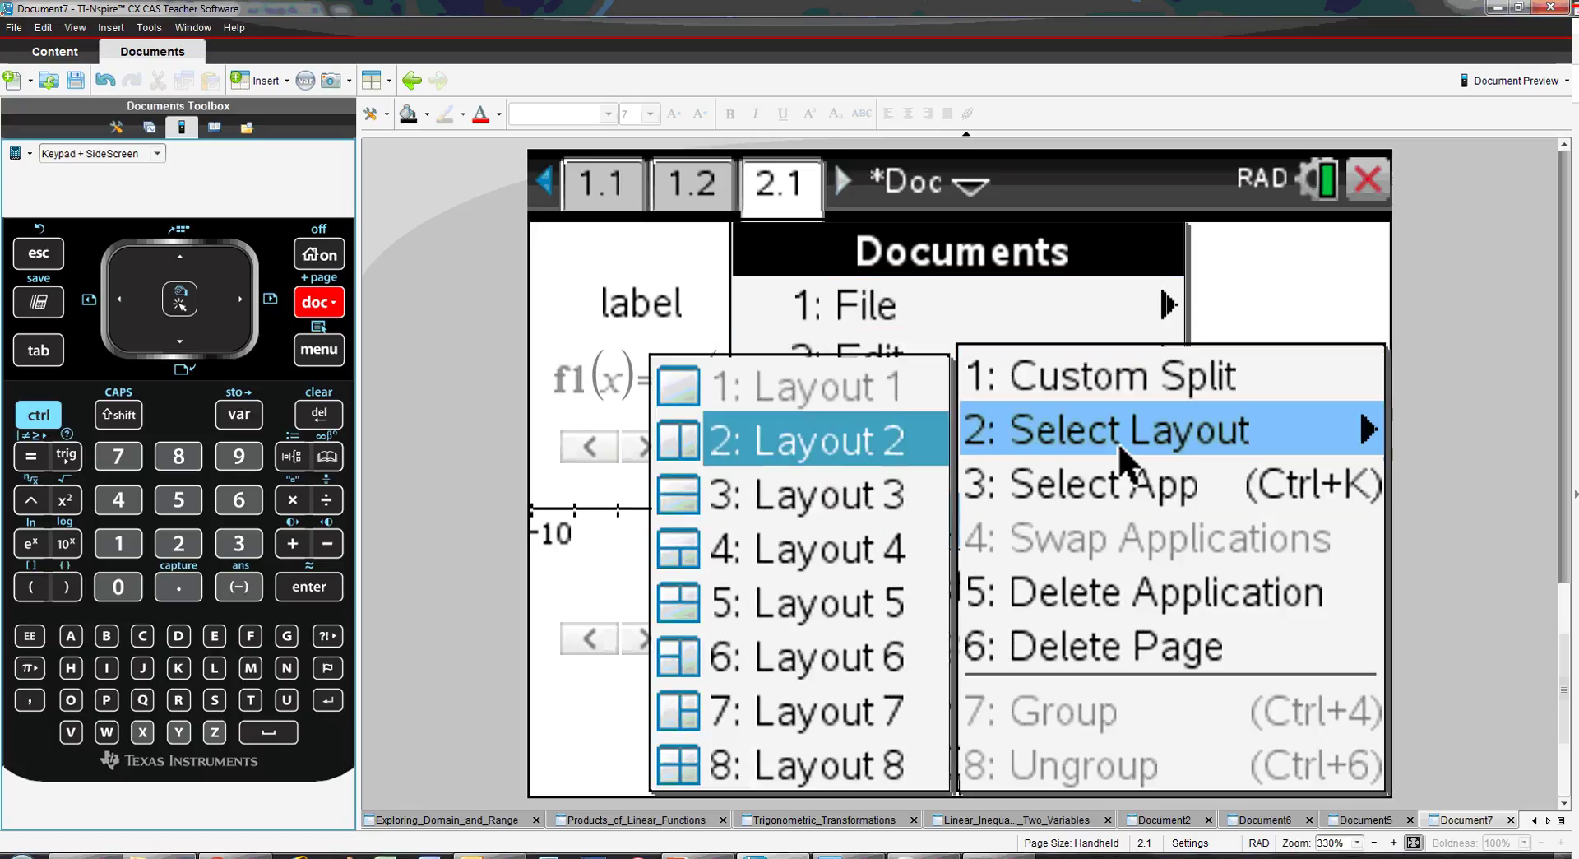
left_click(809, 490)
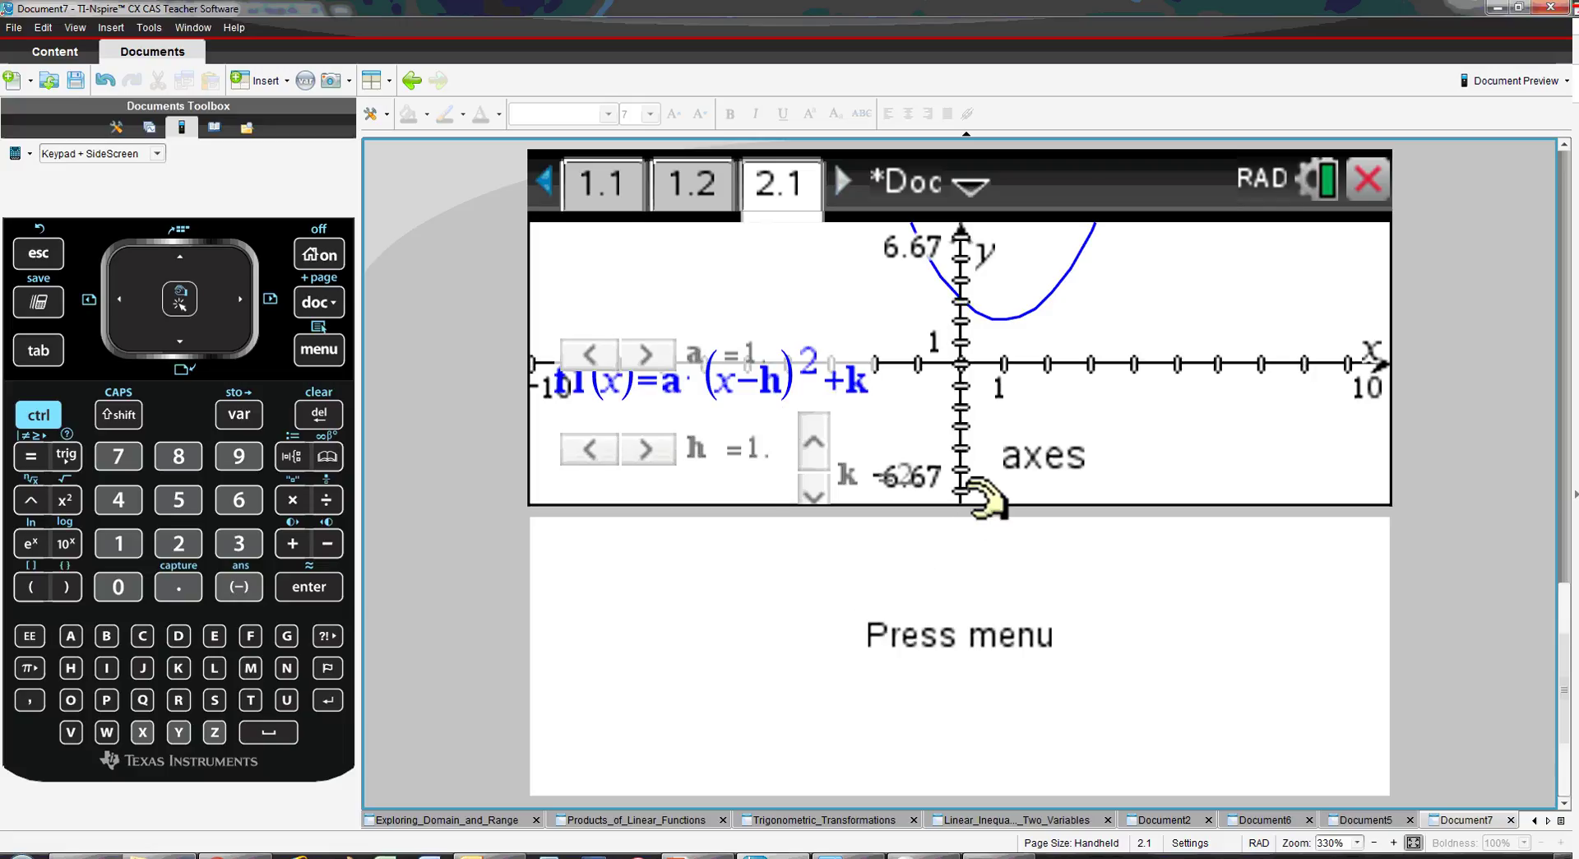
left_click_drag(990, 504, 1043, 714)
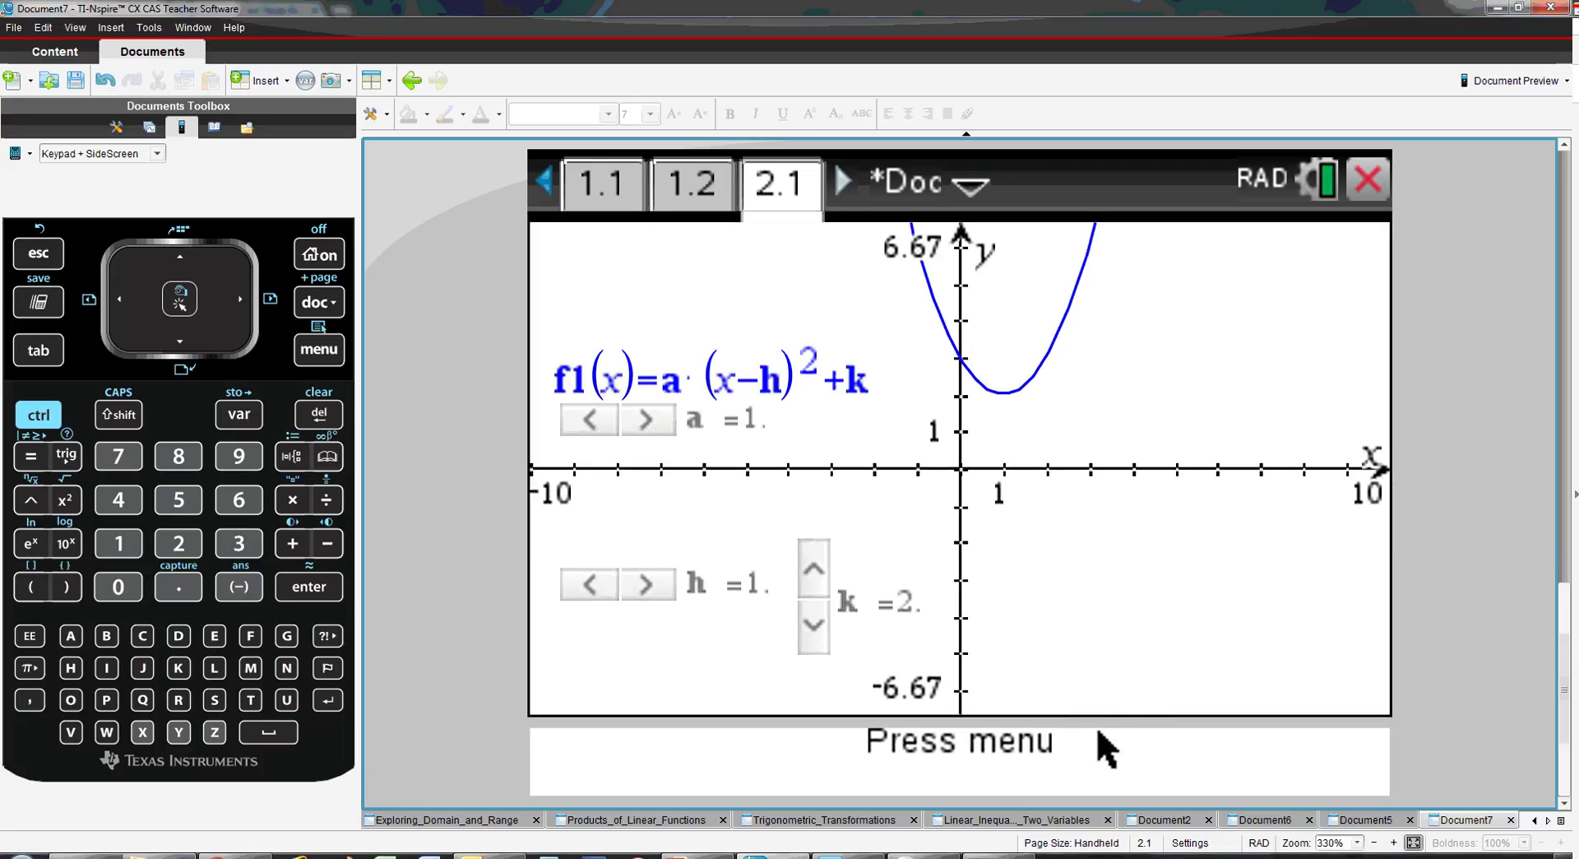
- Add a Notes application to the empty lower pane and raise the divider slightly to give it more height
right_click(929, 777)
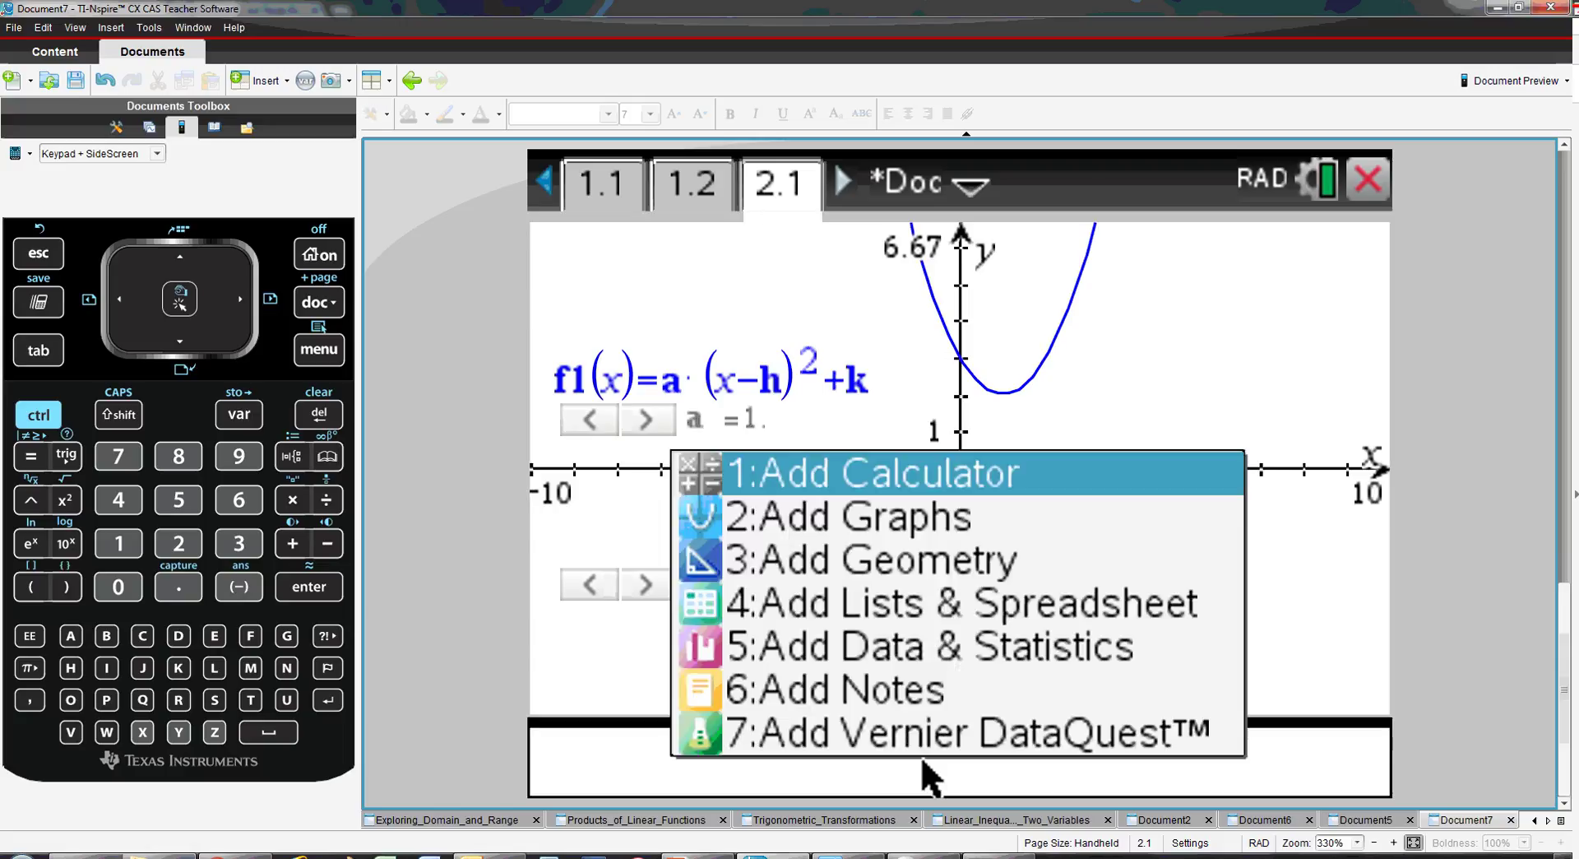
left_click(902, 684)
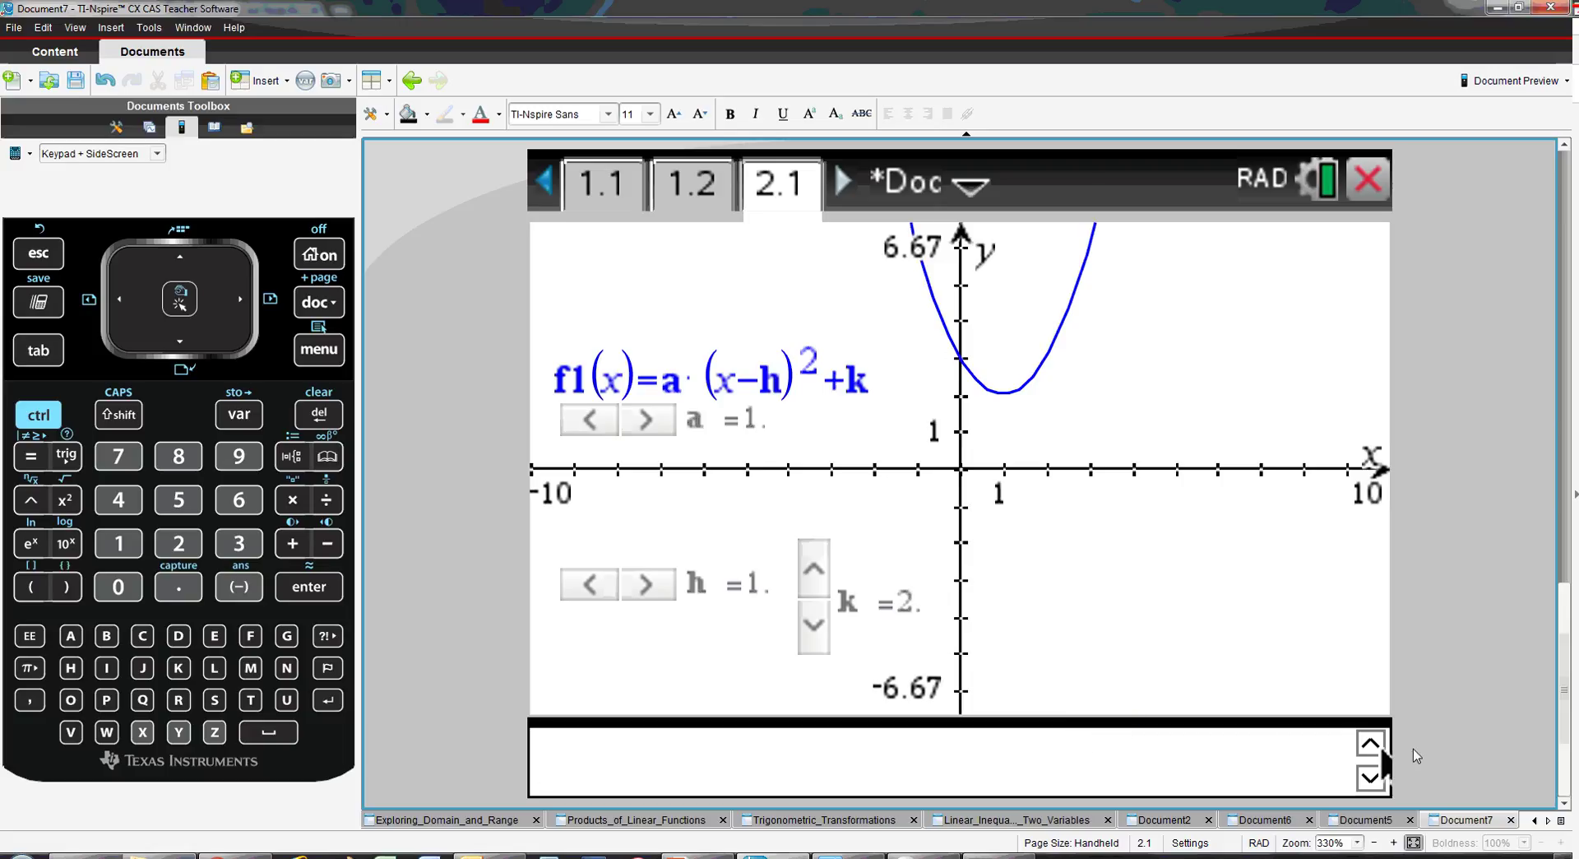
left_click(1273, 717)
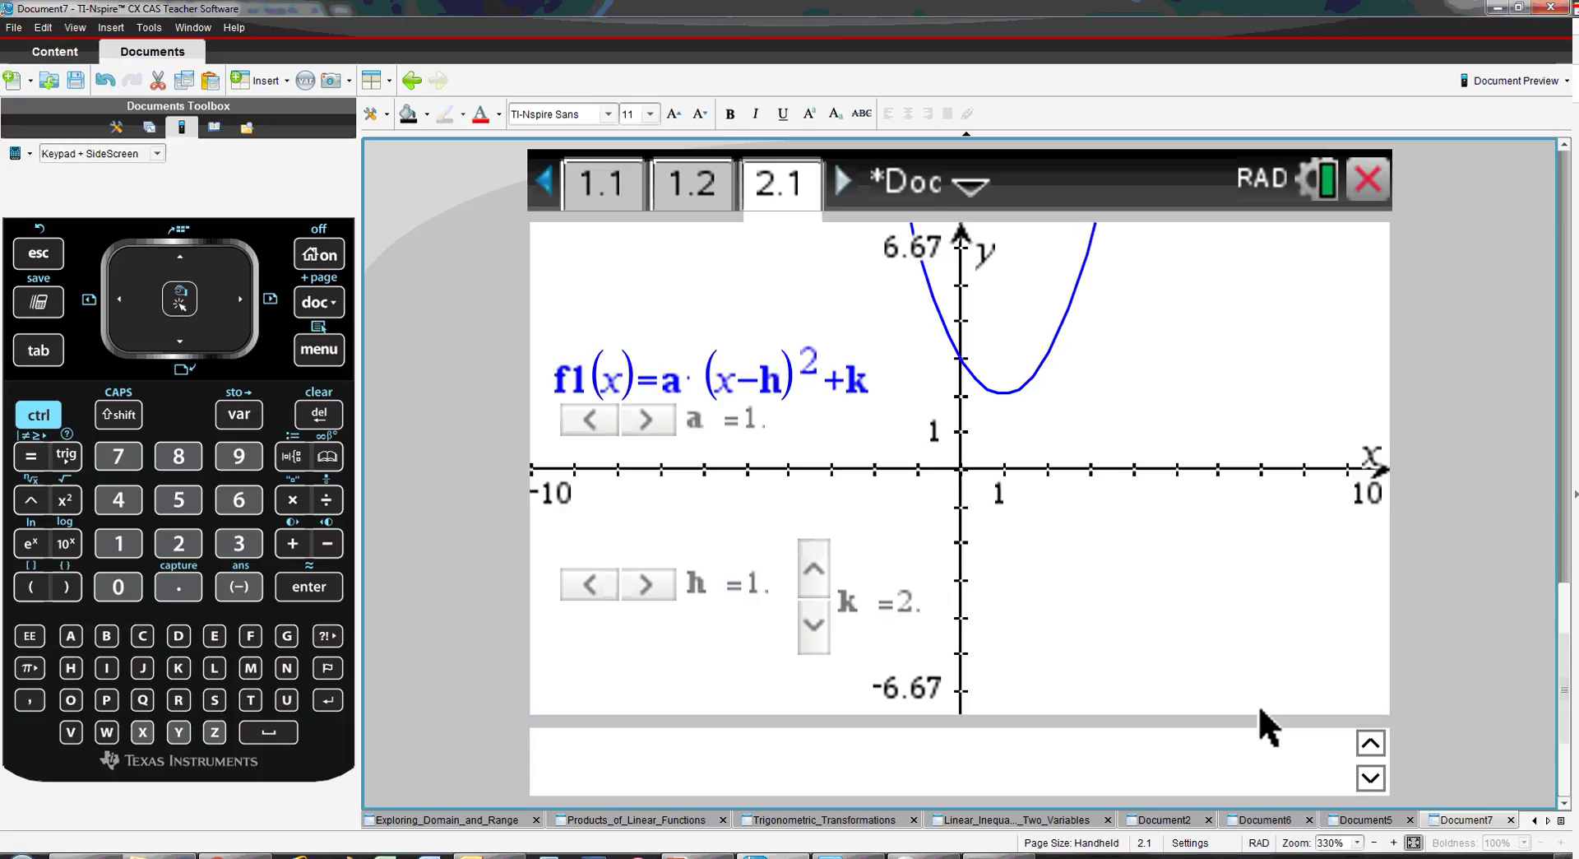
left_click(1251, 718)
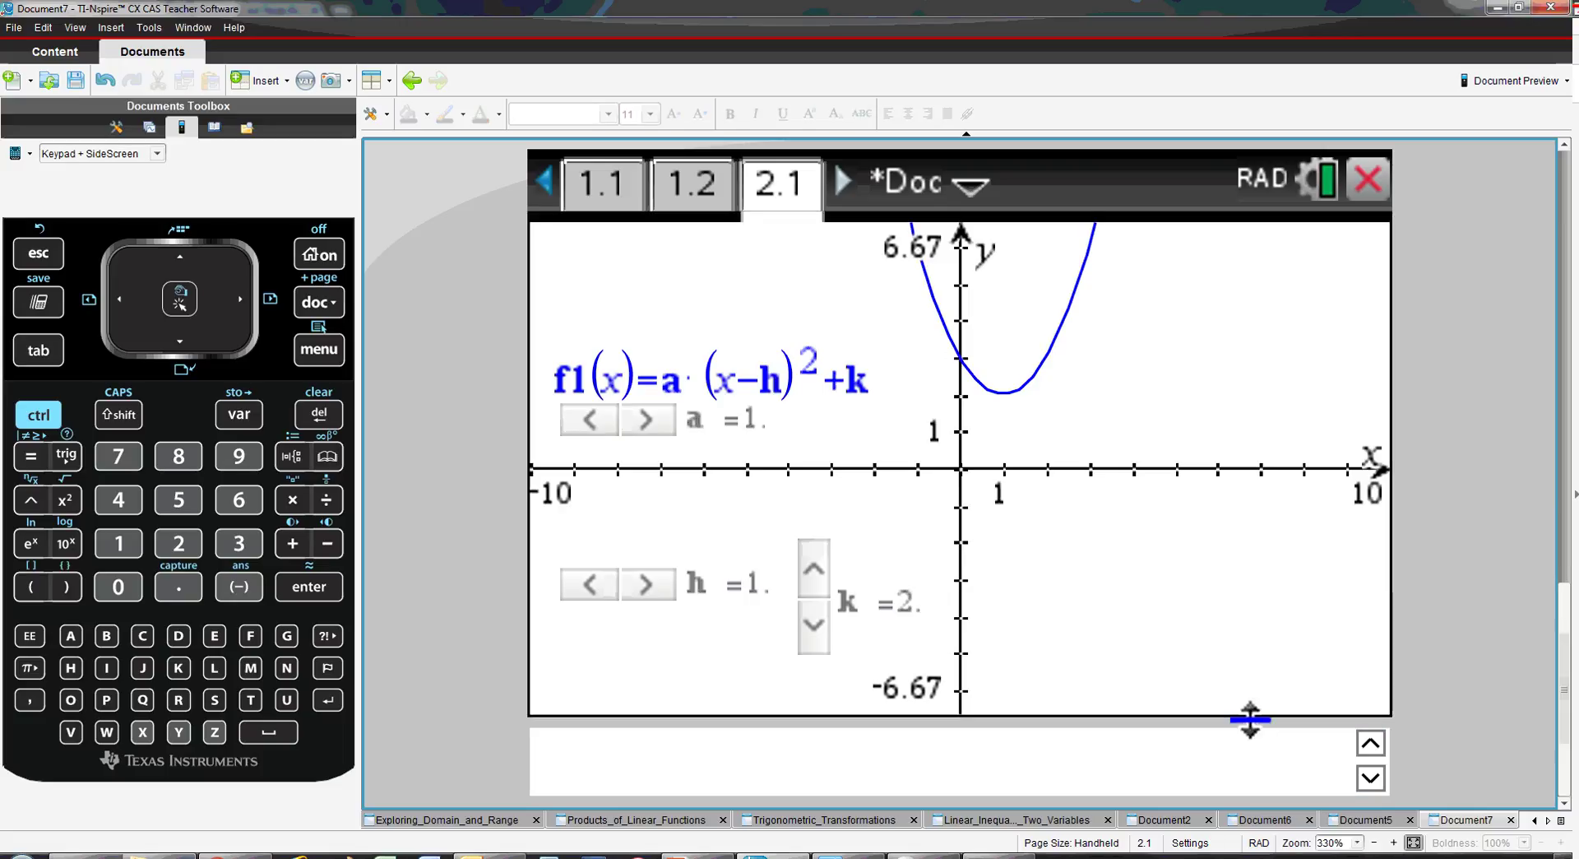
left_click_drag(1247, 715, 1248, 681)
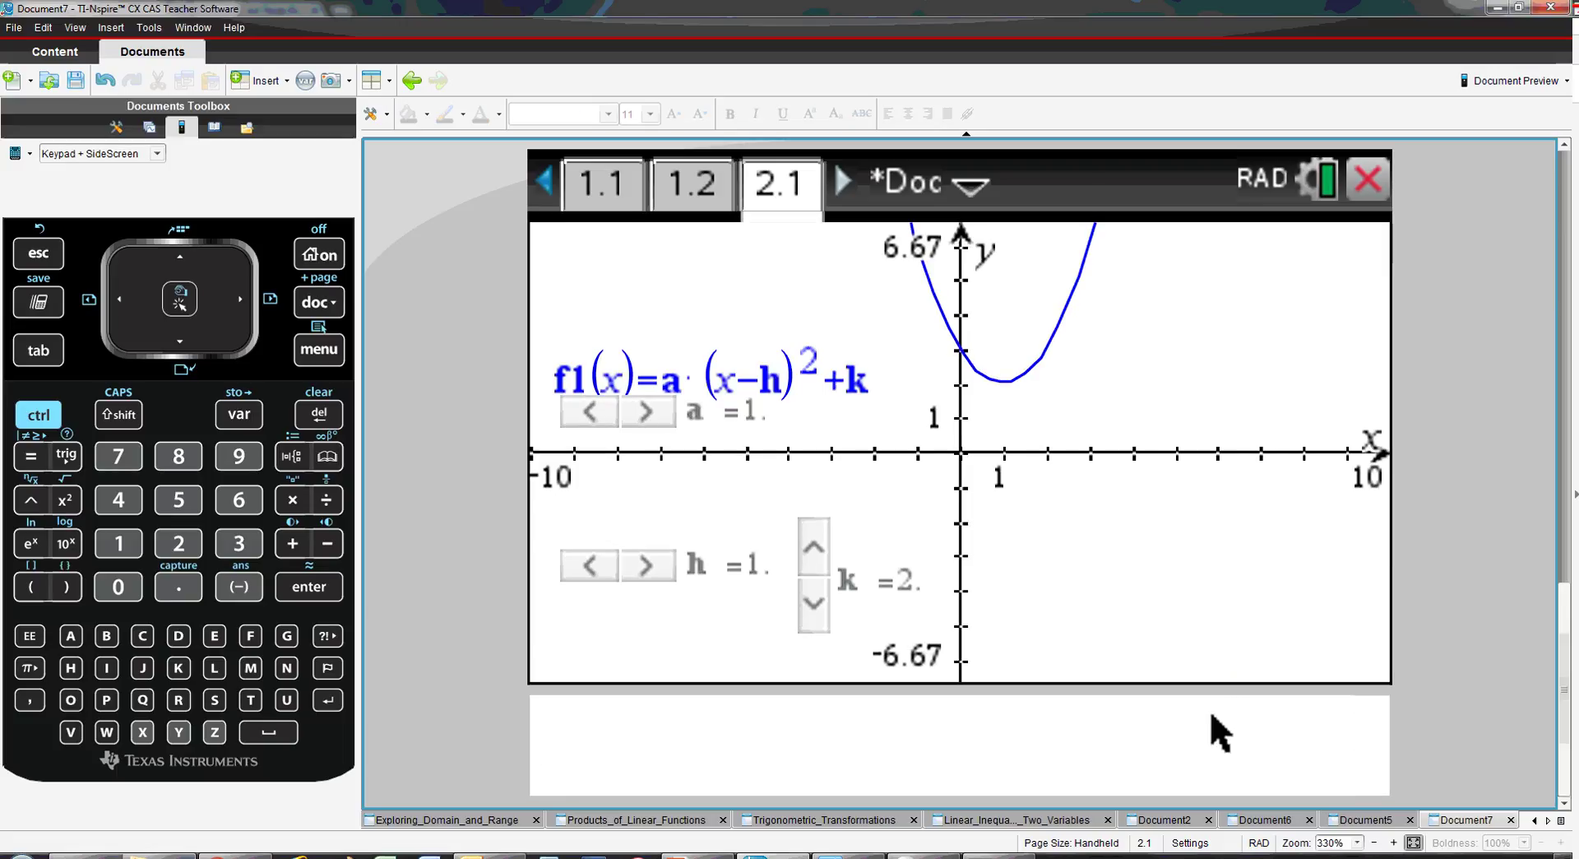
- Switch between the Notes and graph panes, and increase h to 4 with its slider
left_click(1163, 751)
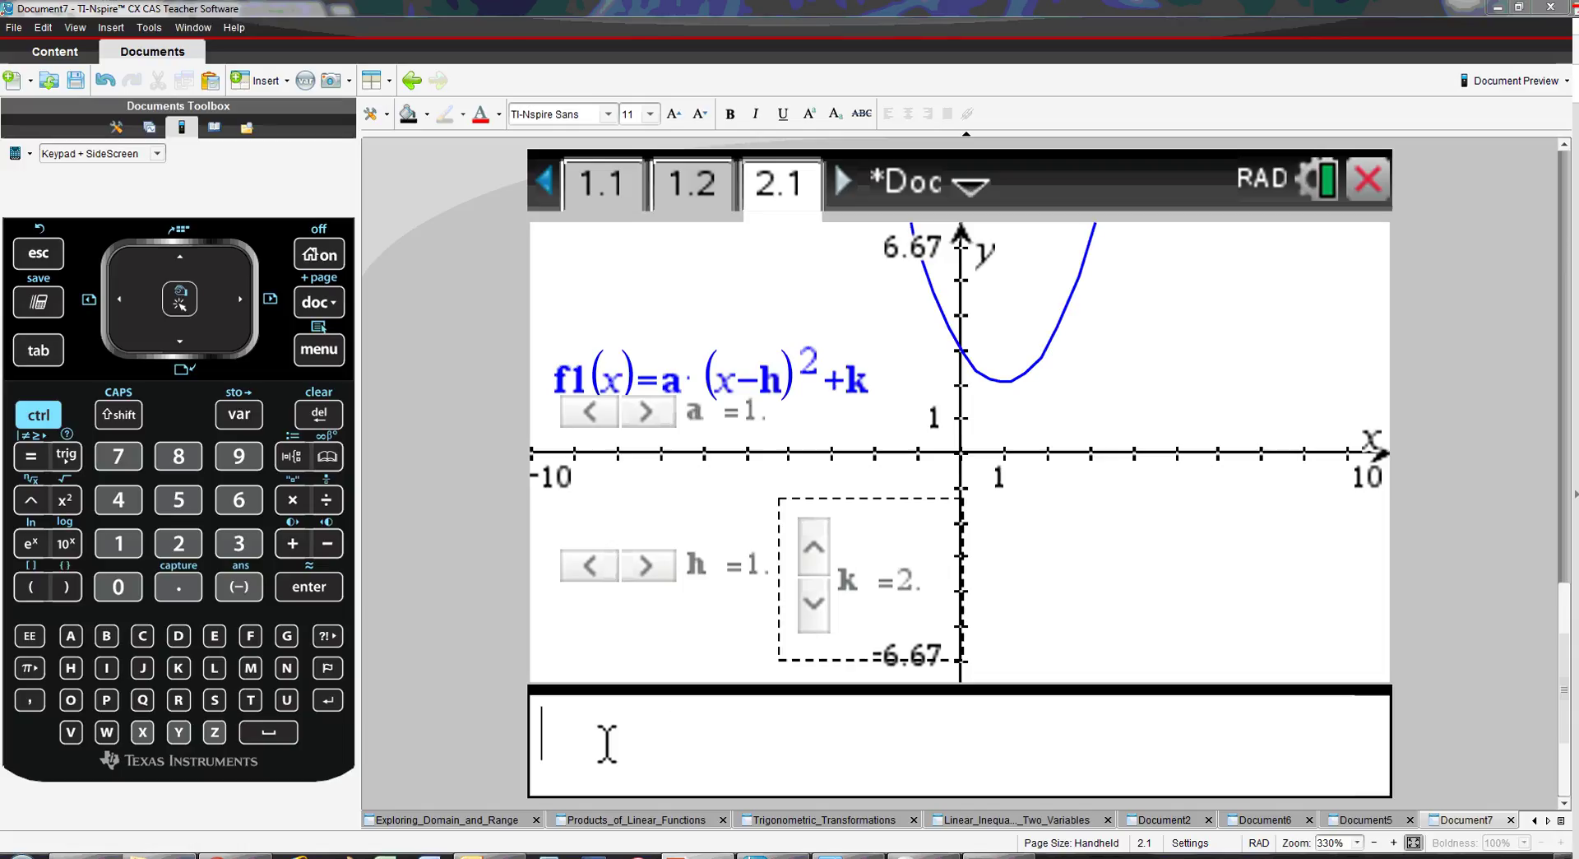
key("ctrl")
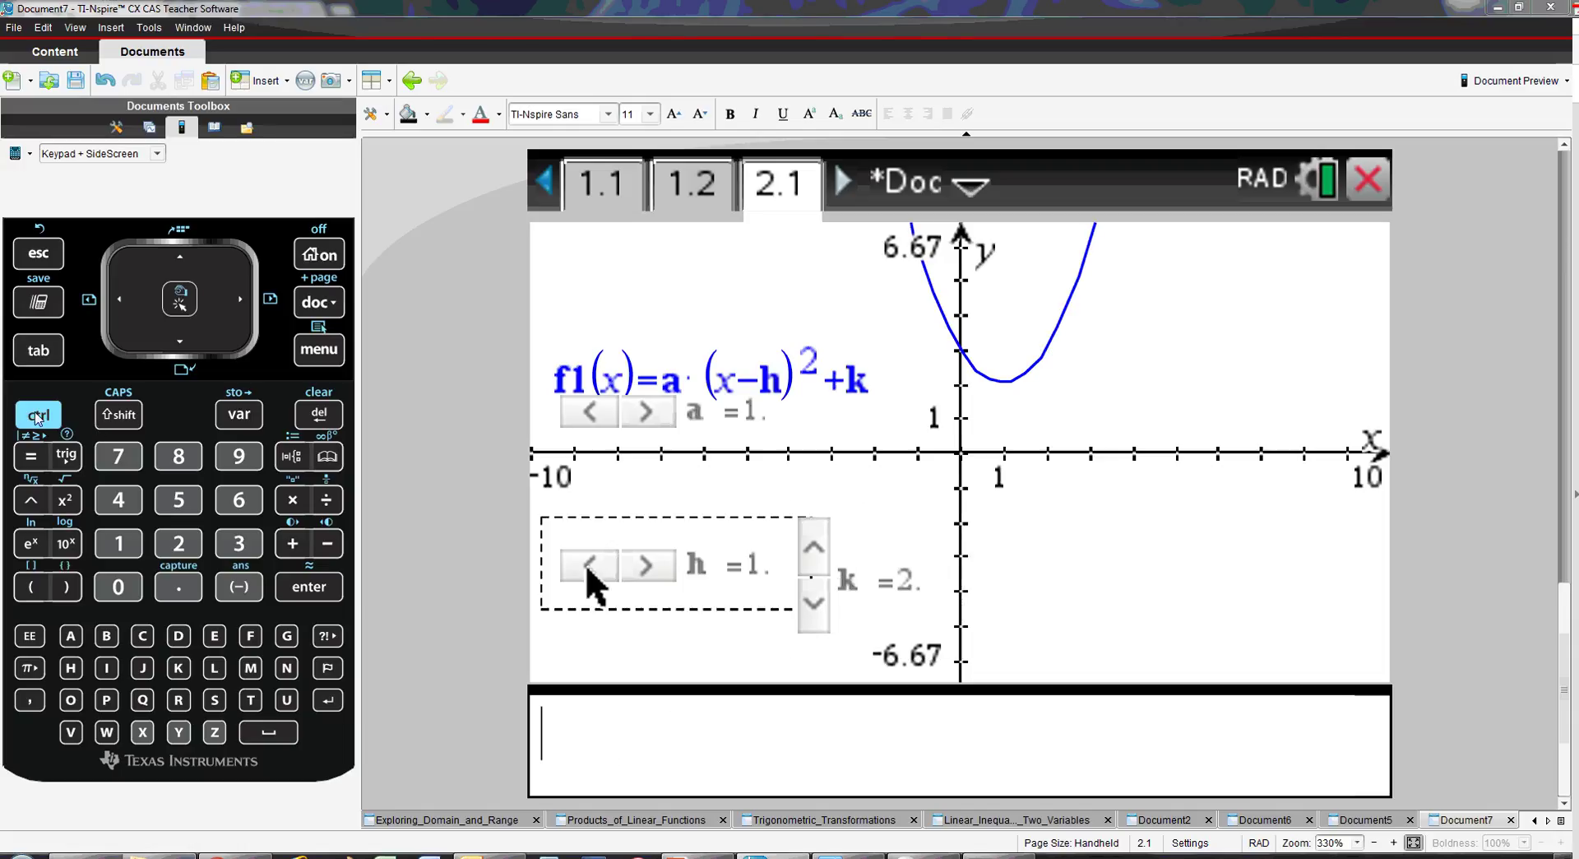
left_click(57, 354)
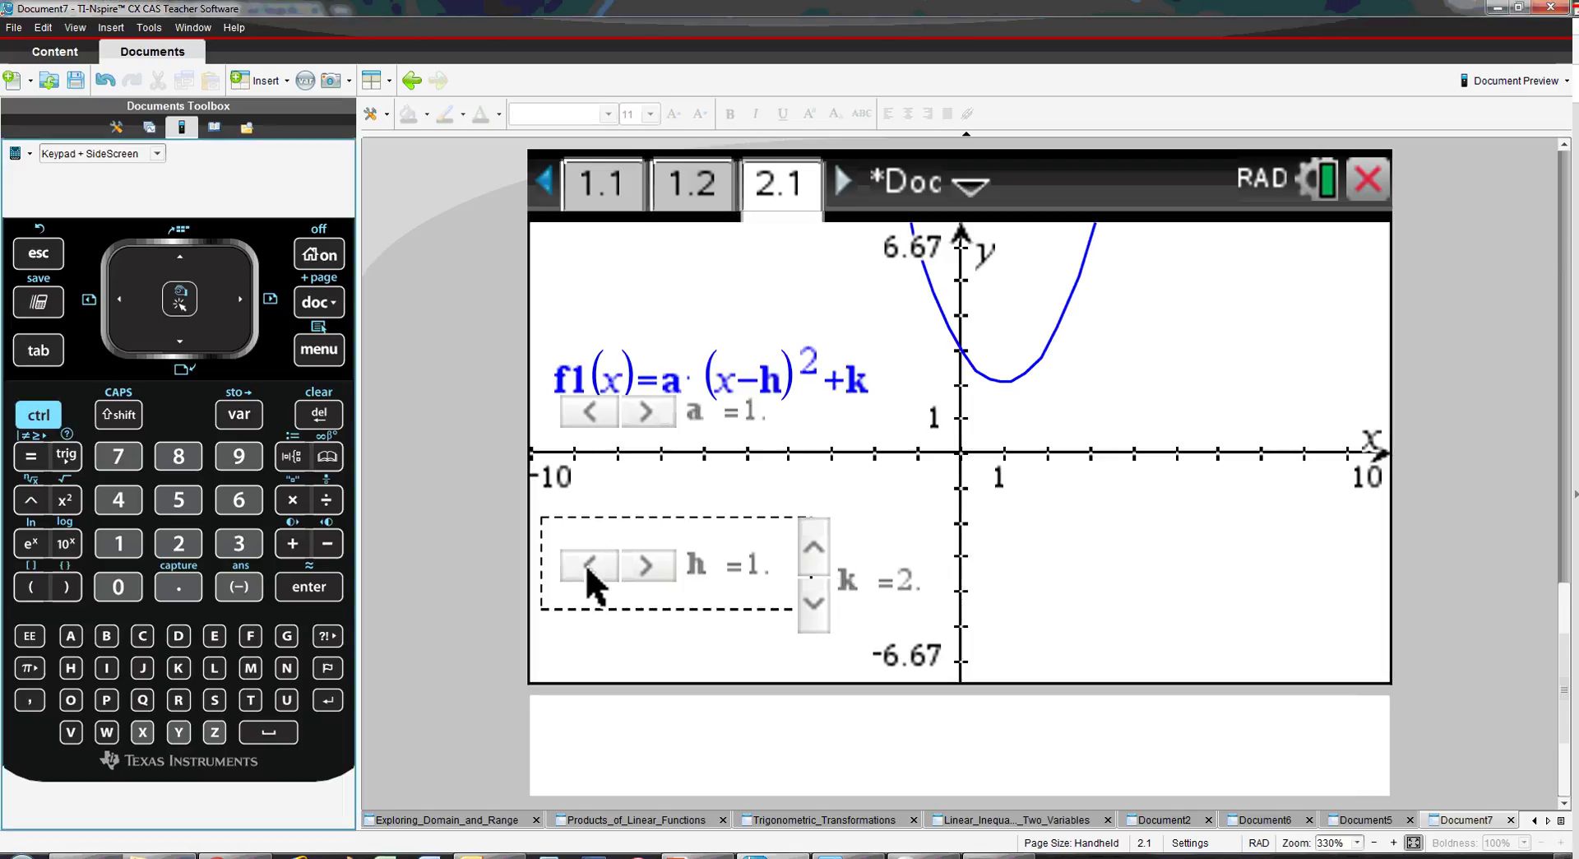
left_click(643, 559)
left_click(644, 559)
left_click(644, 560)
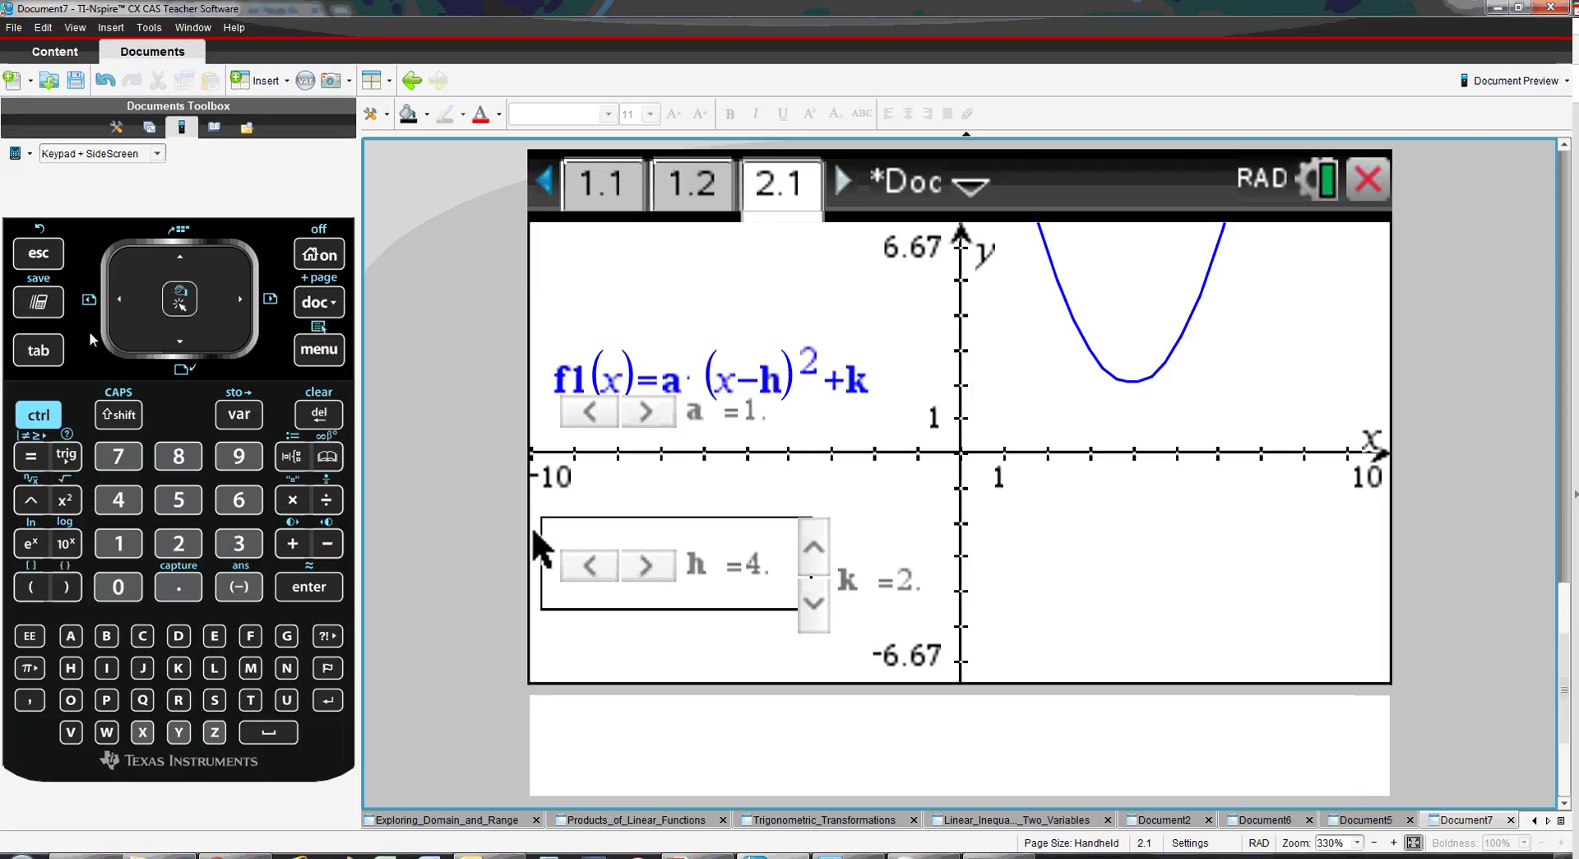
- Return to the Notes pane and start the equation text with "f1("
left_click(41, 409)
left_click(57, 354)
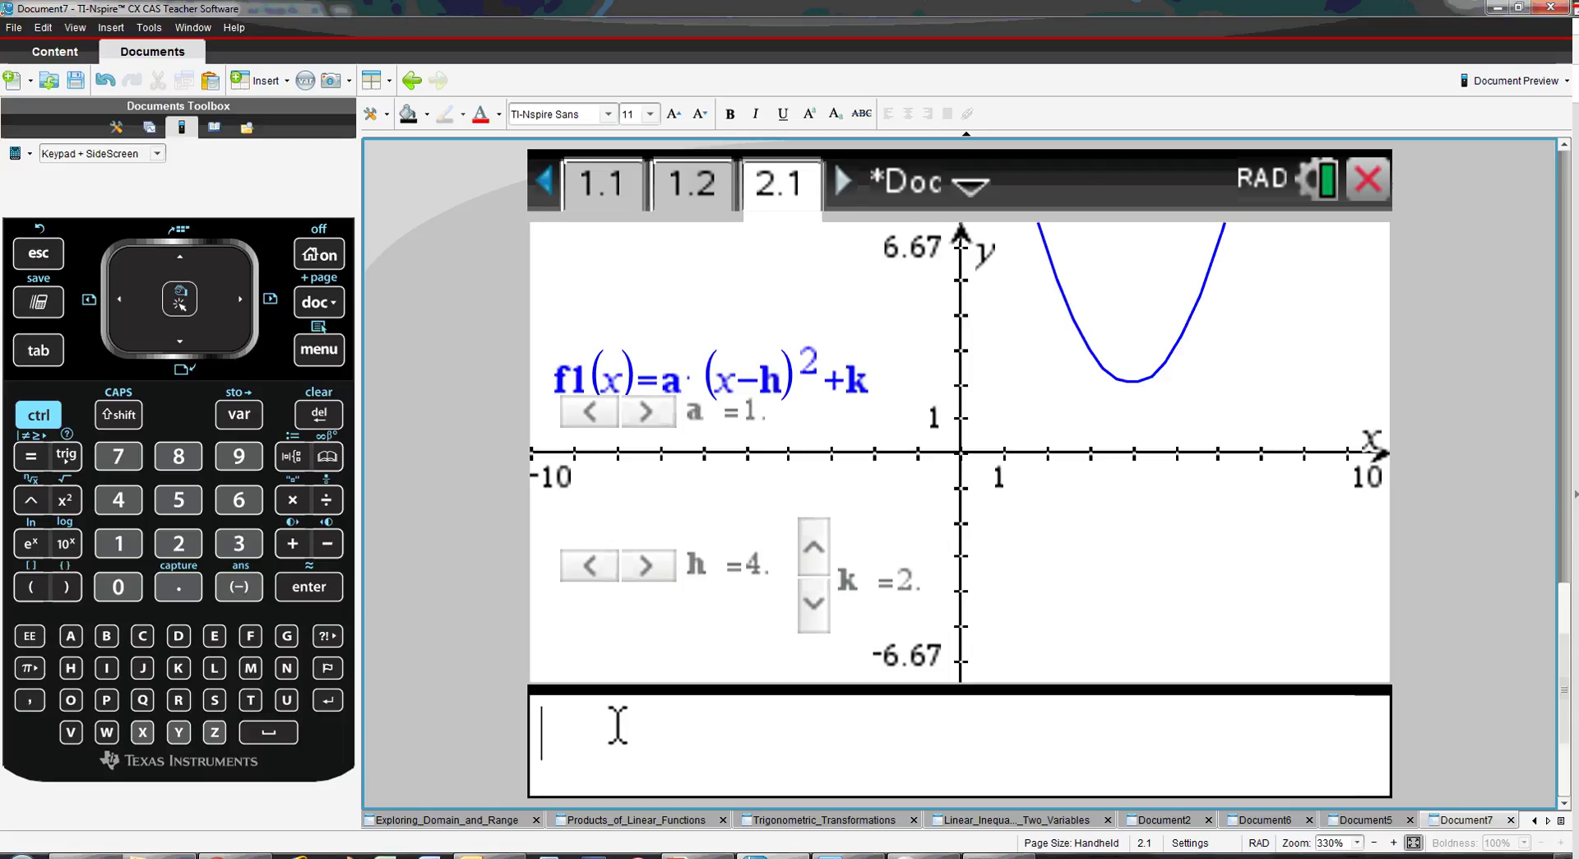
type("f1(")
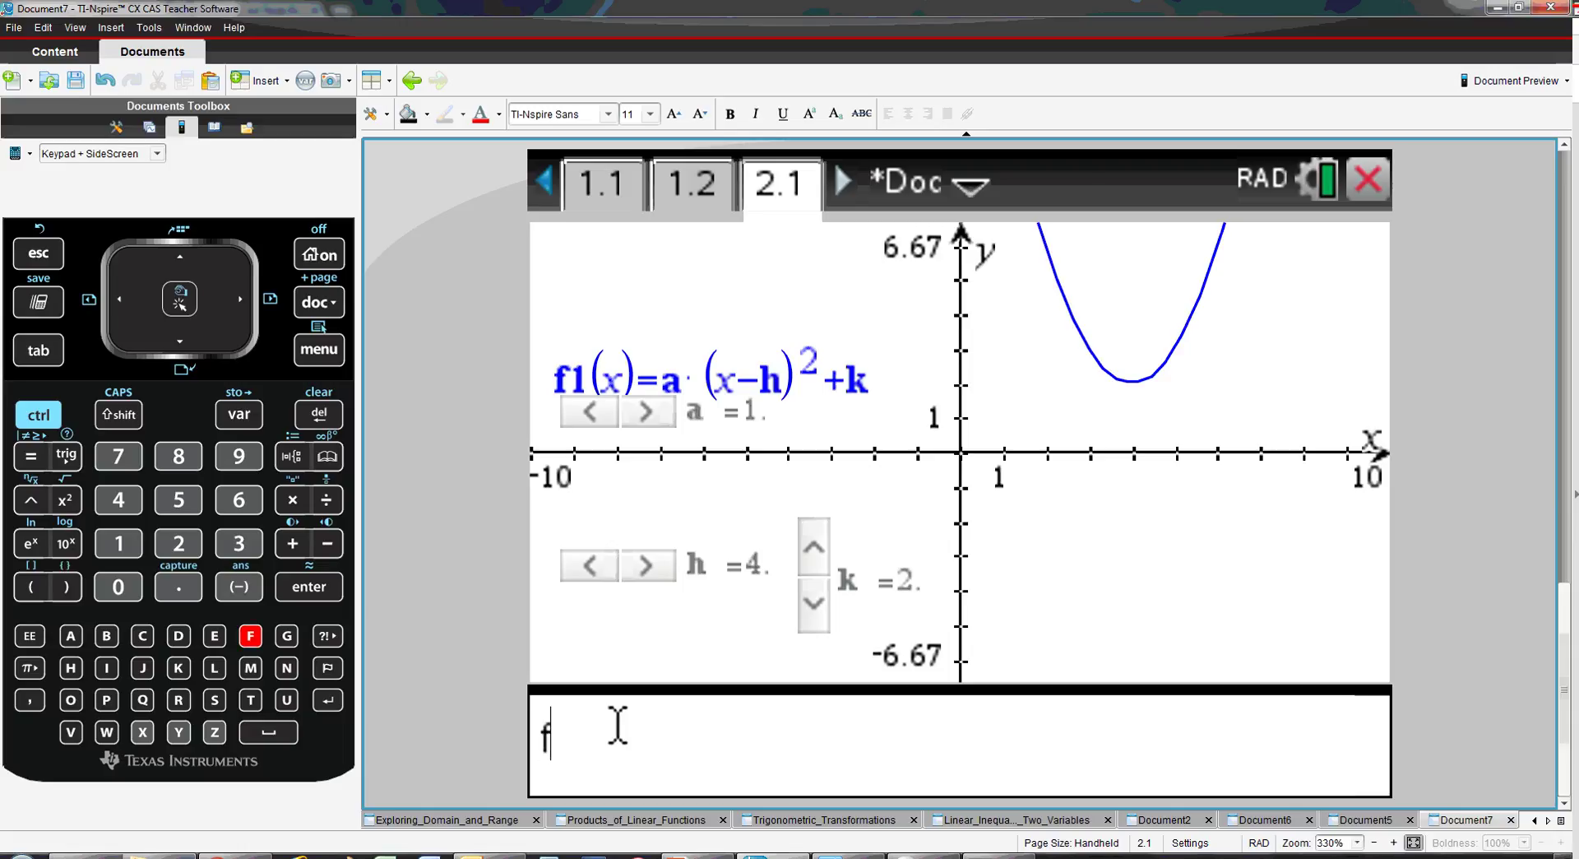
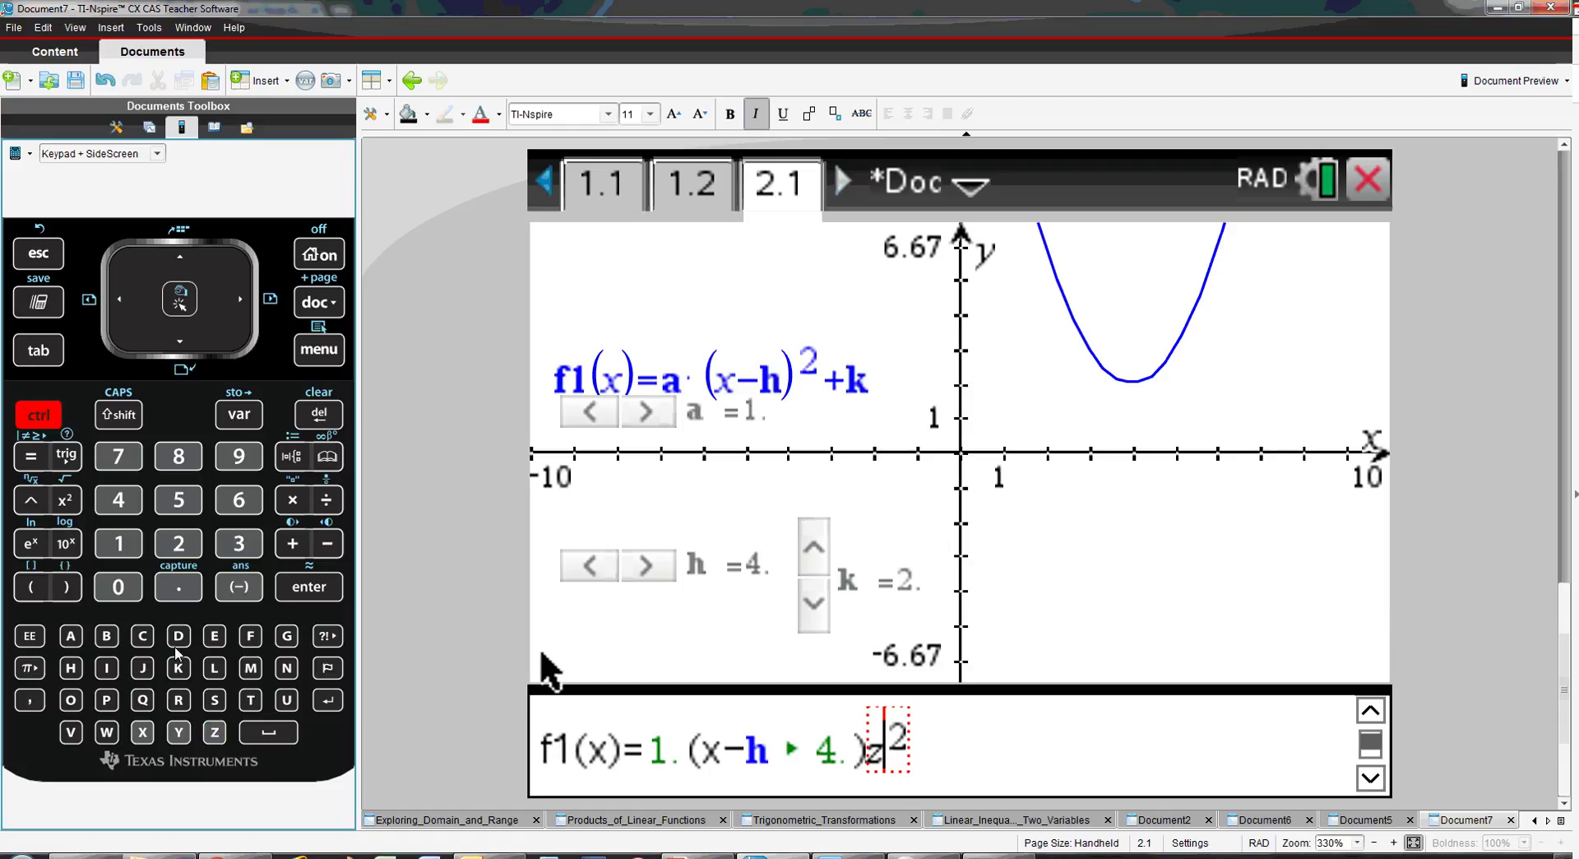
- Undo the squared math box inserted after the closing parenthesis in the Notes equation
left_click(219, 731)
left_click(48, 419)
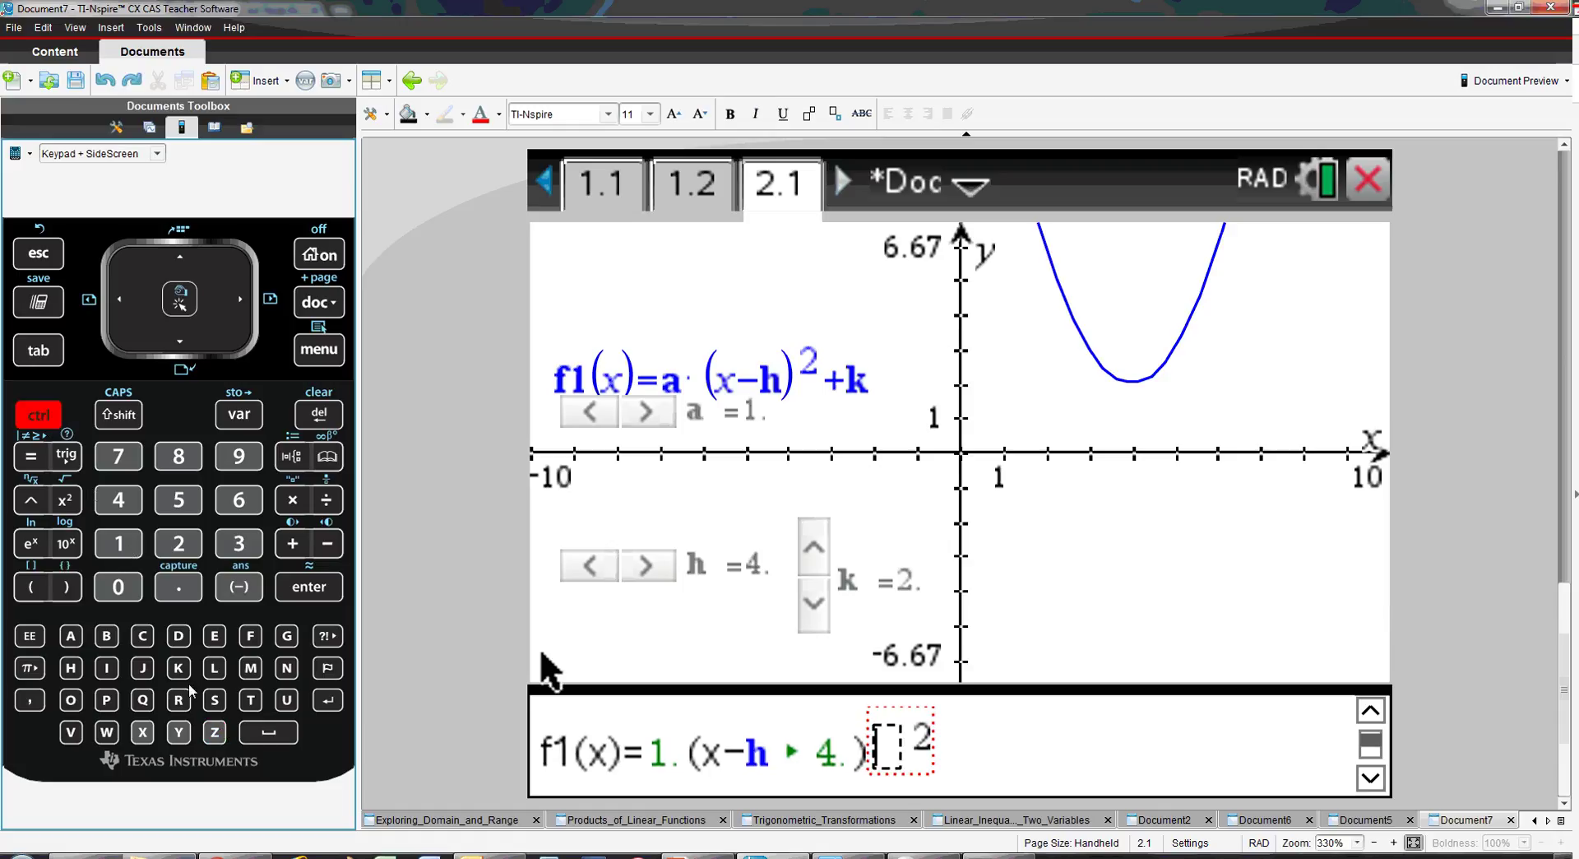
left_click(213, 732)
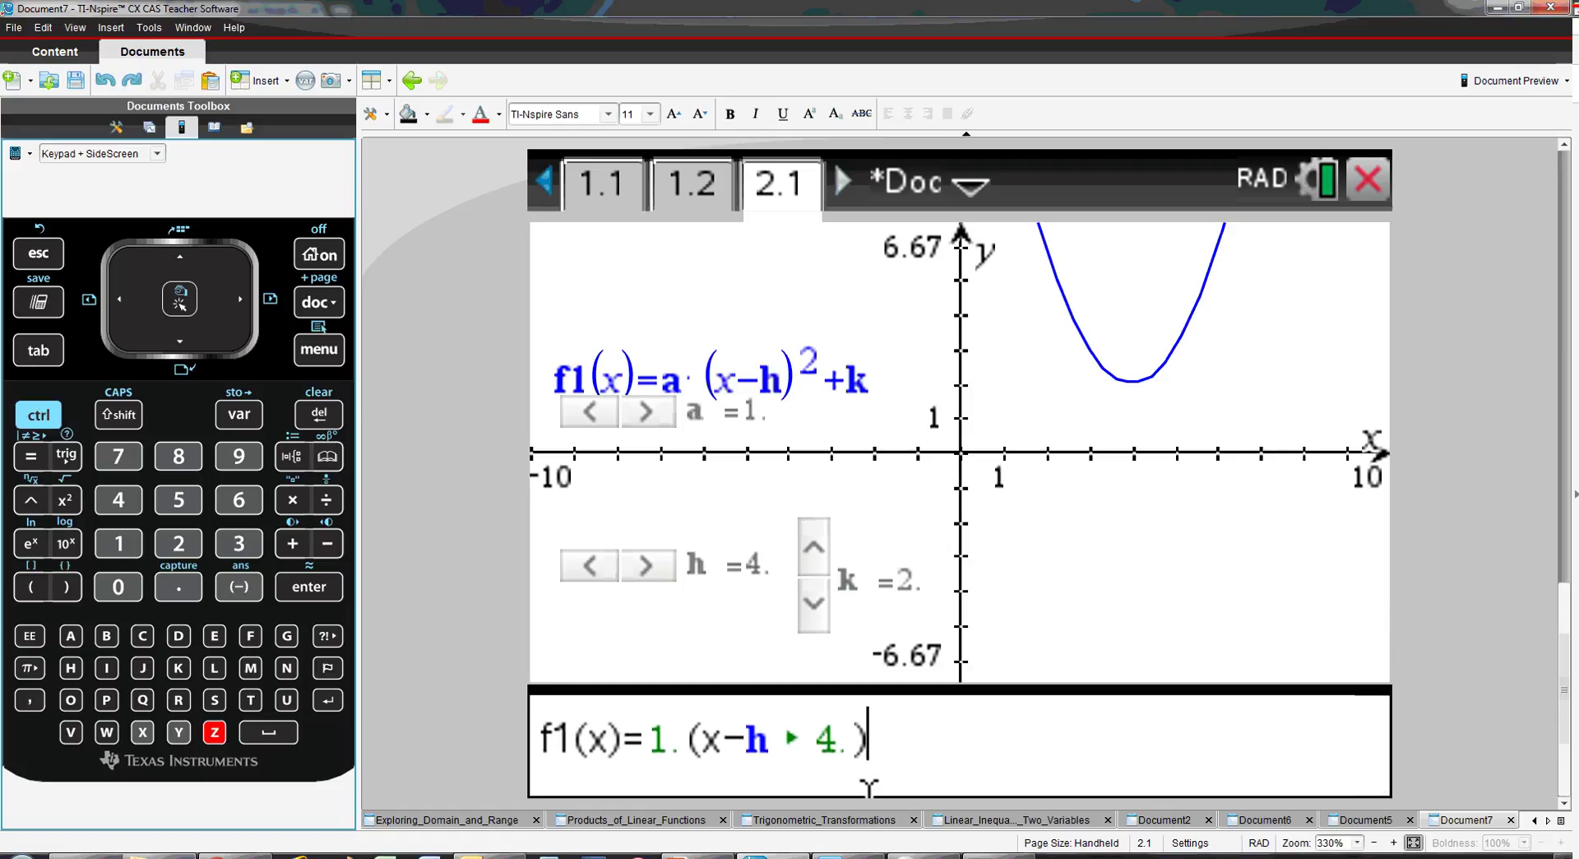
- Set the h math box in the Notes equation to Hide Input in its Math Box Attributes
left_click(760, 740)
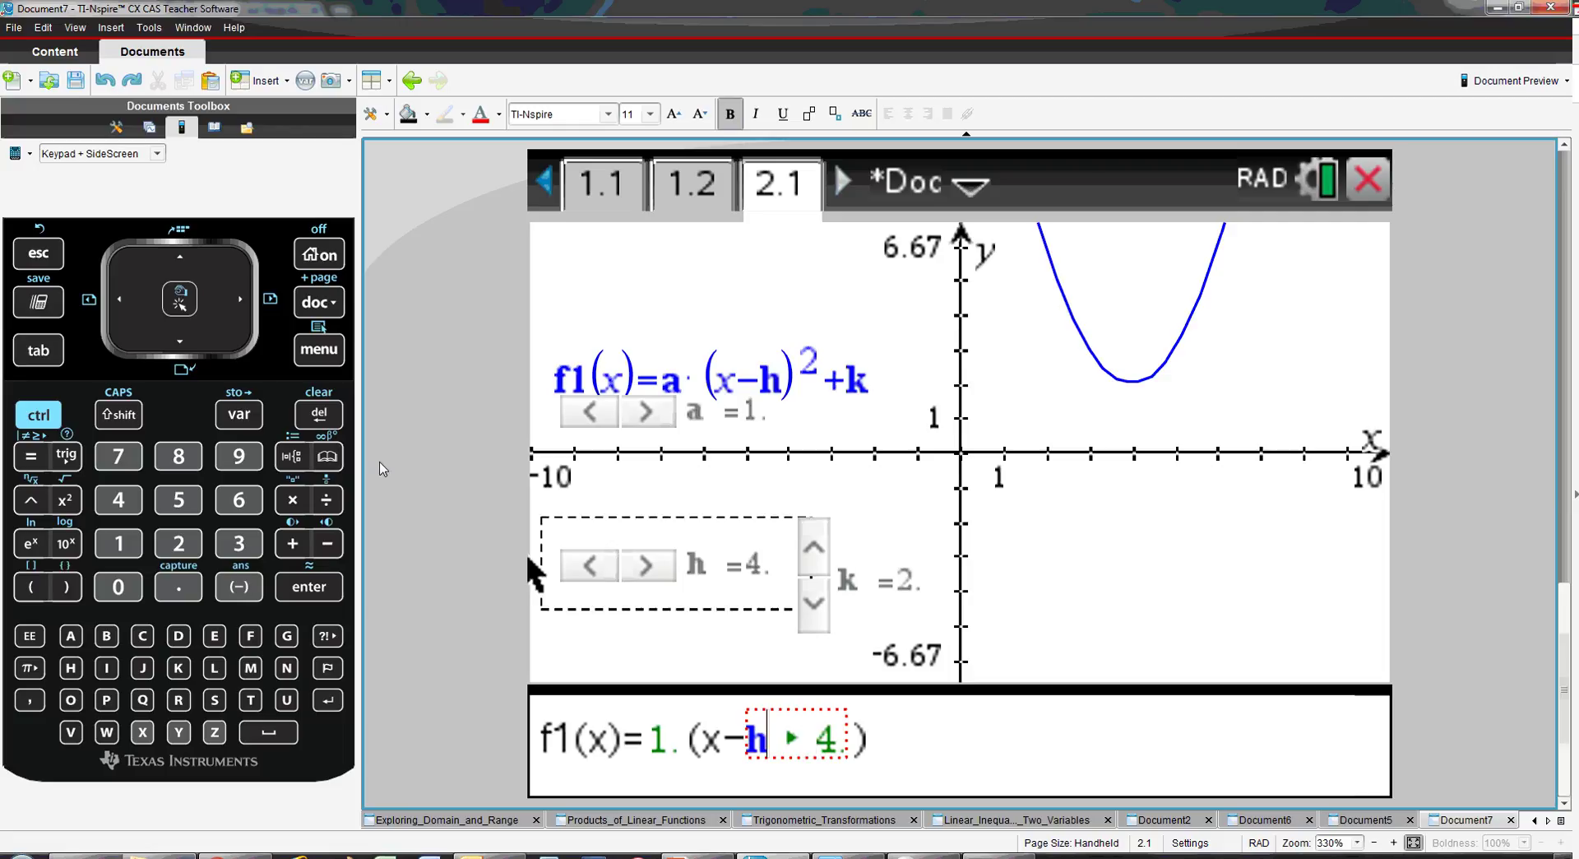
left_click(318, 350)
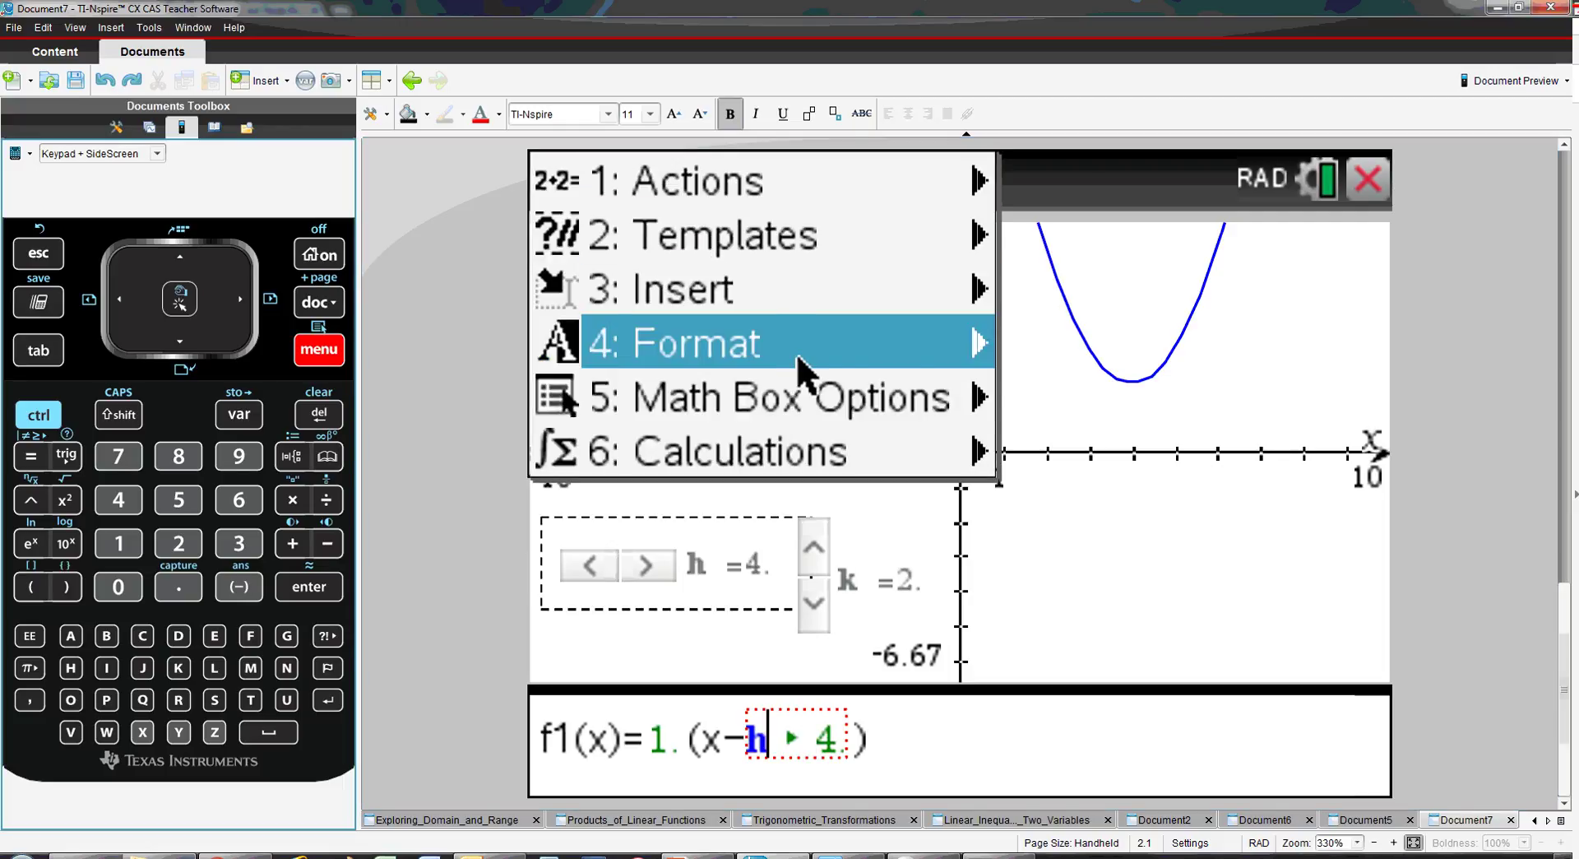
mouse_move(818, 396)
left_click(888, 398)
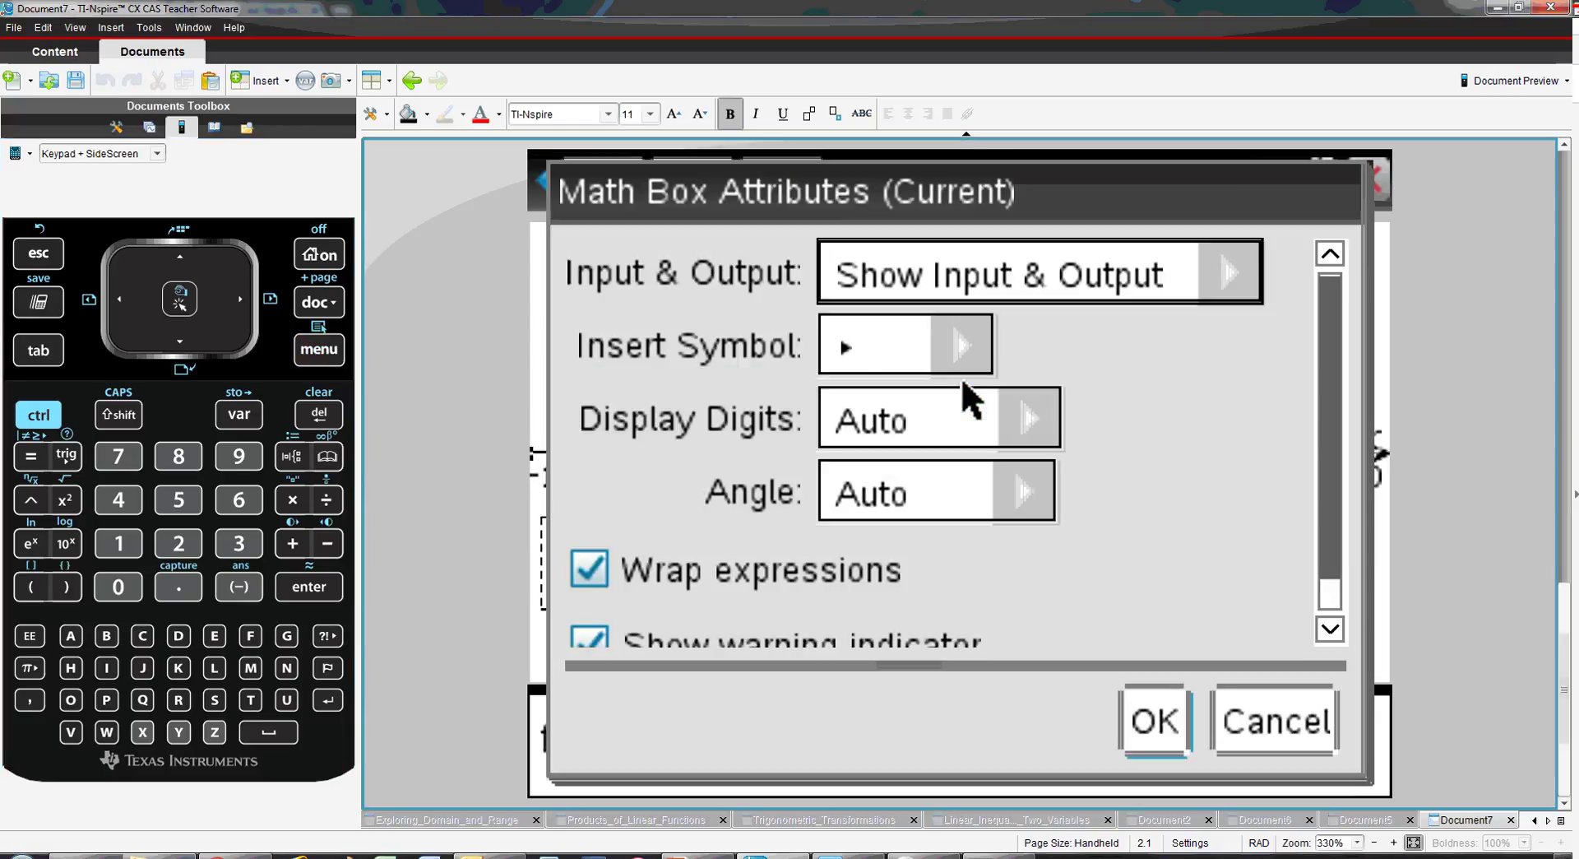
left_click(1007, 283)
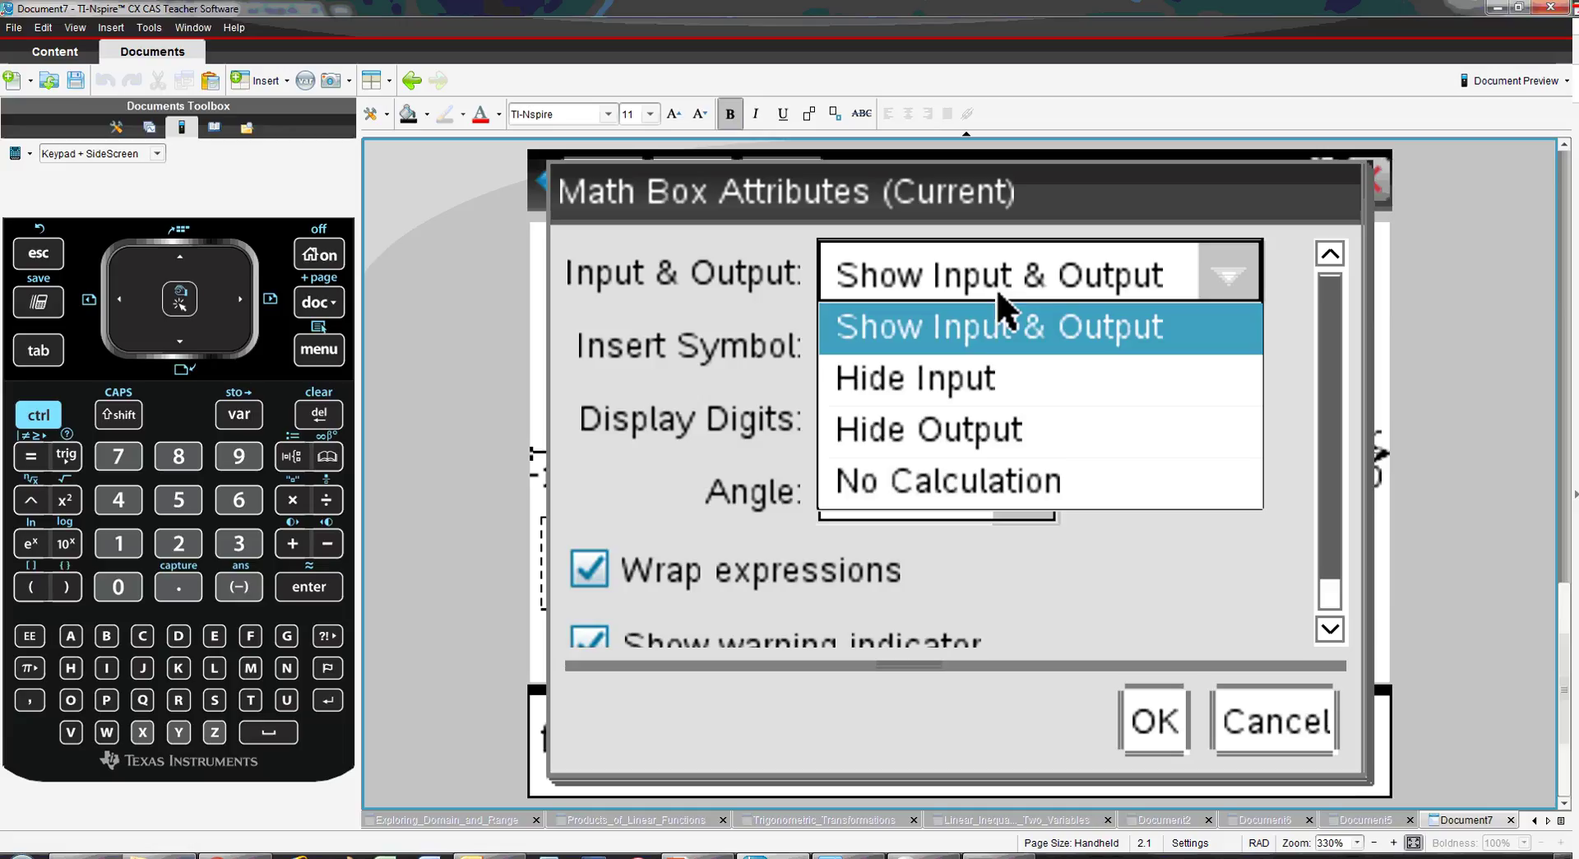
left_click(998, 378)
left_click(1155, 722)
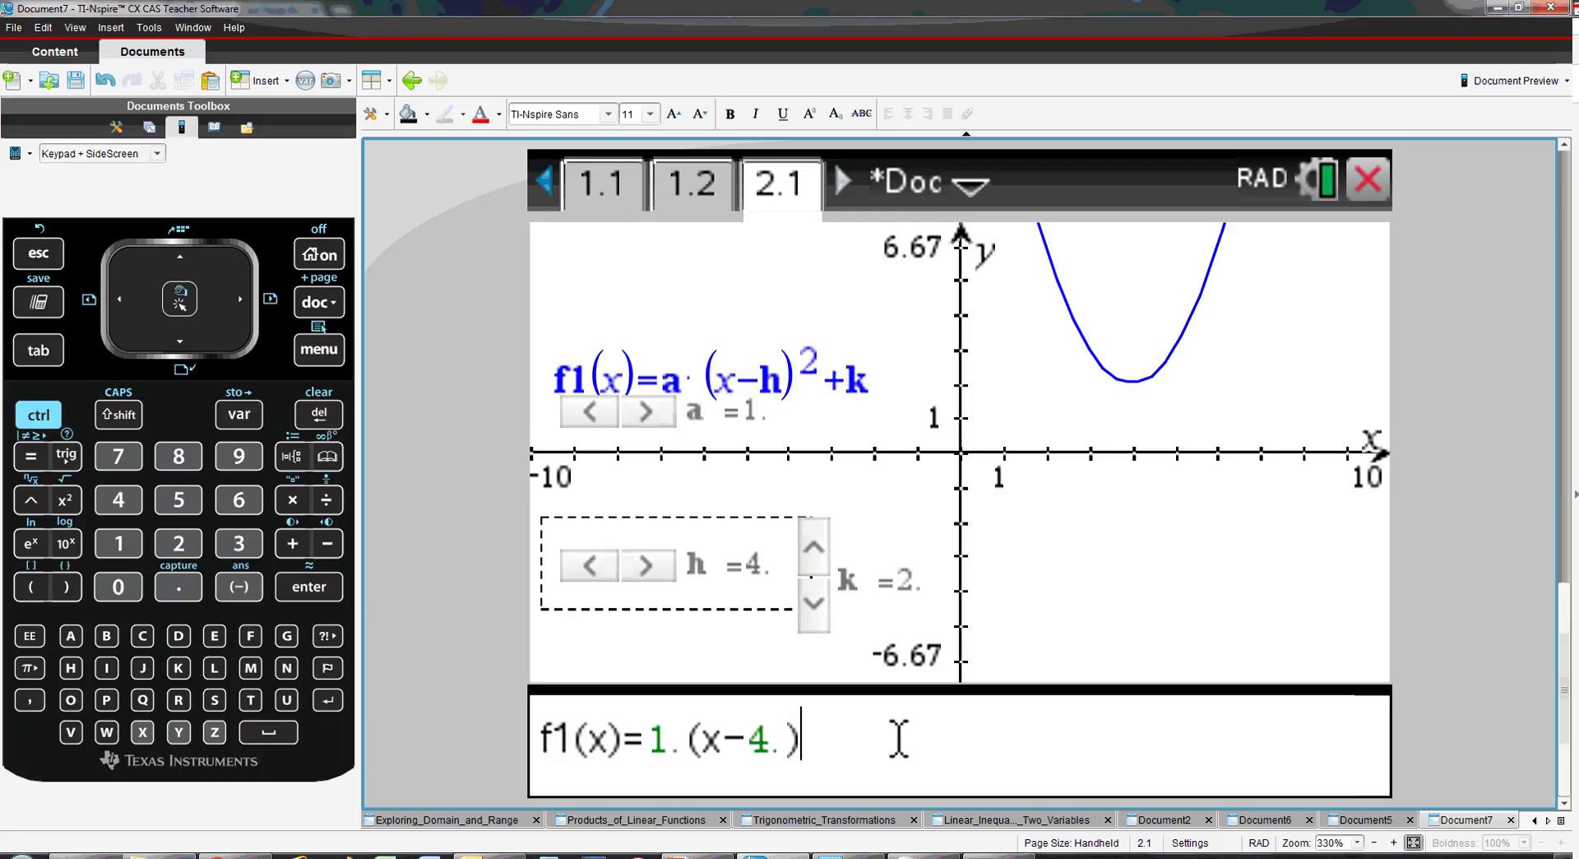
key("F9")
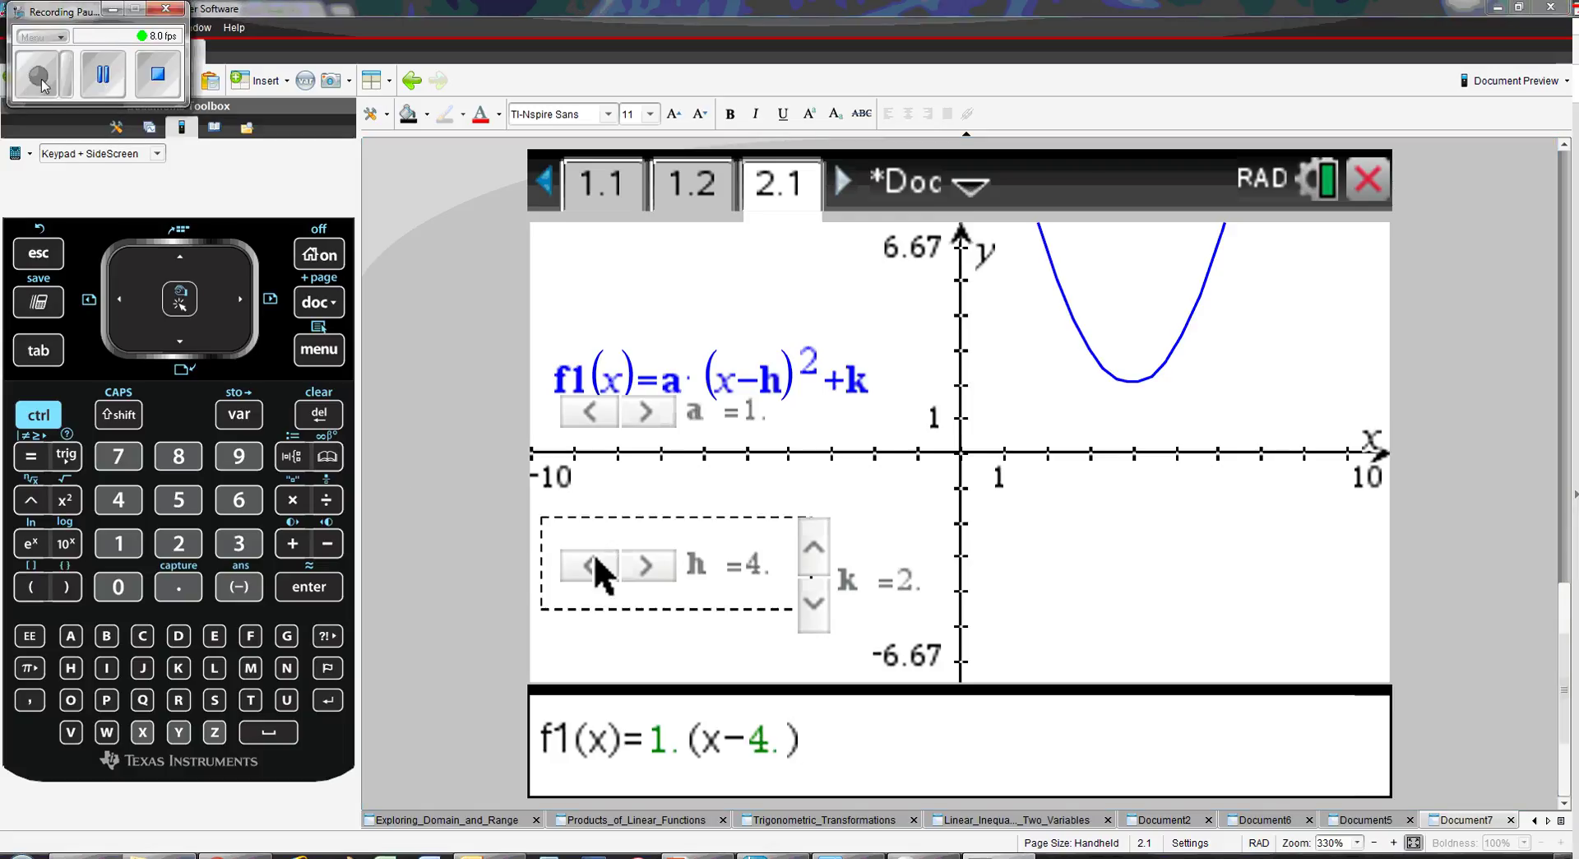
left_click(42, 82)
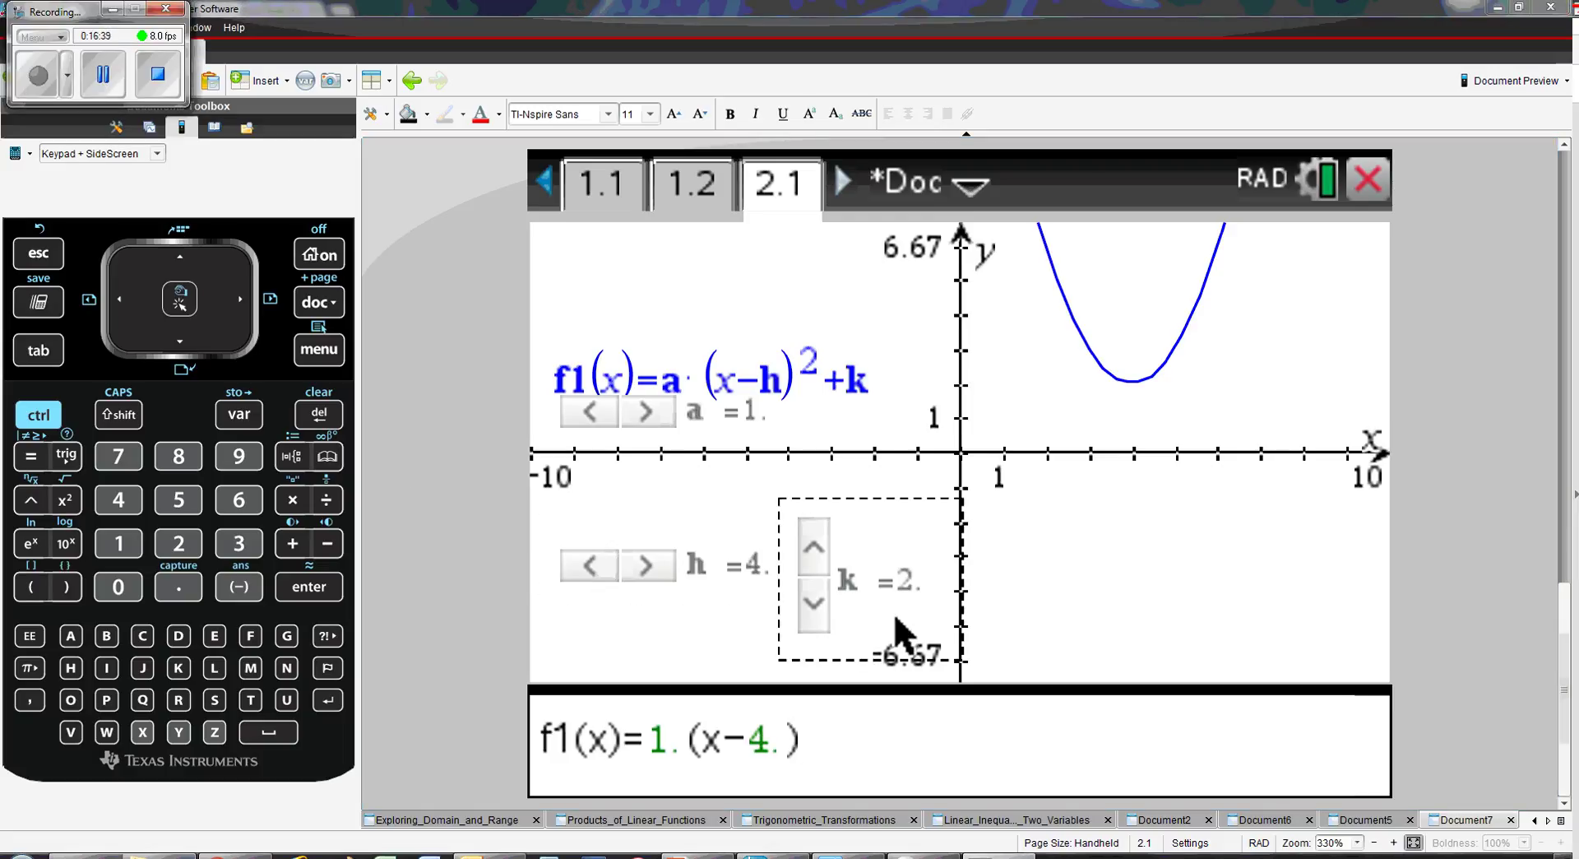
- Insert the superscript two symbol after the closing parenthesis of the Notes equation
left_click(888, 745)
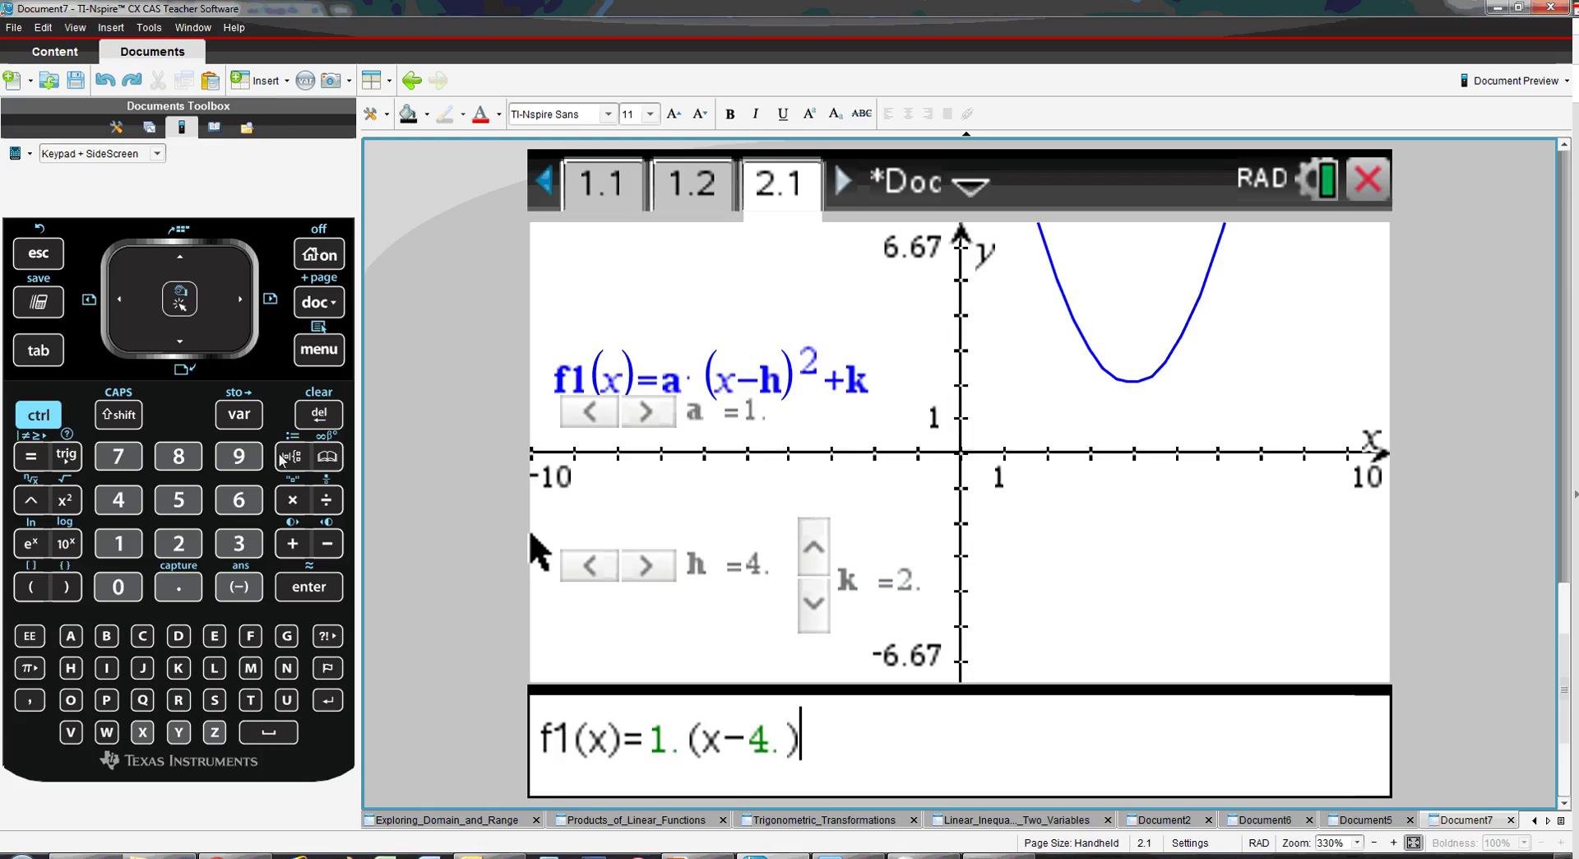
left_click(328, 457)
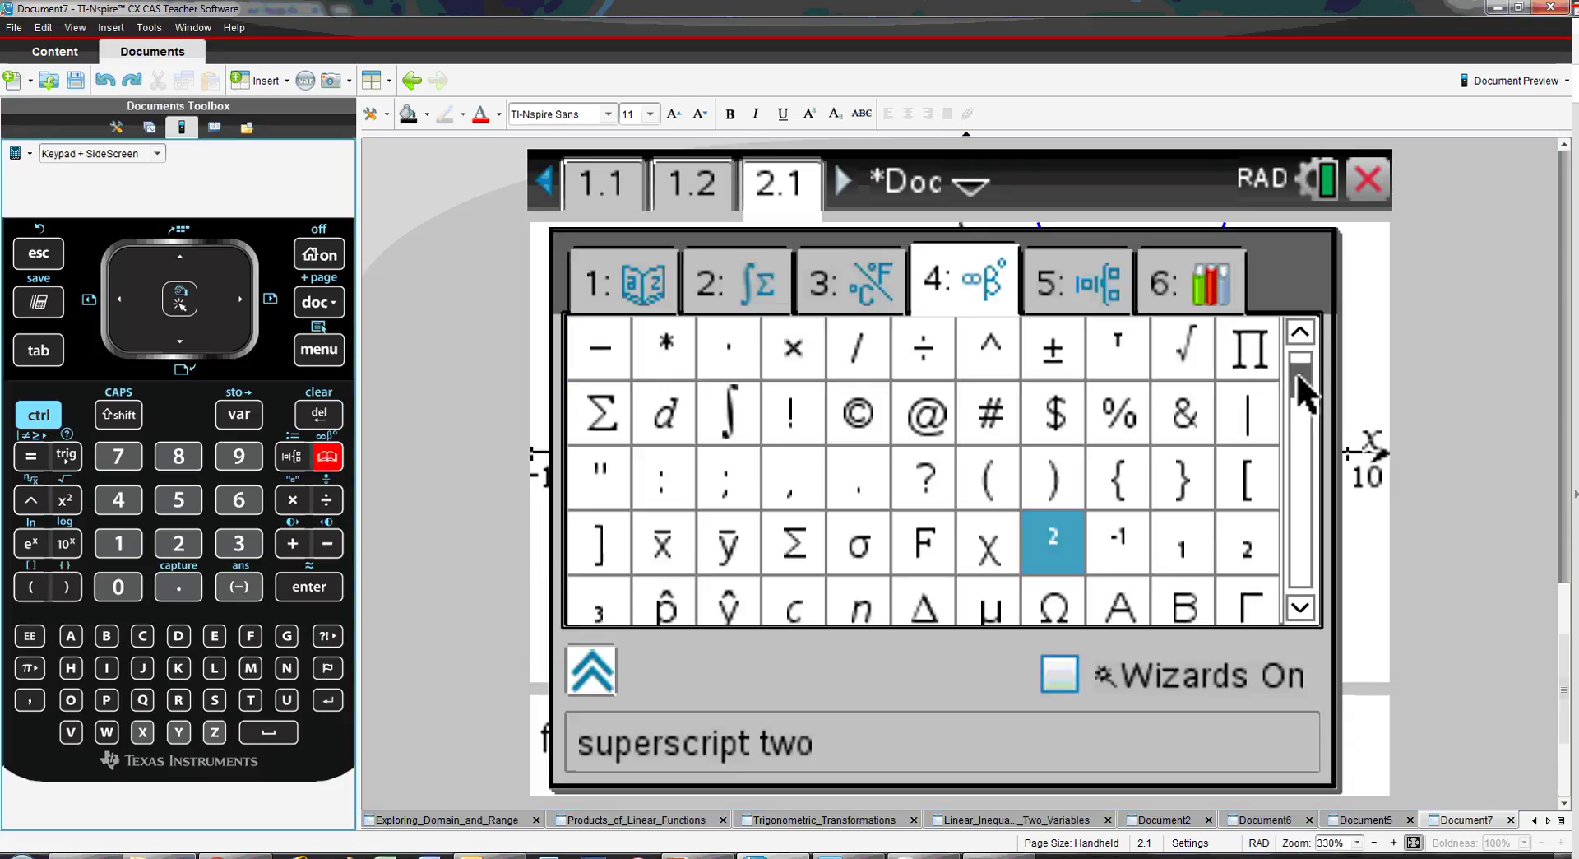
left_click_drag(1296, 372, 1320, 363)
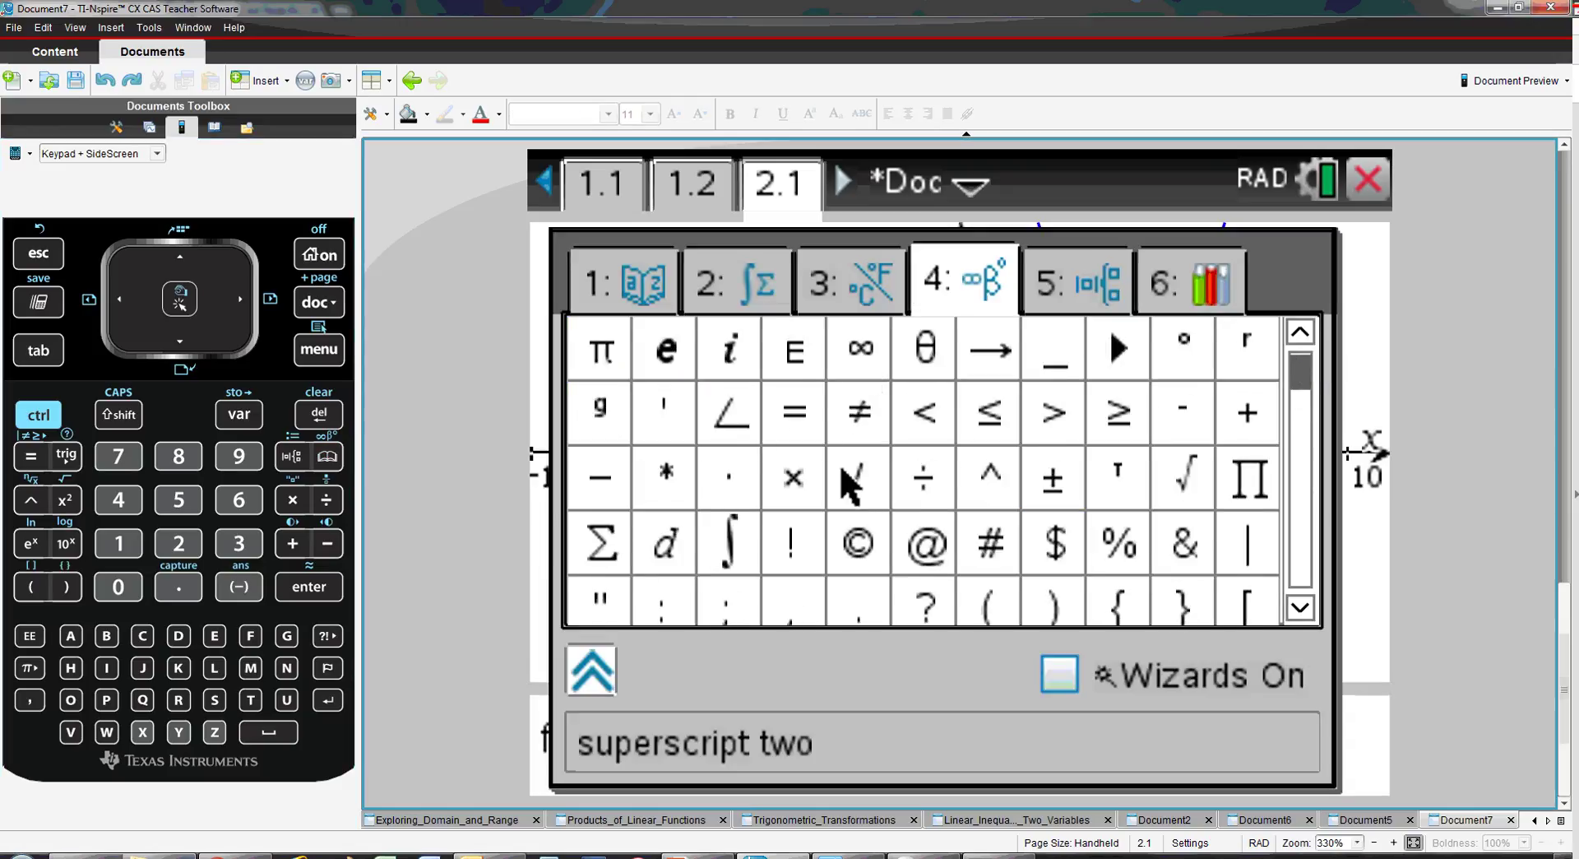
left_click(1300, 607)
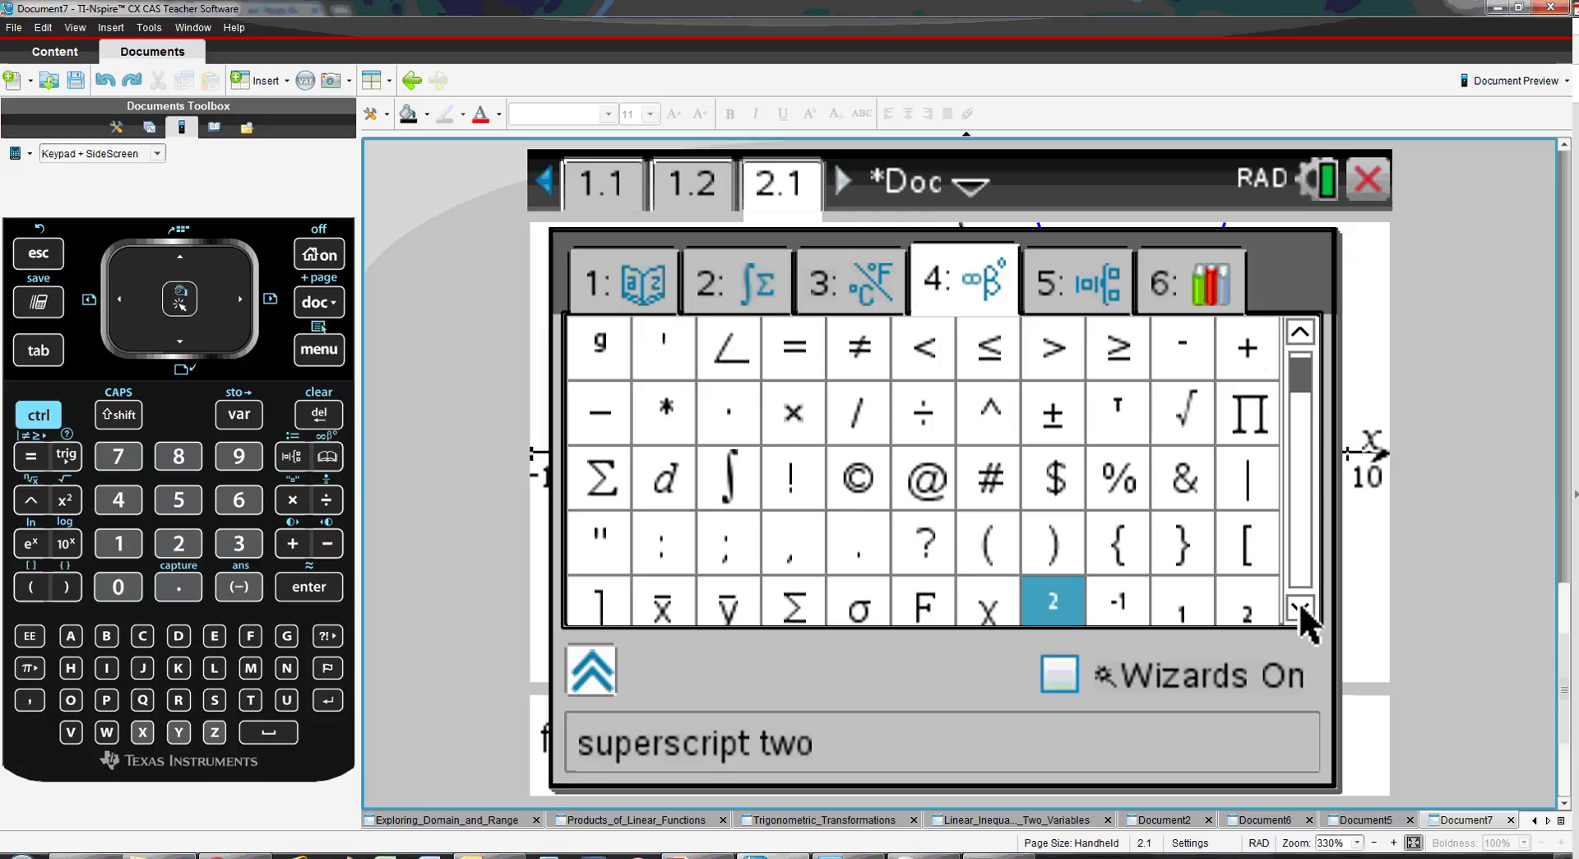
left_click(1300, 607)
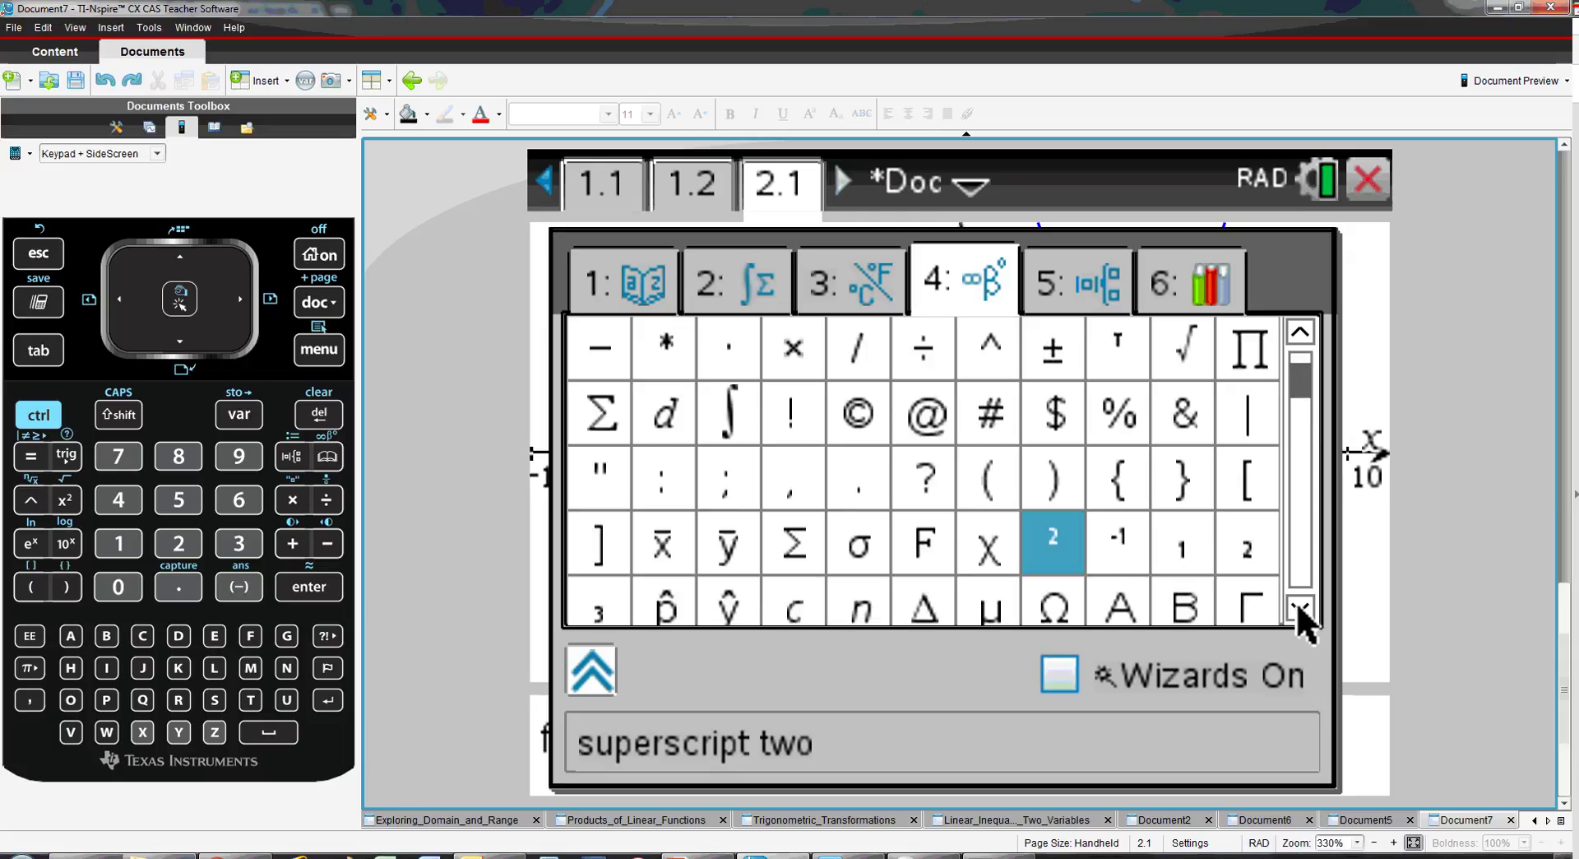
double_click(1051, 549)
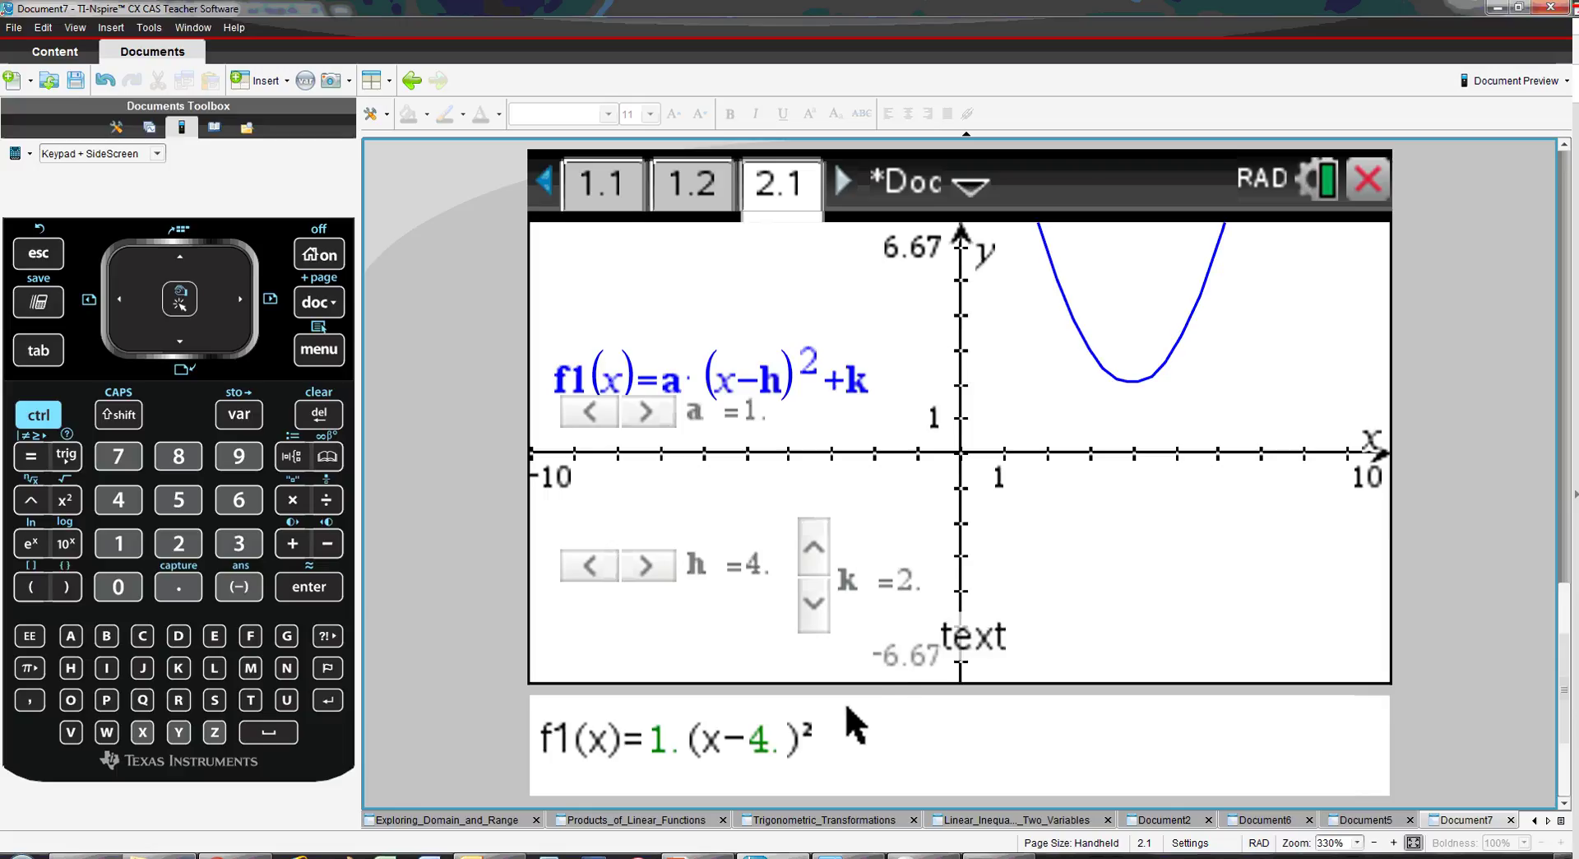
- Append "+" and an evaluated math box containing k to the Notes equation, removing the plain-text k and the extra line
left_click(831, 739)
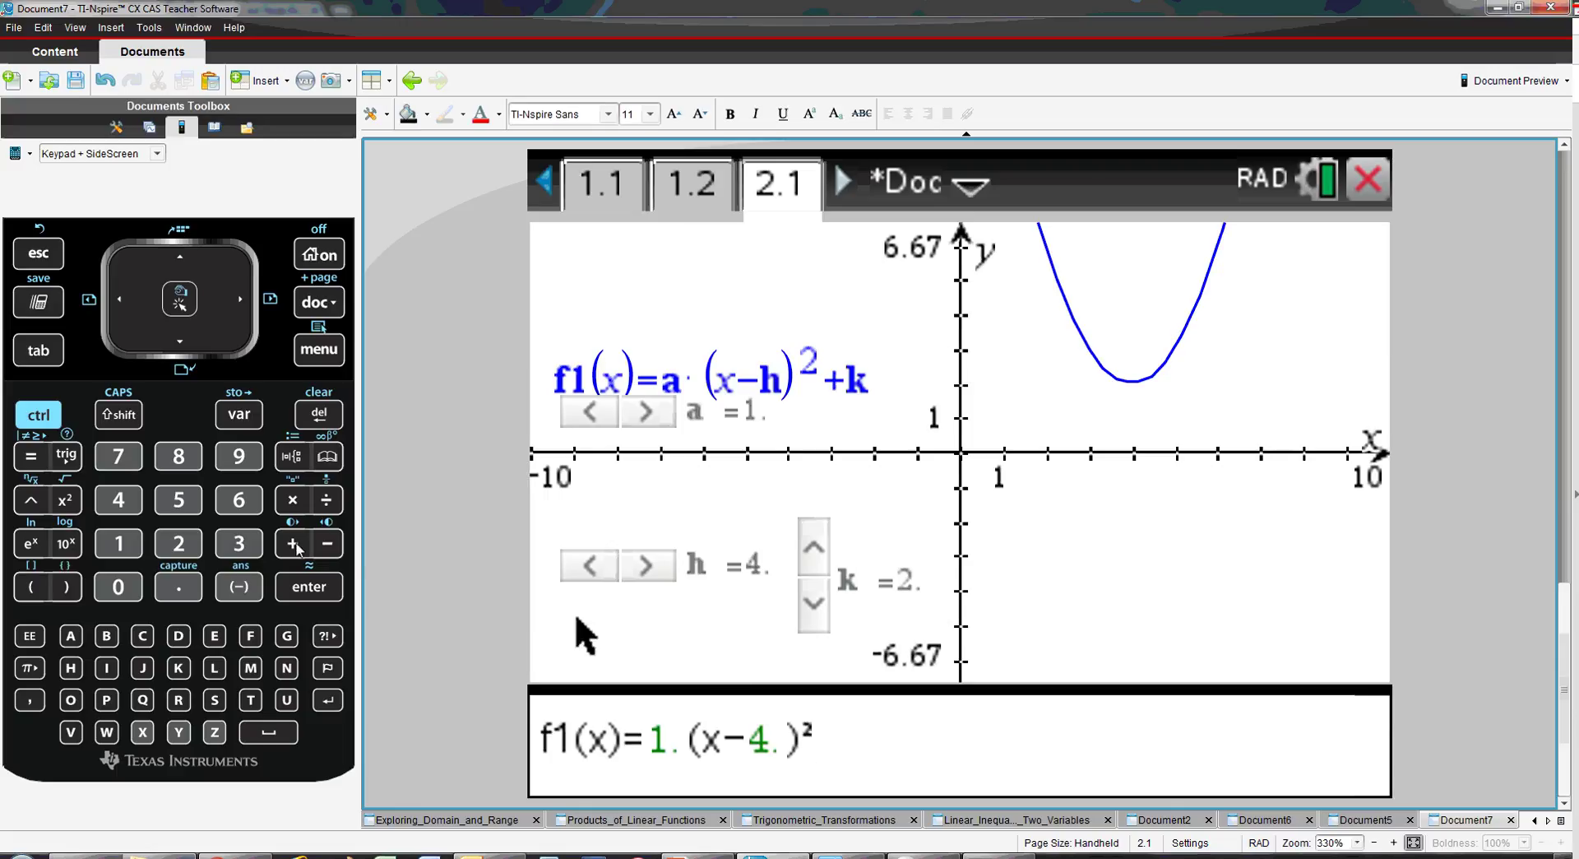
type("+")
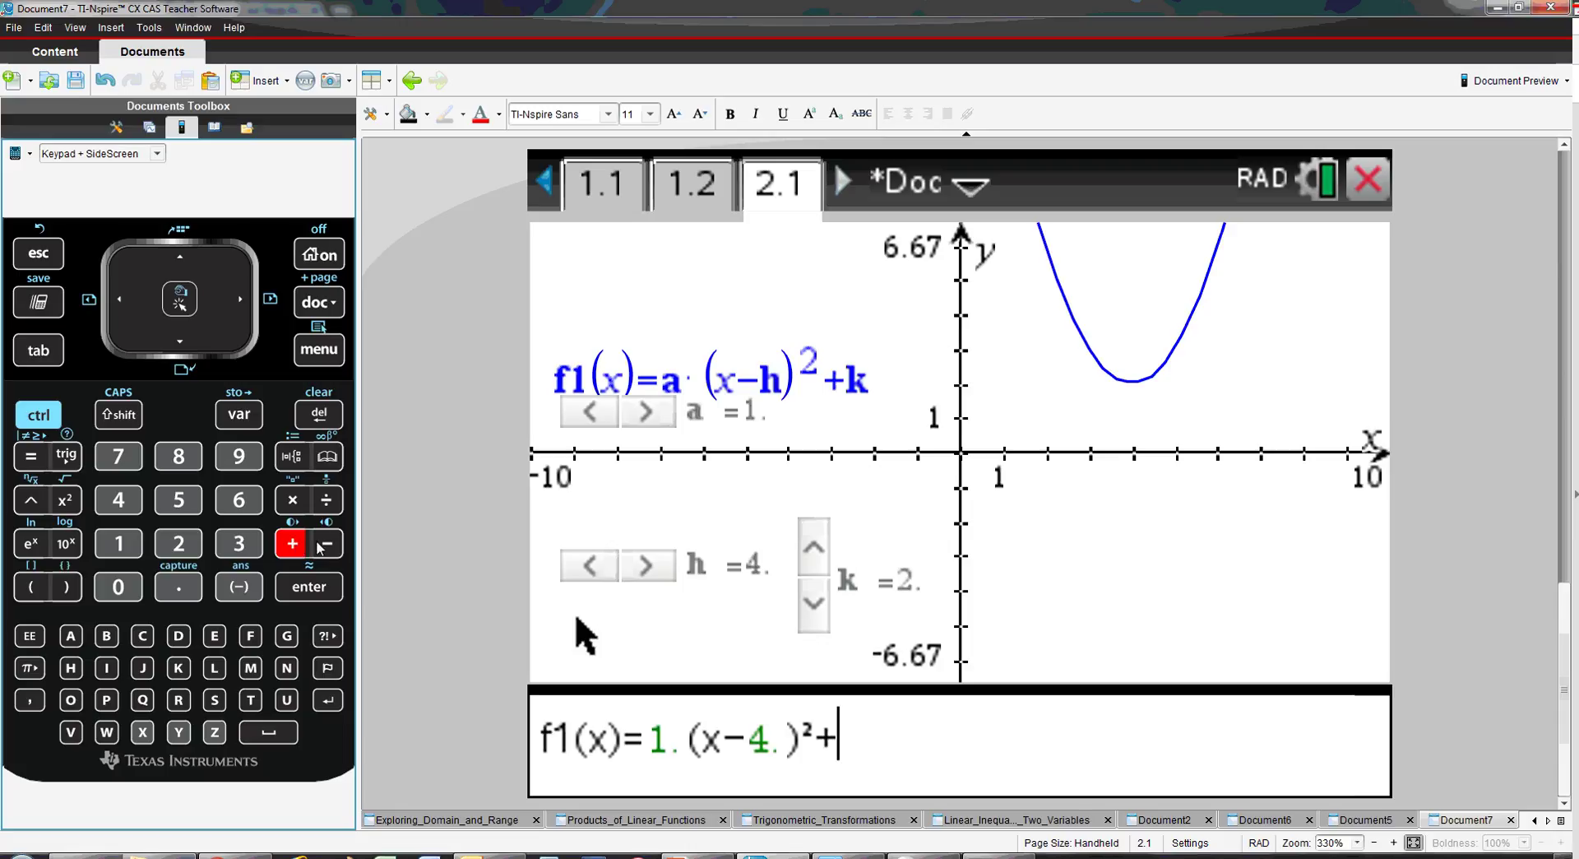
left_click(183, 671)
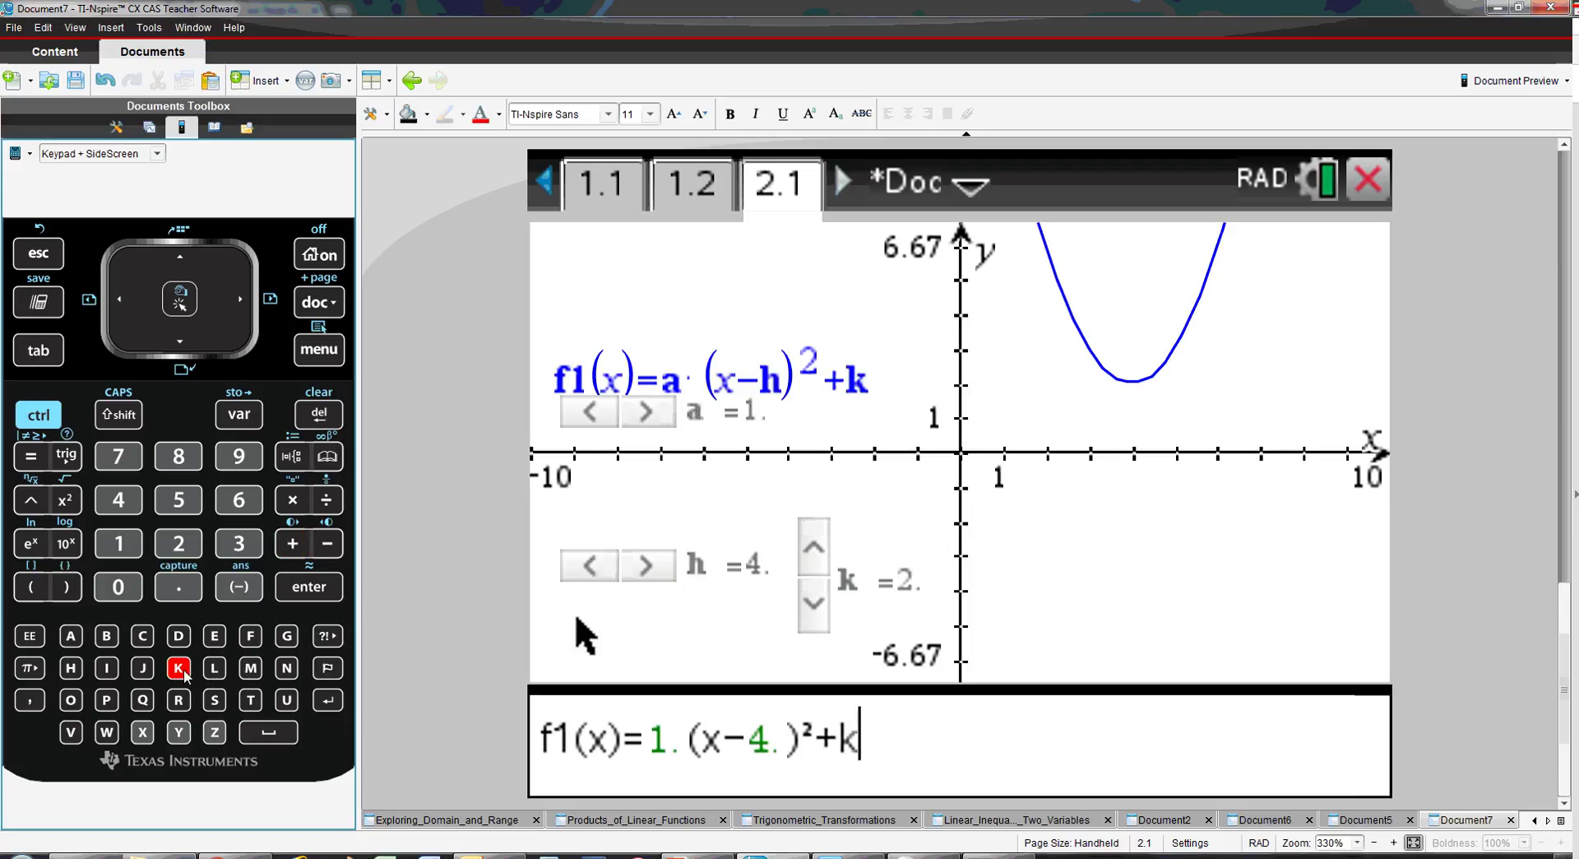
left_click(316, 419)
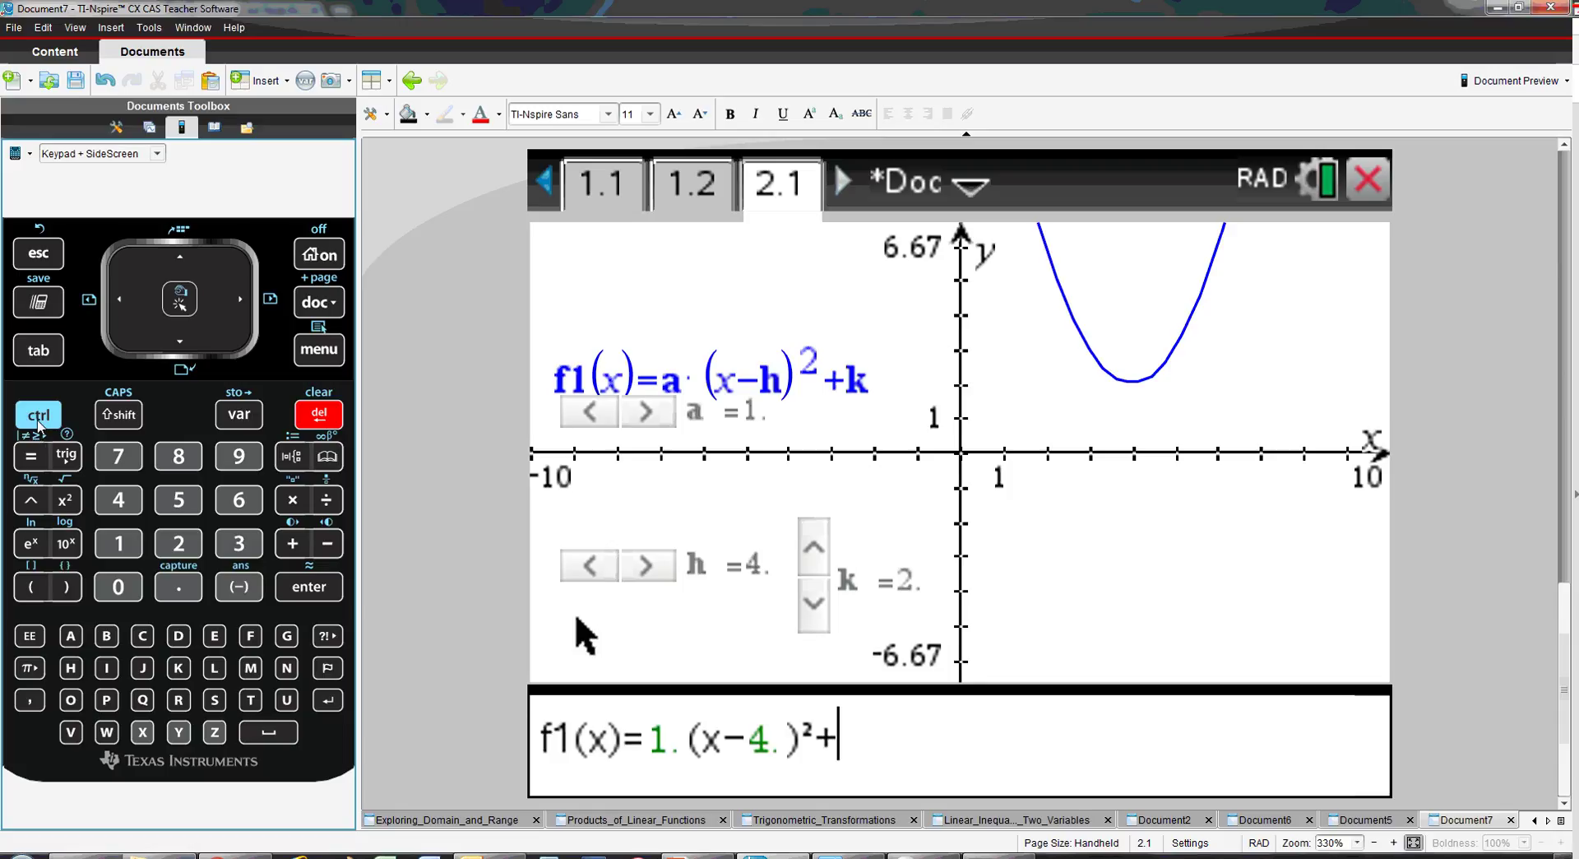
left_click(39, 418)
left_click(250, 670)
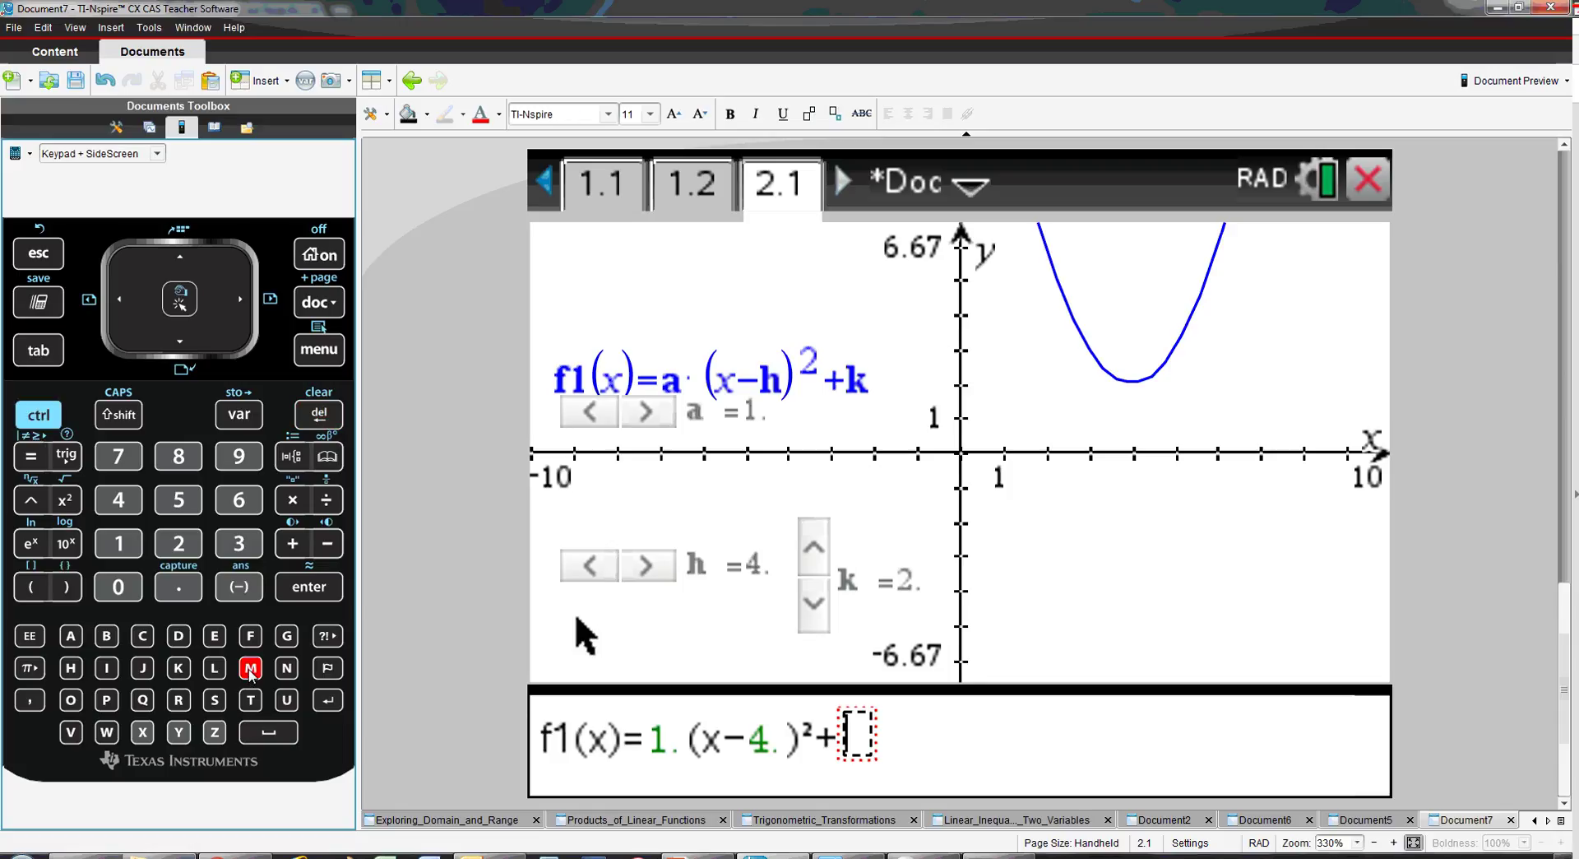
type("k")
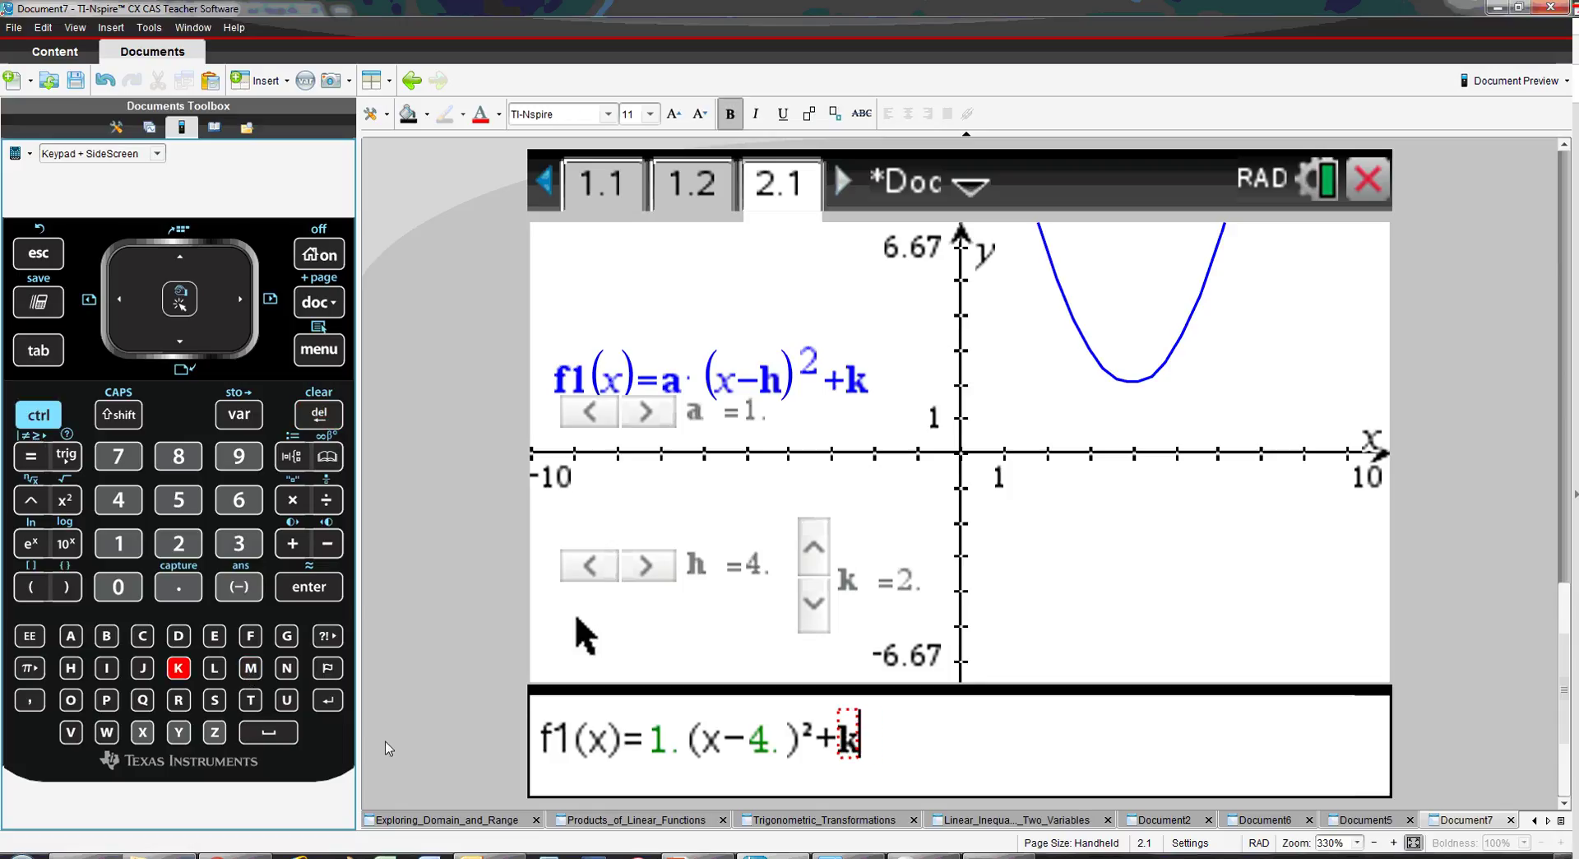
left_click(309, 587)
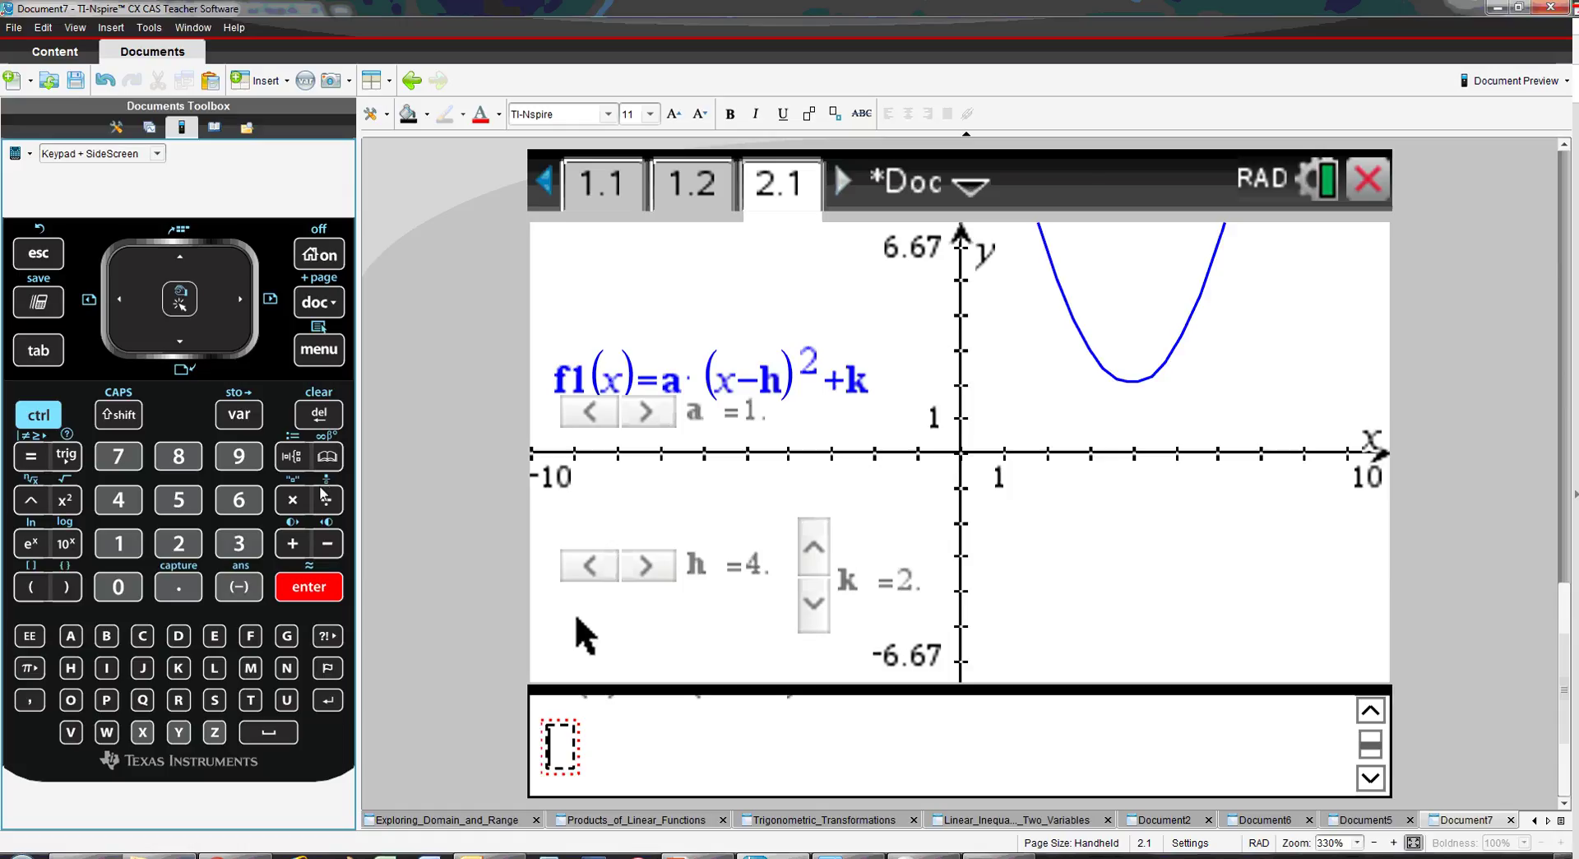
left_click(329, 415)
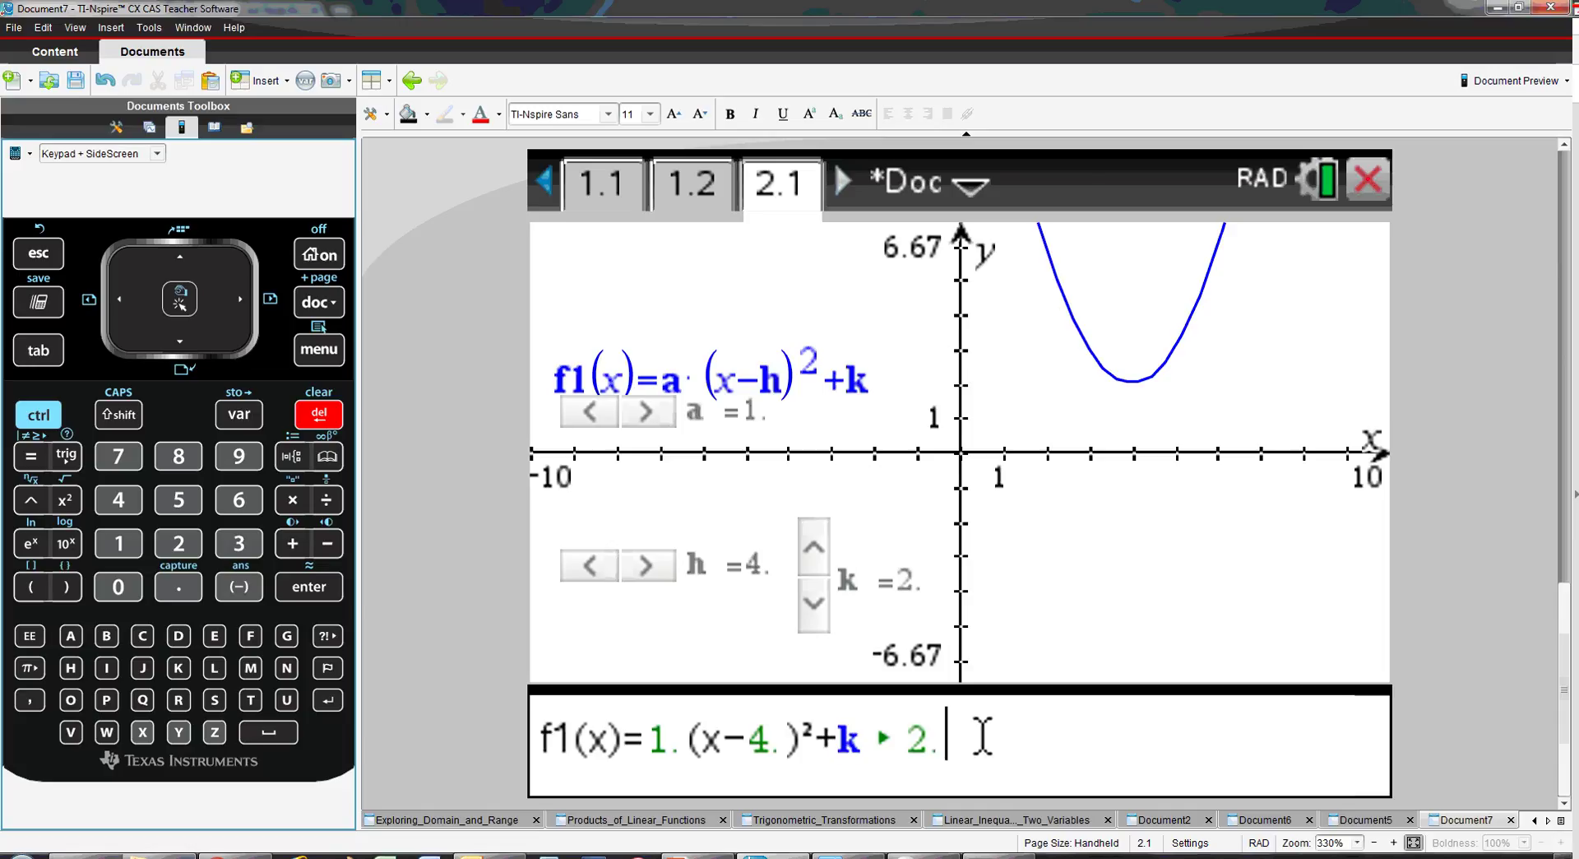
- Set the k math box in the Notes equation to Hide Input in its Math Box Attributes
left_click_drag(891, 744, 831, 744)
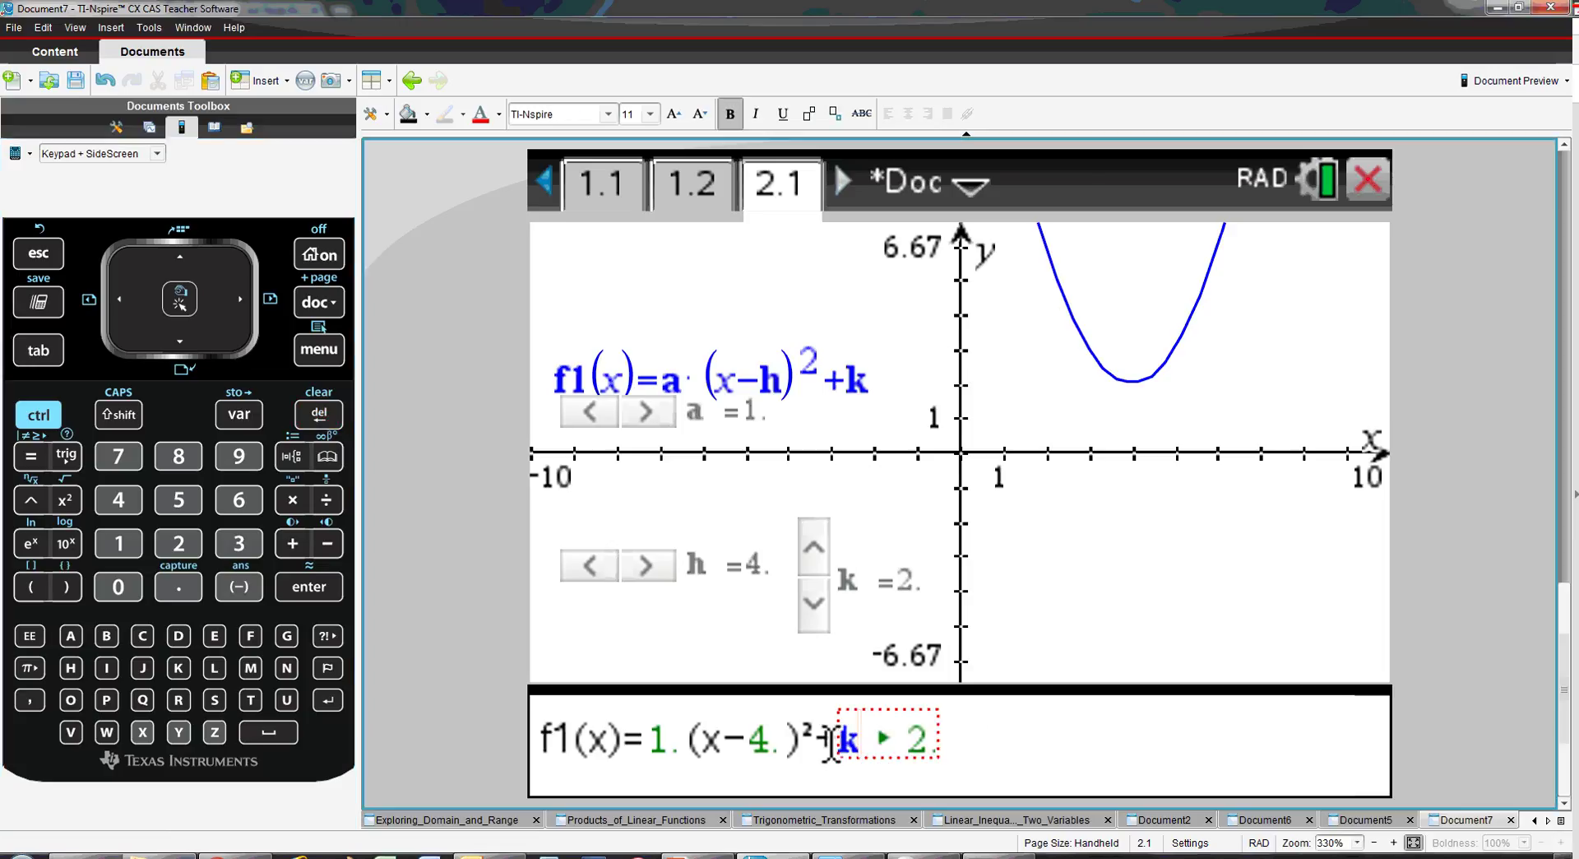
left_click(326, 356)
mouse_move(627, 395)
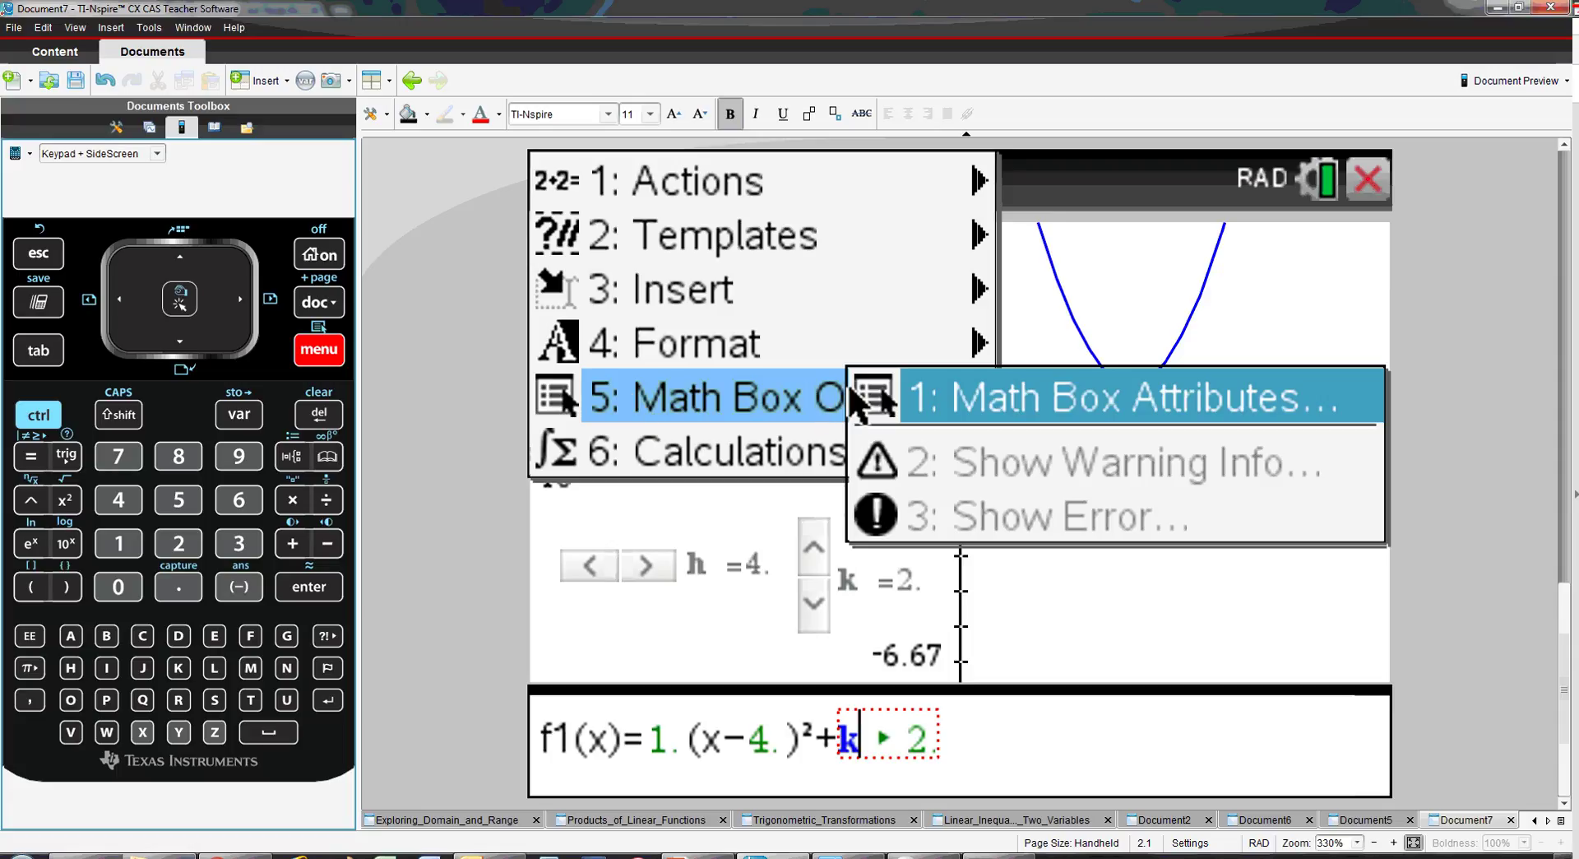
left_click(936, 393)
left_click(971, 276)
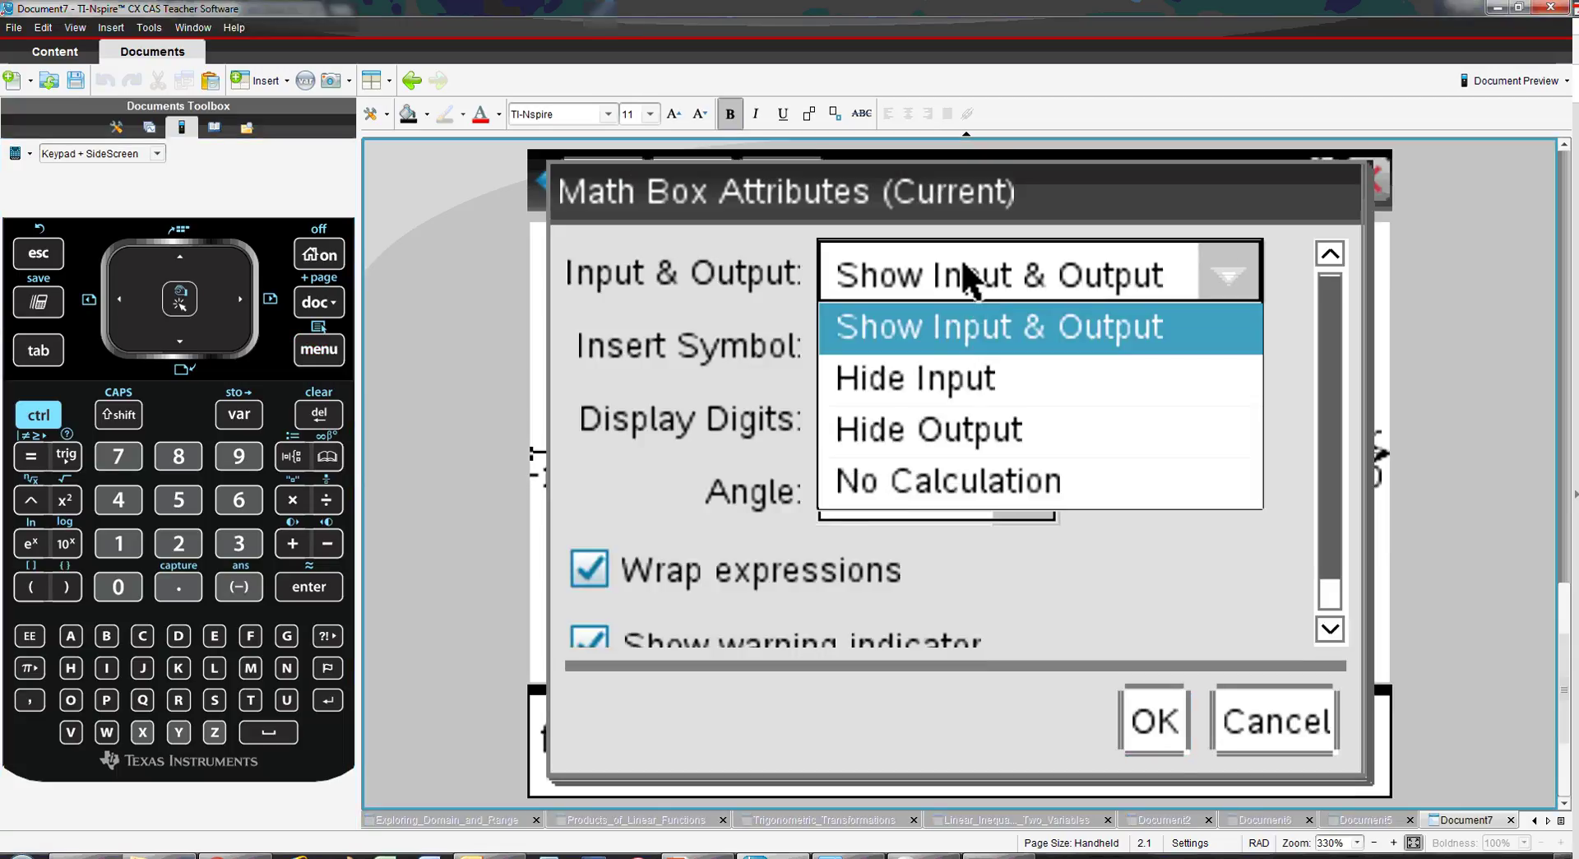
left_click(983, 380)
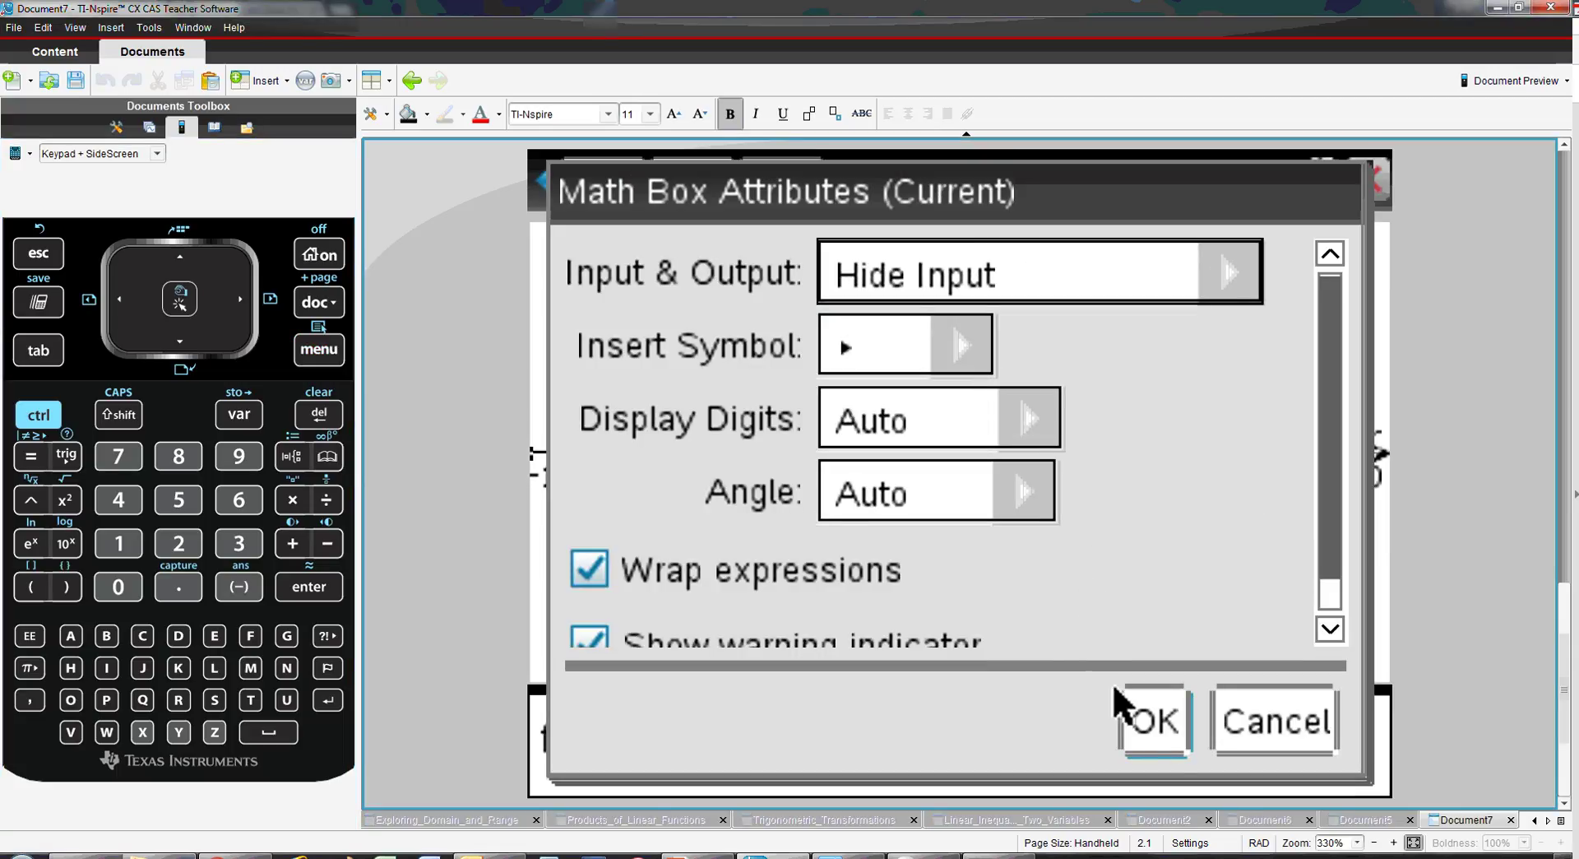
left_click(1173, 729)
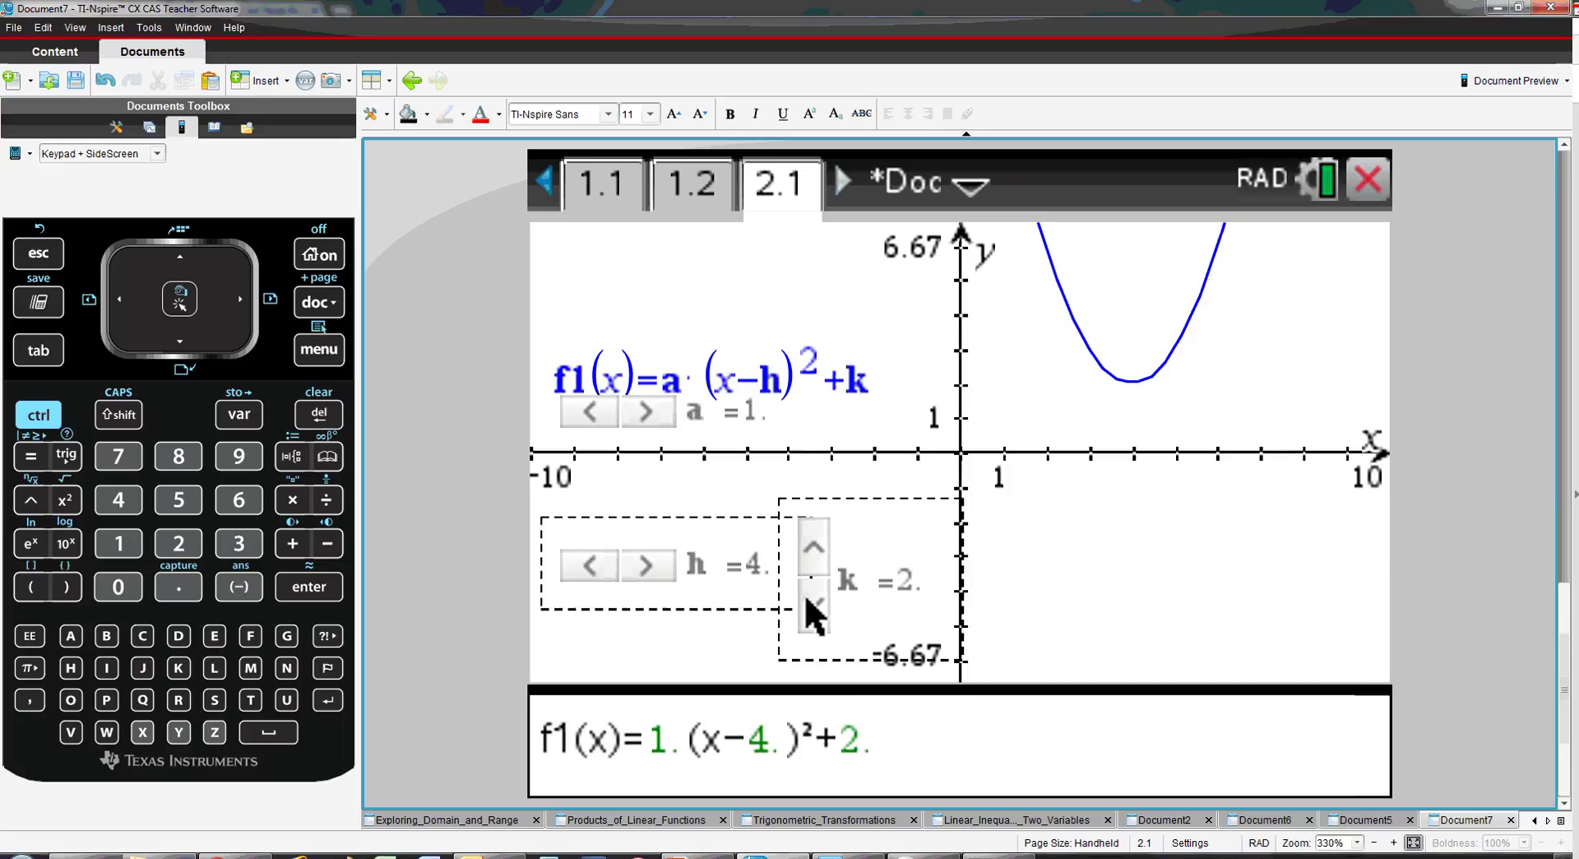
- Raise k to 6 and bring it back to 2 with its slider, and increase h to 5
left_click(812, 547)
left_click(813, 546)
left_click(812, 546)
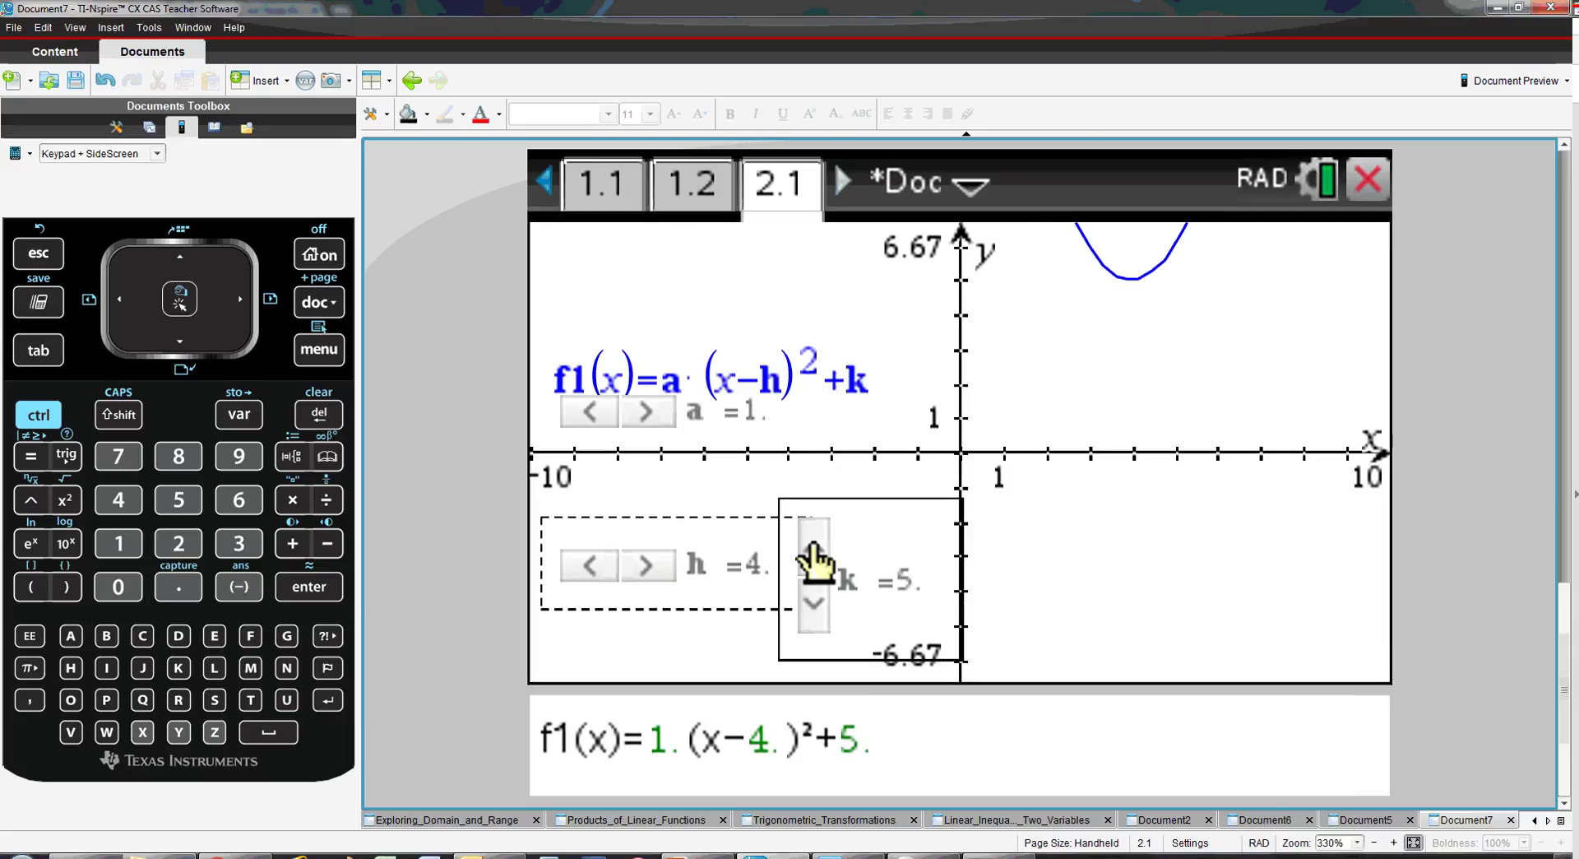
left_click(813, 548)
left_click(815, 600)
left_click(815, 600)
left_click(815, 601)
left_click(815, 600)
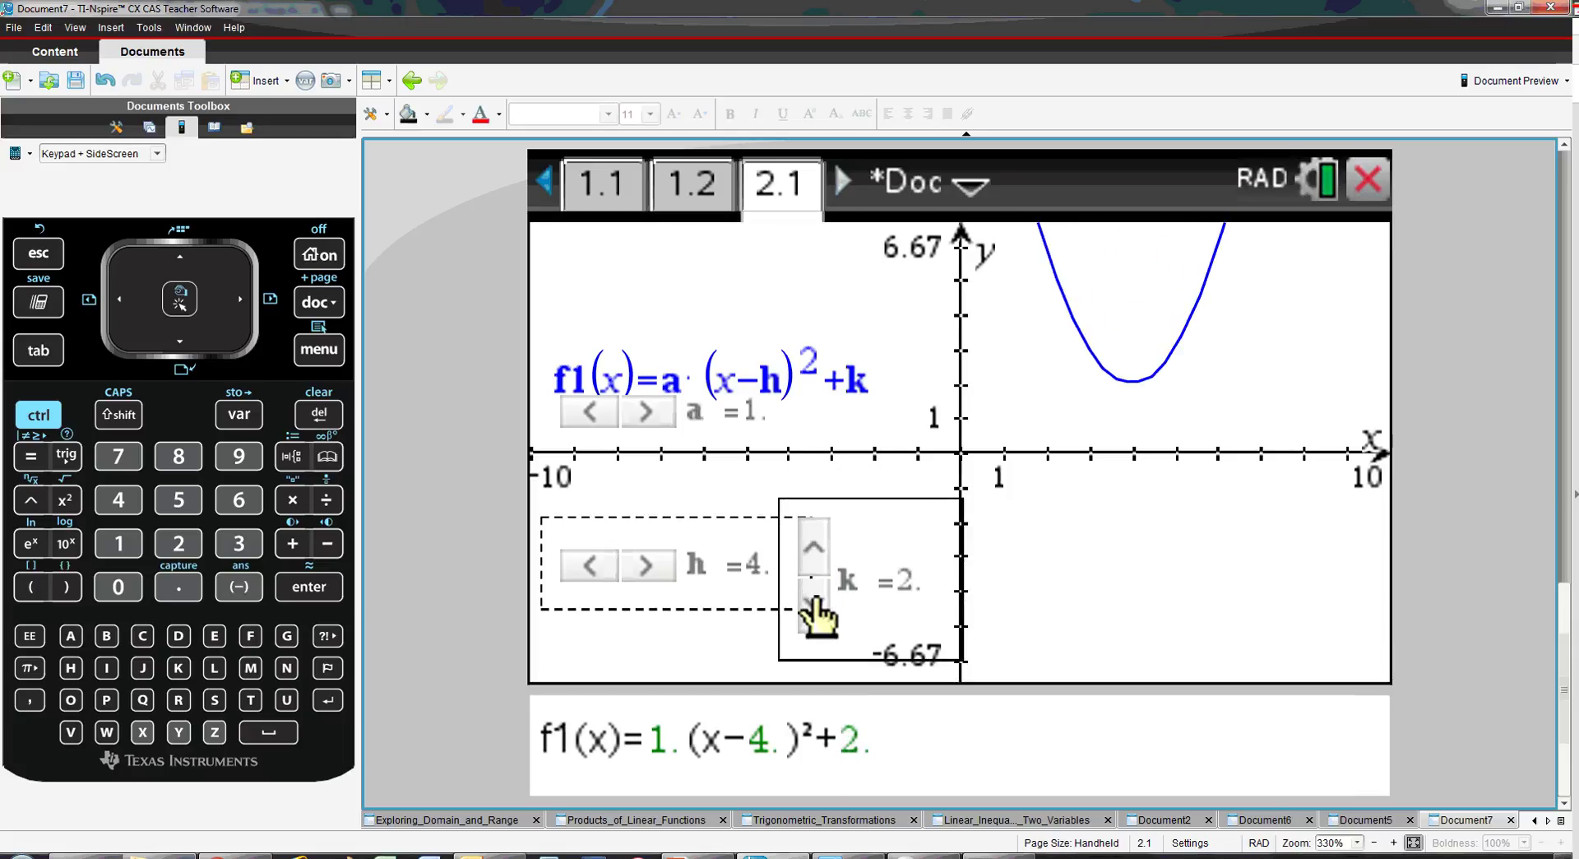
left_click(813, 571)
left_click(815, 601)
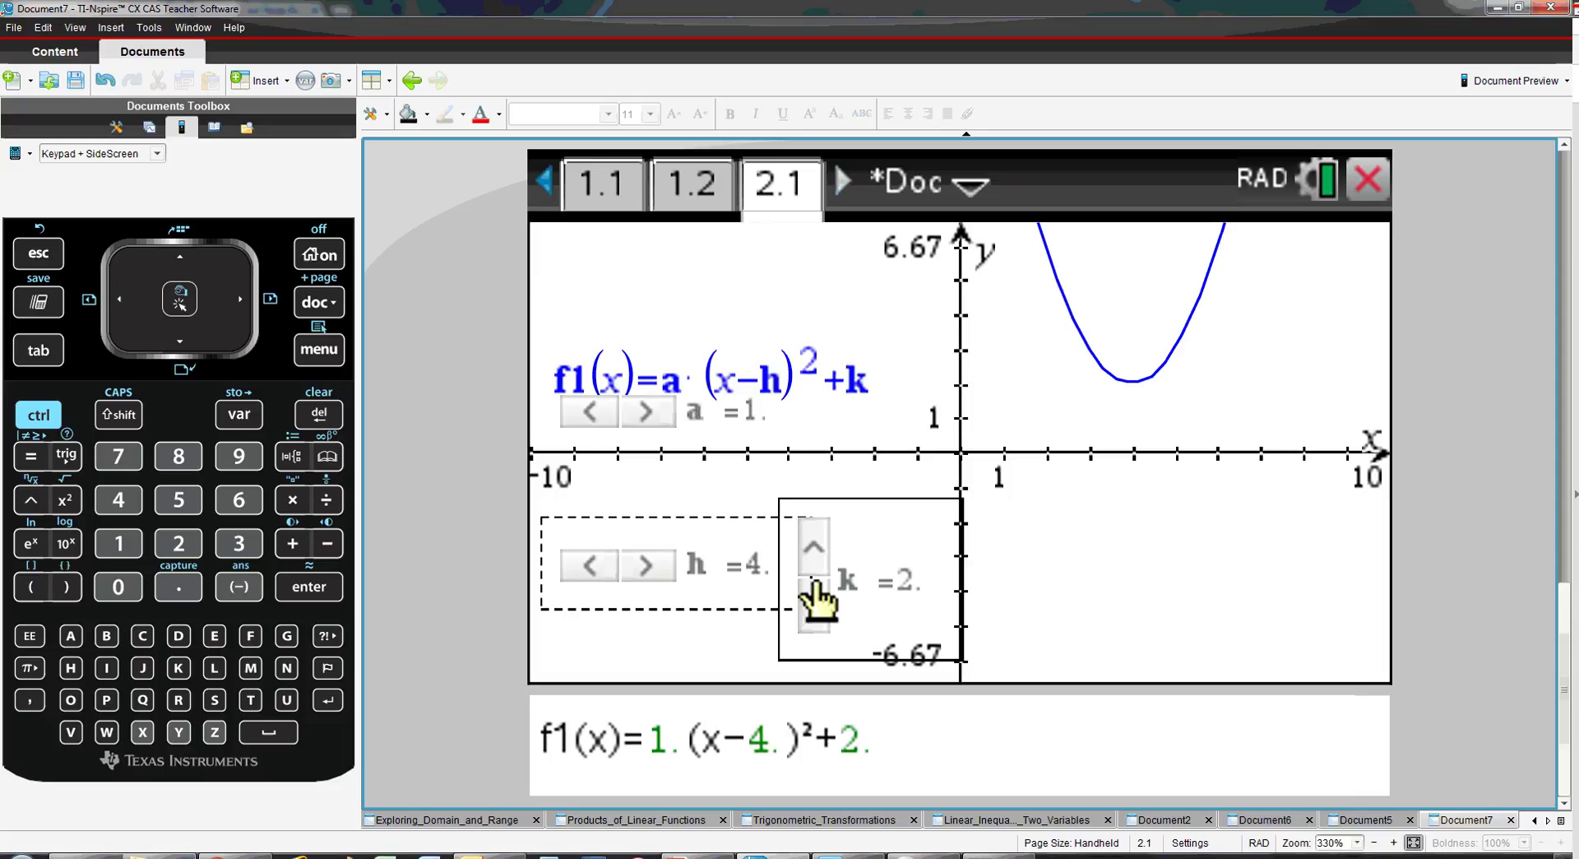
left_click(643, 568)
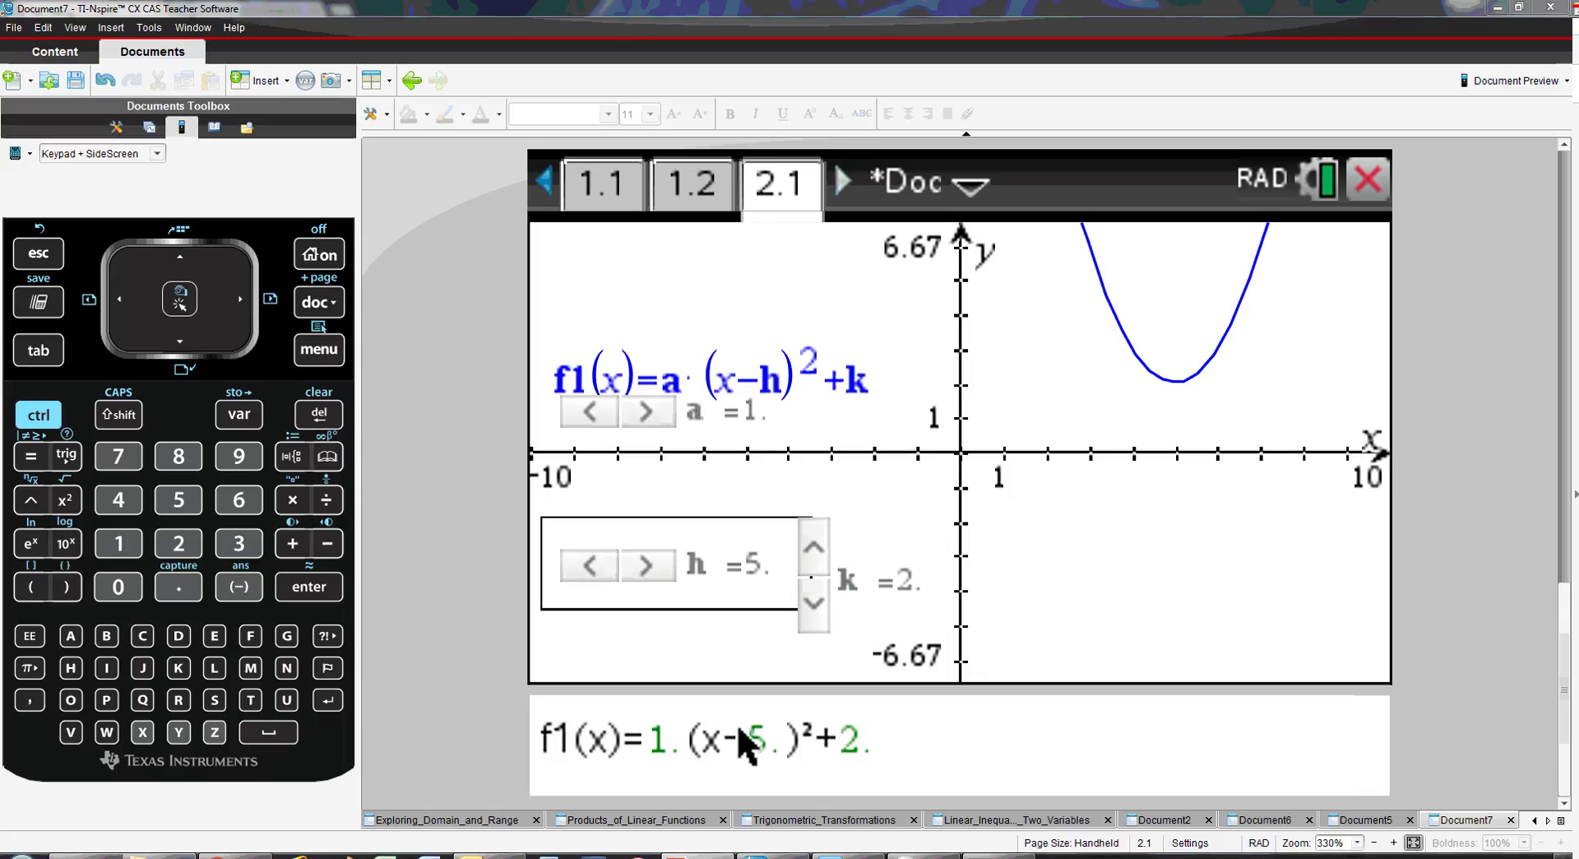
- Select the entire Notes equation and change its text color to magenta
left_click(891, 734)
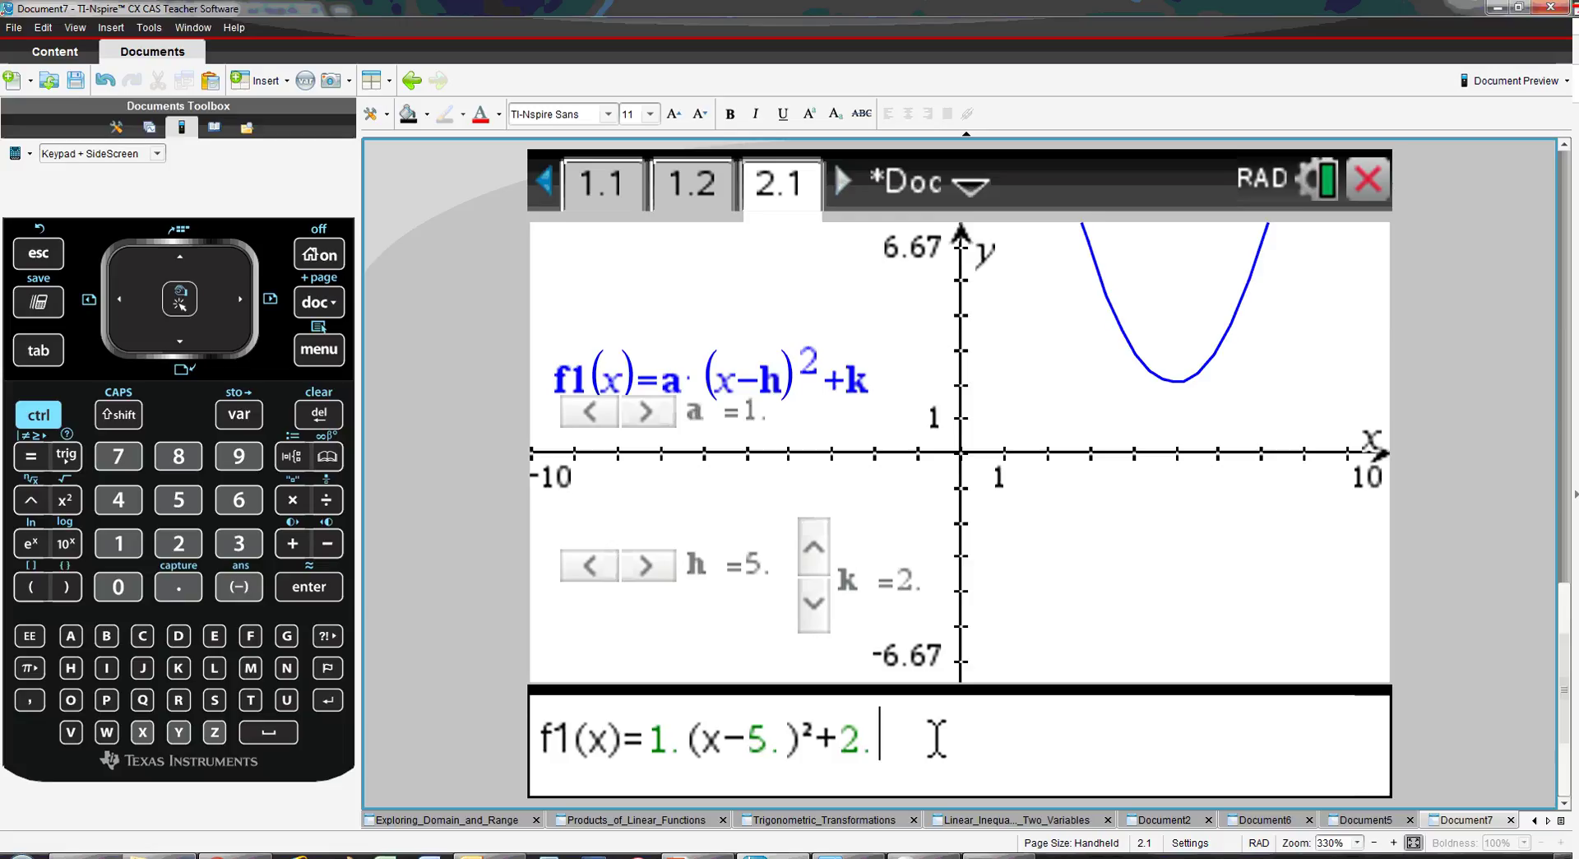
left_click(36, 426)
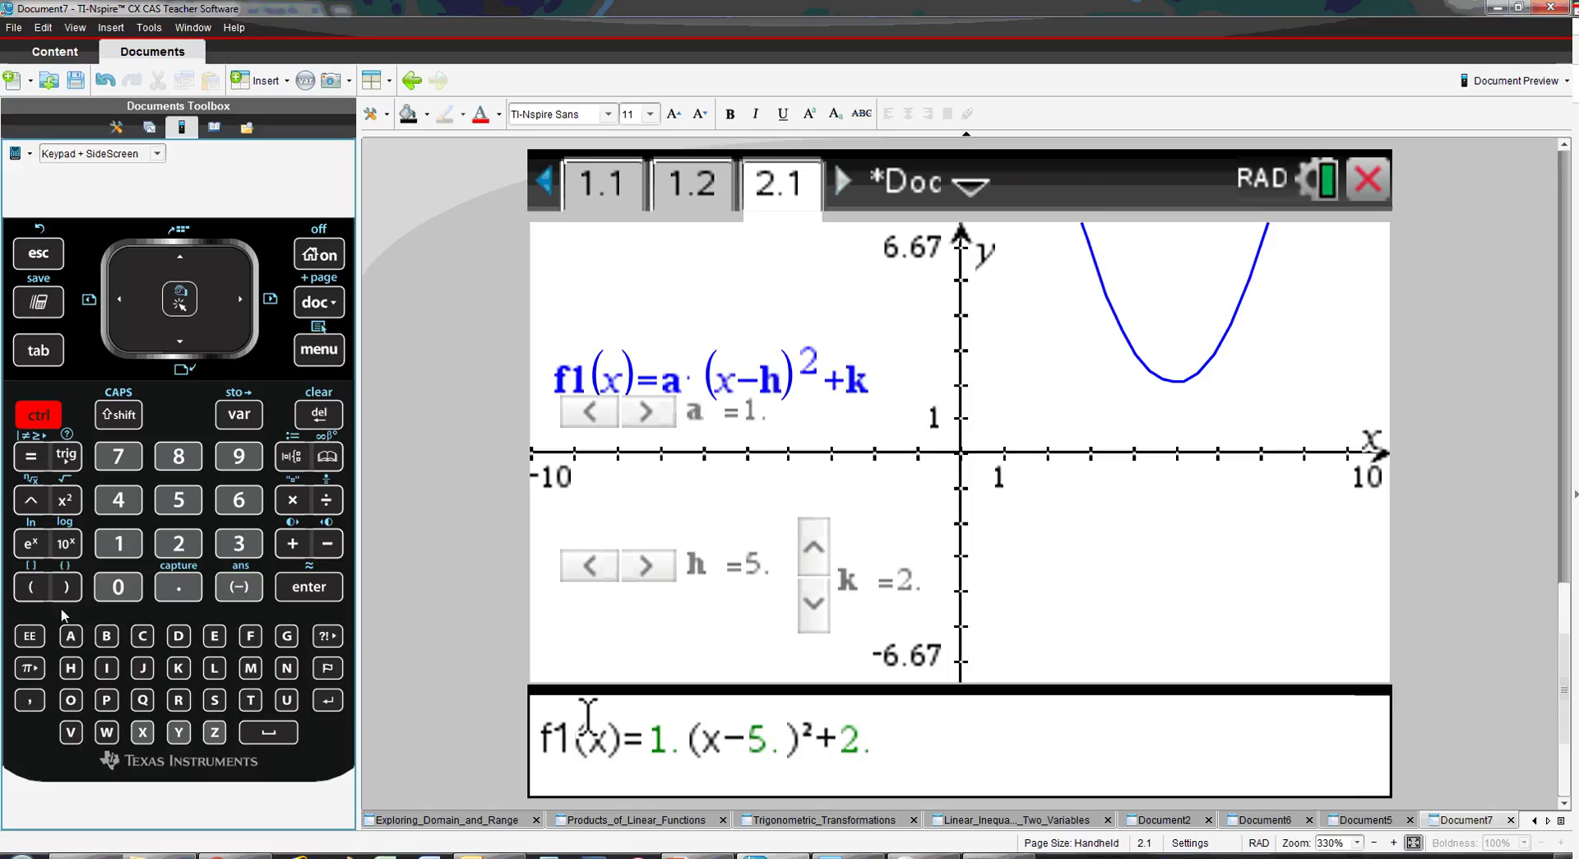
left_click(72, 637)
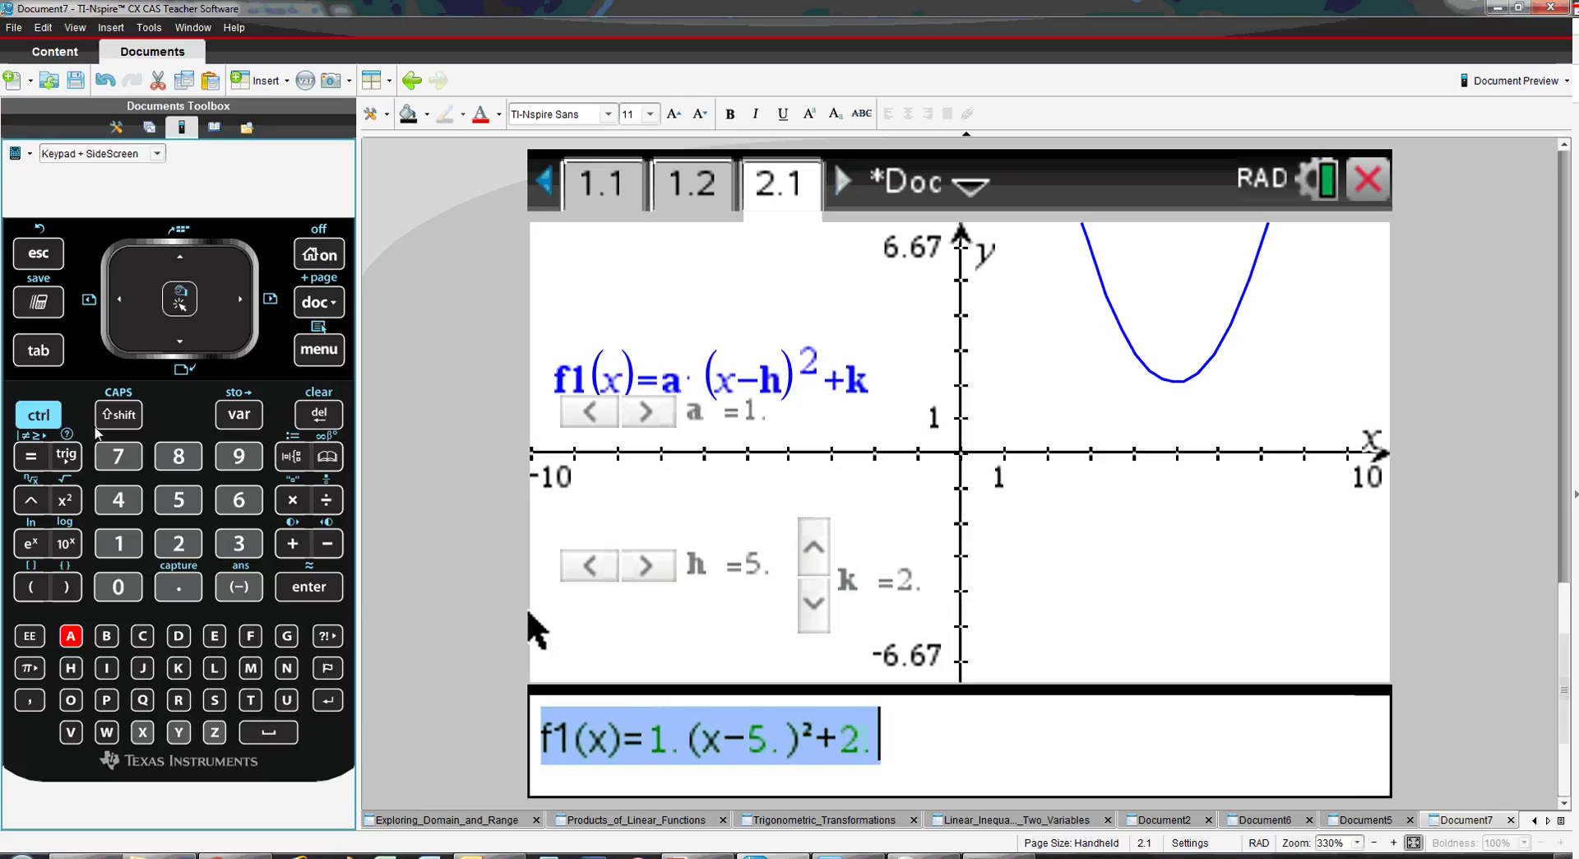
left_click(47, 414)
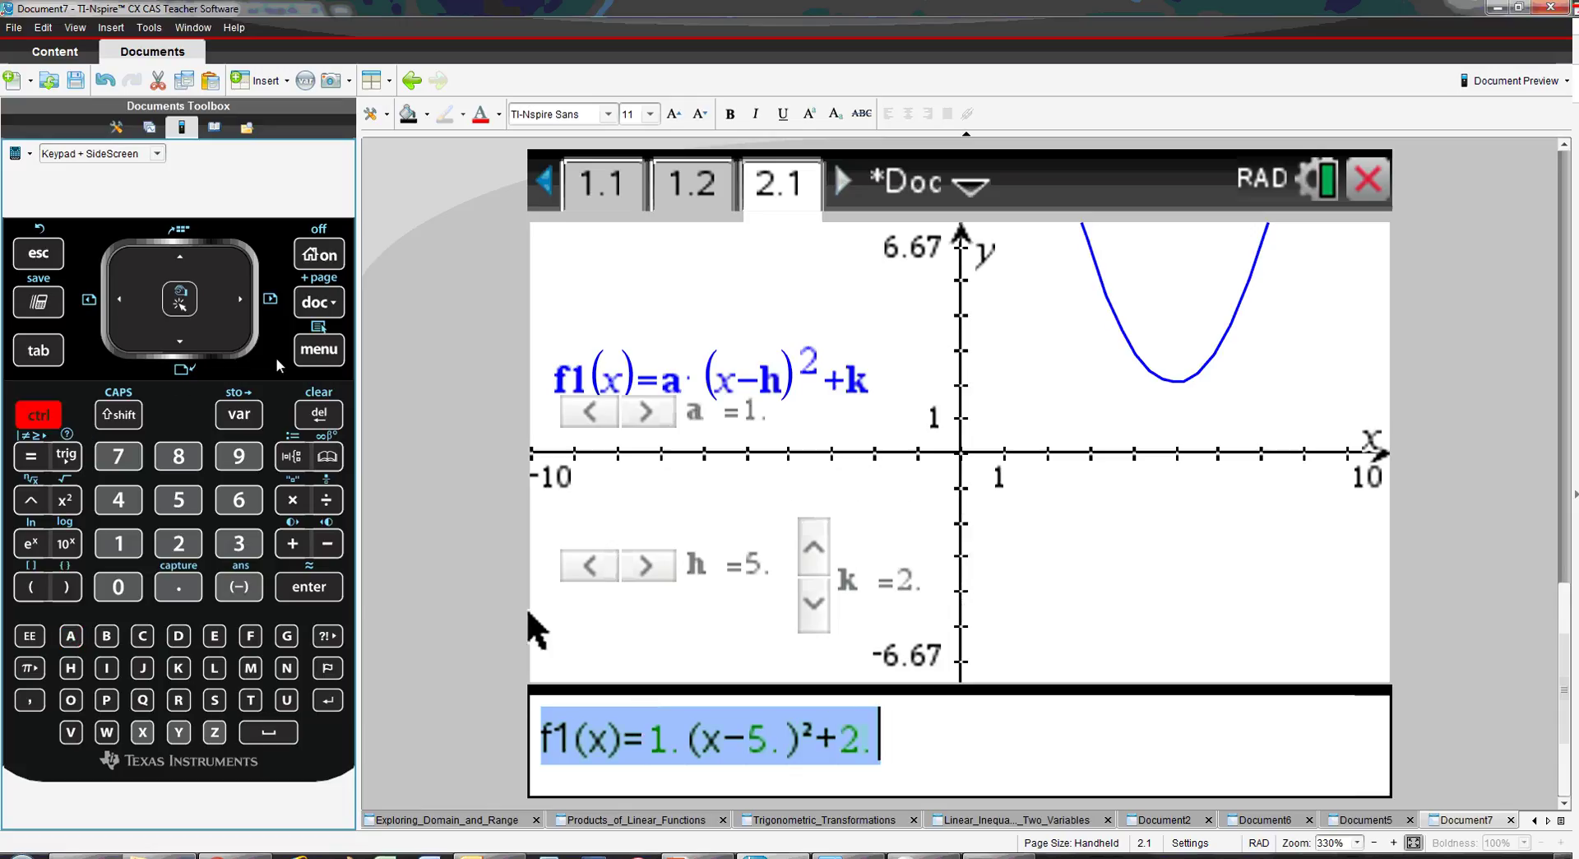
left_click(327, 352)
mouse_move(1041, 458)
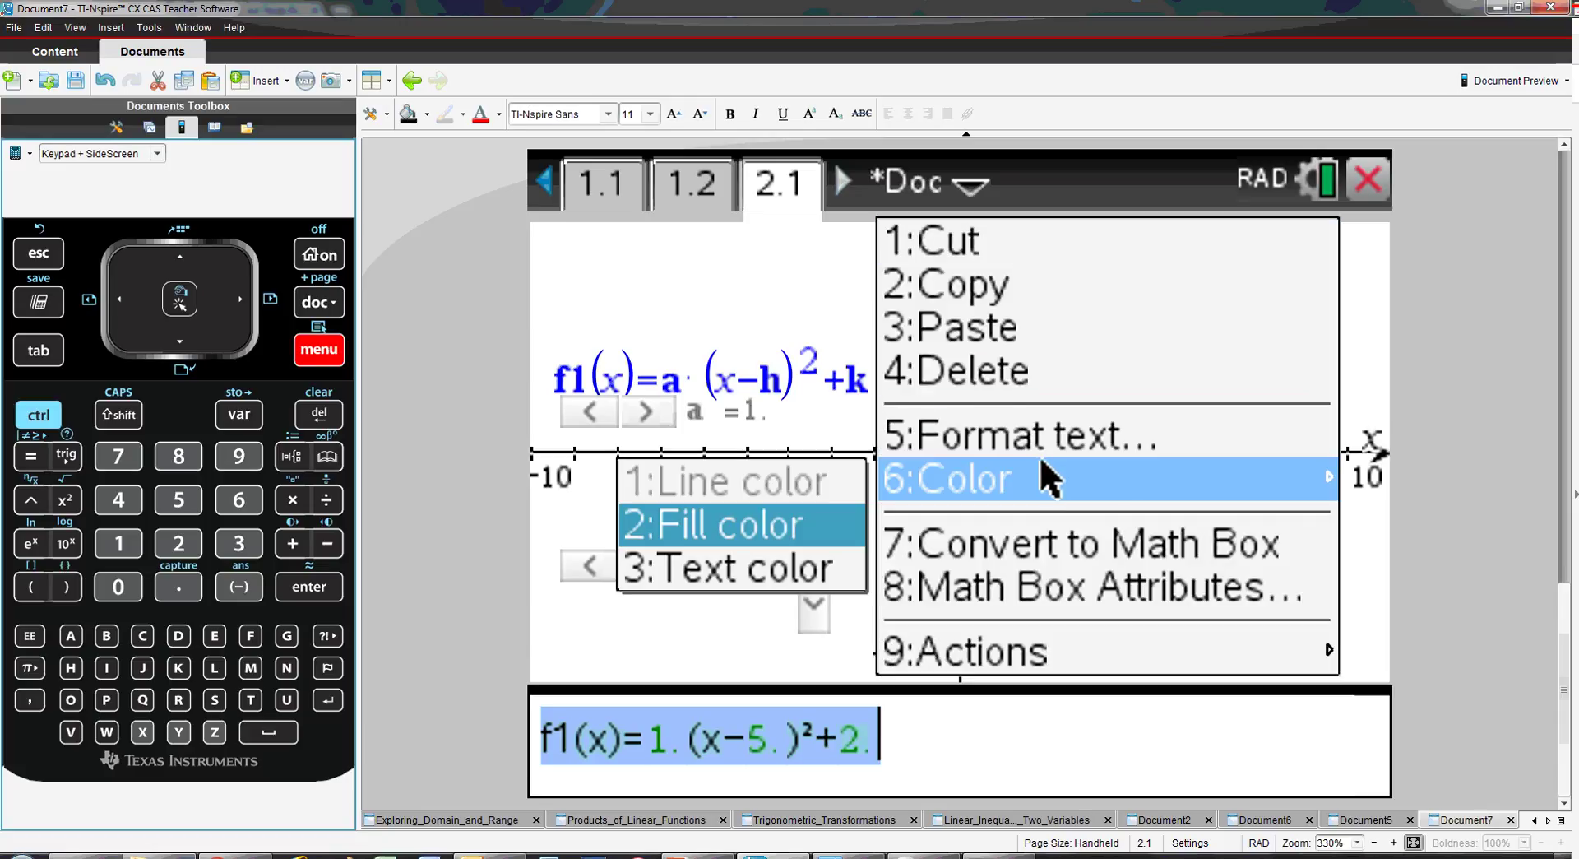
left_click(770, 572)
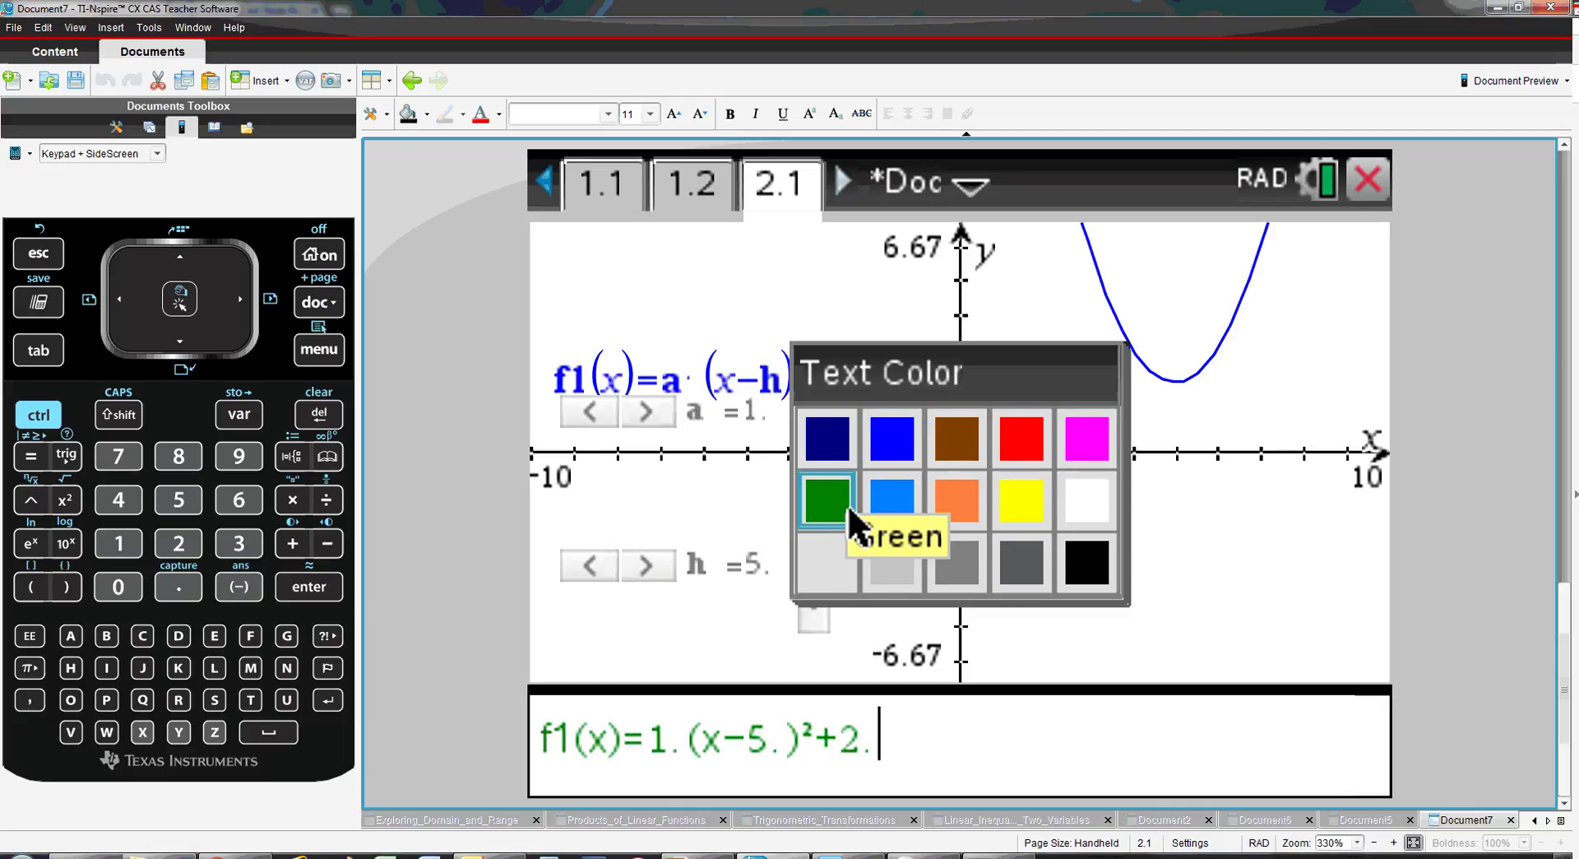
left_click(1087, 438)
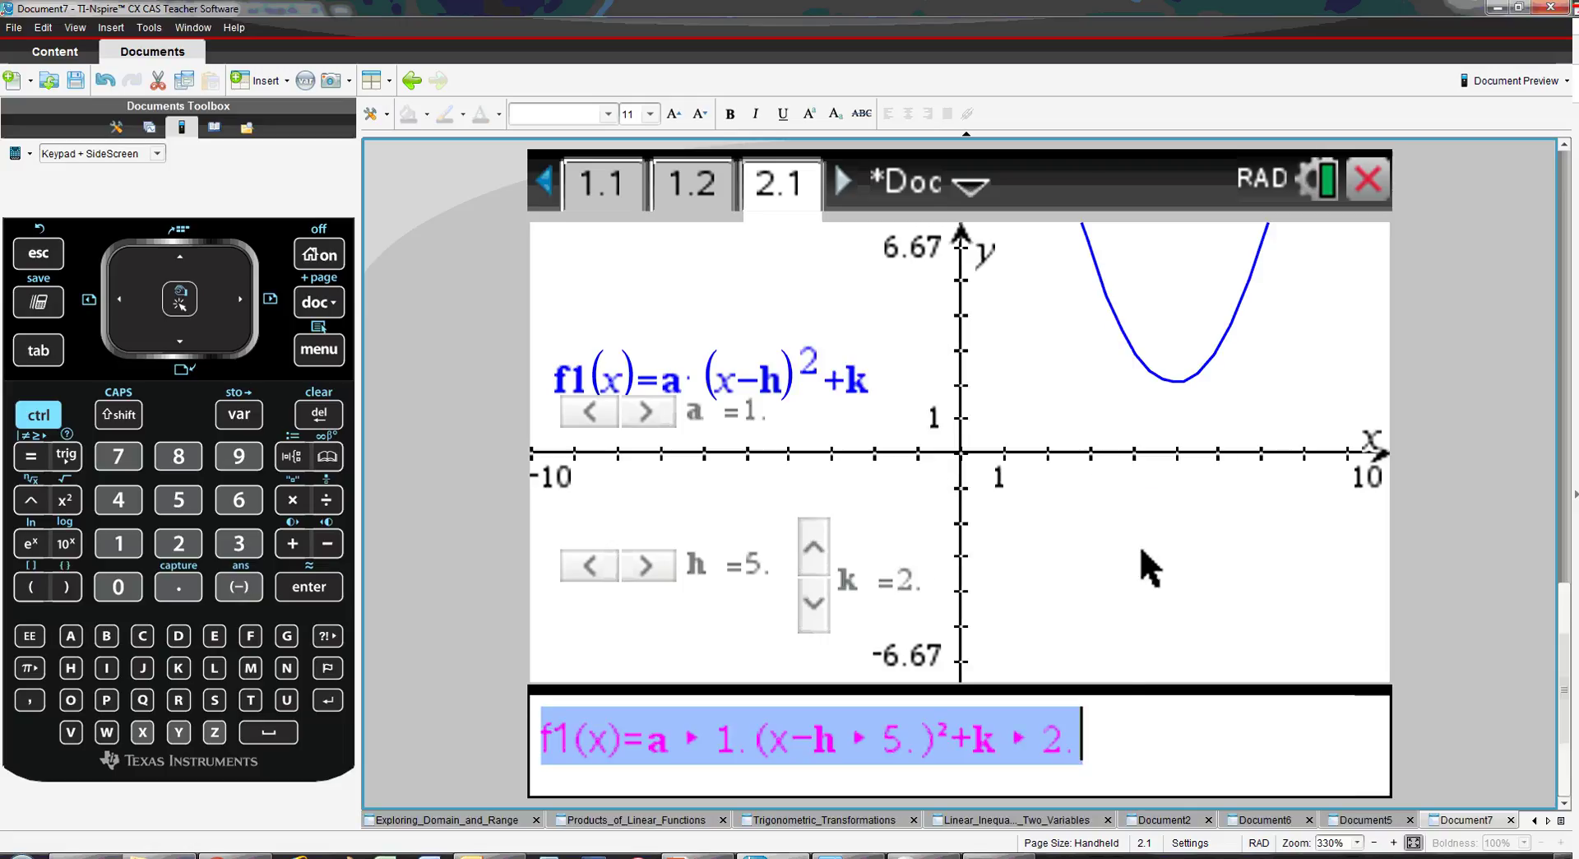
left_click(1141, 731)
- Increase k to 6 and h to 9 with their sliders on the graph
left_click(868, 539)
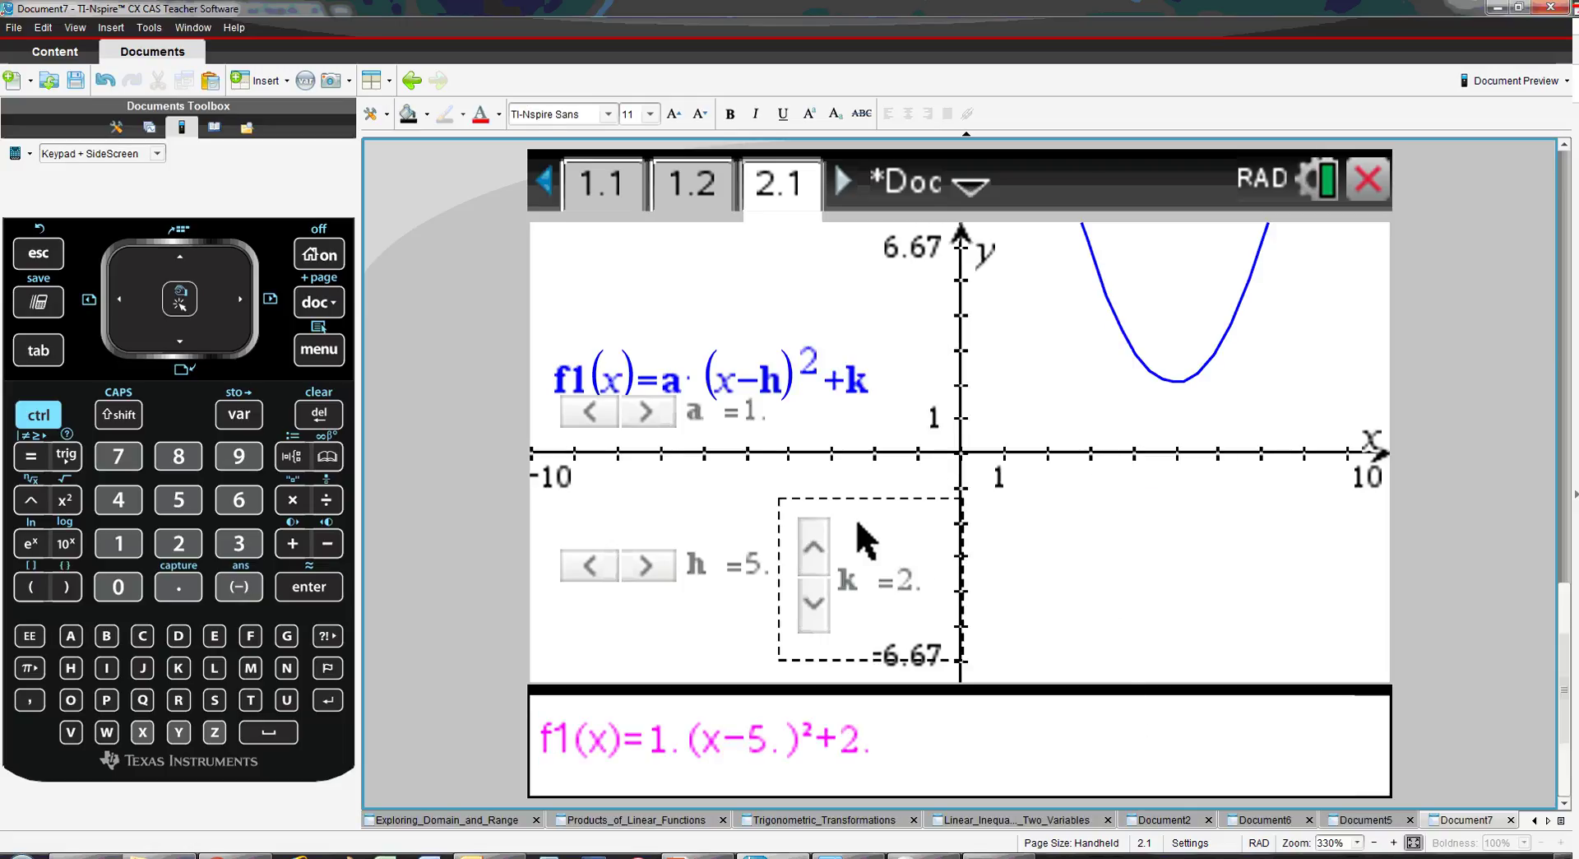
left_click(816, 539)
left_click(816, 539)
left_click(816, 539)
left_click(816, 538)
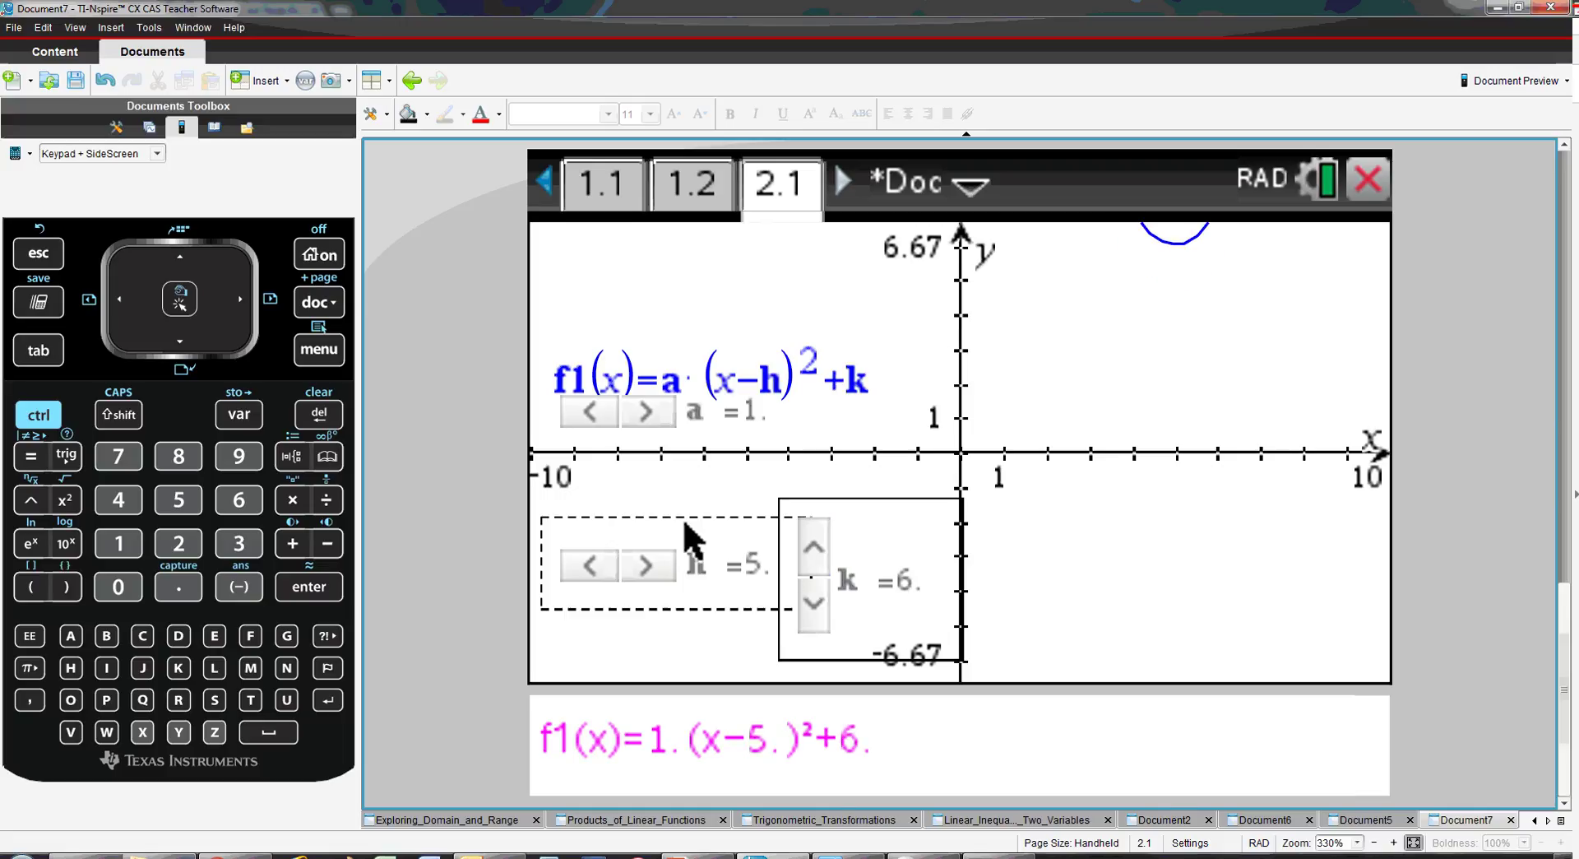
left_click(638, 557)
left_click(638, 556)
left_click(638, 556)
left_click(638, 556)
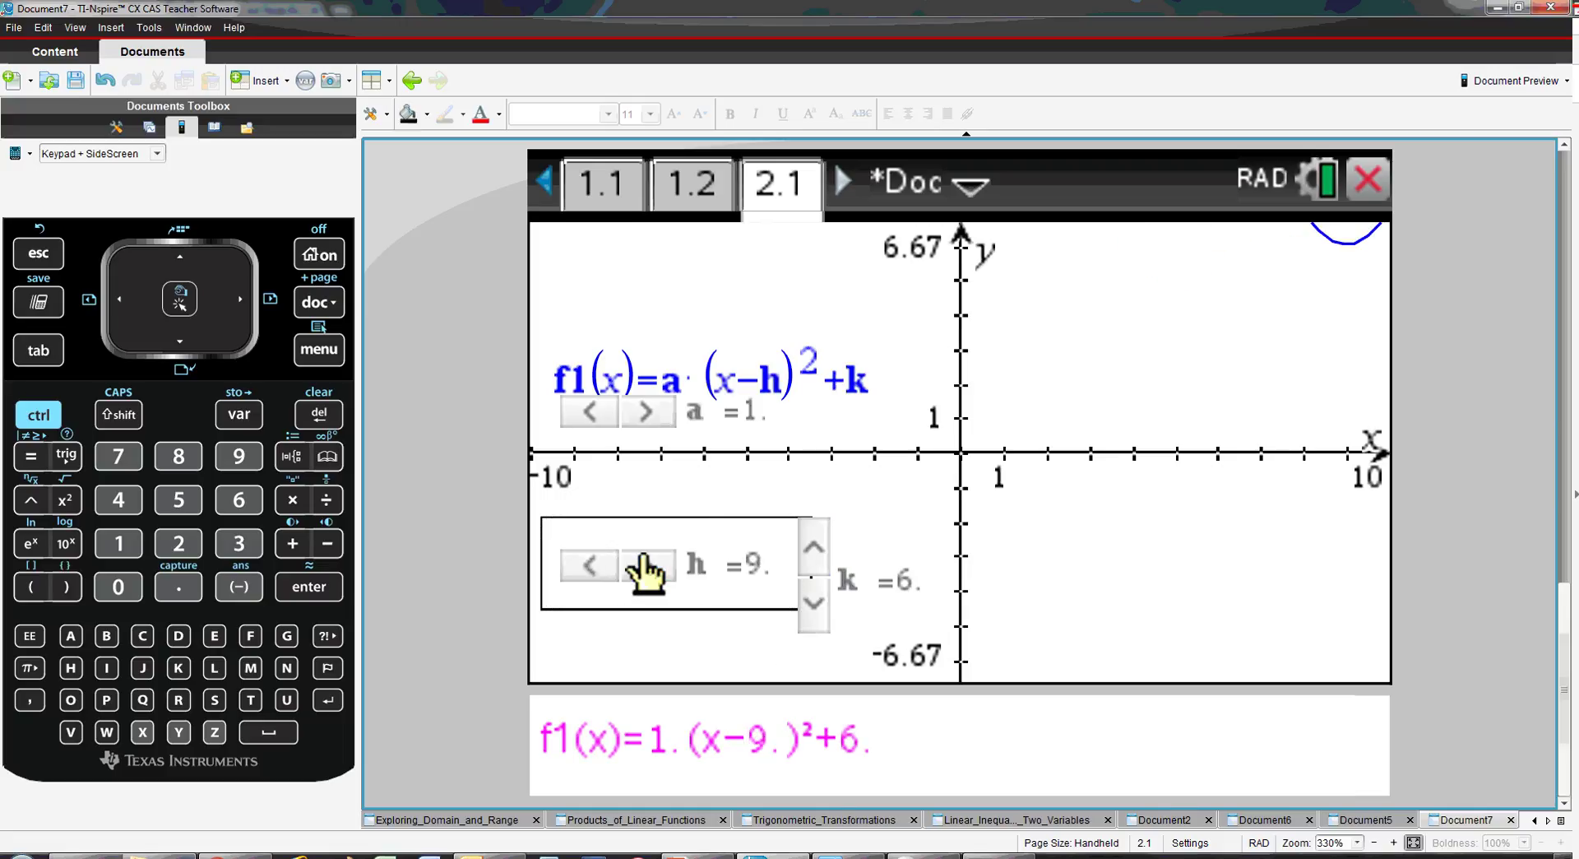
- Decrease h to 3 with its slider to shift the parabola horizontally
left_click(591, 559)
left_click(590, 564)
left_click(591, 564)
left_click(591, 564)
left_click(591, 564)
left_click(590, 564)
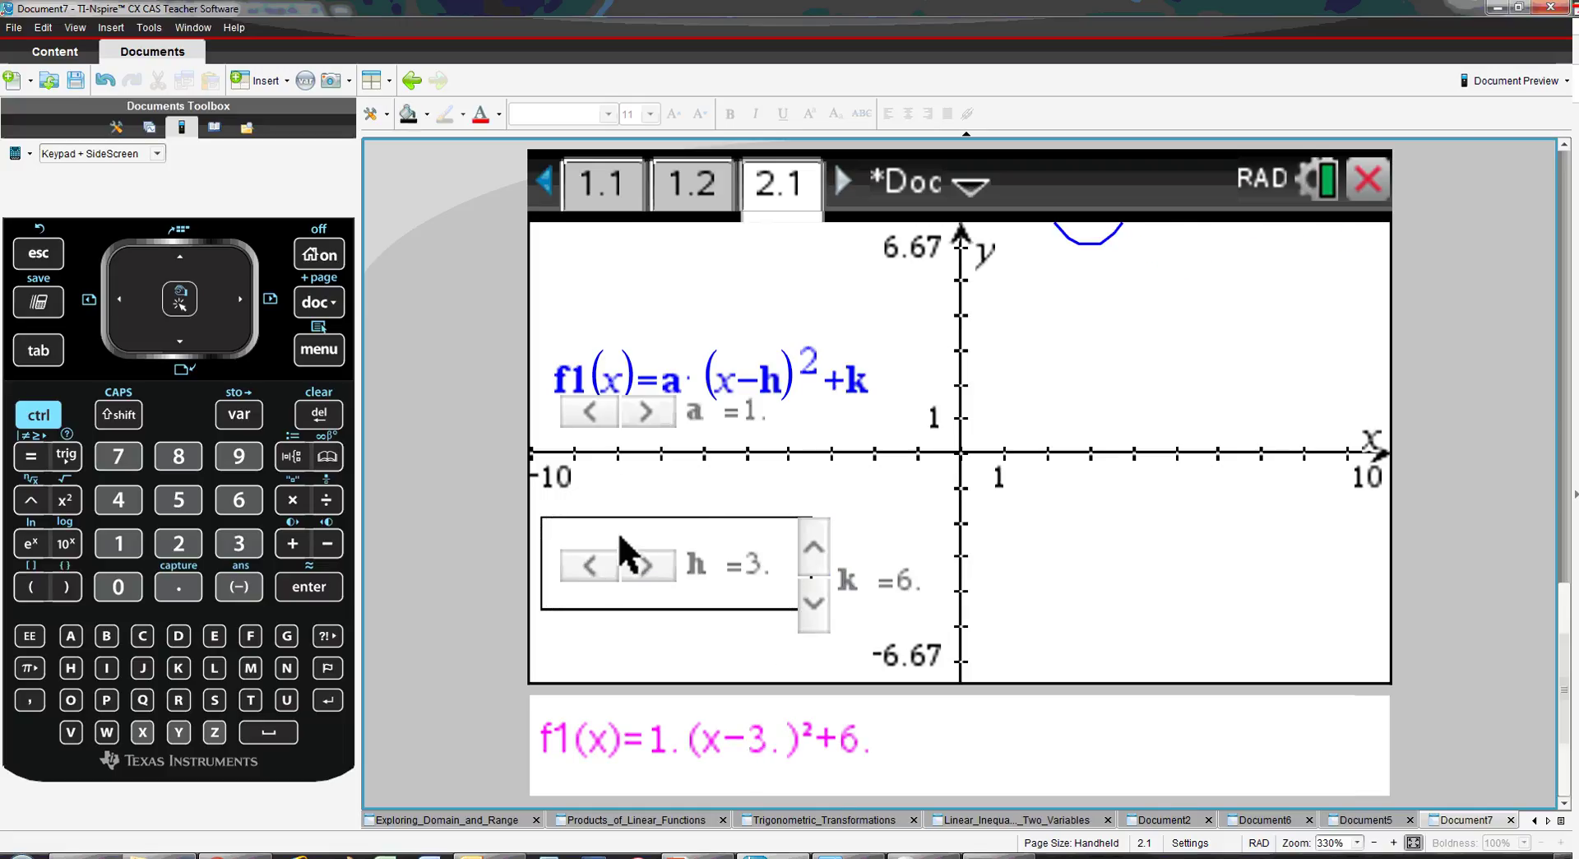
- Increase a to 5 with its slider to stretch the parabola vertically
left_click(647, 411)
left_click(647, 411)
left_click(648, 412)
left_click(647, 411)
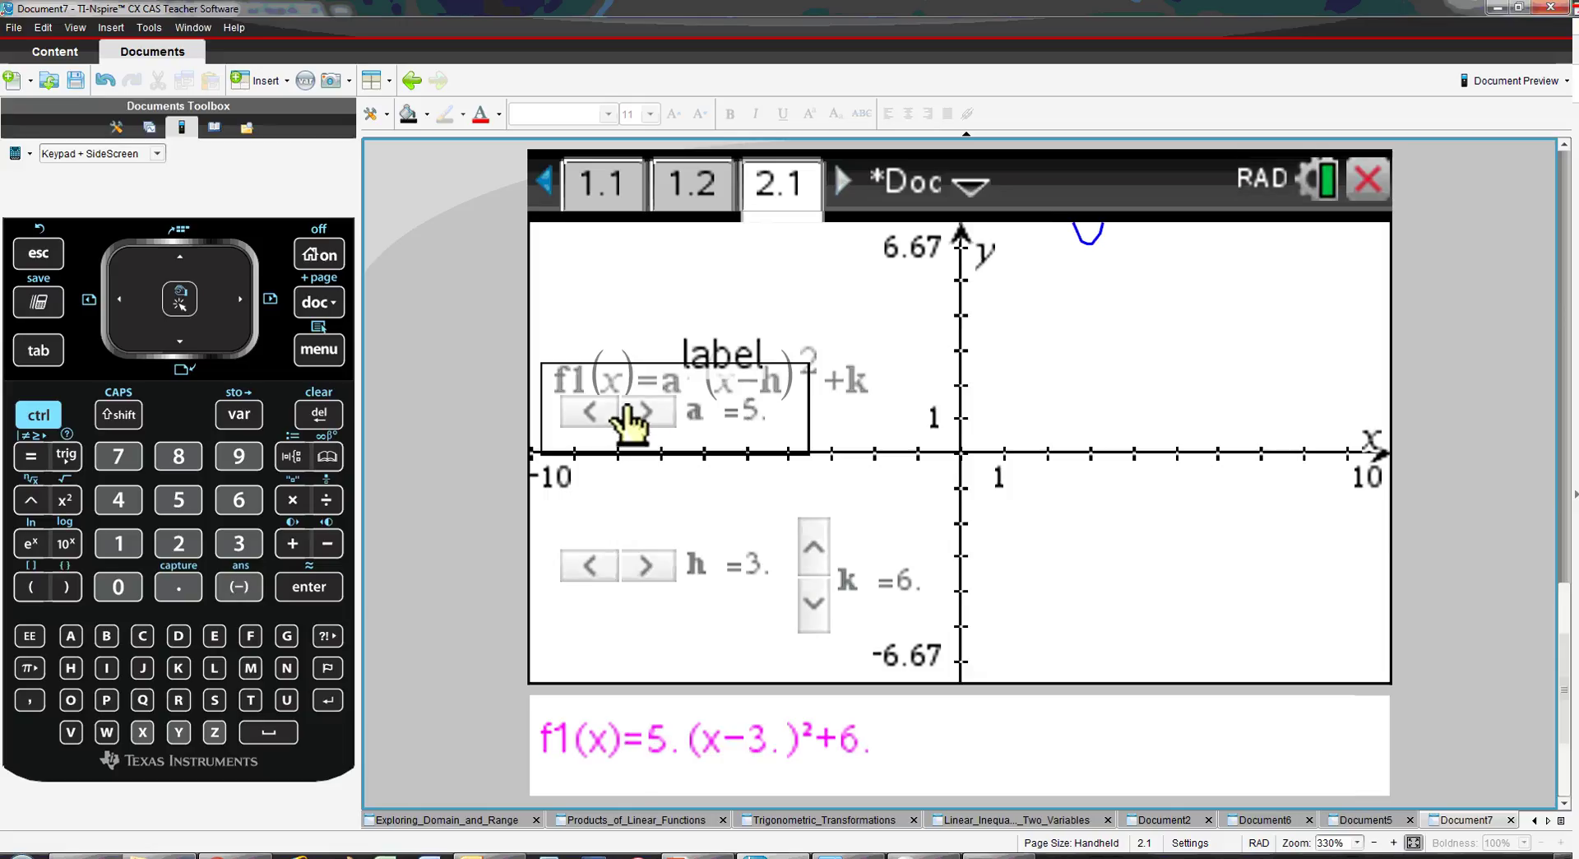
- Decrease a to -4 with its slider to flip the parabola downward
left_click(591, 412)
left_click(601, 411)
left_click(600, 411)
left_click(600, 411)
left_click(600, 412)
left_click(600, 411)
left_click(601, 412)
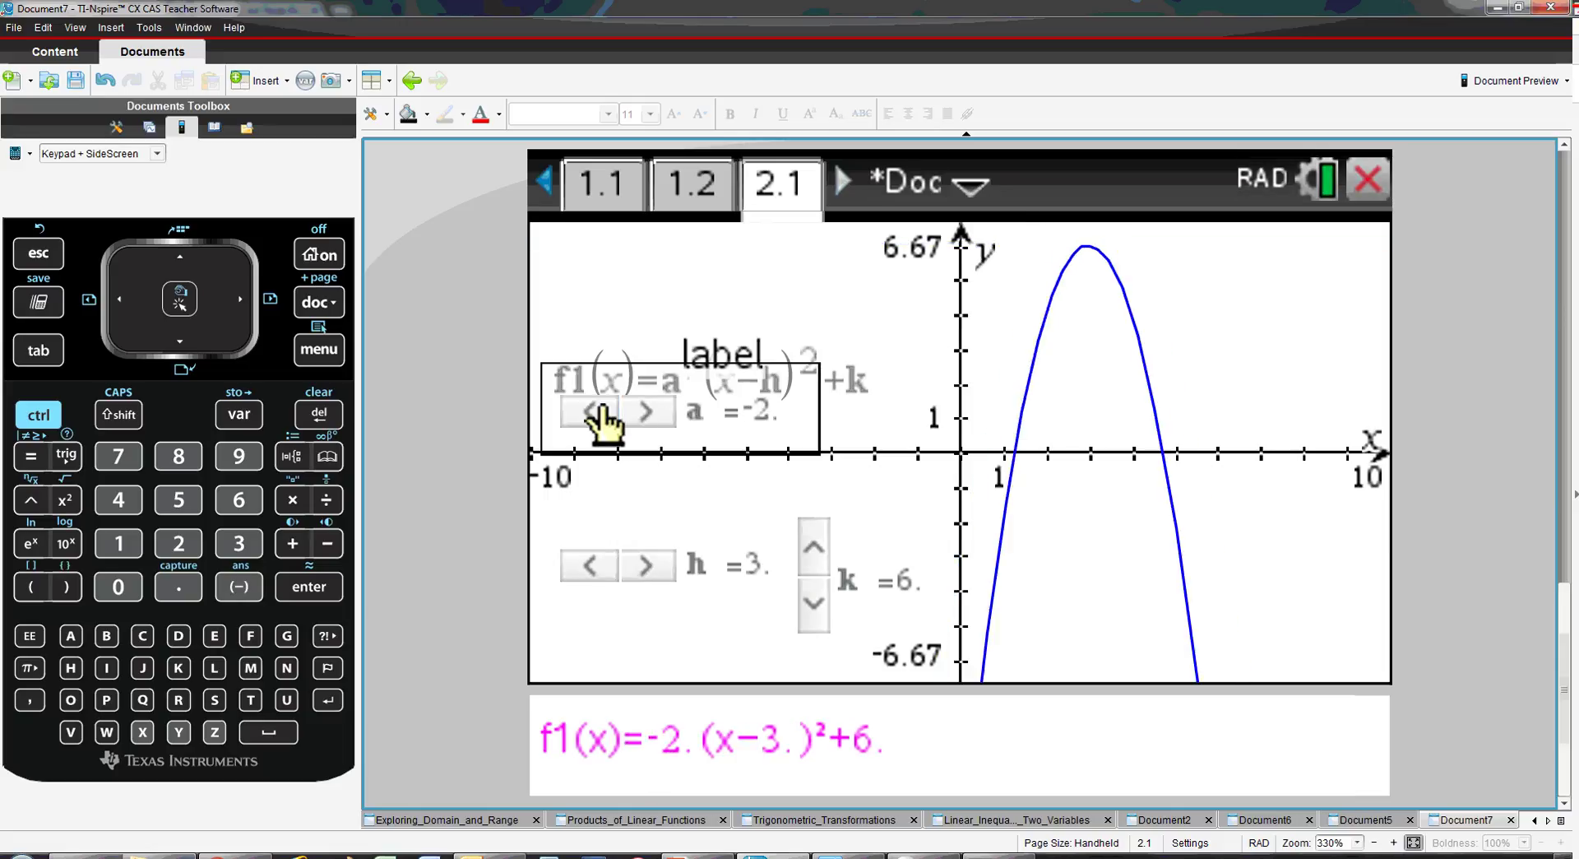
left_click(600, 412)
left_click(600, 412)
- Increase h to 6 and lower k to 2 with their sliders on the graph
left_click(648, 565)
left_click(648, 565)
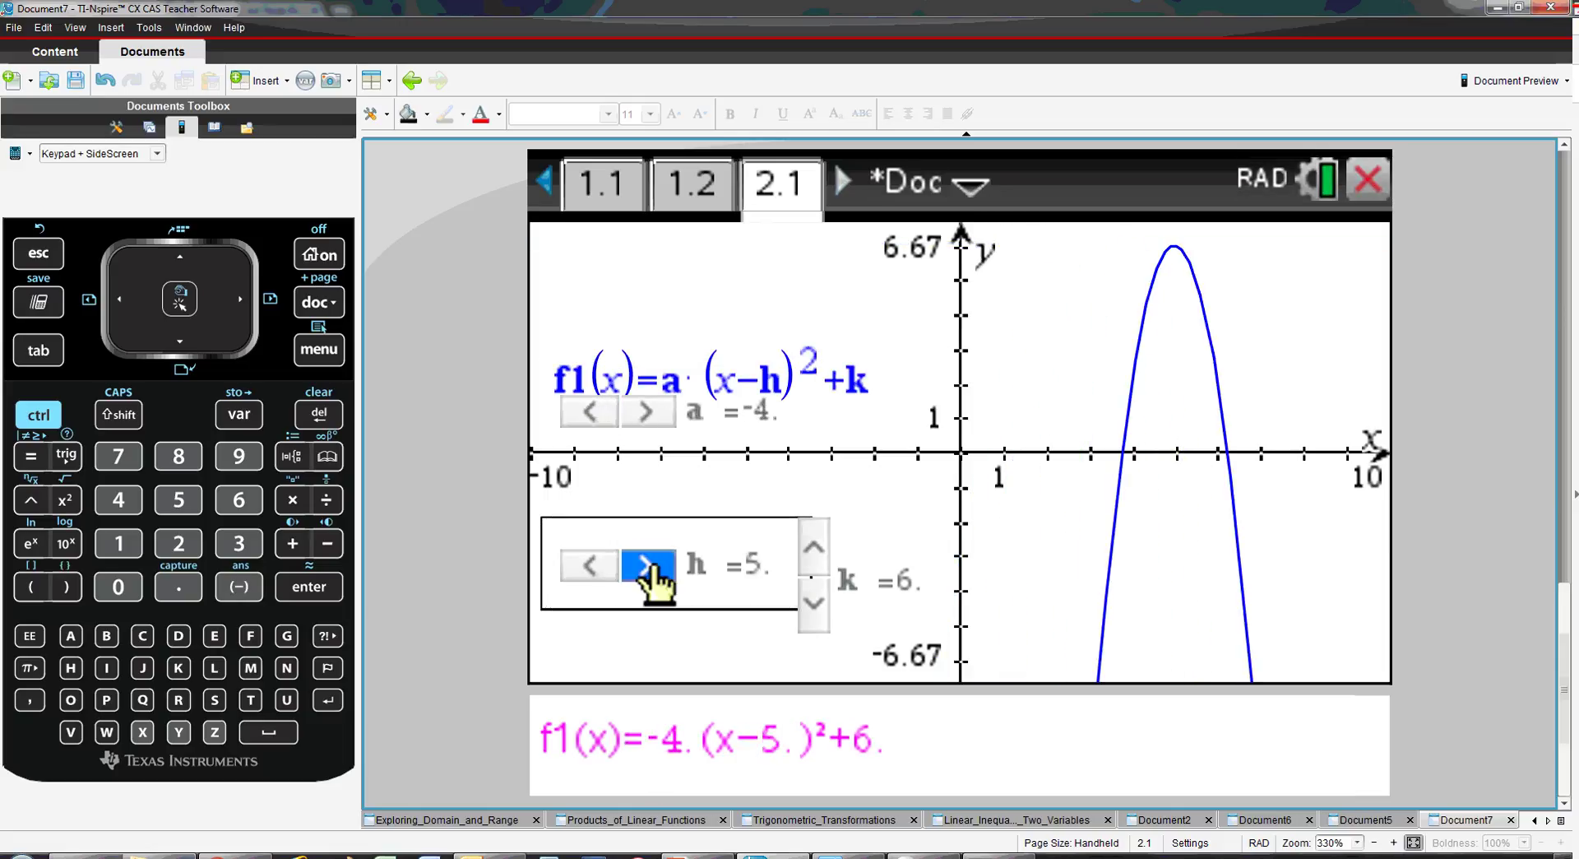
left_click(649, 565)
left_click(813, 602)
left_click(812, 602)
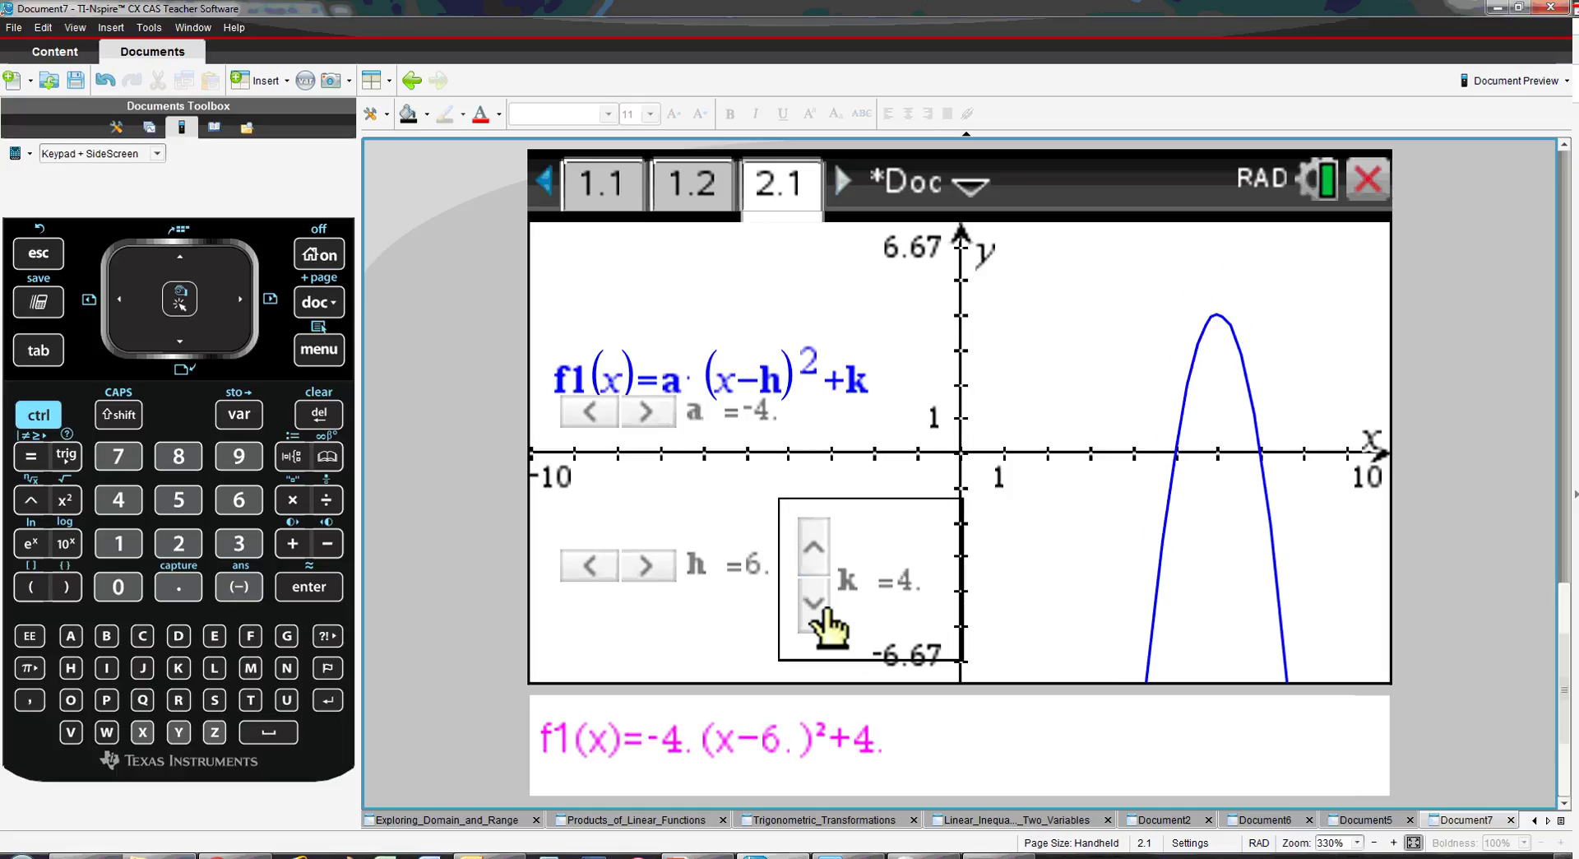
left_click(813, 602)
left_click(813, 602)
- Return to the graph and move the f1(x) equation label slightly upward, clear of the a slider
left_click(1001, 754)
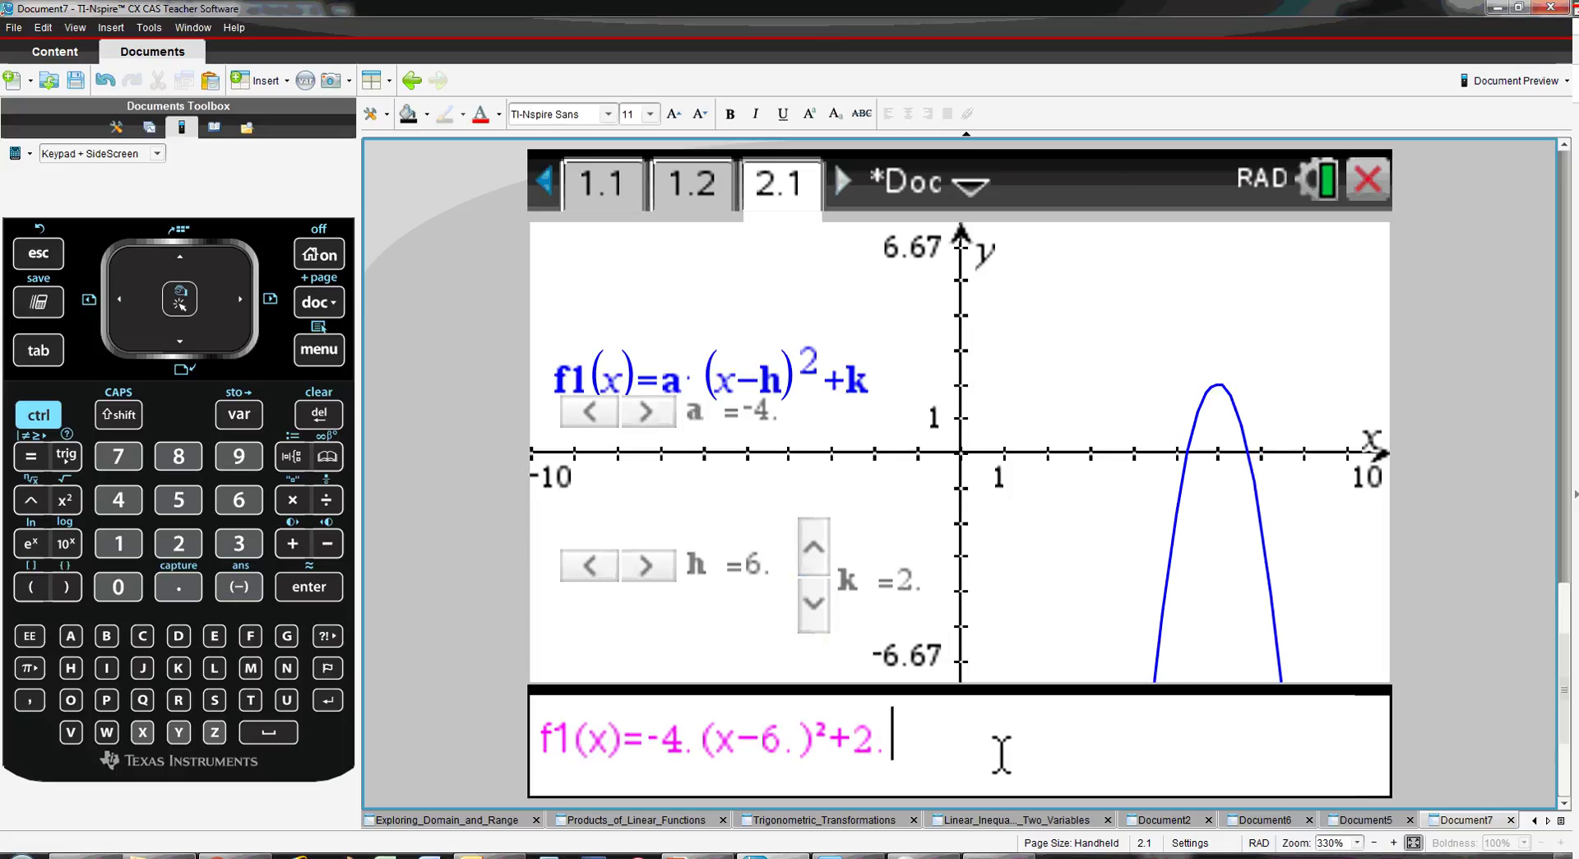
left_click(1007, 572)
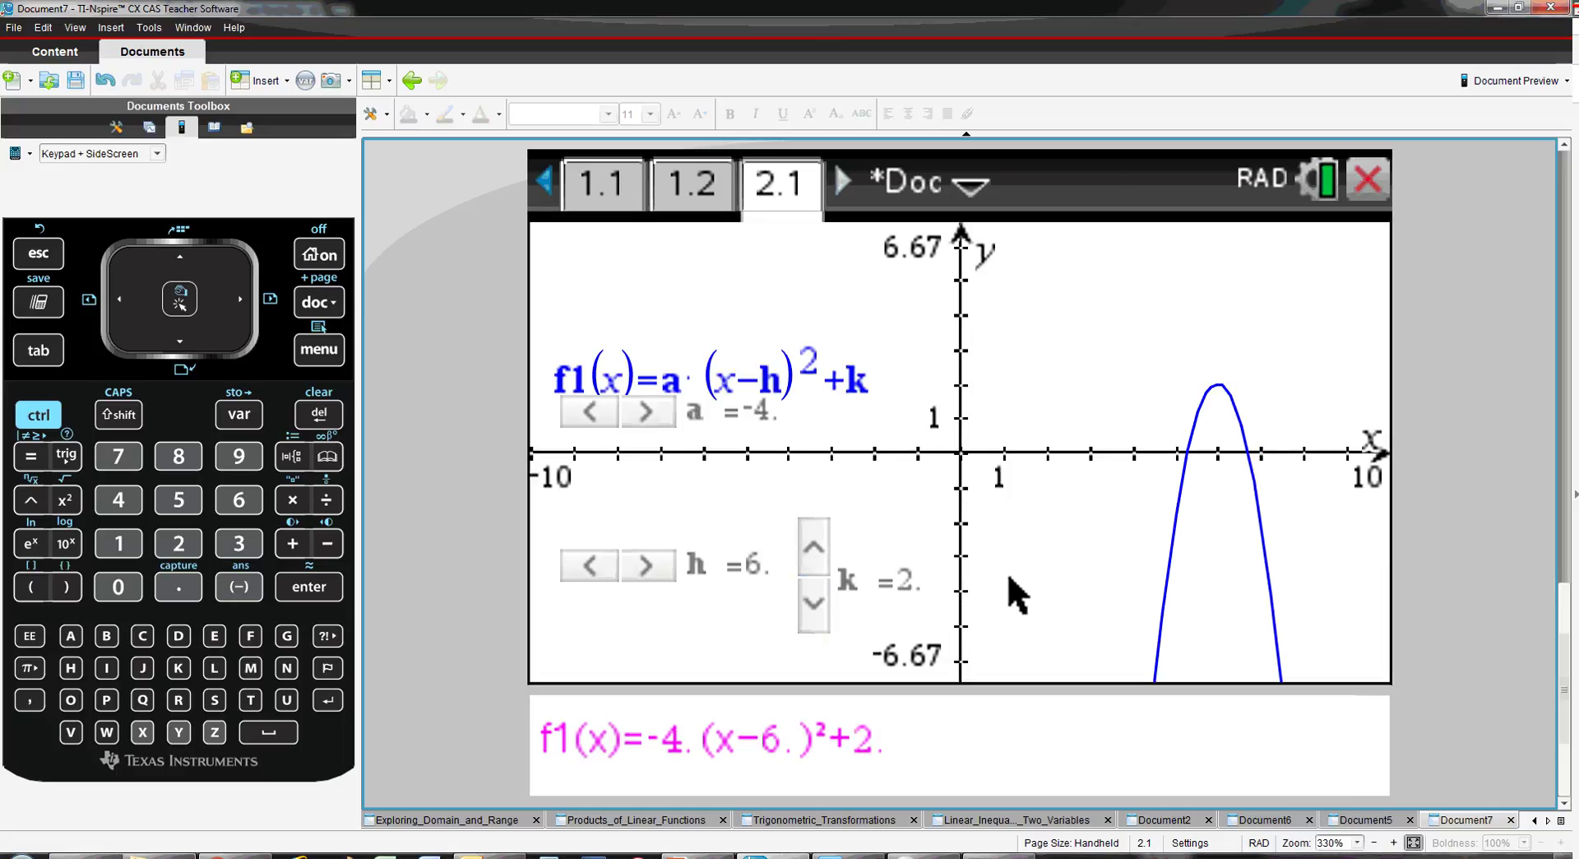
left_click_drag(802, 389, 849, 353)
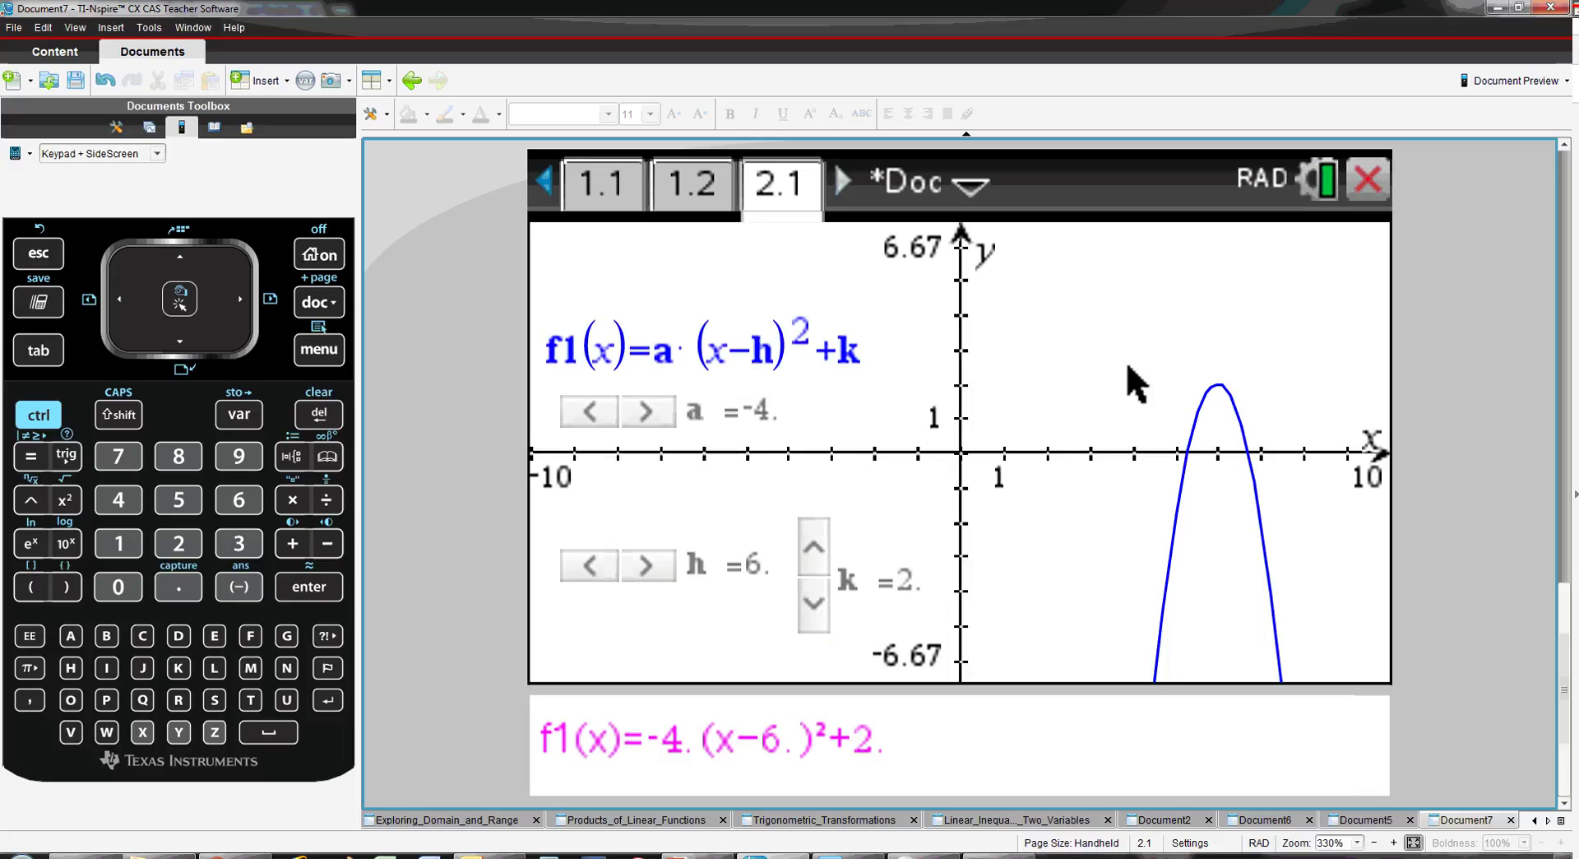